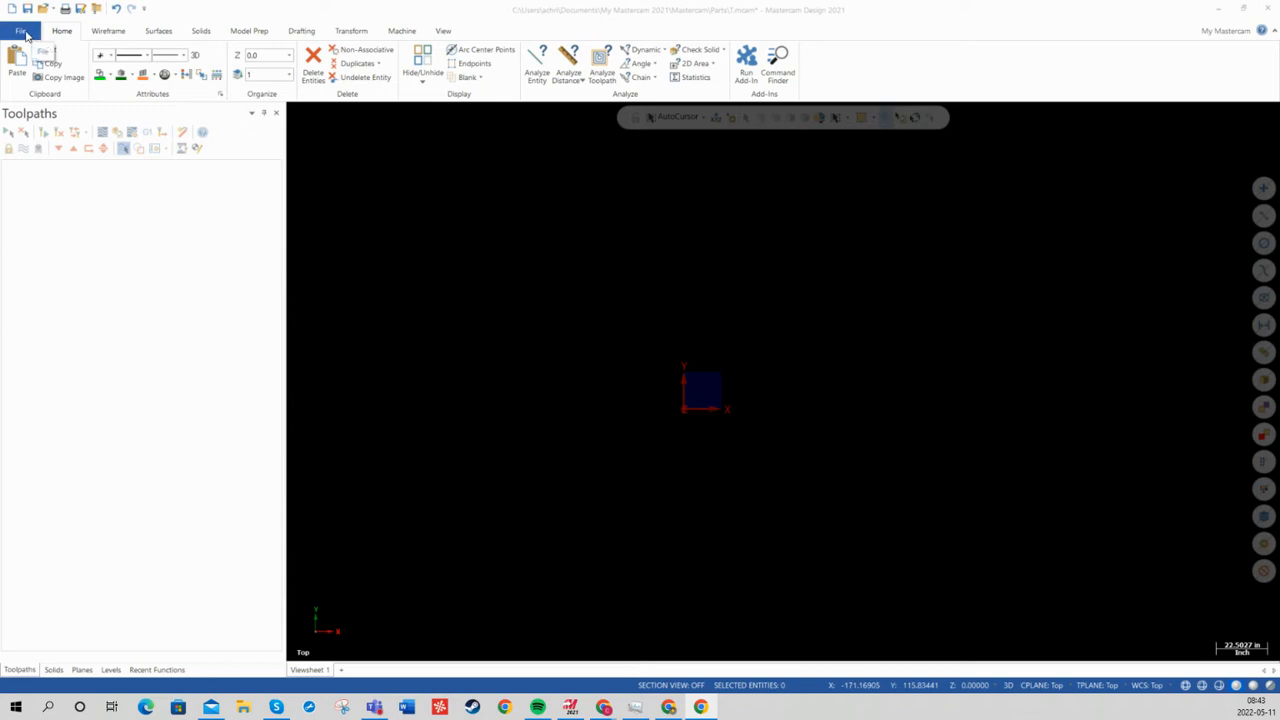
# Step: Look over the recent documents and folders, browse the Parts folder, and dismiss the Open dialog without choosing a file
pyautogui.click(27, 34)
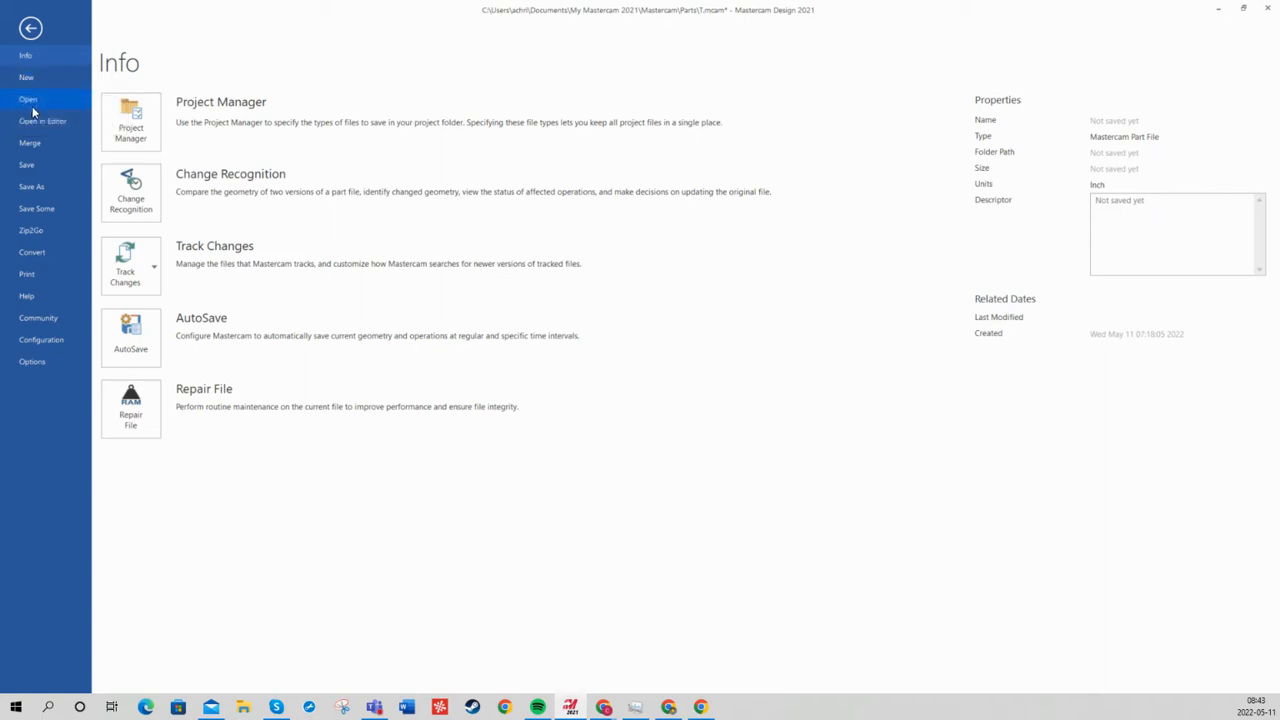
pyautogui.click(32, 106)
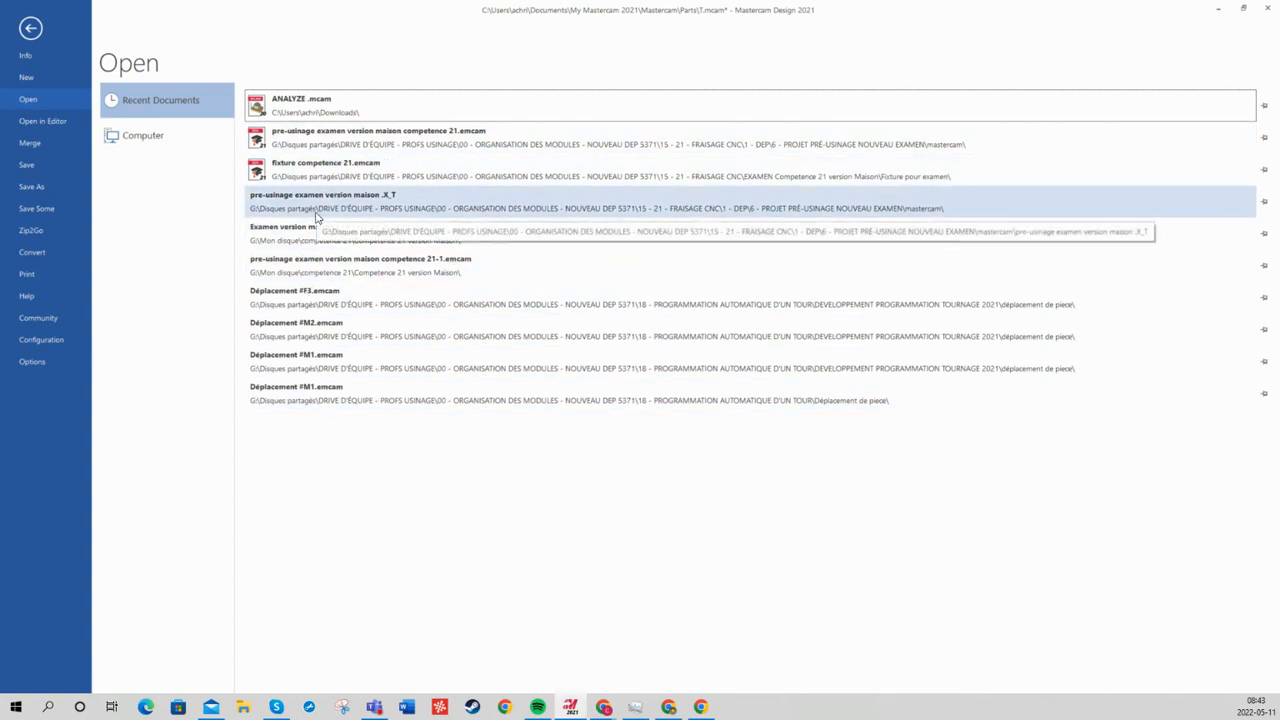
pyautogui.moveTo(304, 139)
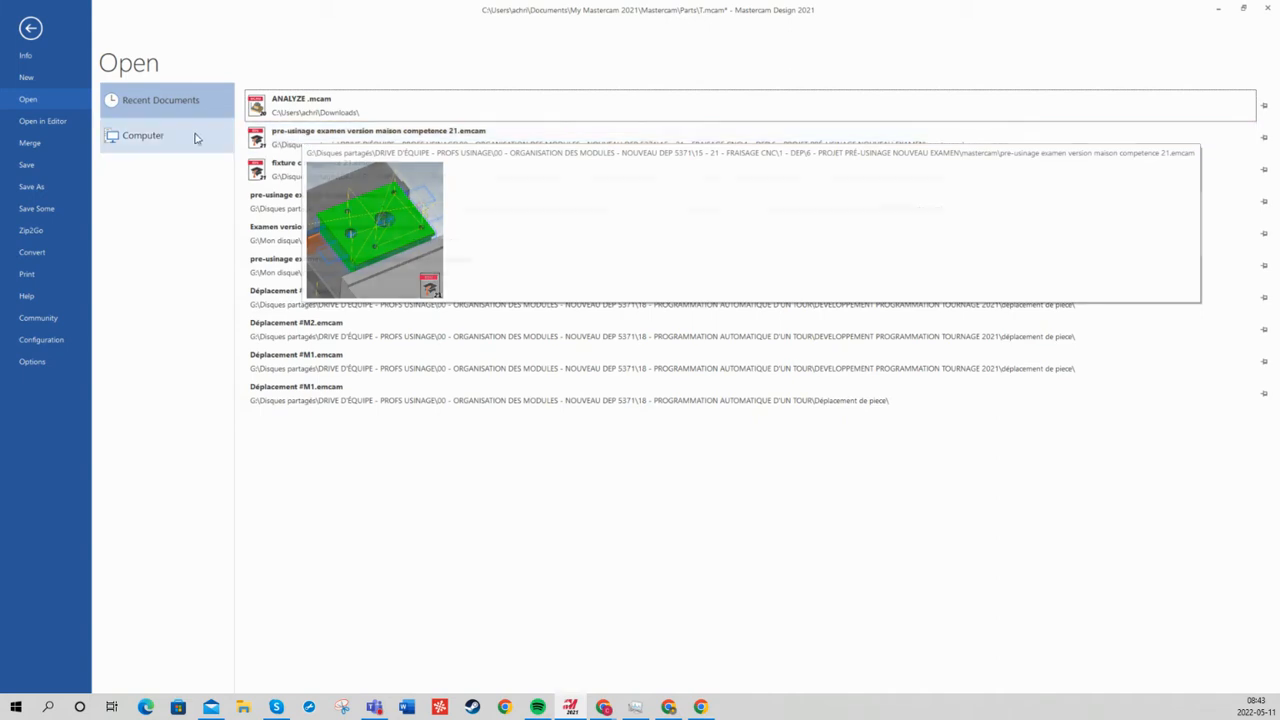
pyautogui.click(161, 139)
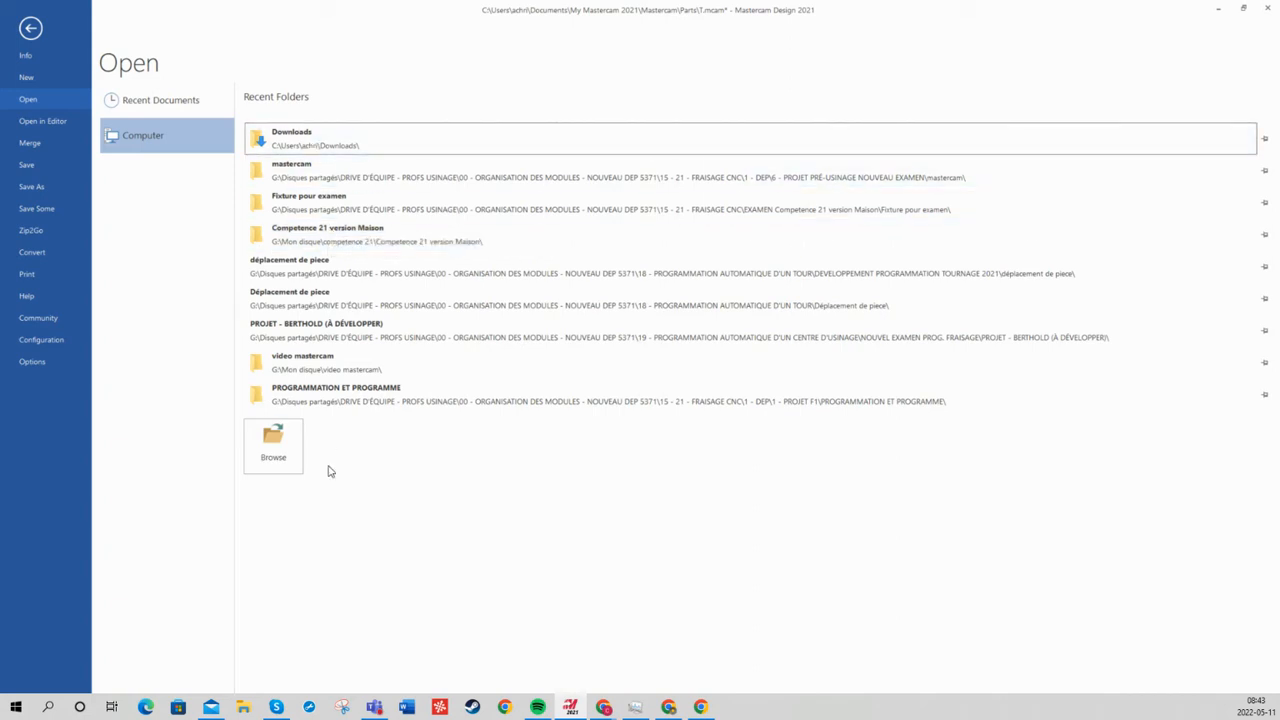
pyautogui.click(273, 445)
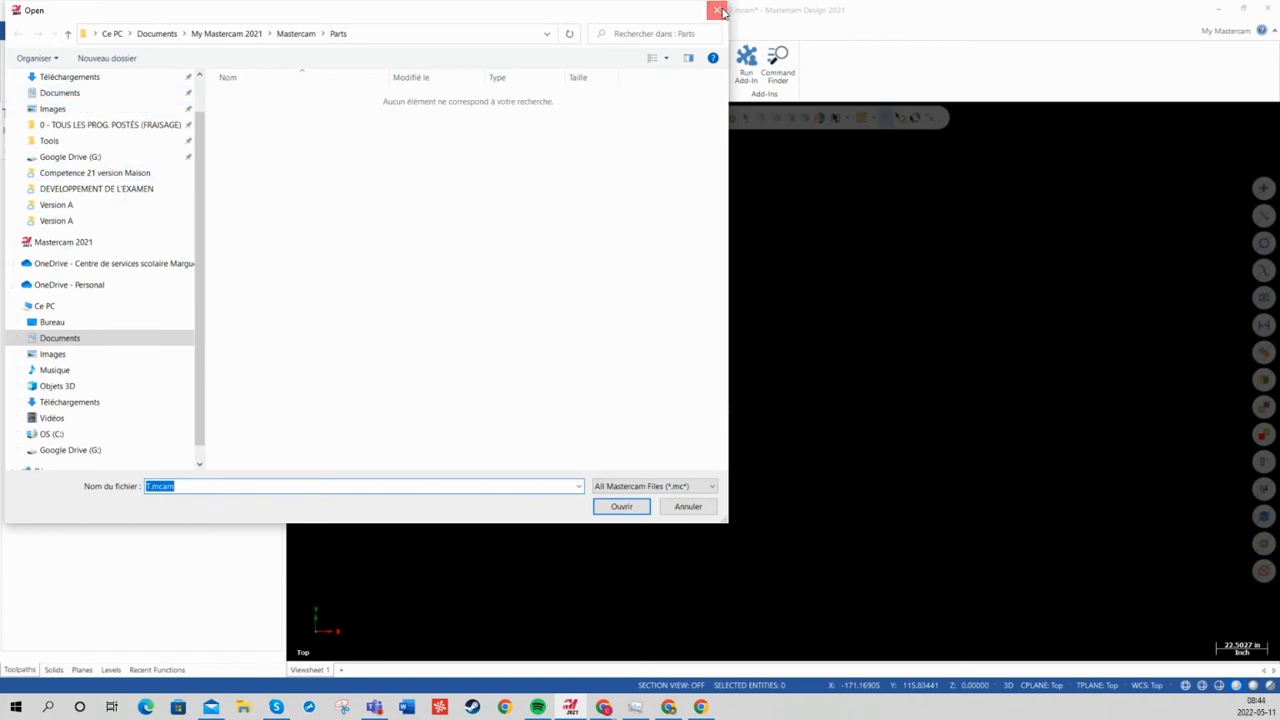
pyautogui.click(721, 12)
# Step: Bring up the dialog for opening a file in the editor and close it without picking a file
pyautogui.click(16, 30)
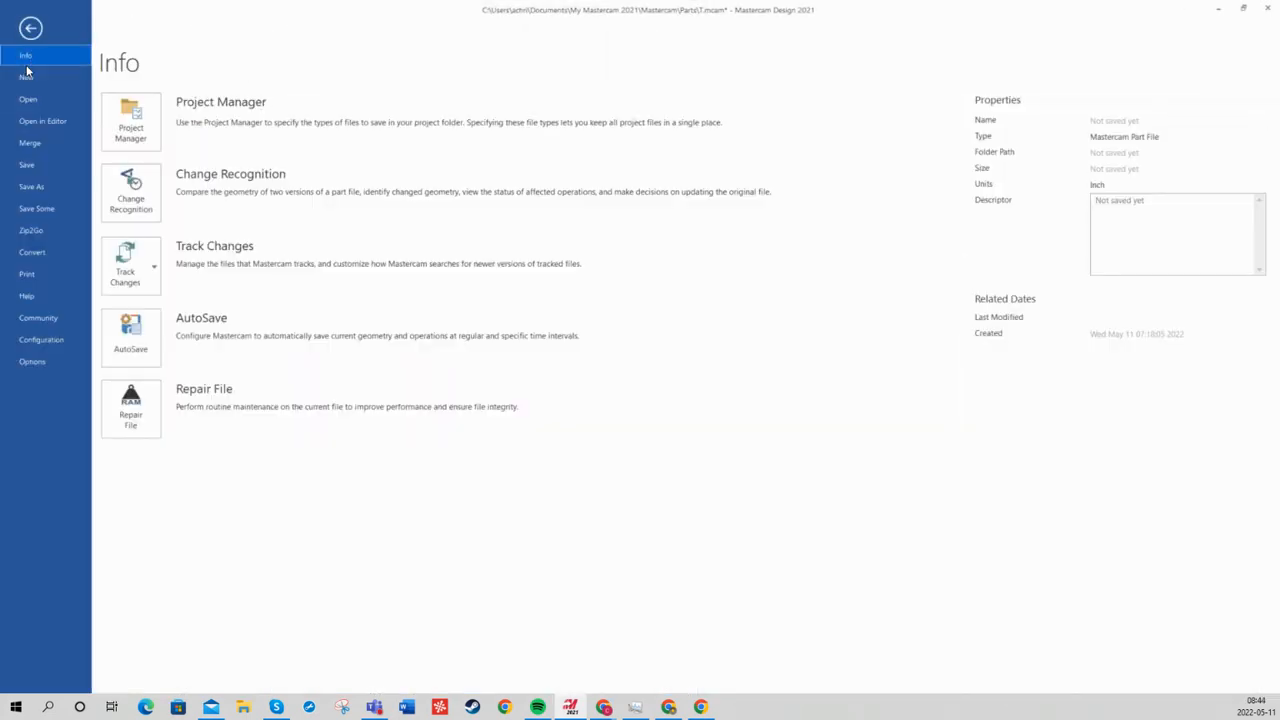
pyautogui.click(48, 124)
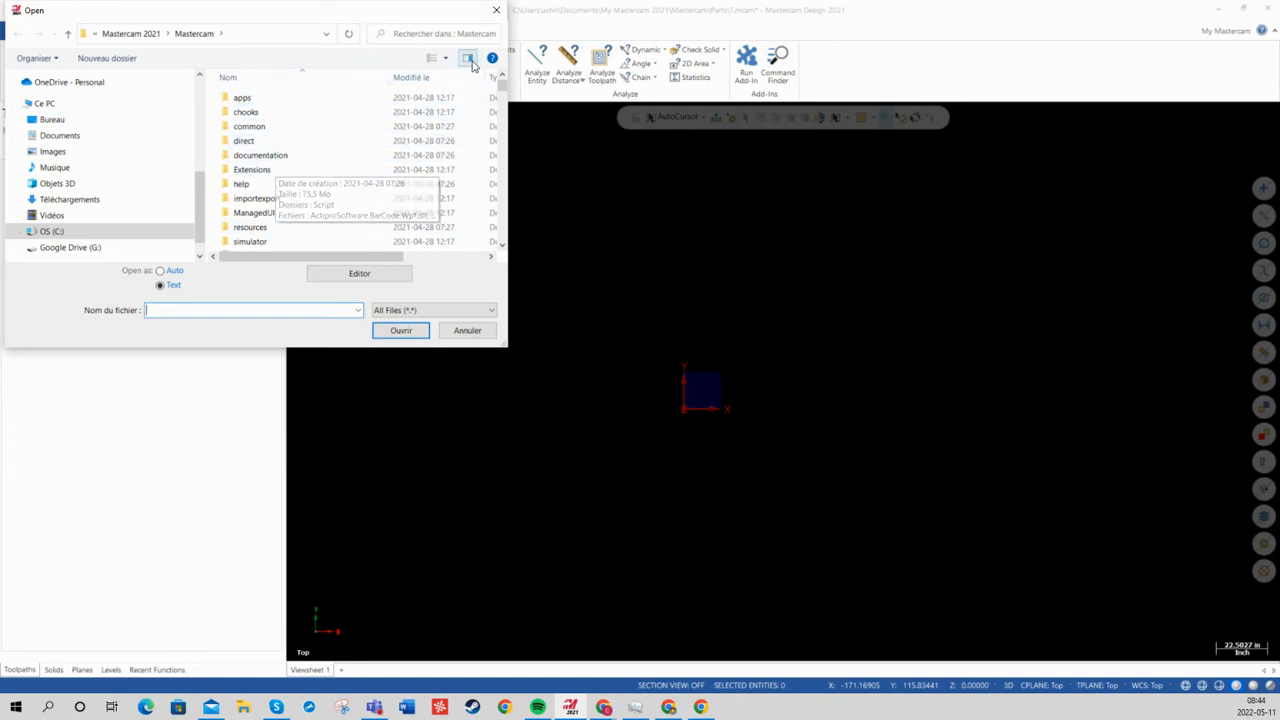
pyautogui.click(500, 11)
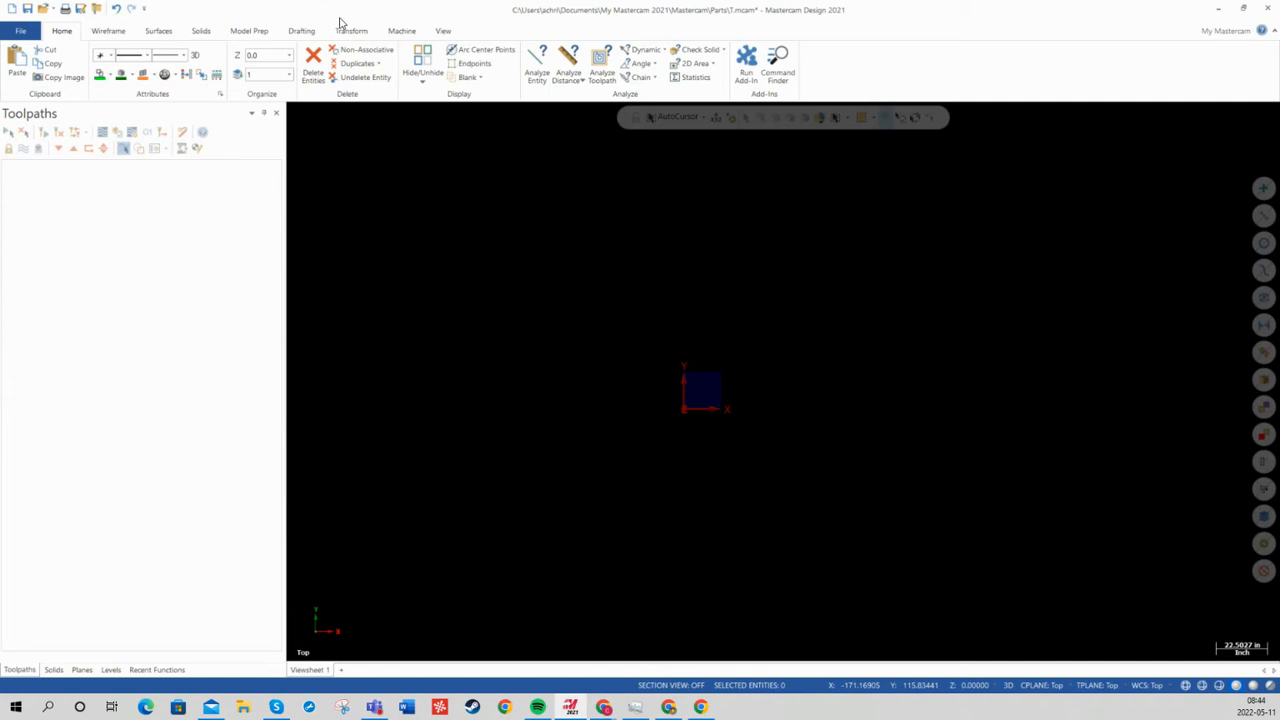
# Step: Look through the Convert, Help and Community pages of the file area
pyautogui.click(30, 30)
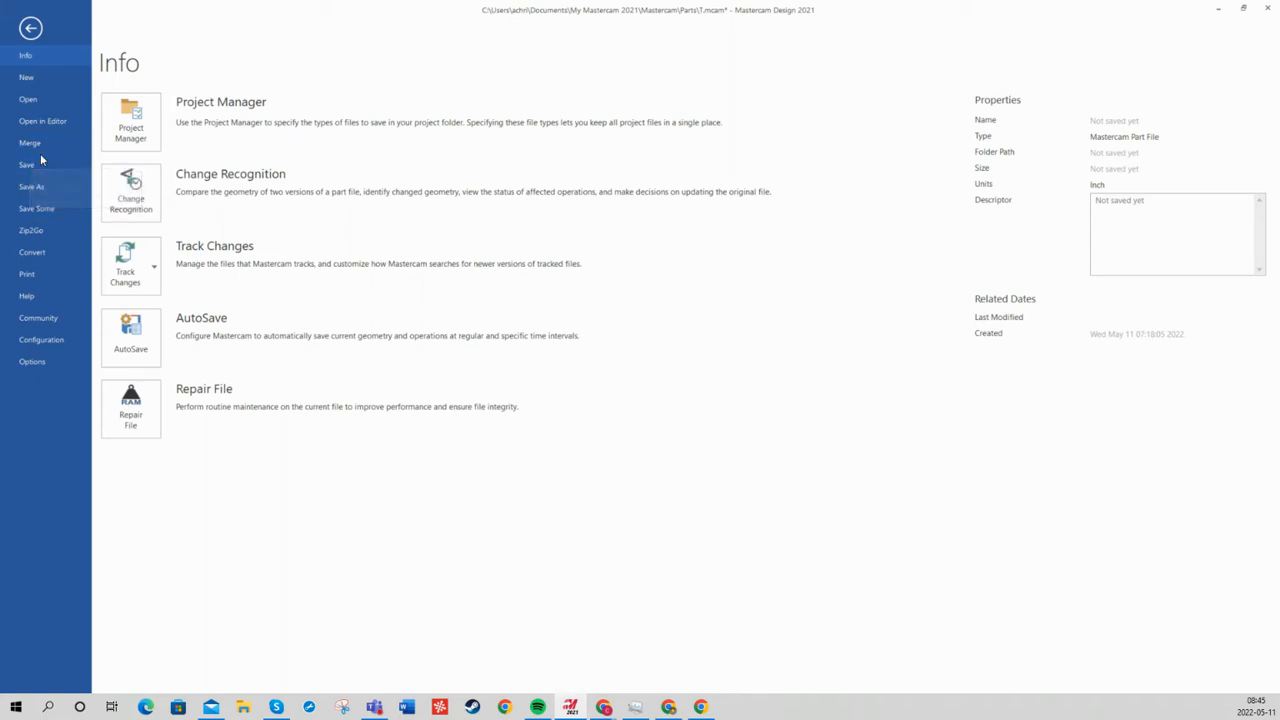
pyautogui.click(35, 256)
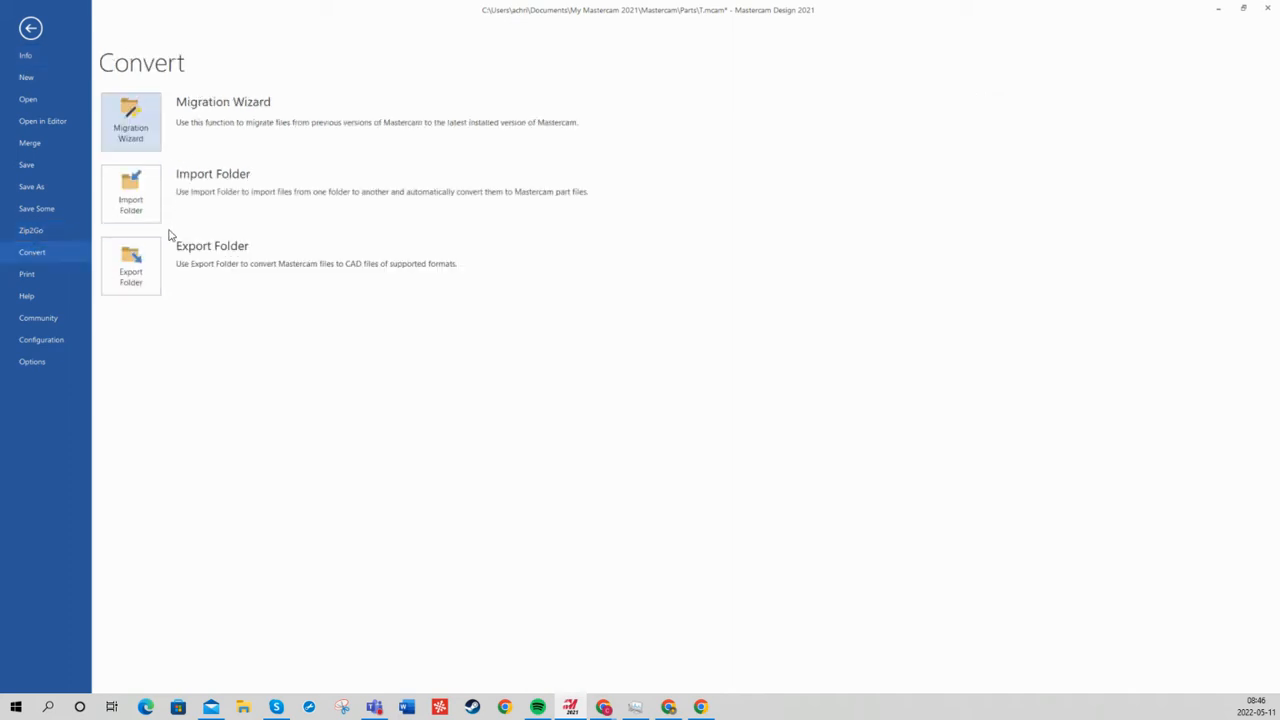
pyautogui.click(32, 299)
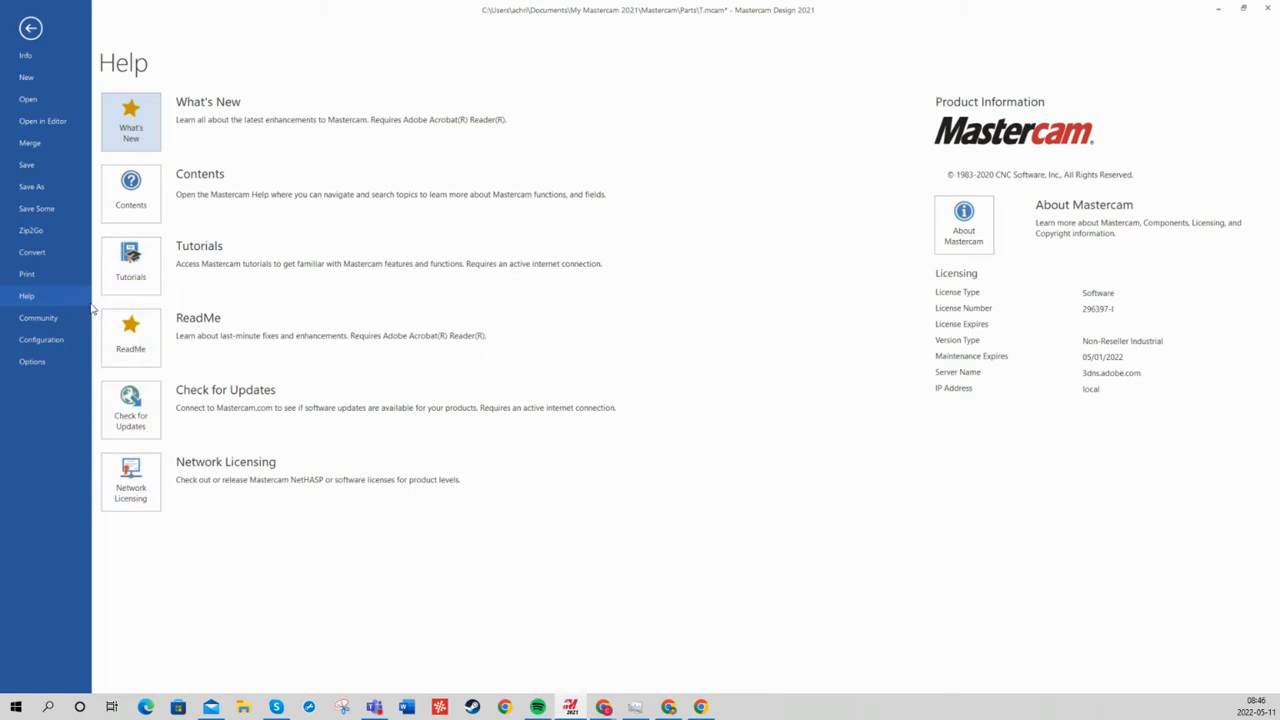
pyautogui.click(52, 317)
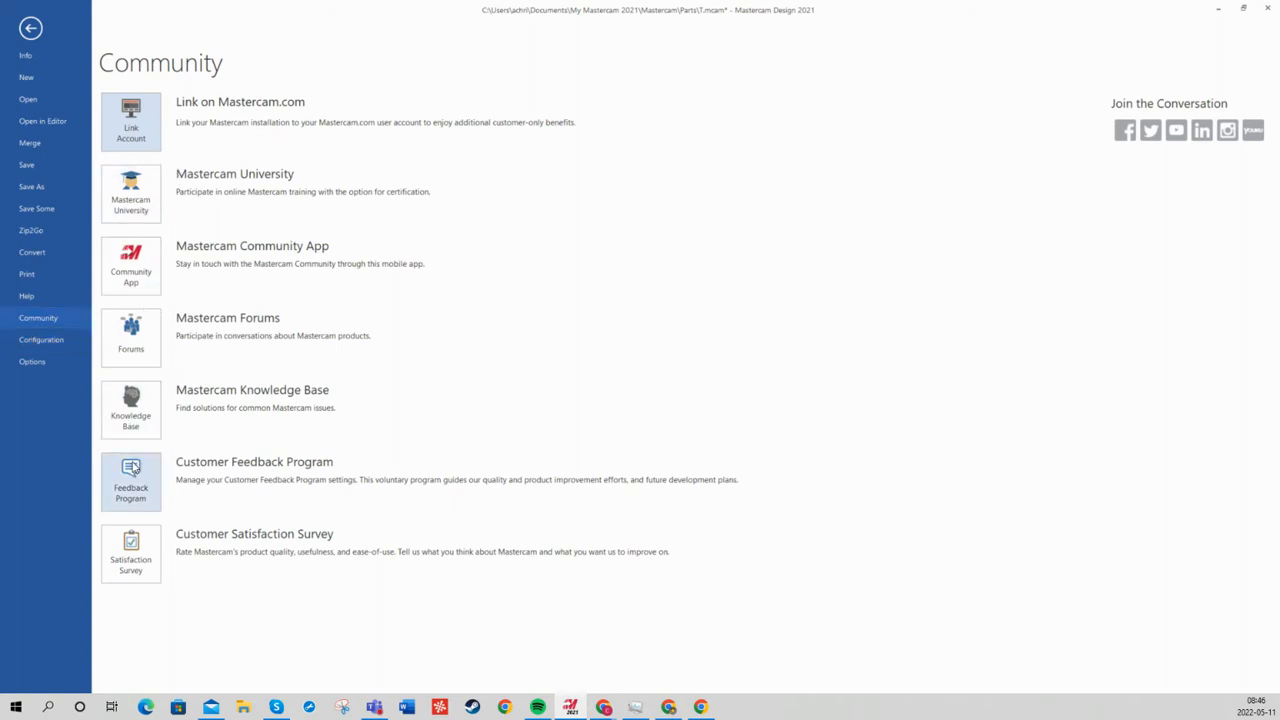
# Step: In the System Configuration colors, set both the background gradient start and end to white (15) and save to the configuration file
pyautogui.click(42, 341)
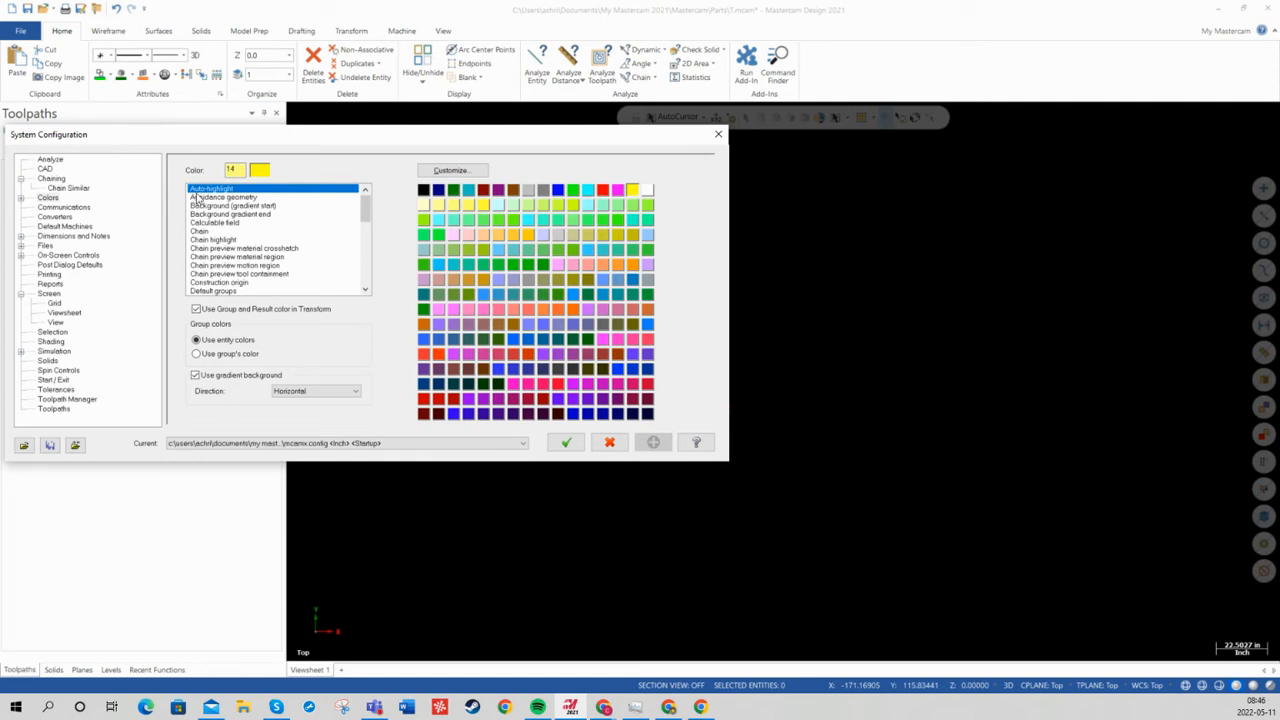
pyautogui.click(289, 206)
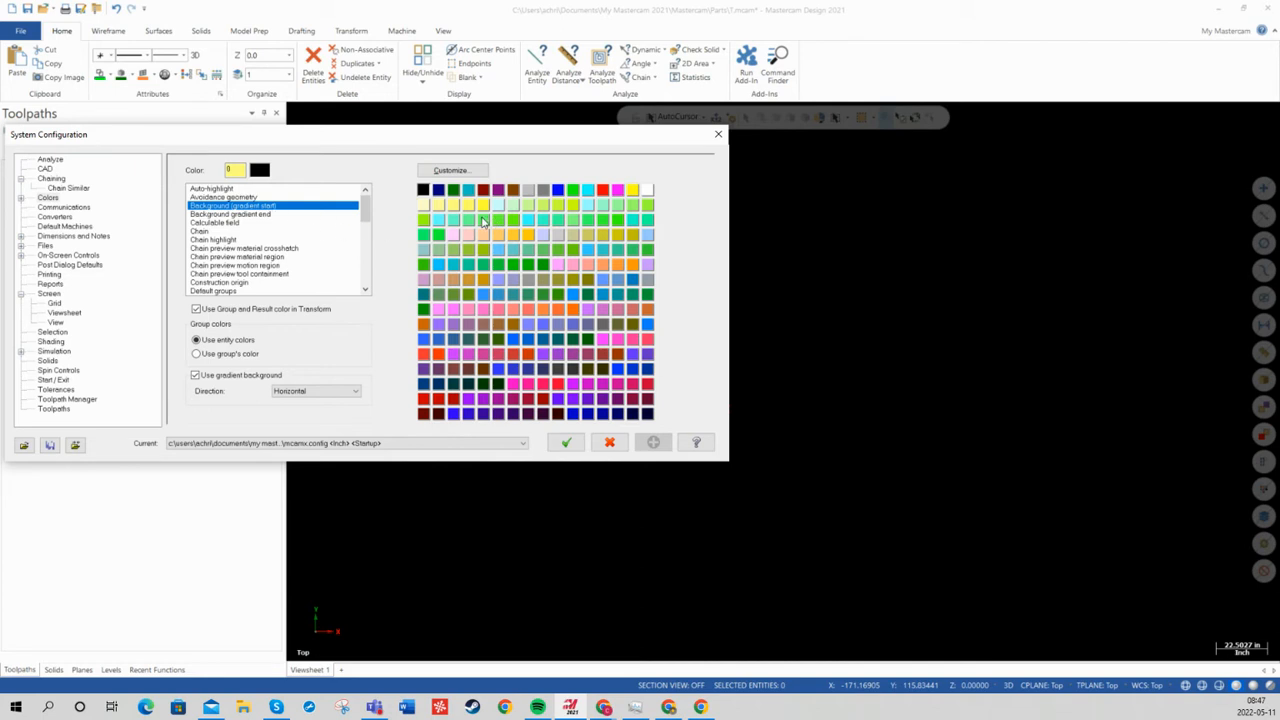
pyautogui.click(648, 190)
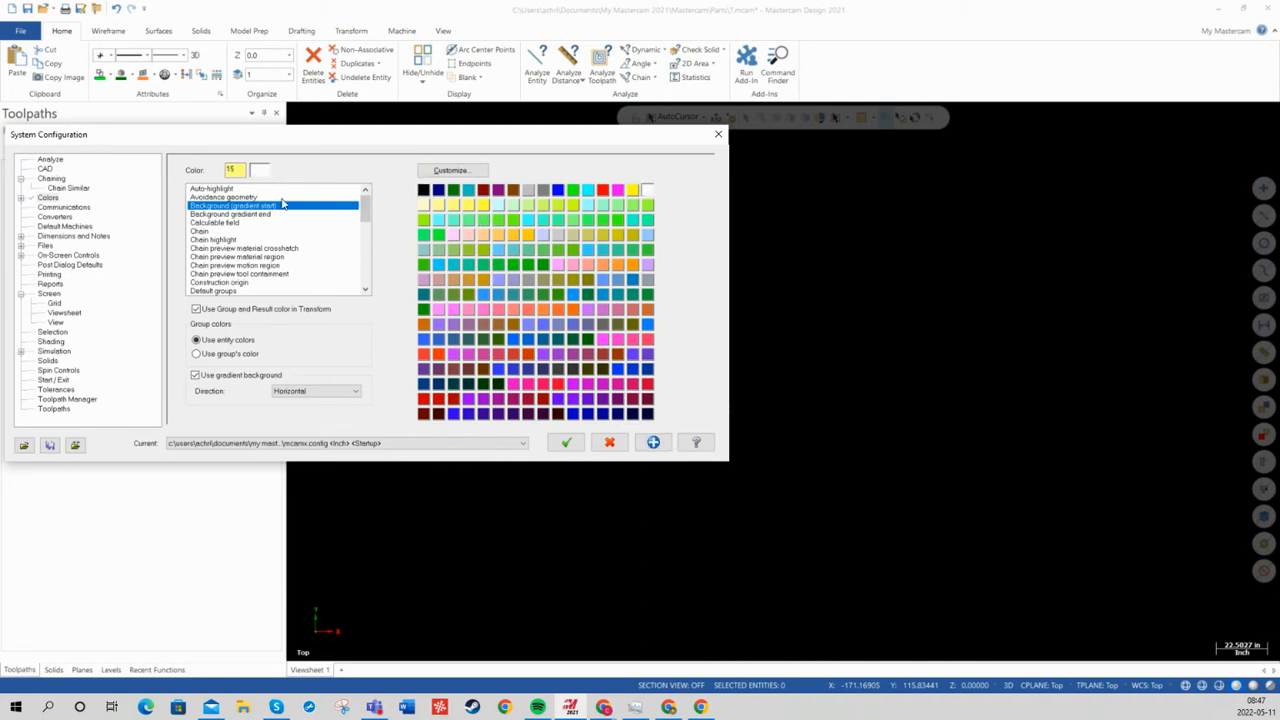
pyautogui.click(229, 214)
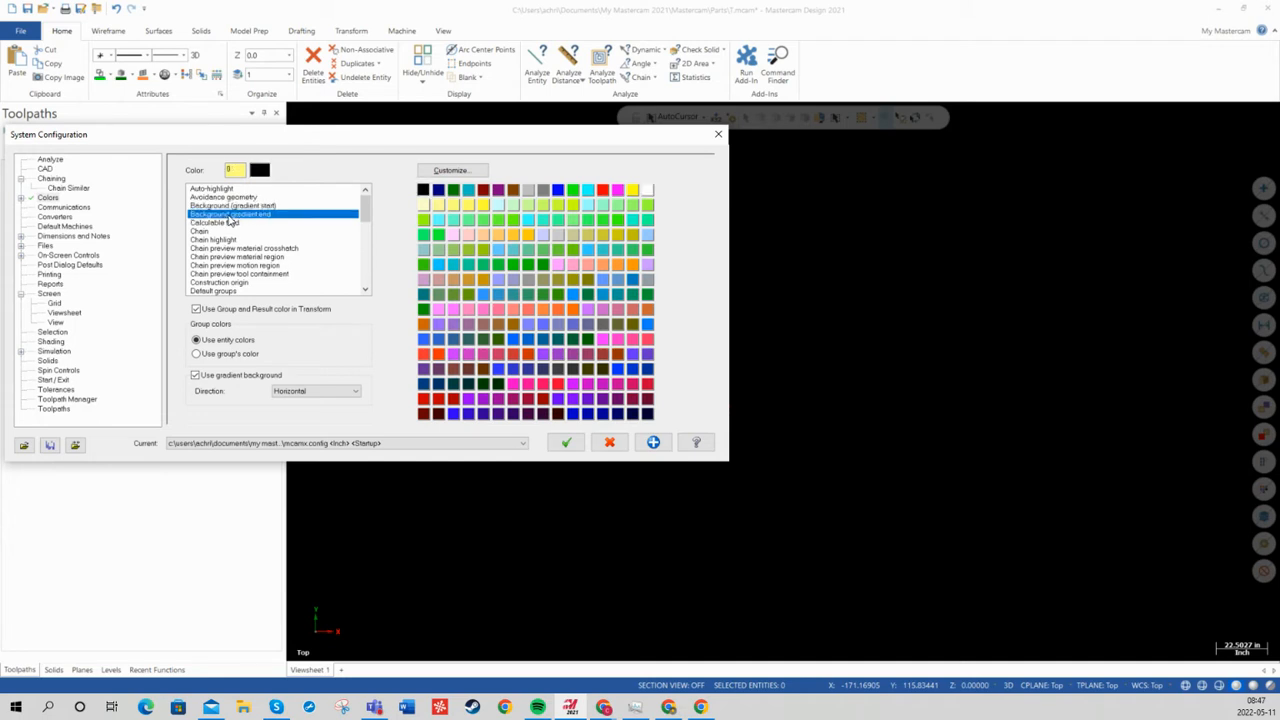
pyautogui.click(250, 205)
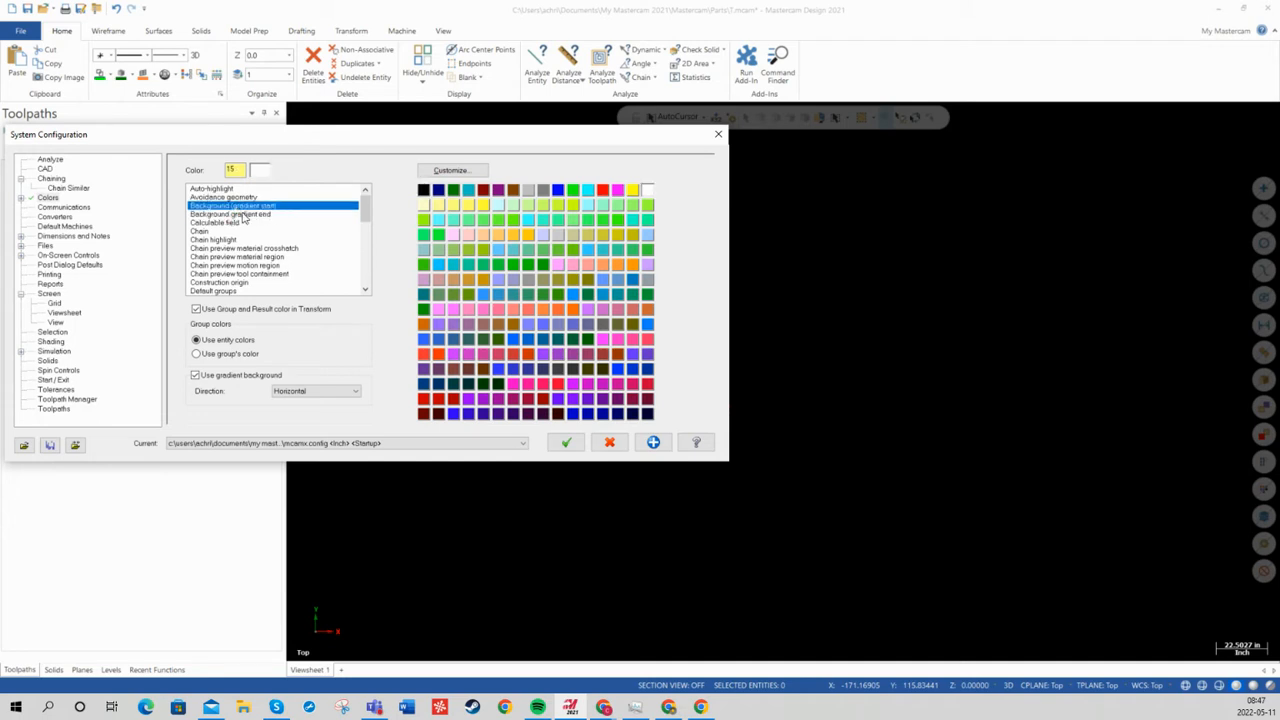
pyautogui.click(245, 214)
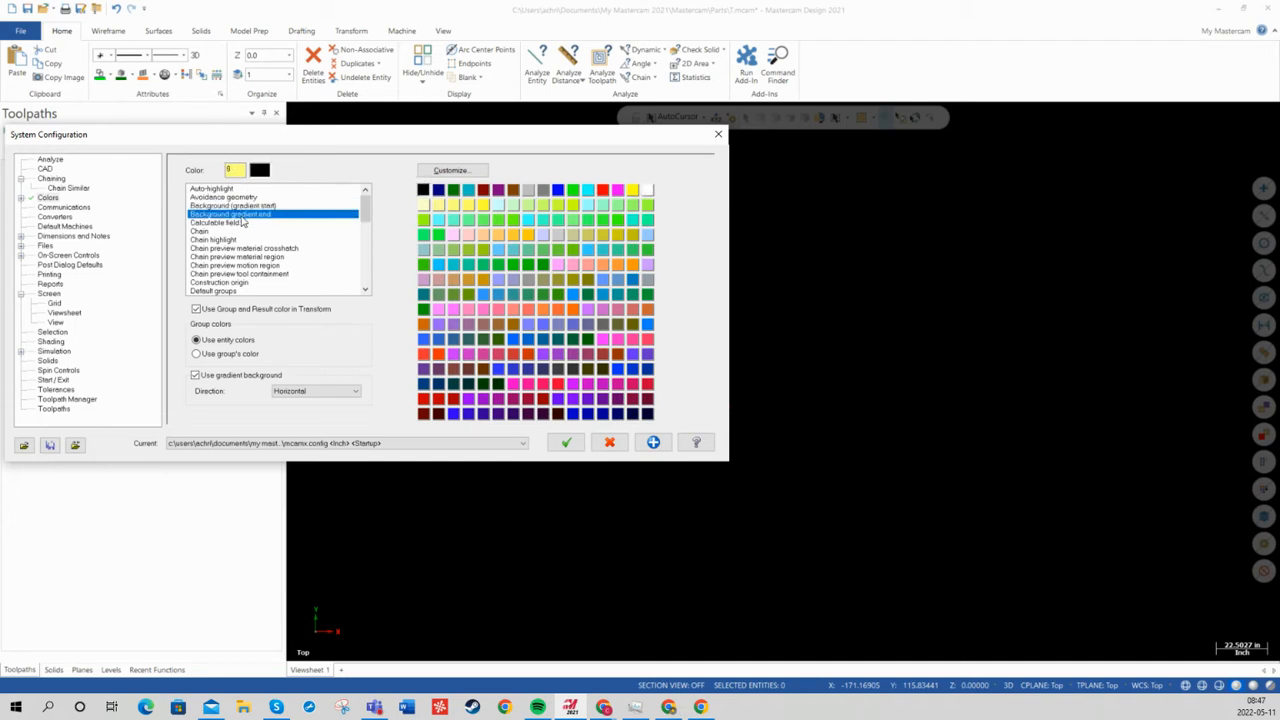
pyautogui.click(648, 192)
pyautogui.click(651, 443)
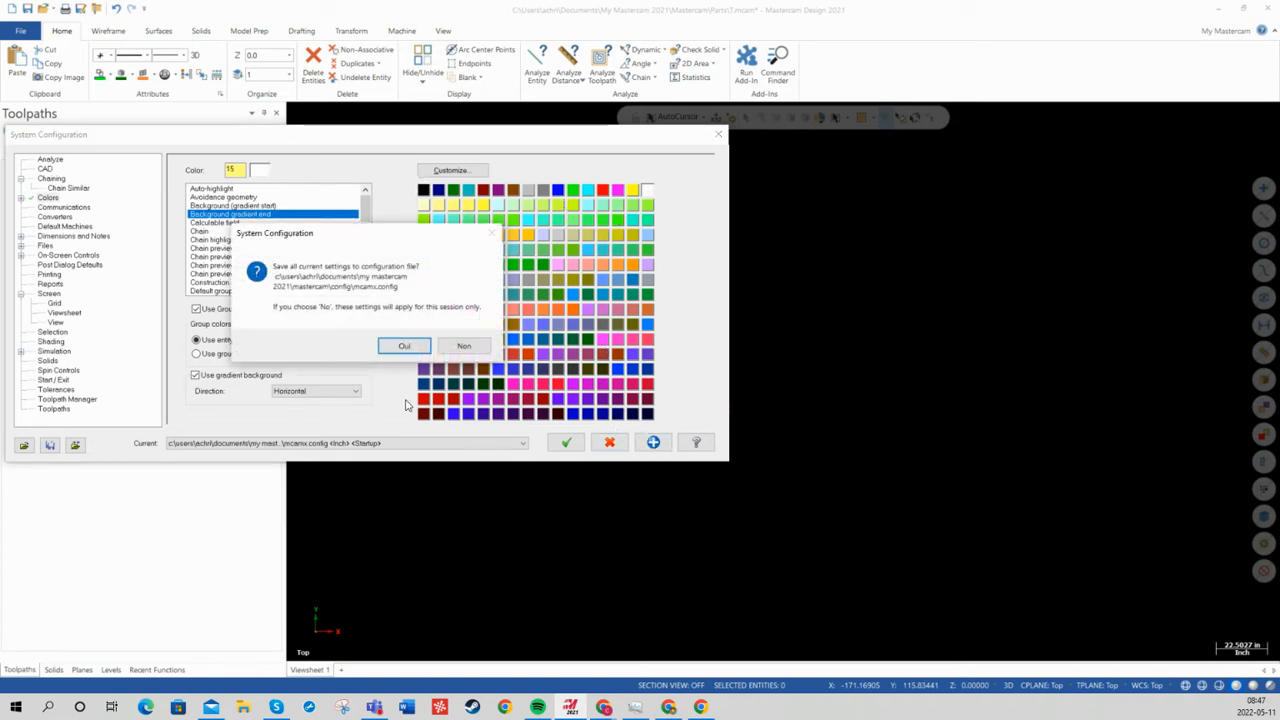
pyautogui.click(403, 346)
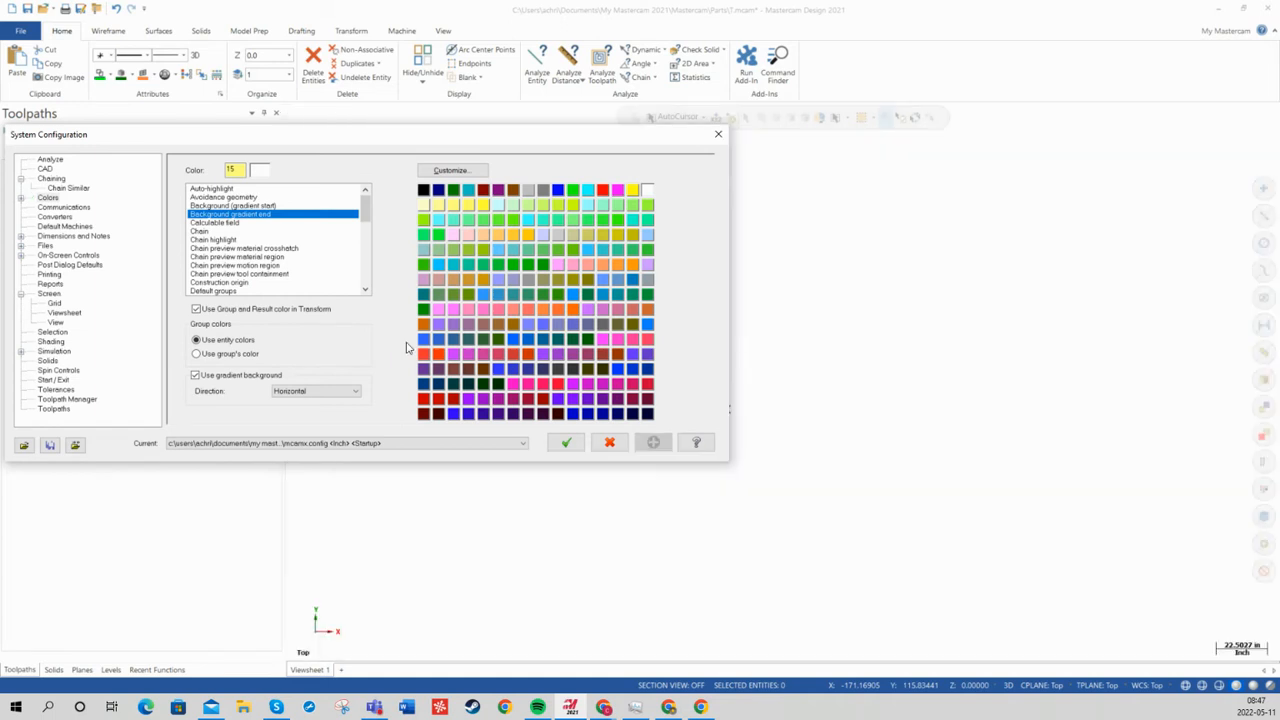
# Step: Set the background gradient end color to black (0), save to the configuration file, and inspect the graphics area
pyautogui.moveTo(591, 136); pyautogui.dragTo(603, 160)
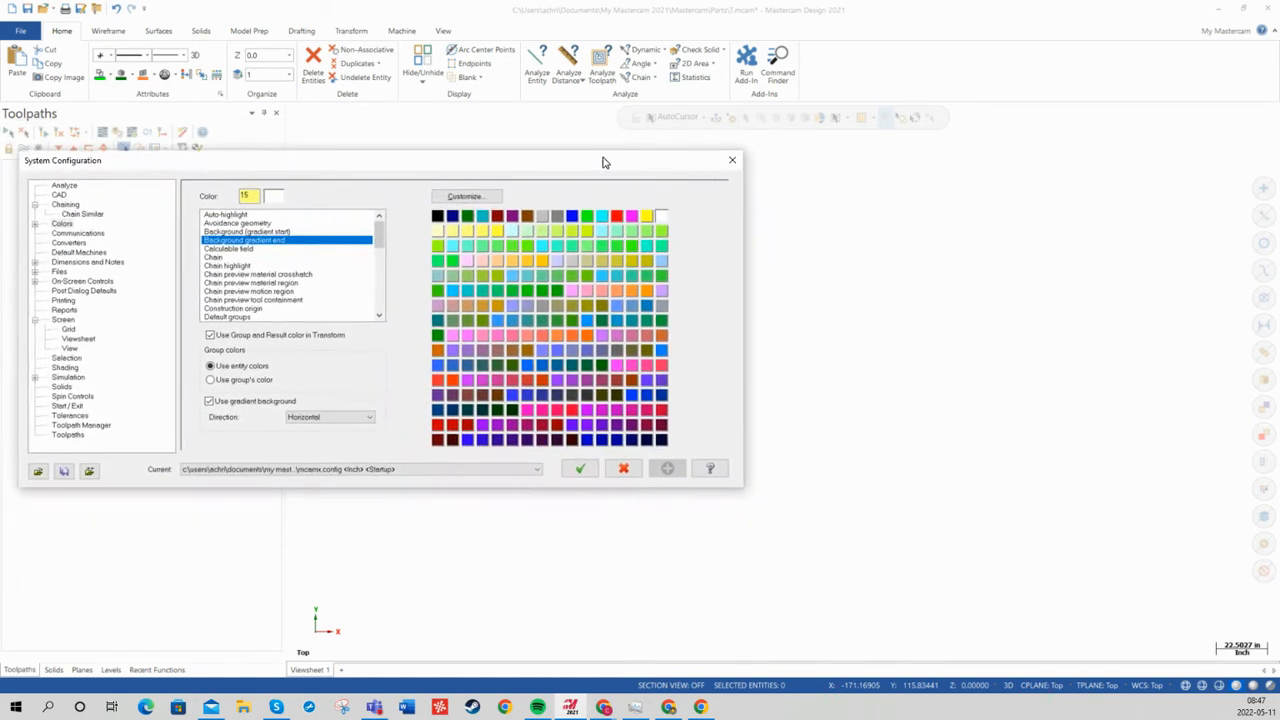
pyautogui.click(436, 240)
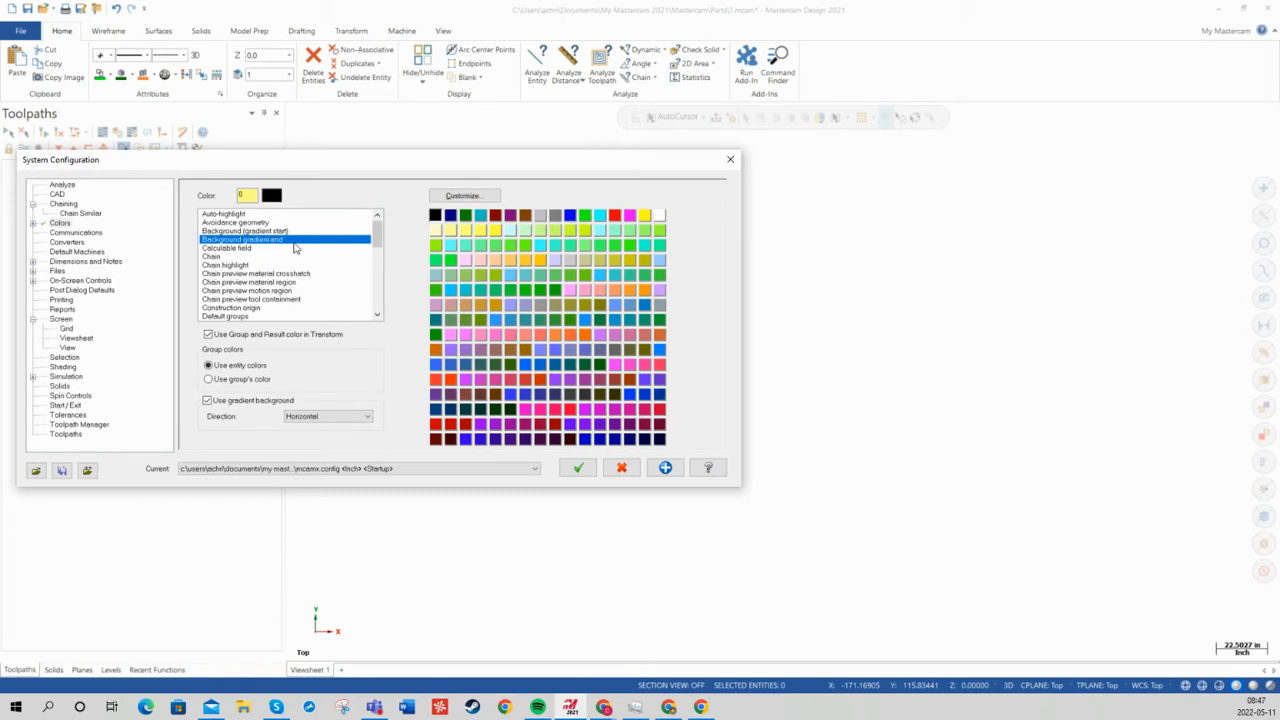
pyautogui.click(650, 466)
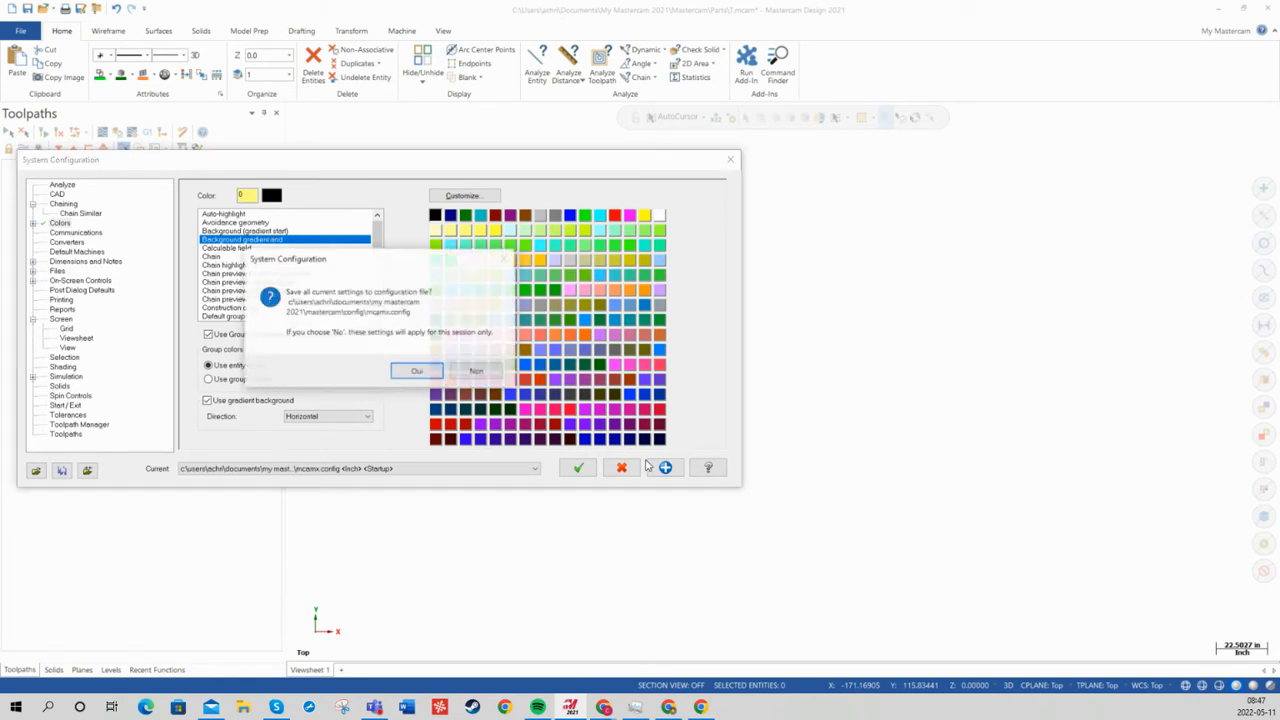
pyautogui.click(416, 370)
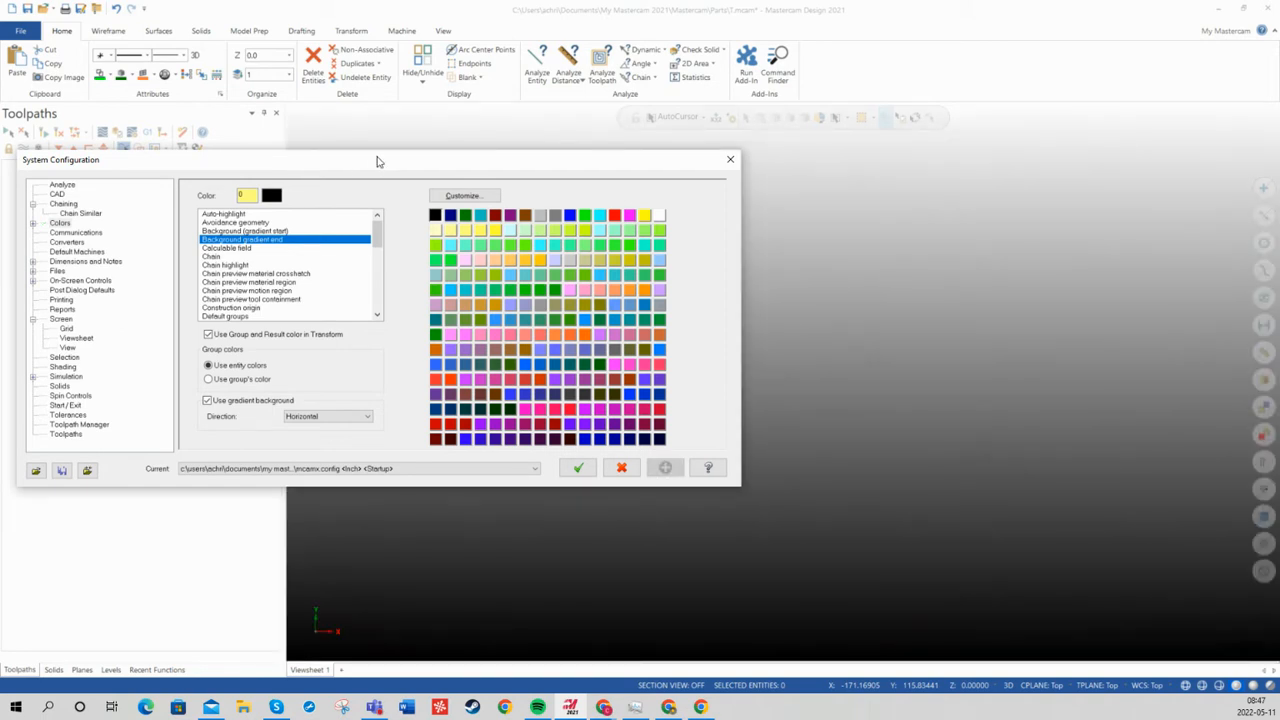
pyautogui.moveTo(377, 160); pyautogui.dragTo(2, 228)
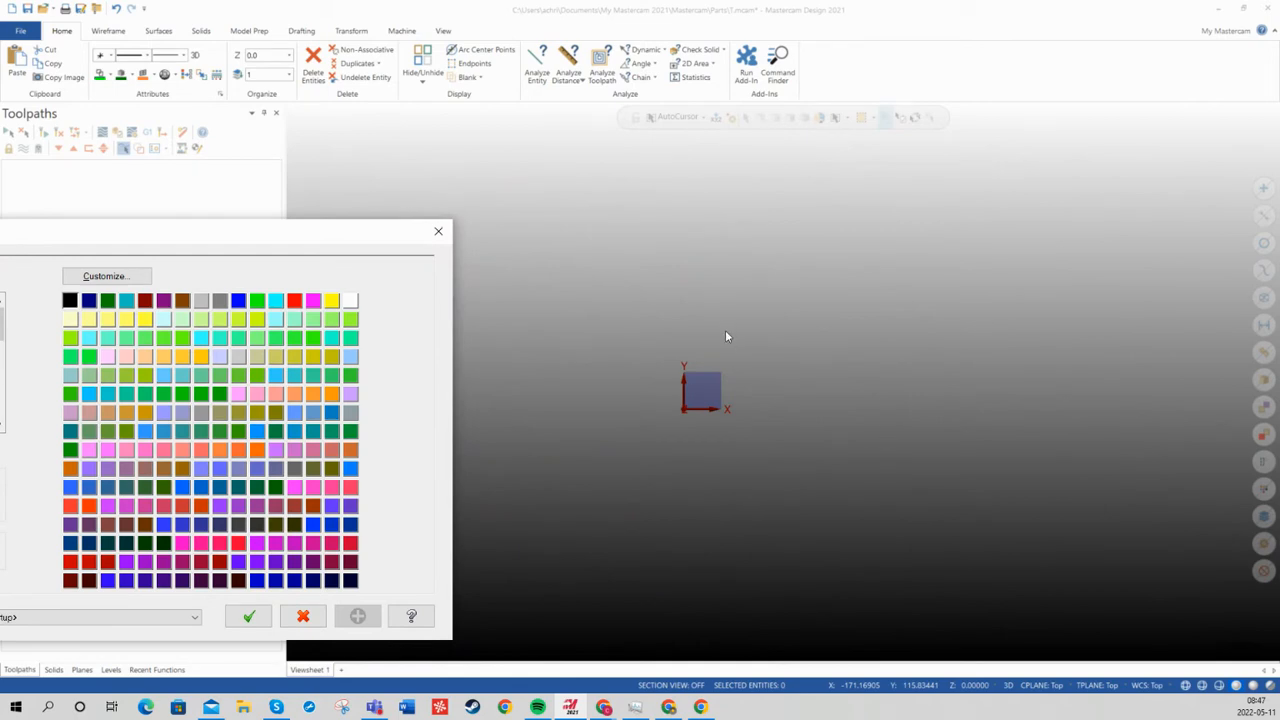
pyautogui.moveTo(237, 234); pyautogui.dragTo(603, 160)
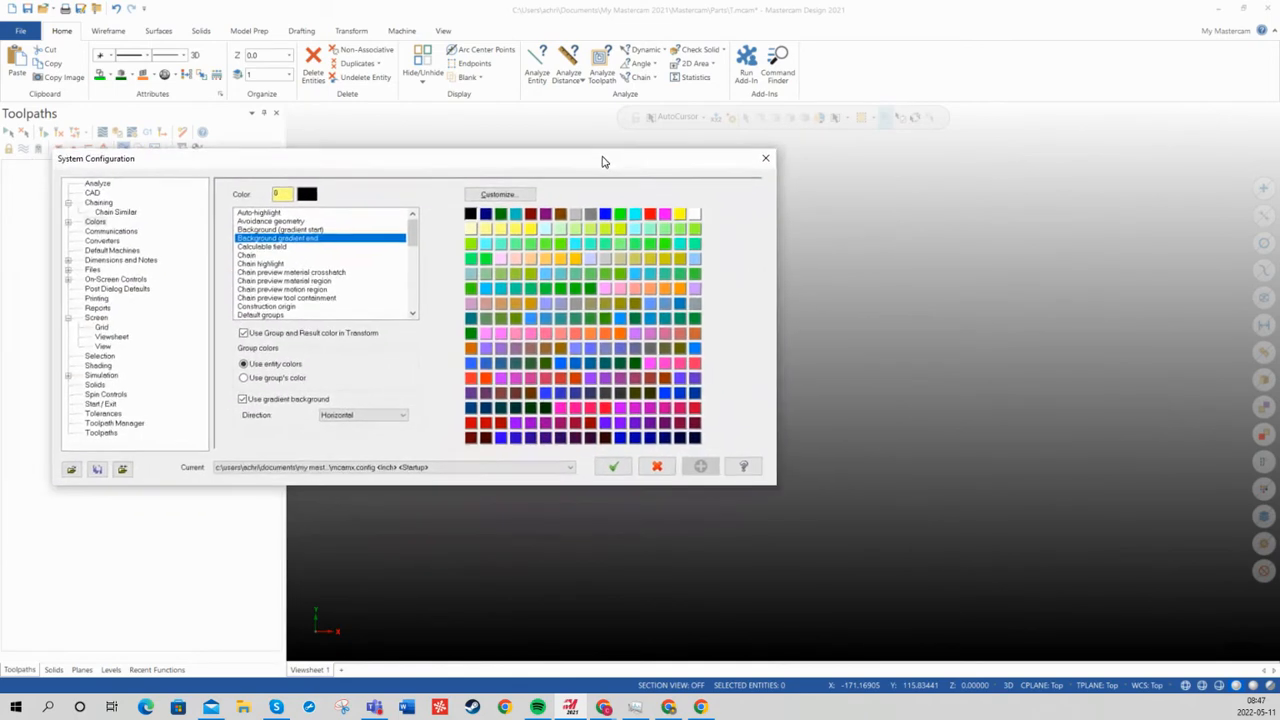
# Step: Set the background gradient start color to black (0) and save the setting to the configuration file
pyautogui.click(295, 229)
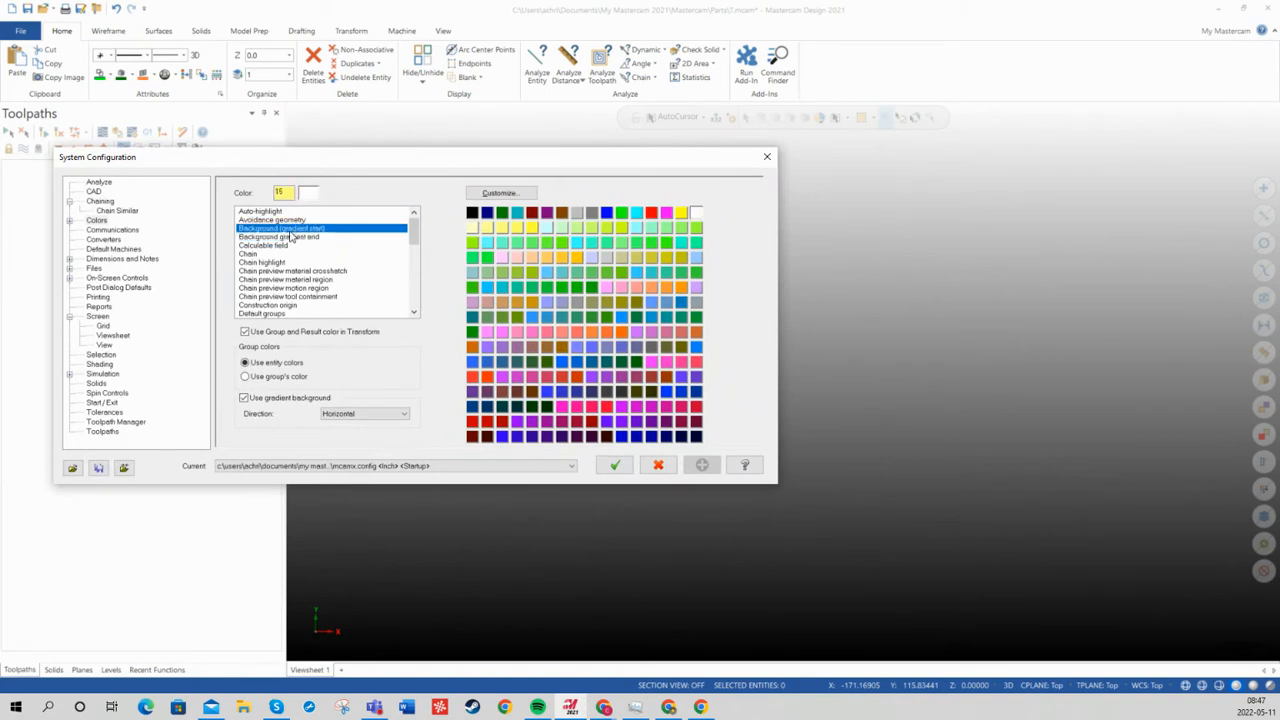
pyautogui.click(474, 213)
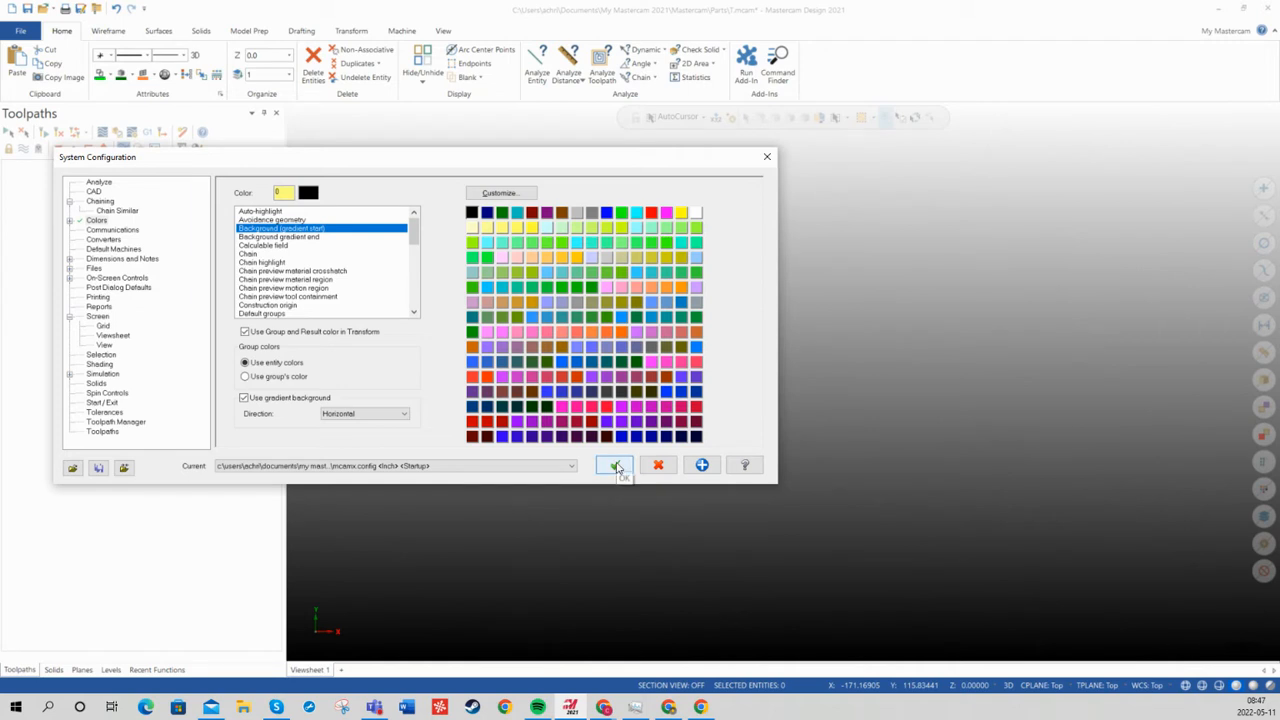
pyautogui.click(701, 465)
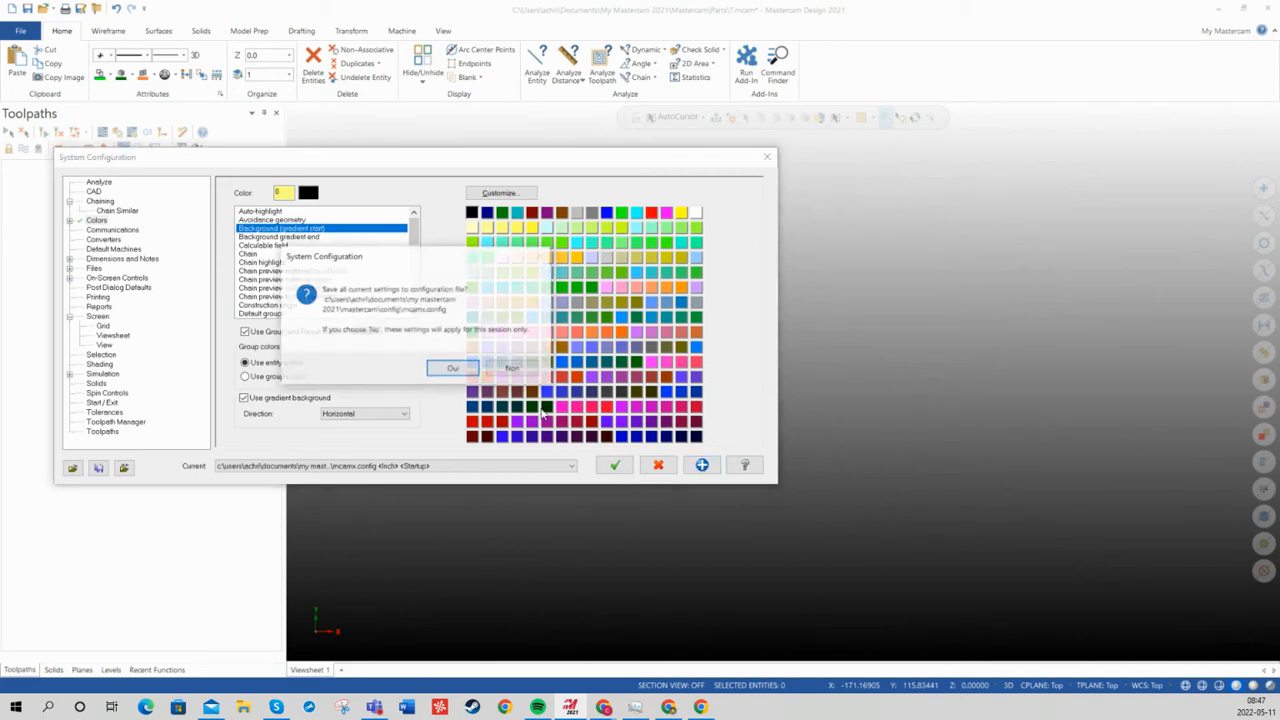
pyautogui.click(450, 367)
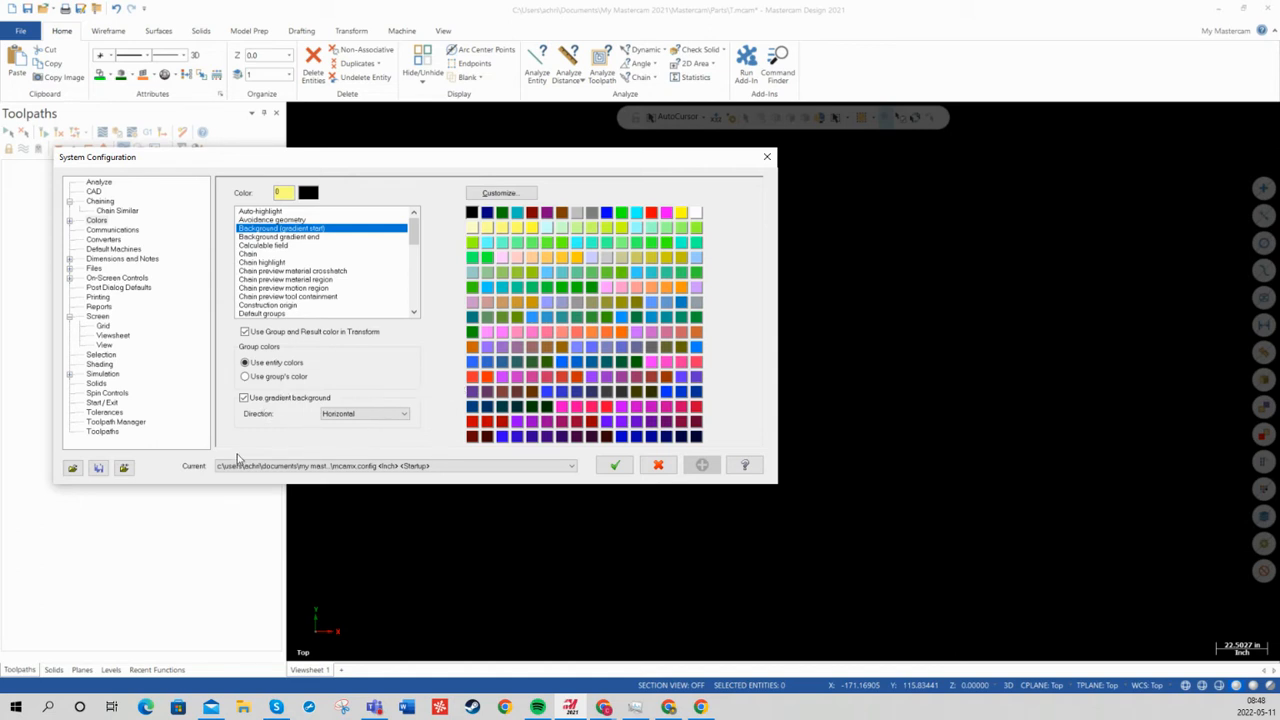
# Step: Check the available configuration files and choose mcamx.config <Inch> as the startup configuration in the Start/Exit settings
pyautogui.click(369, 467)
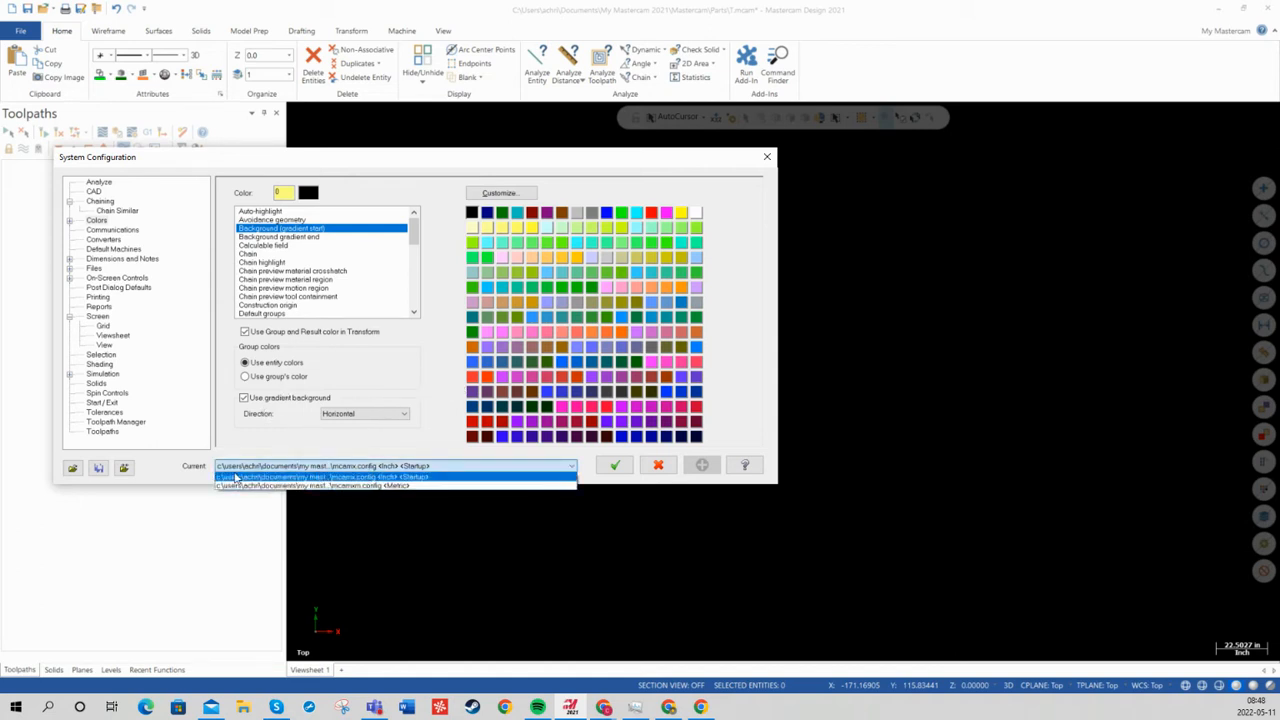
pyautogui.click(387, 450)
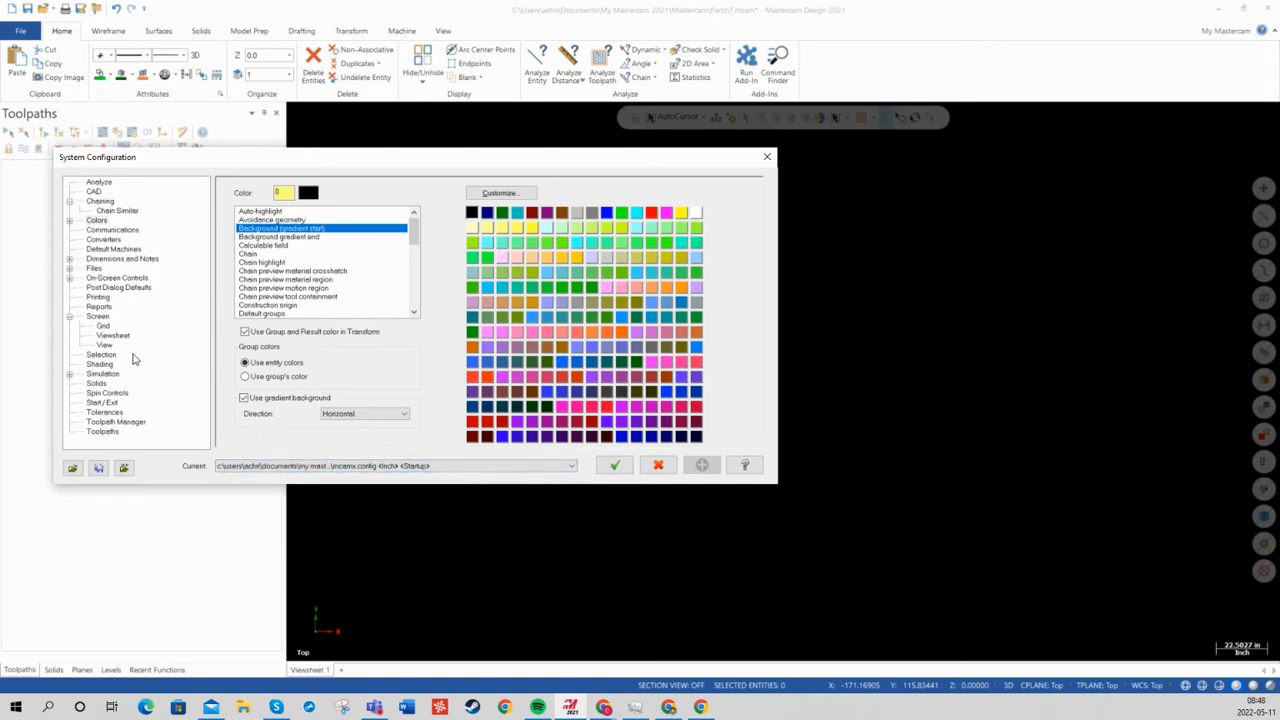
pyautogui.click(97, 405)
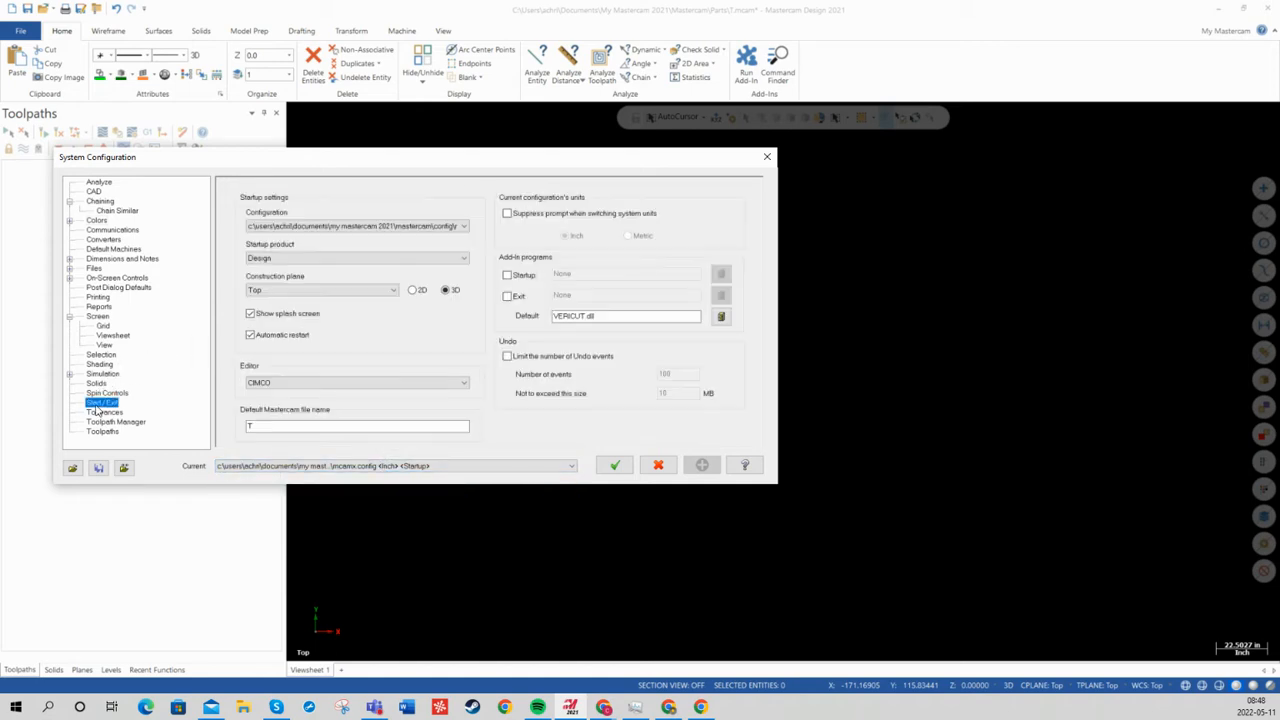
pyautogui.click(280, 228)
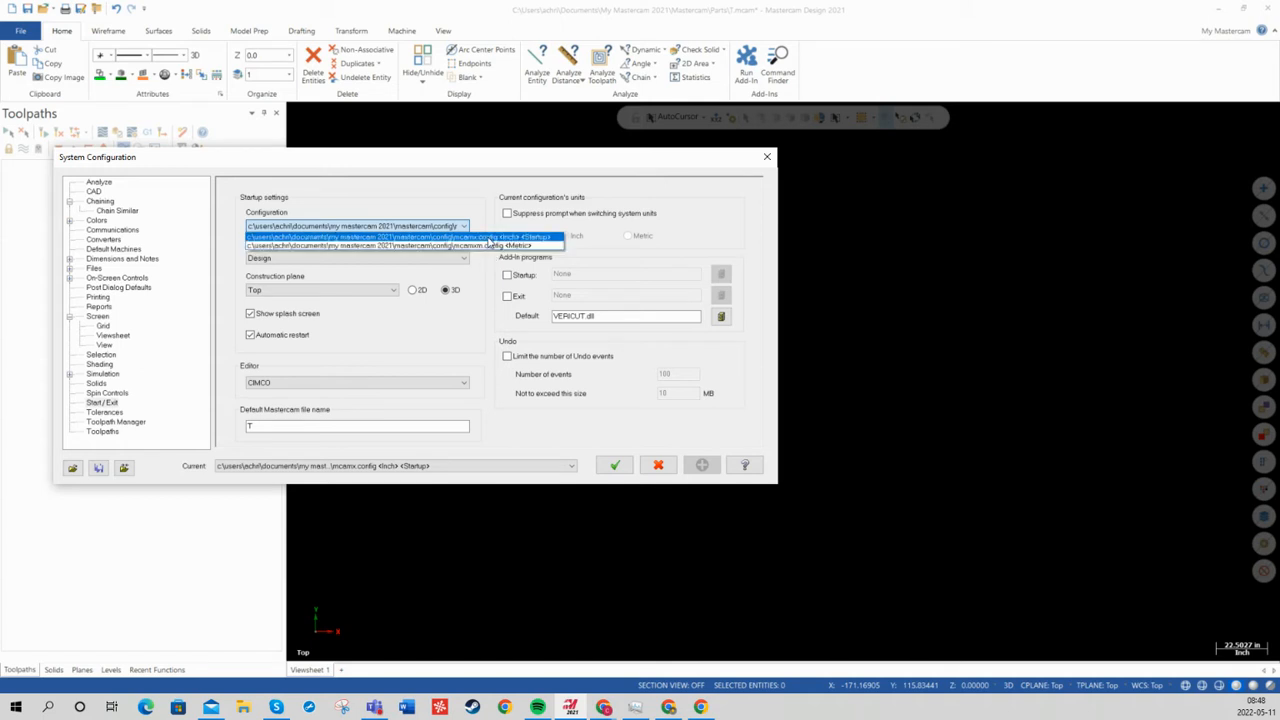
pyautogui.click(491, 239)
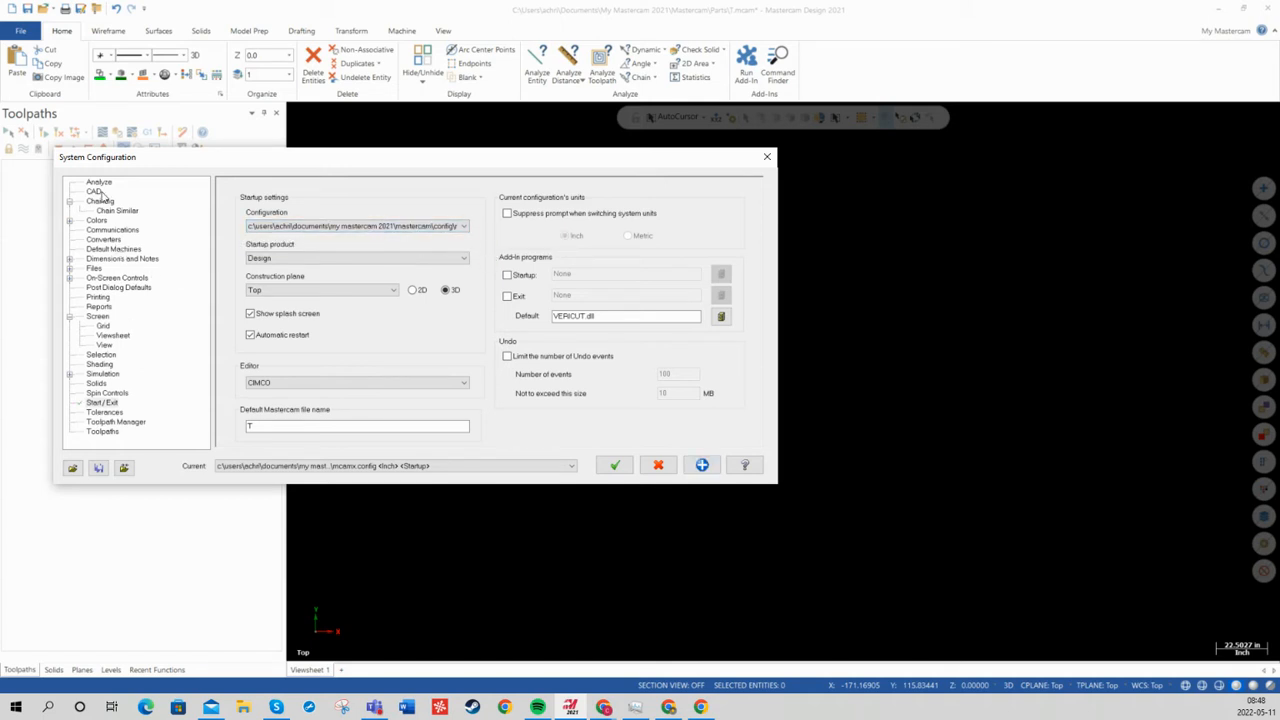
# Step: Review the screen grid's spacing, origin, snap and size settings in the System Configuration, then accept the configuration
pyautogui.click(99, 318)
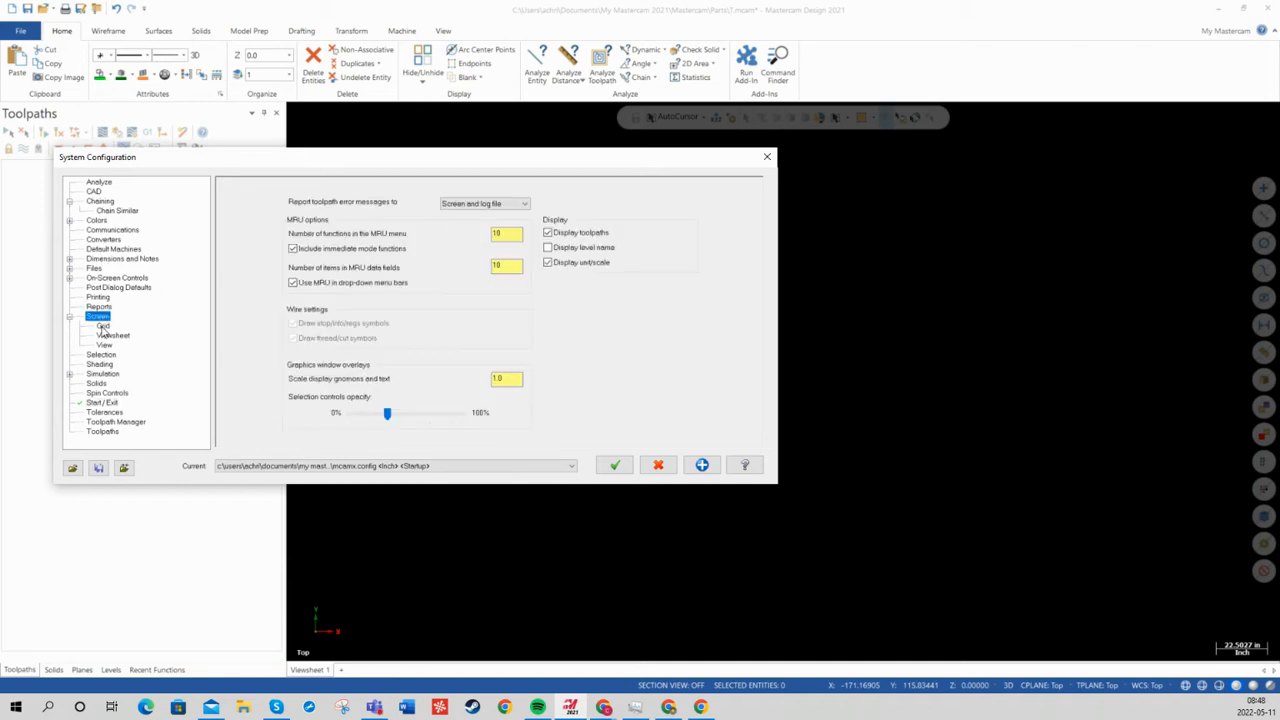
pyautogui.click(103, 327)
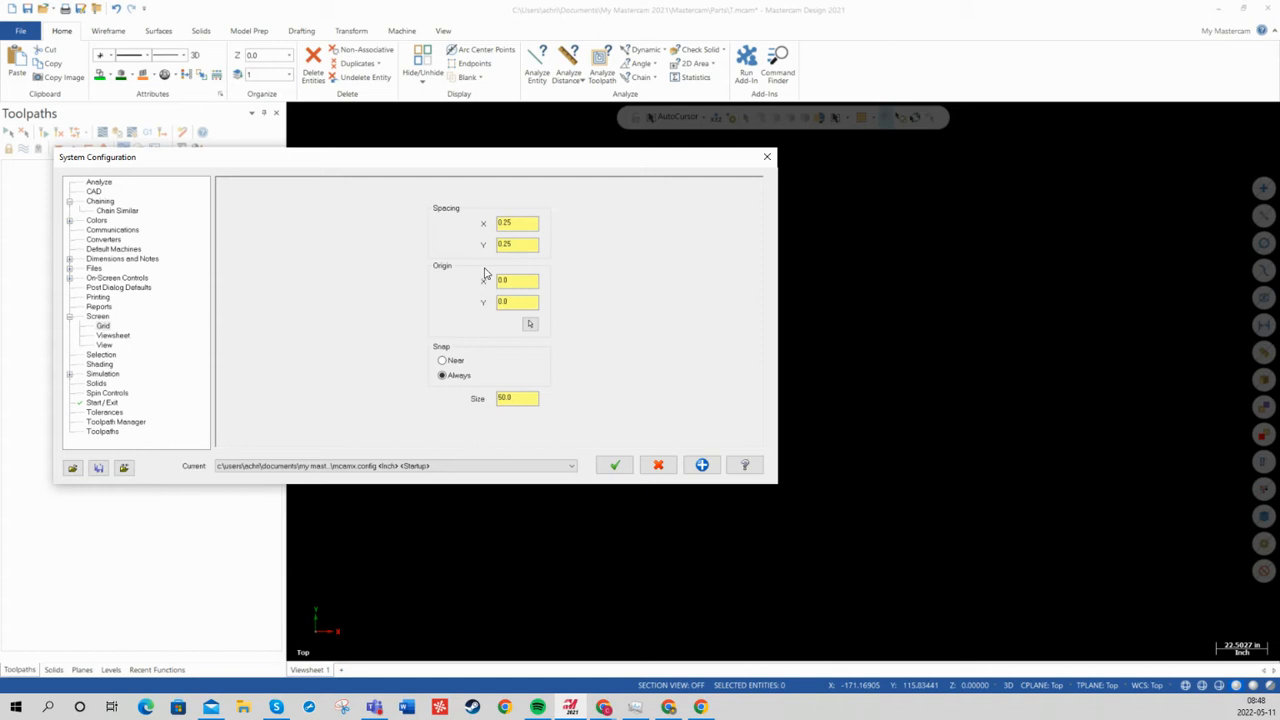
pyautogui.click(511, 224)
pyautogui.doubleClick(504, 224)
pyautogui.moveTo(523, 398); pyautogui.dragTo(501, 400)
pyautogui.click(610, 468)
pyautogui.click(458, 370)
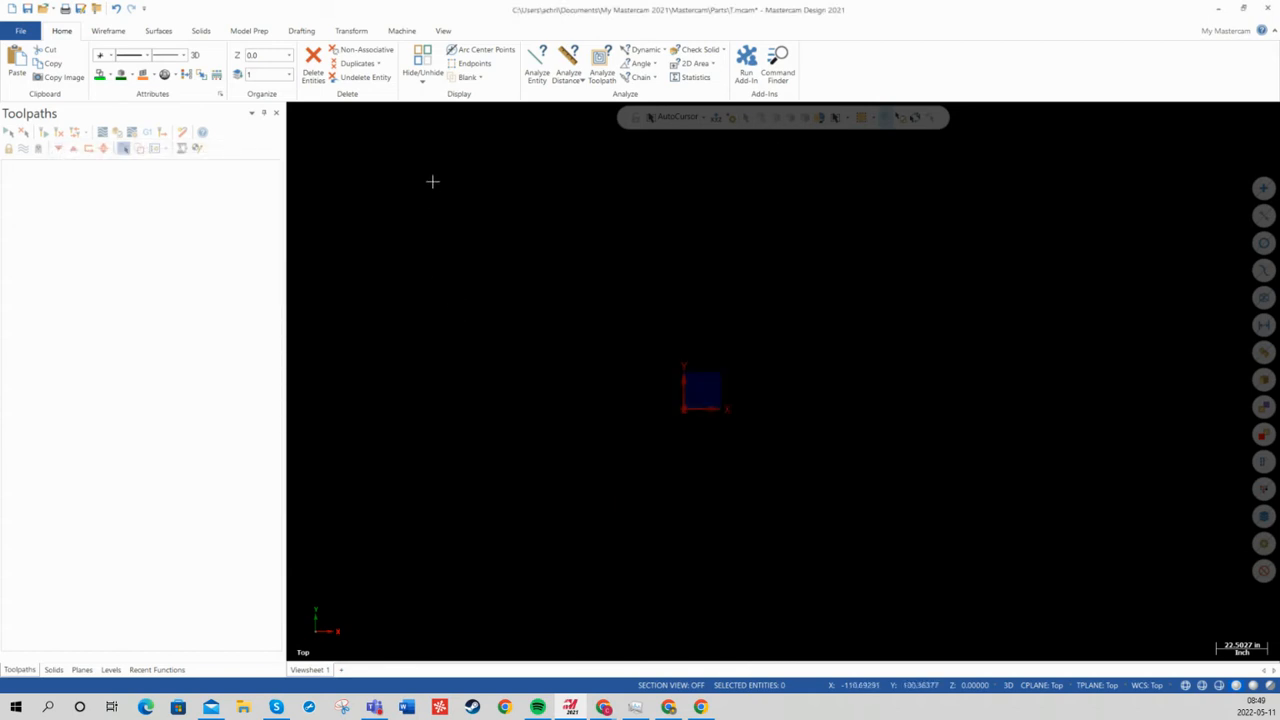
# Step: Show the grid in the graphics area and examine its points around the origin up close
pyautogui.click(444, 32)
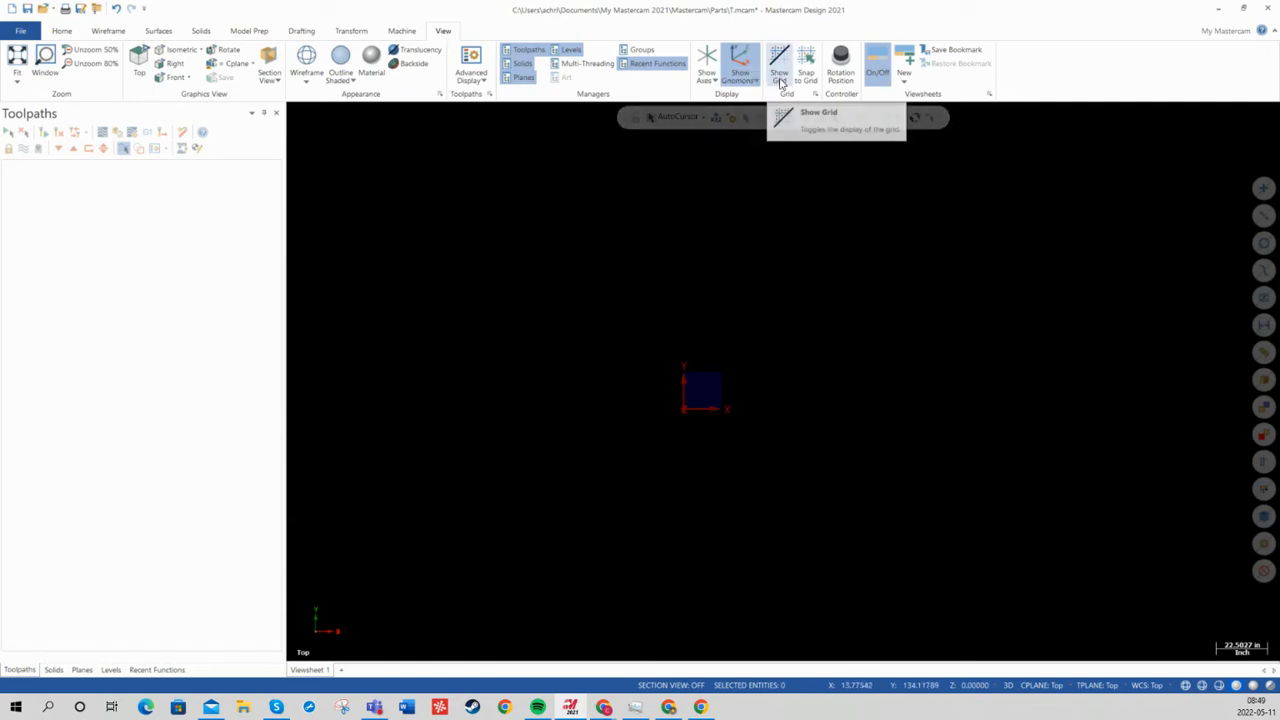
pyautogui.click(781, 63)
pyautogui.scroll(5, 673, 391)
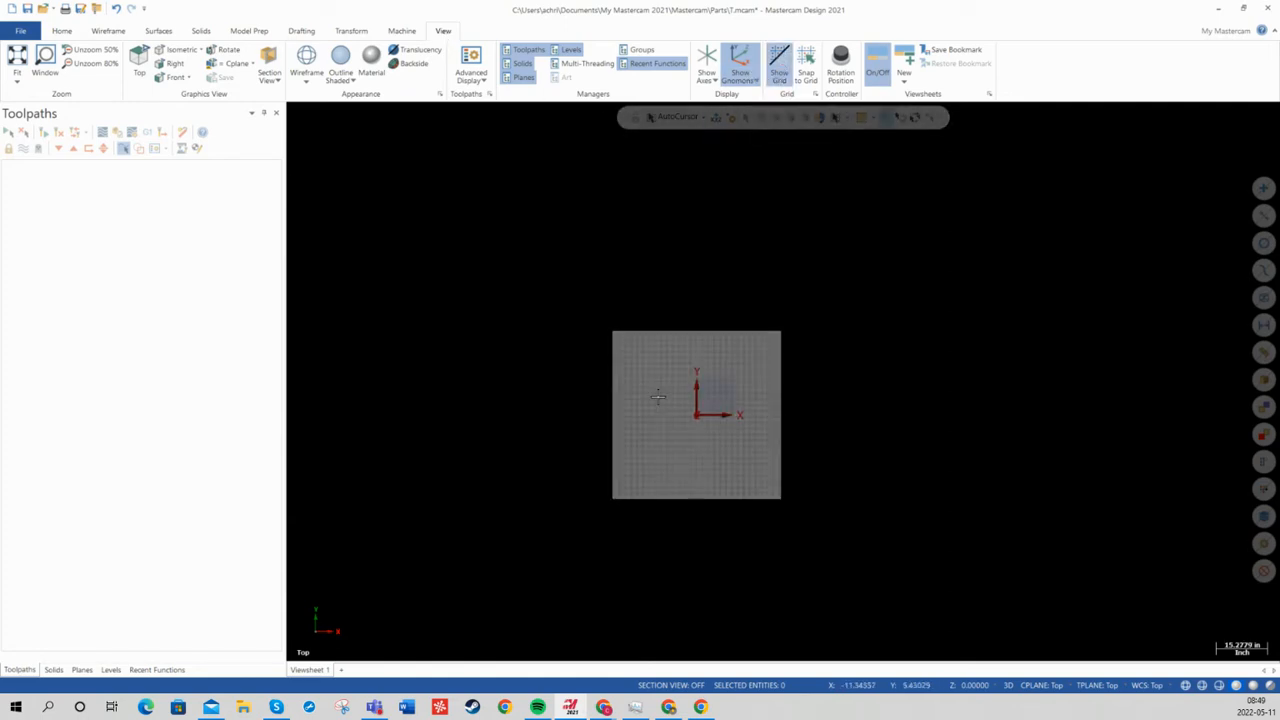
pyautogui.scroll(5, 673, 391)
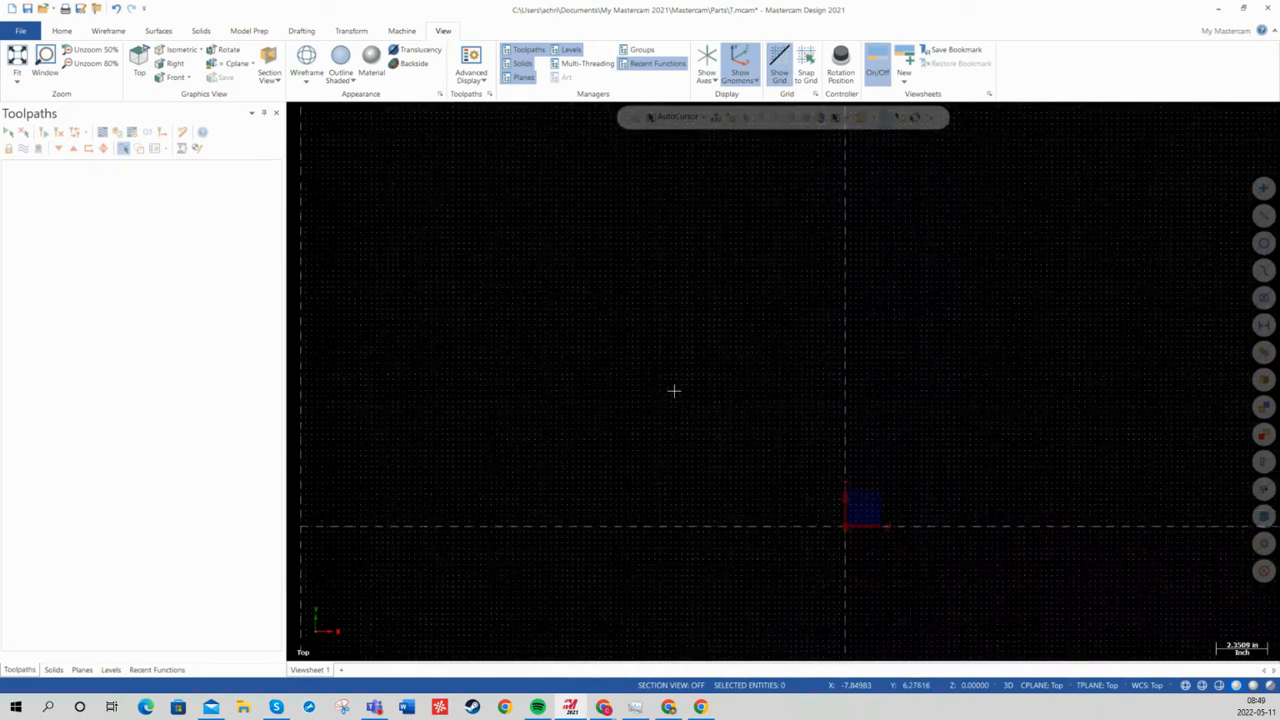
pyautogui.scroll(1, 974, 405)
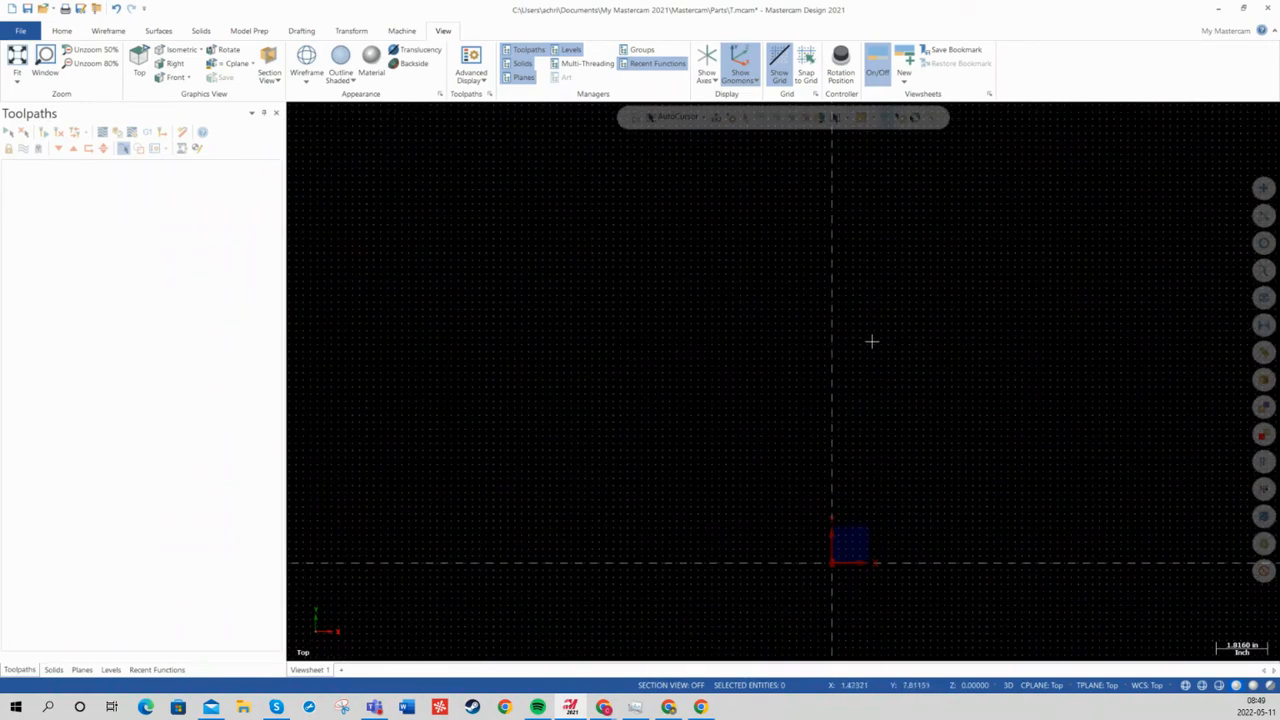
pyautogui.scroll(3, 870, 342)
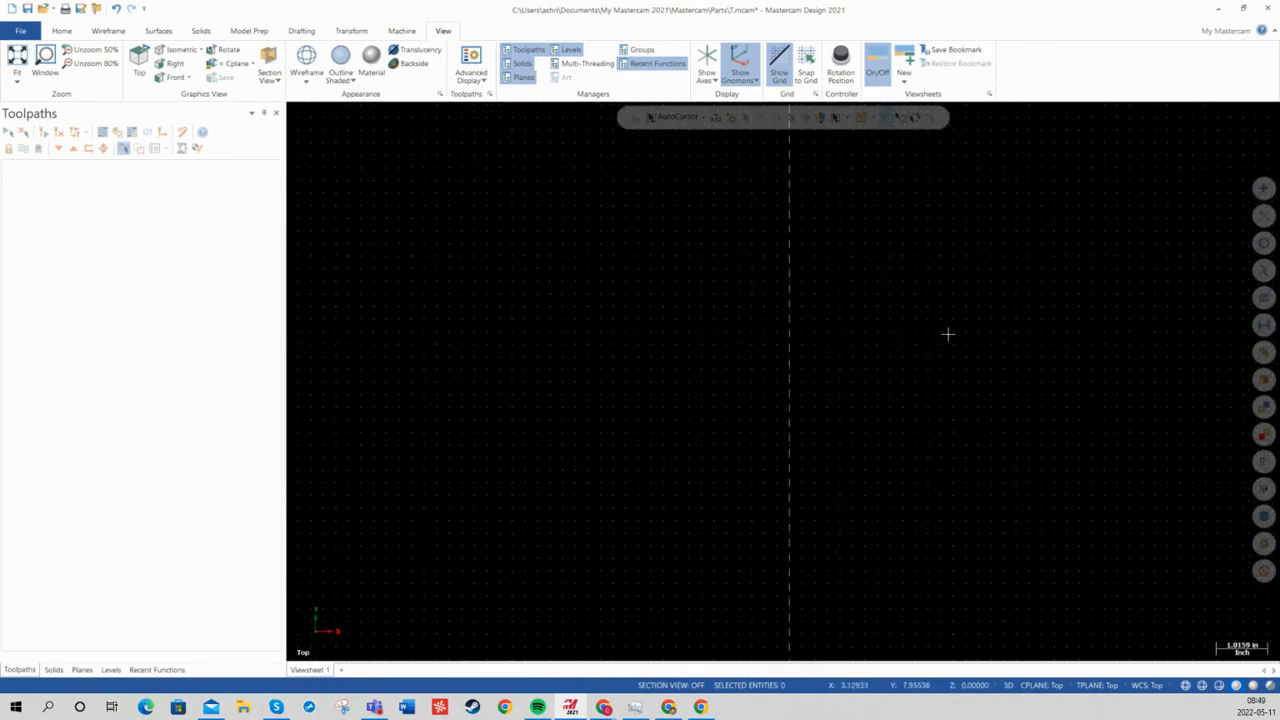
# Step: Draw a freeform two-endpoint line about 2.34 in long at about 137°, enabling Snap to Grid before placing the second endpoint
pyautogui.click(118, 31)
pyautogui.click(88, 64)
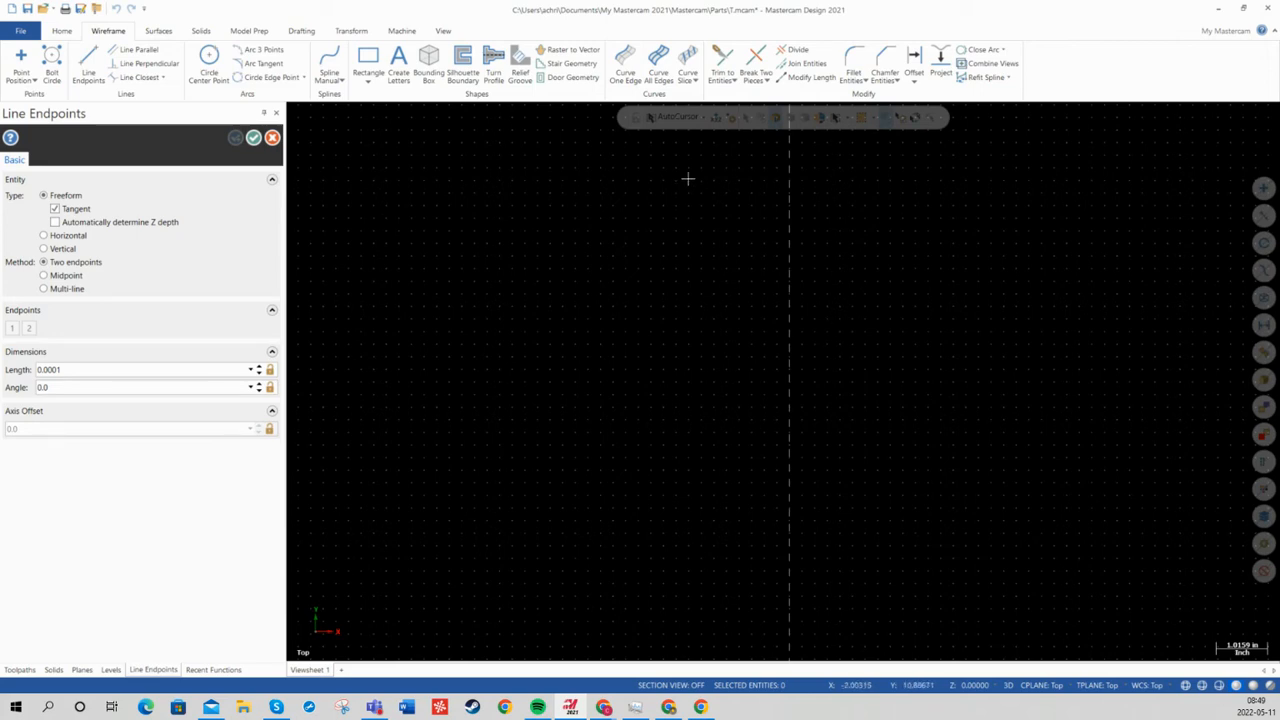
pyautogui.click(1013, 311)
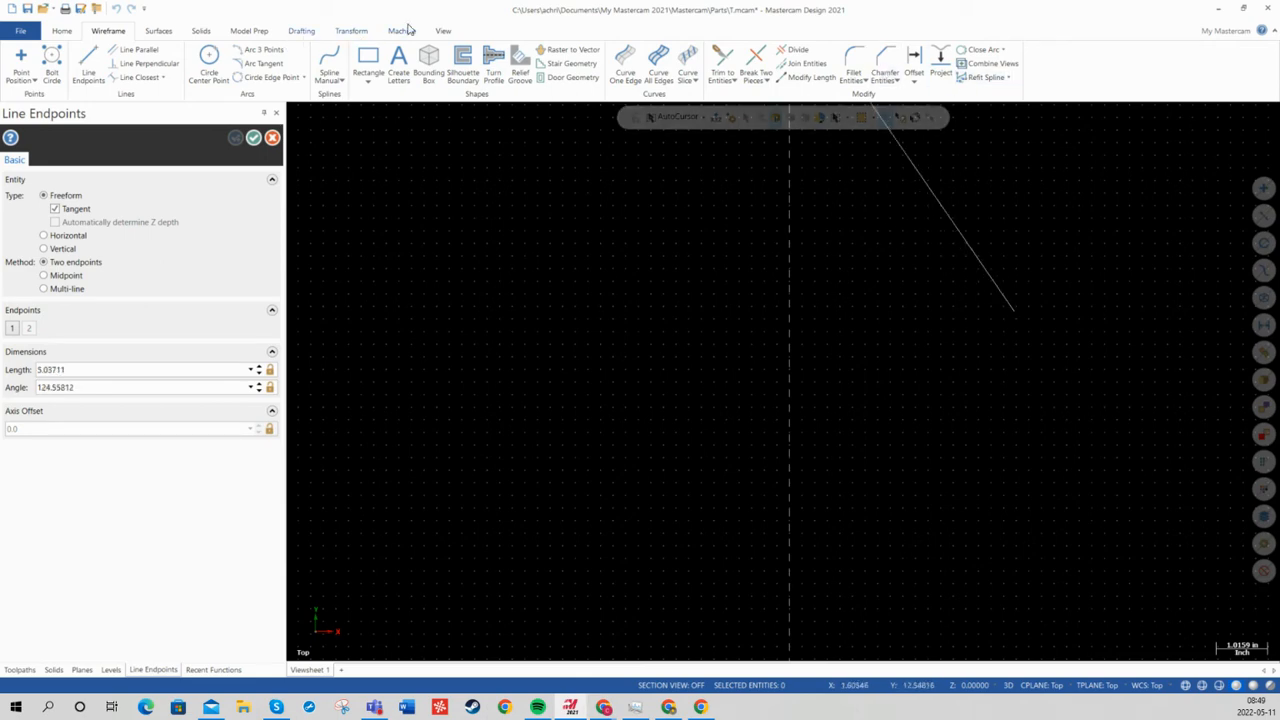
pyautogui.click(444, 31)
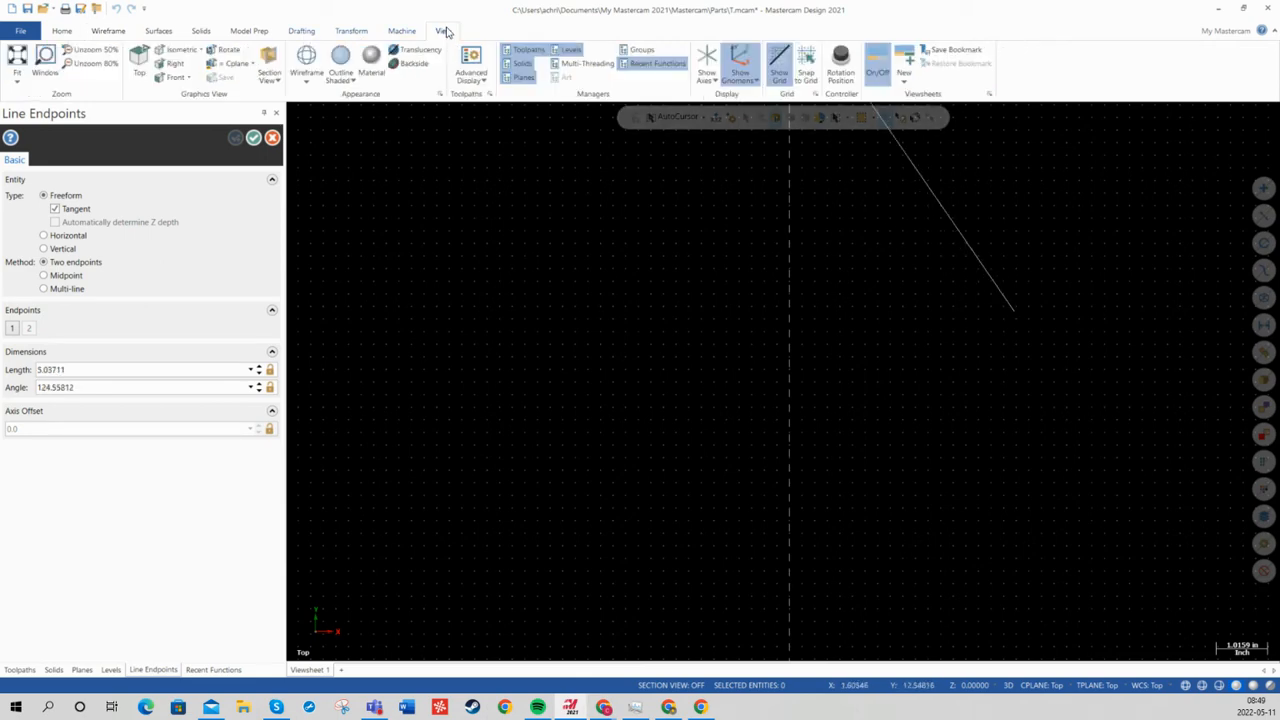
pyautogui.click(807, 62)
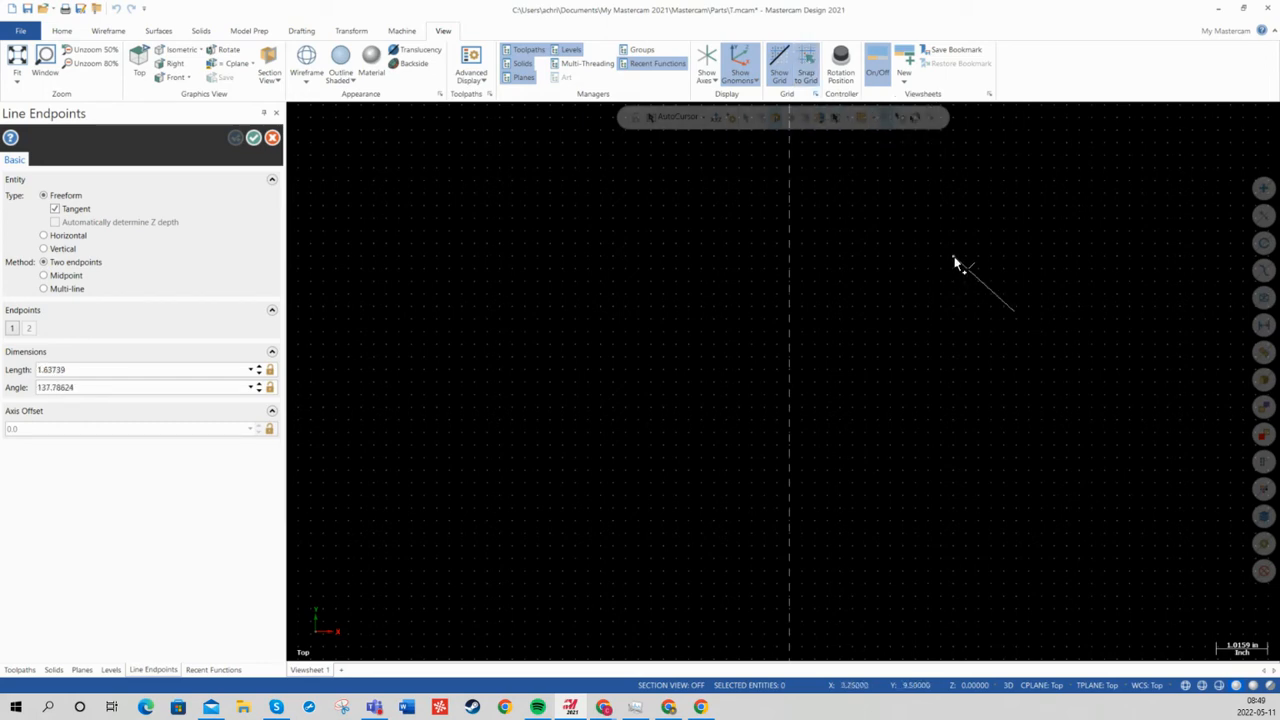
pyautogui.click(930, 231)
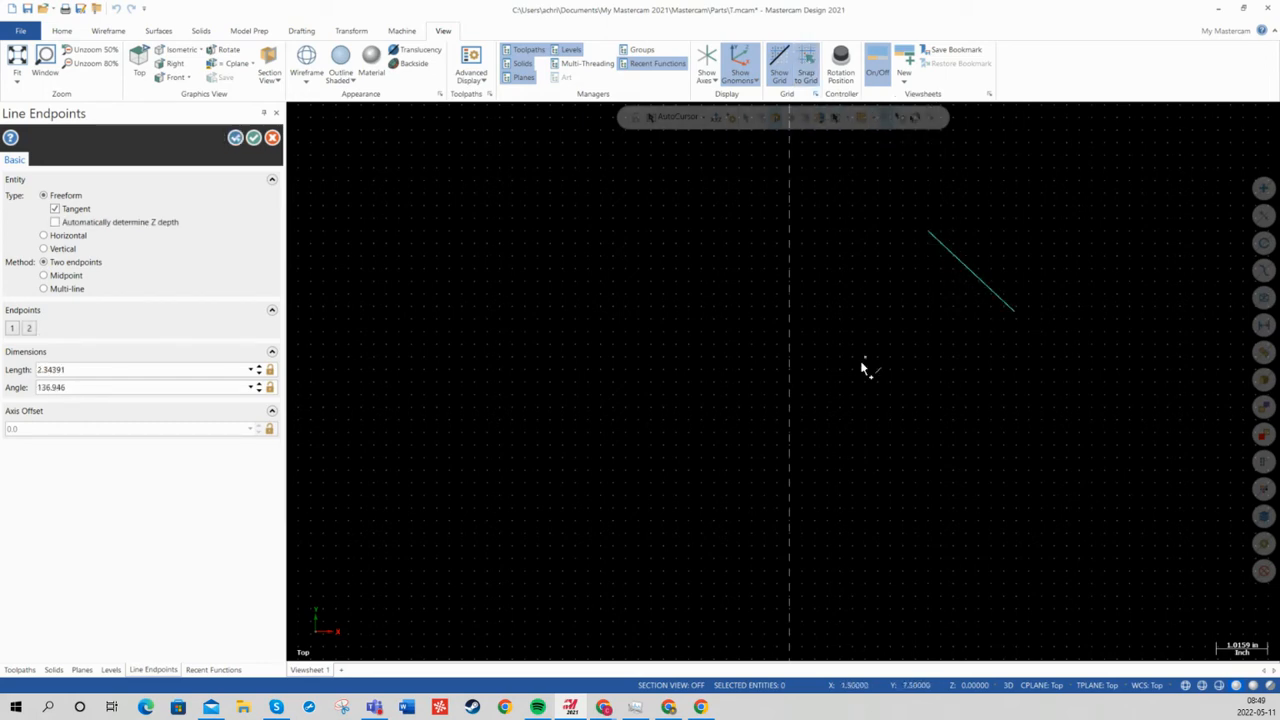
pyautogui.click(253, 139)
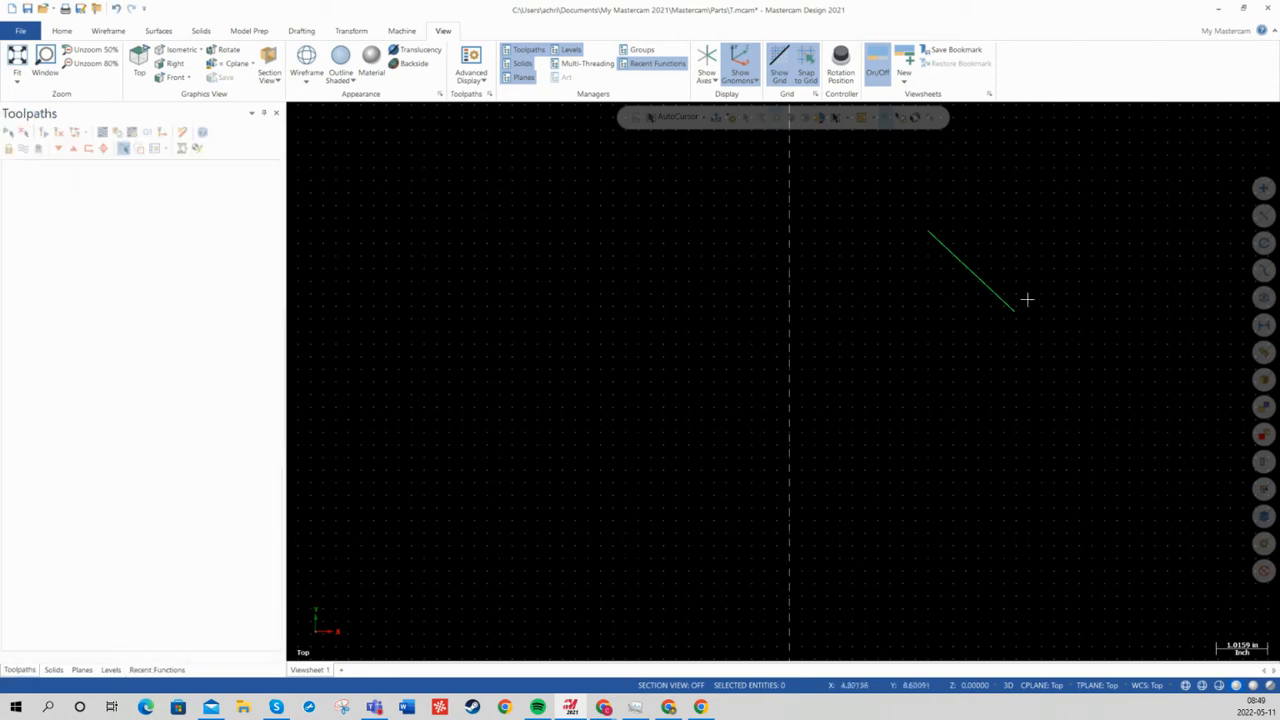
# Step: Delete the angled line and hide the grid
pyautogui.click(988, 285)
pyautogui.press('Delete')
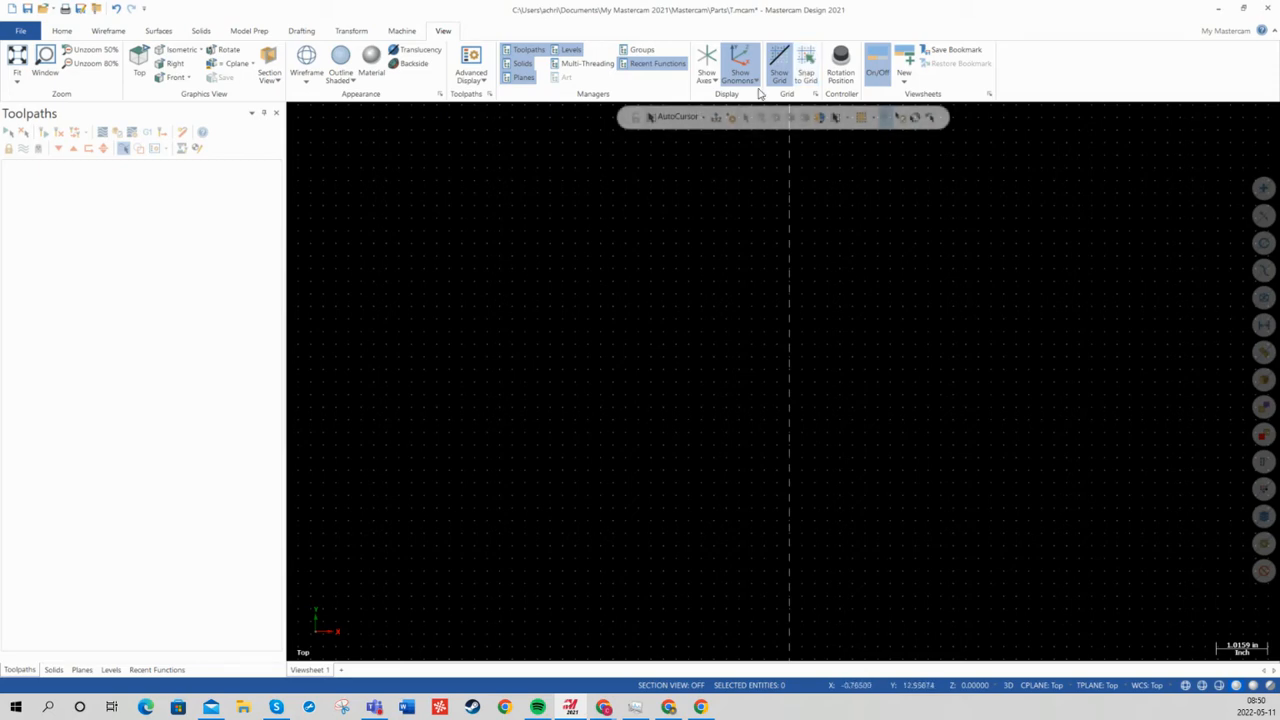
pyautogui.click(781, 58)
pyautogui.scroll(-2, 840, 300)
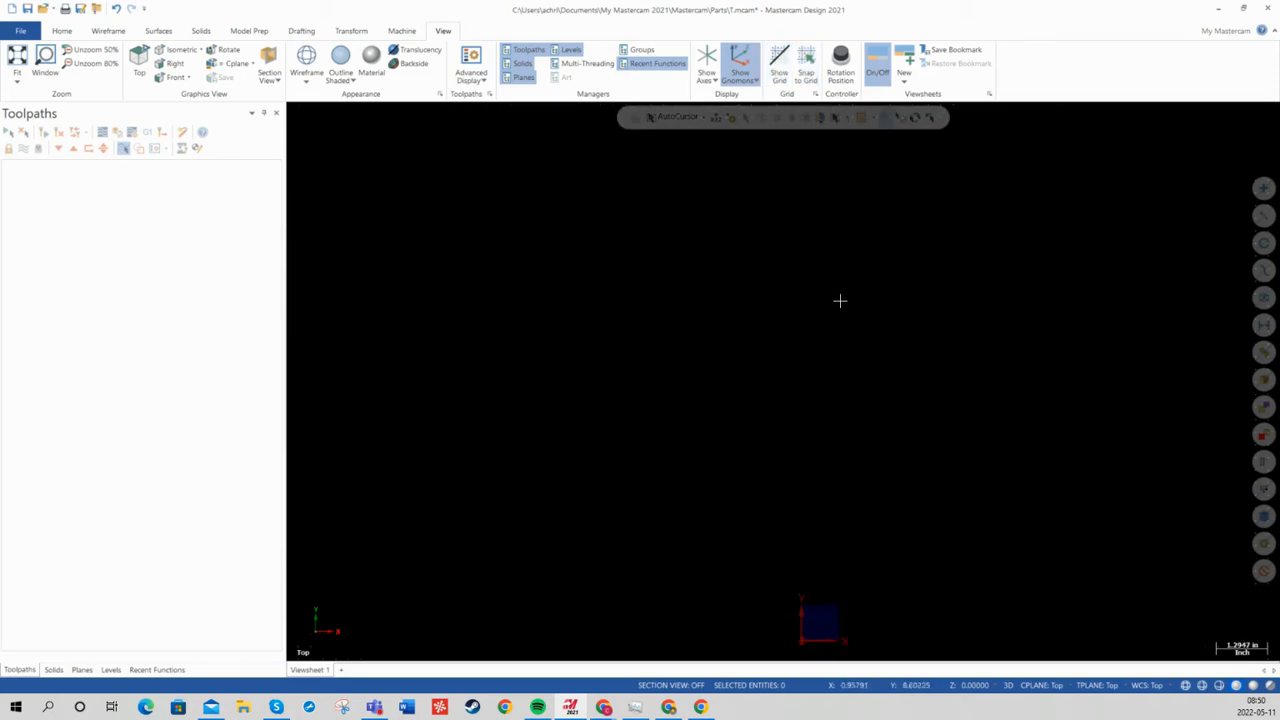
# Step: Review the program options for the Quick Access Toolbar, ribbon customization, manager panels, interface and quick masks, then close them
pyautogui.click(20, 30)
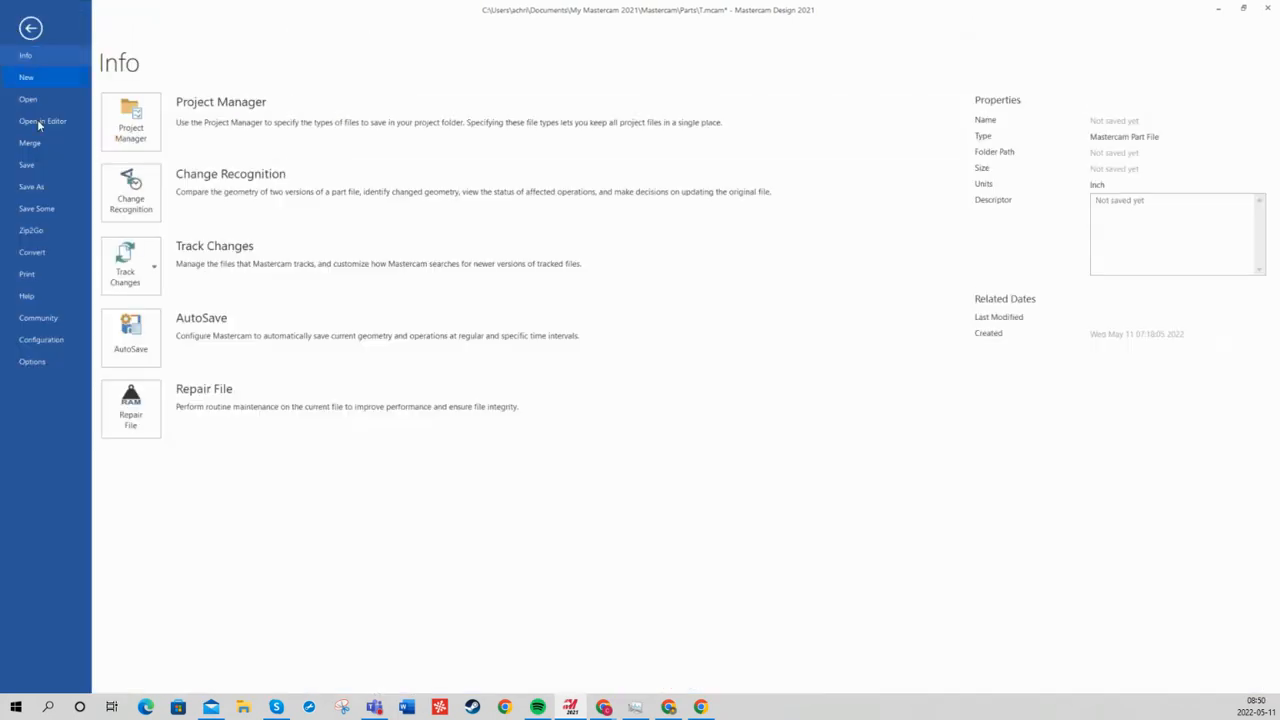
pyautogui.click(35, 360)
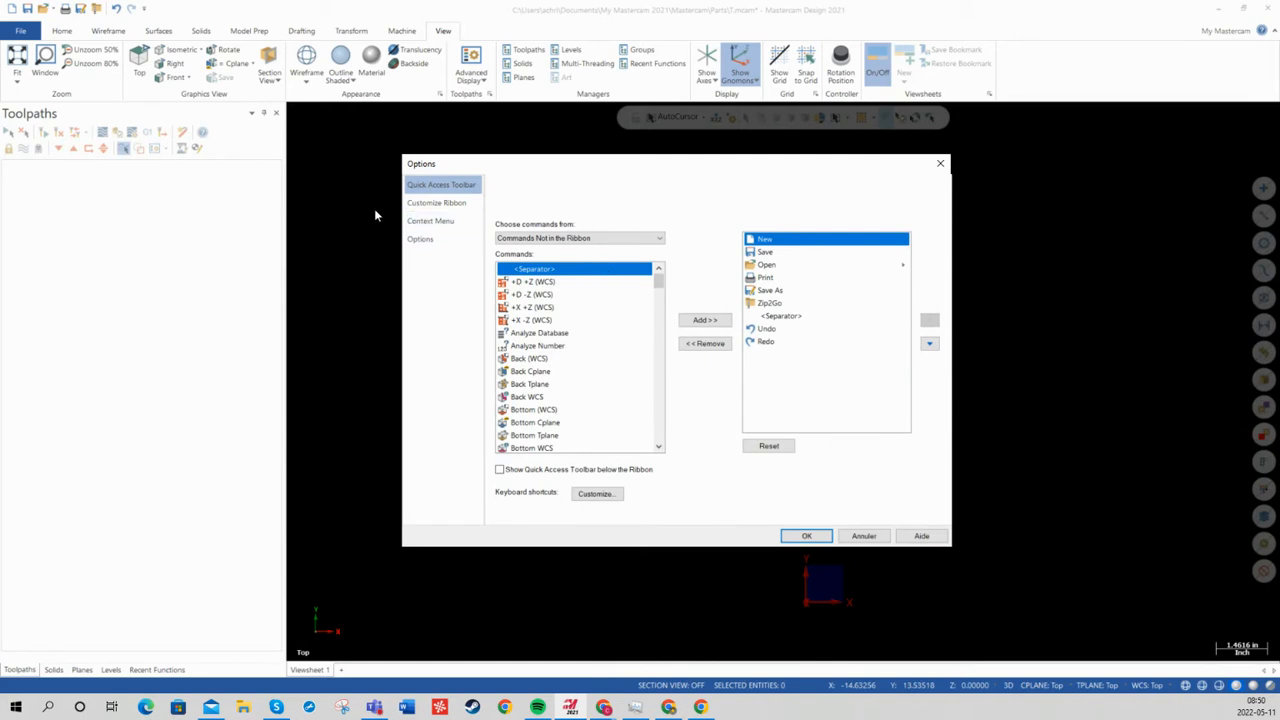
pyautogui.click(418, 203)
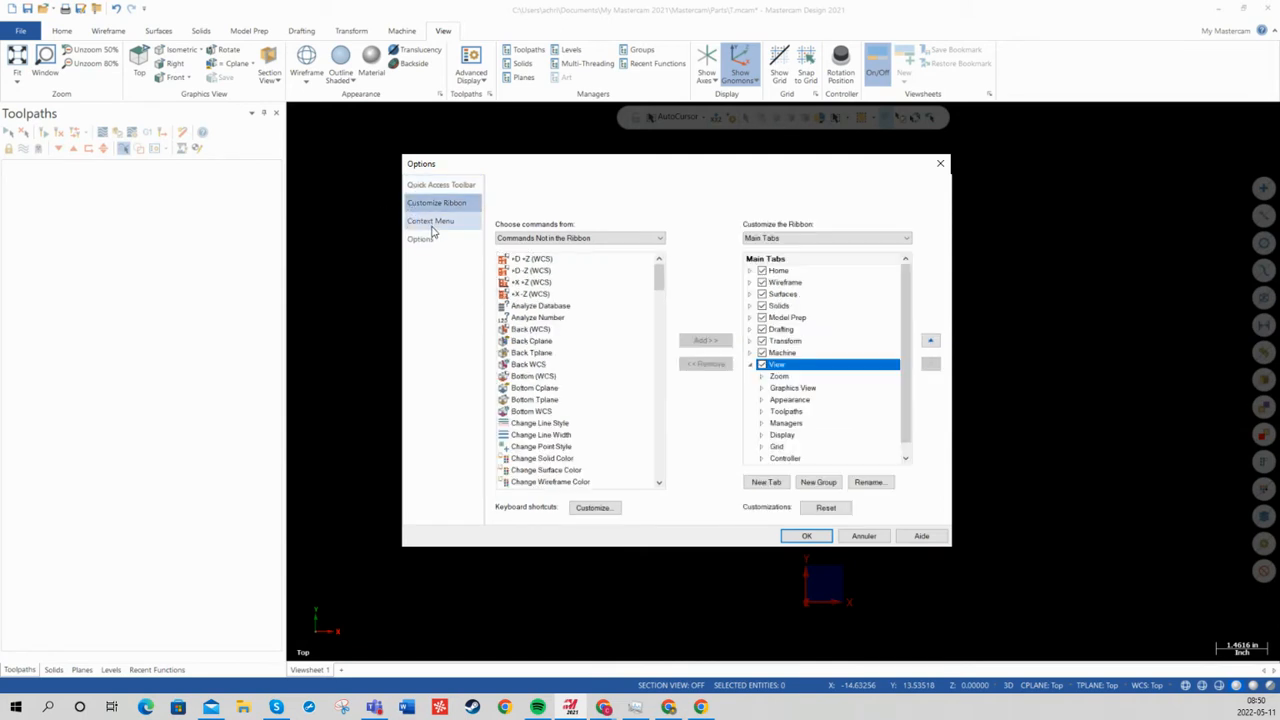
pyautogui.click(419, 240)
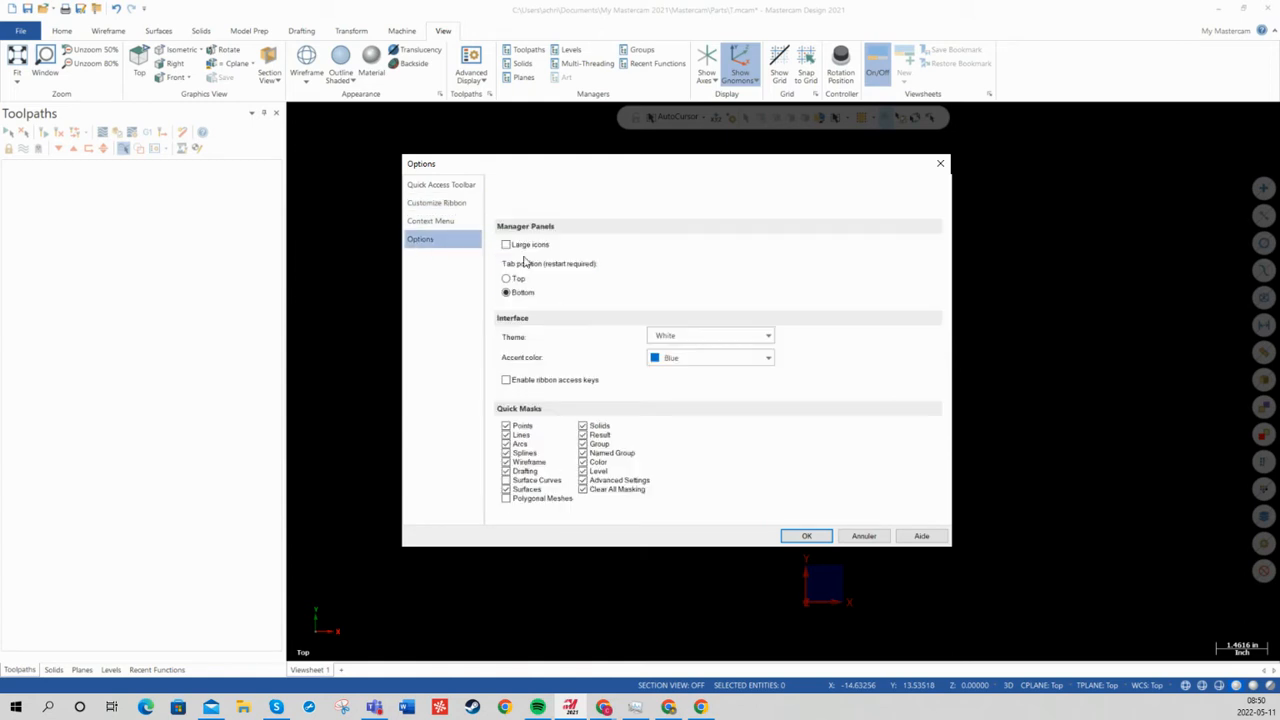
pyautogui.click(437, 186)
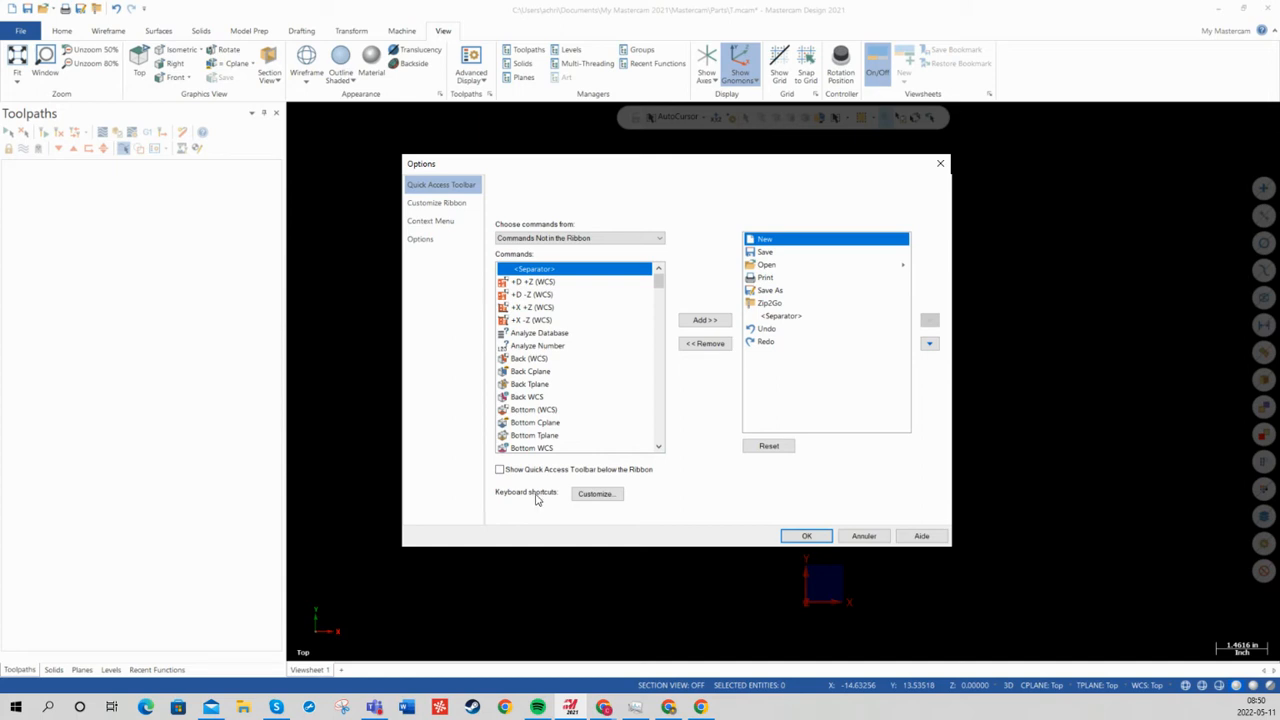
pyautogui.click(808, 538)
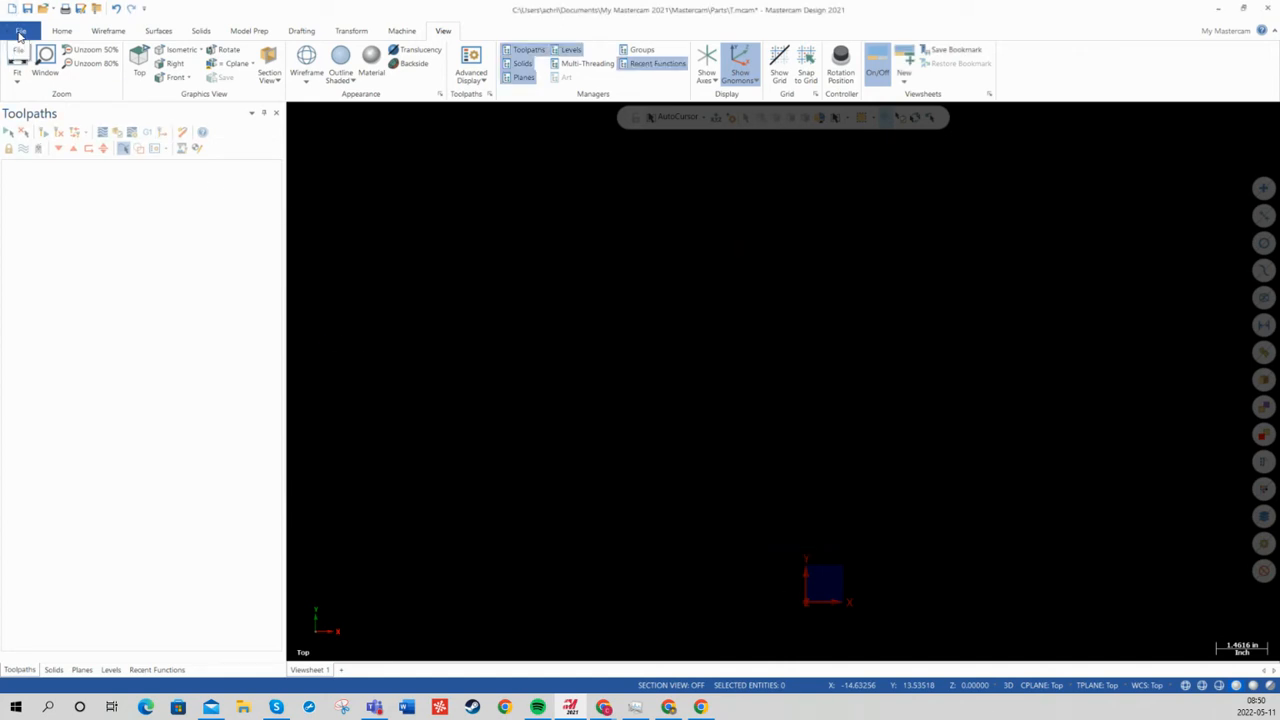
# Step: Examine the file information page and the Quick Access Toolbar's shortcuts for the common file commands
pyautogui.click(20, 33)
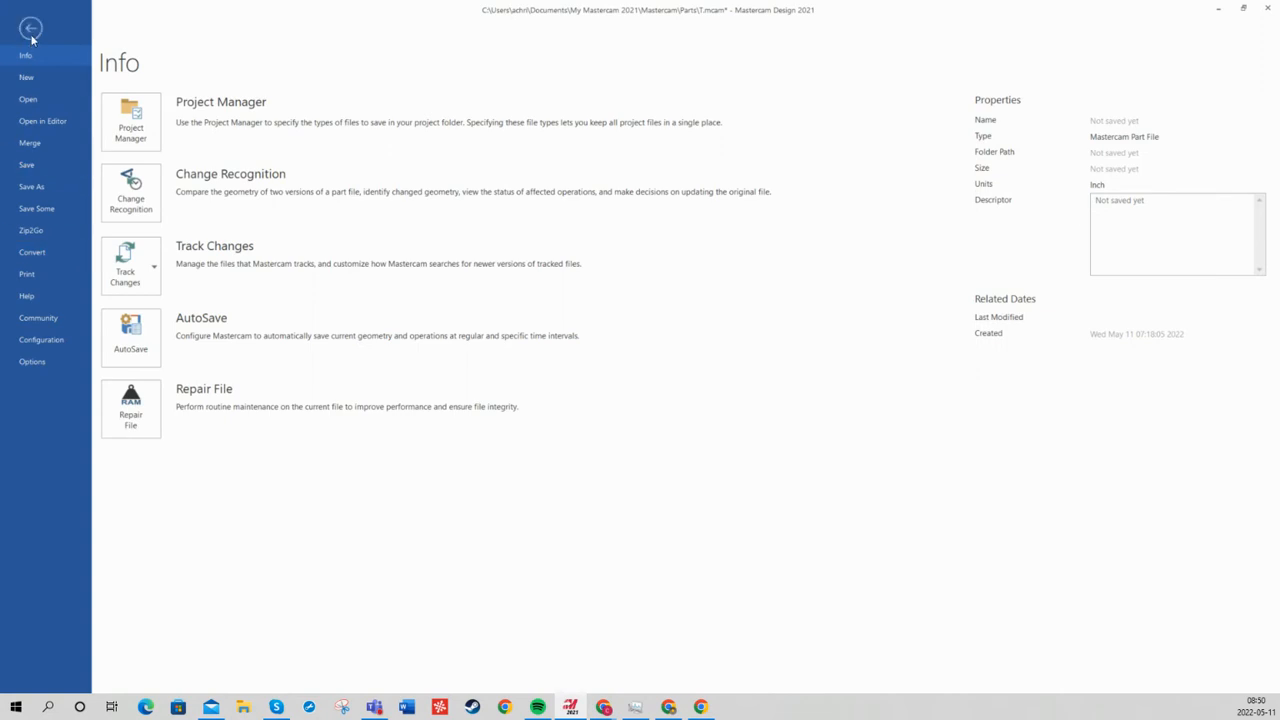
pyautogui.click(28, 31)
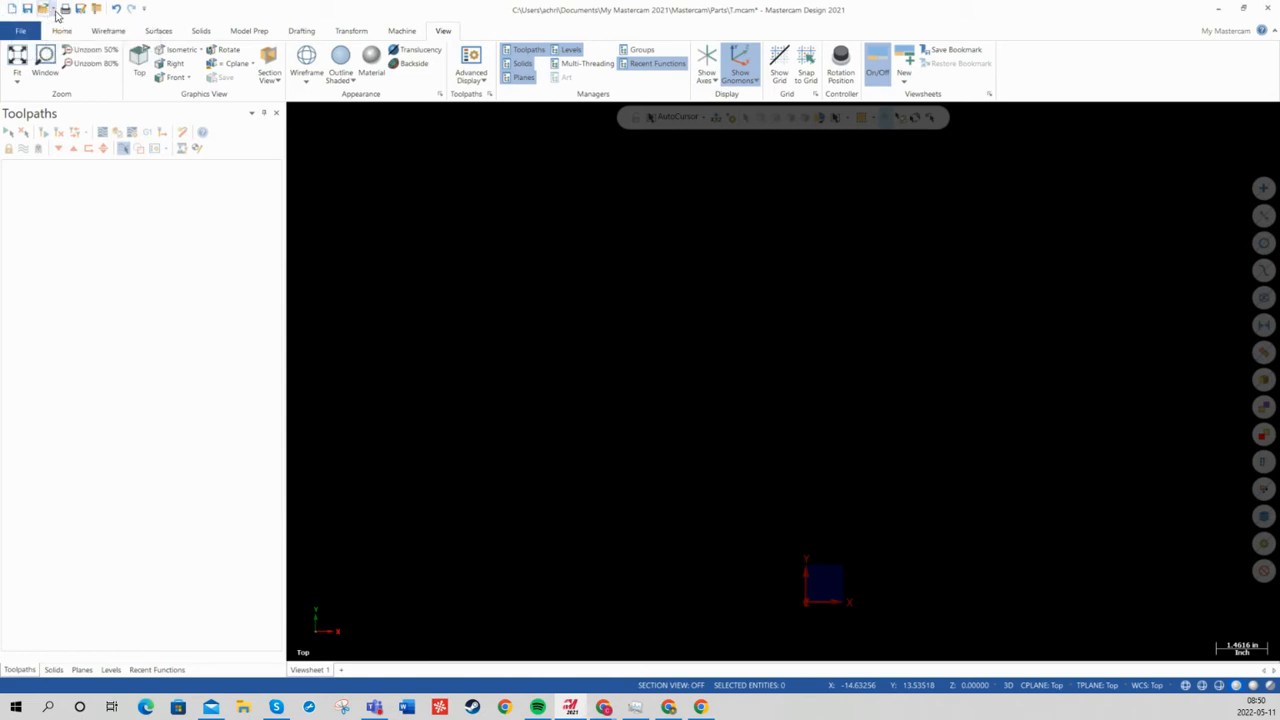
pyautogui.click(54, 10)
pyautogui.click(54, 10)
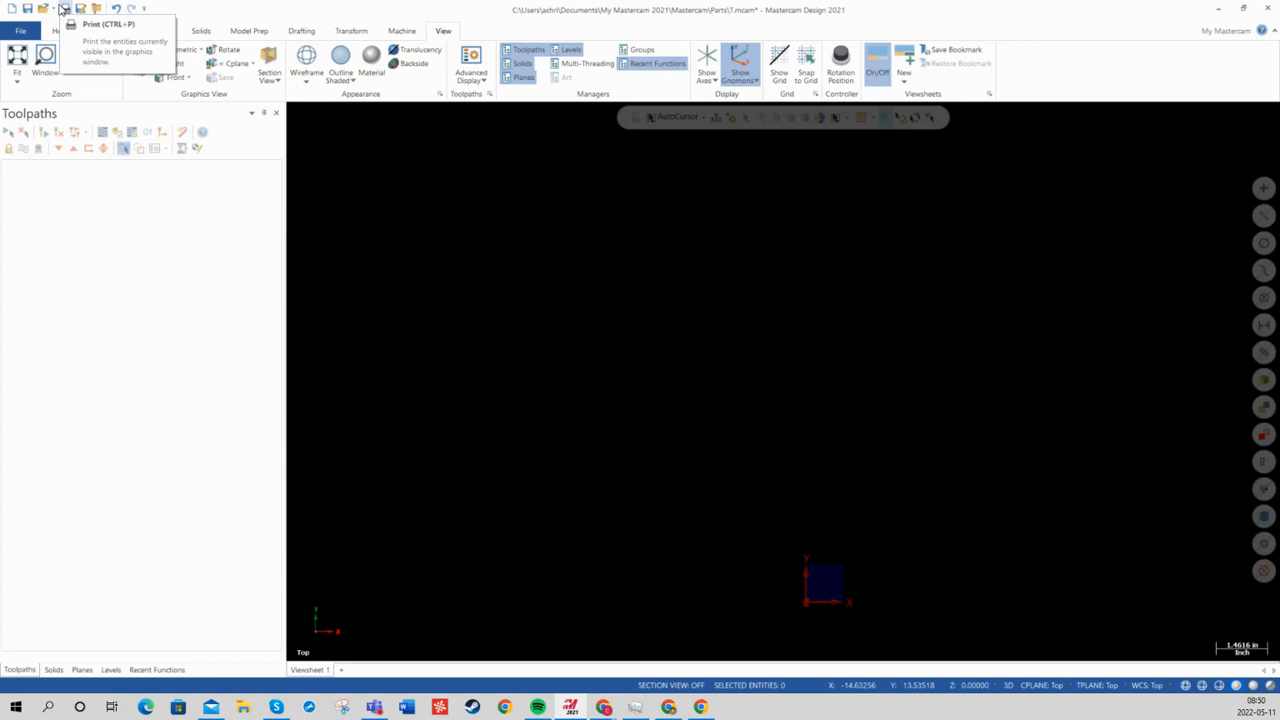
pyautogui.click(21, 31)
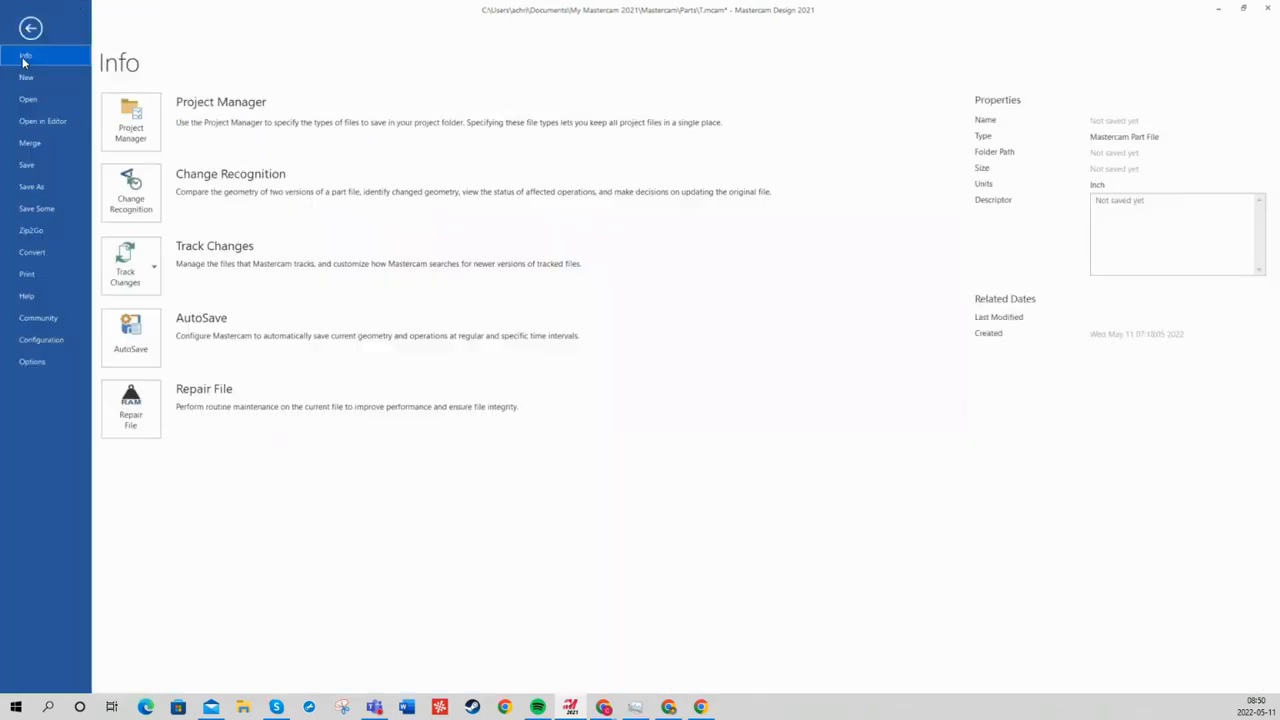
pyautogui.click(30, 28)
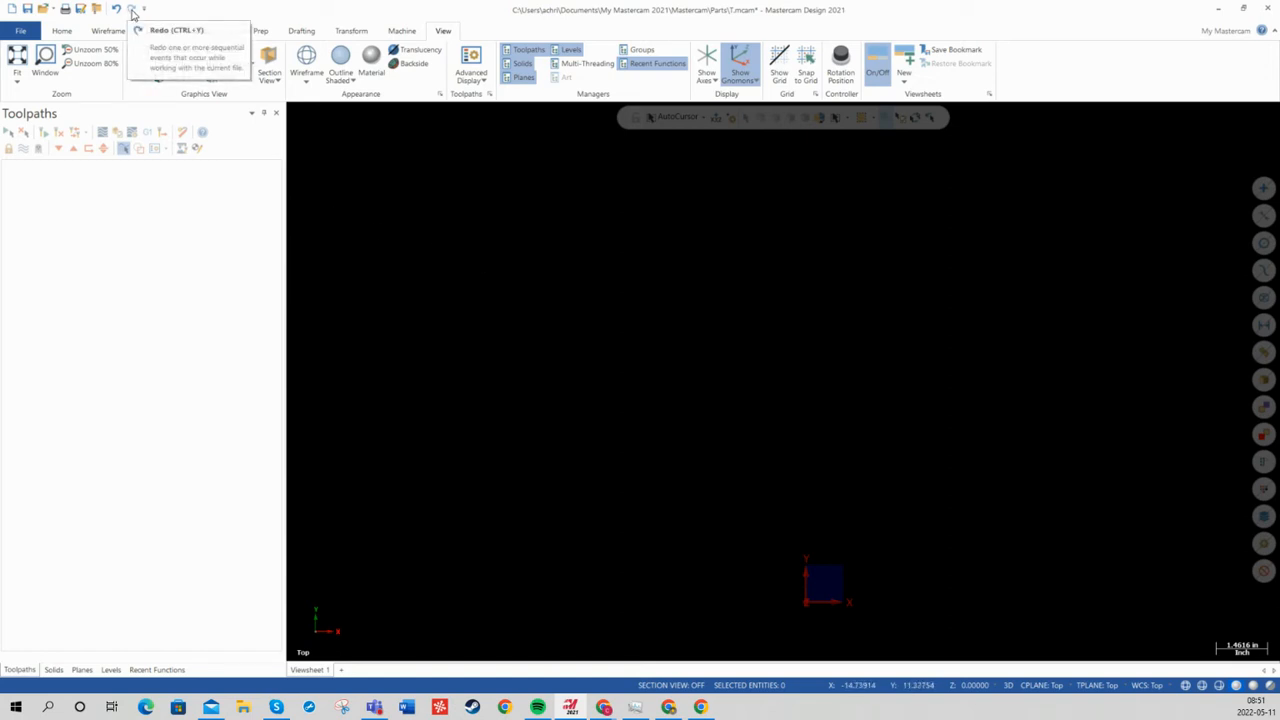
# Step: Look through the Wireframe, Surfaces and Model Prep commands, then return to the Home commands
pyautogui.click(64, 32)
pyautogui.click(108, 32)
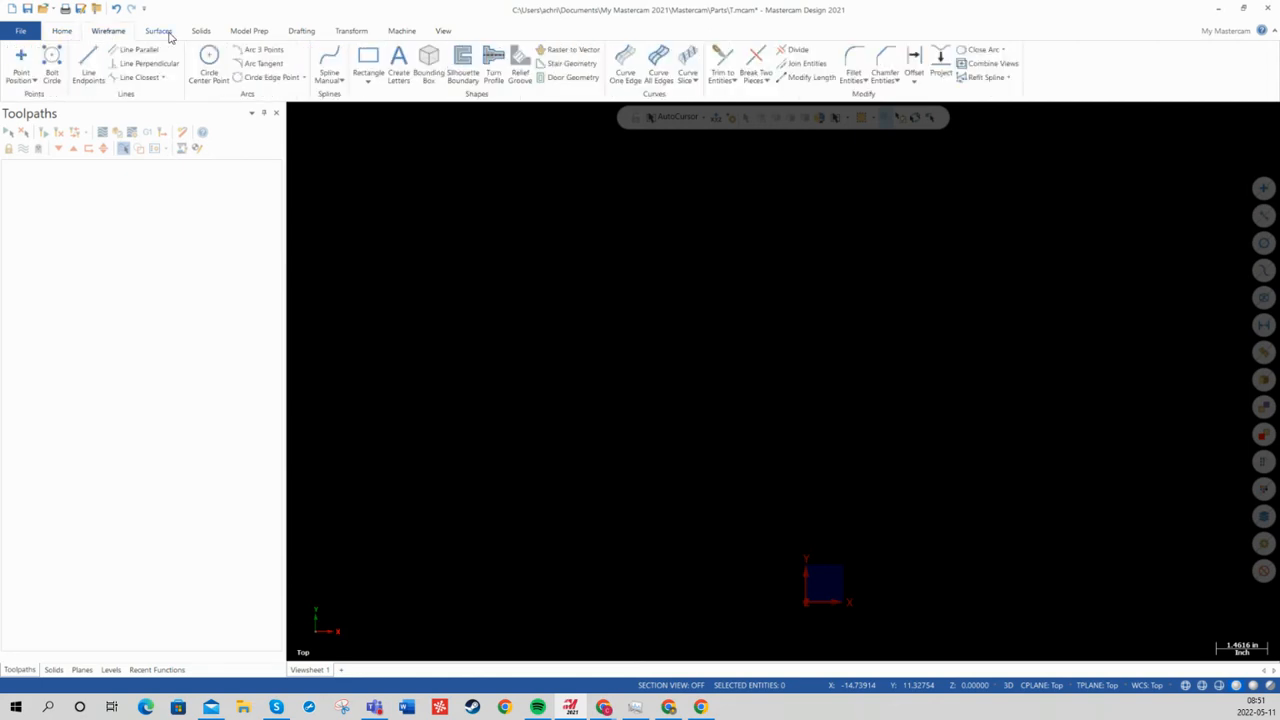
pyautogui.click(158, 32)
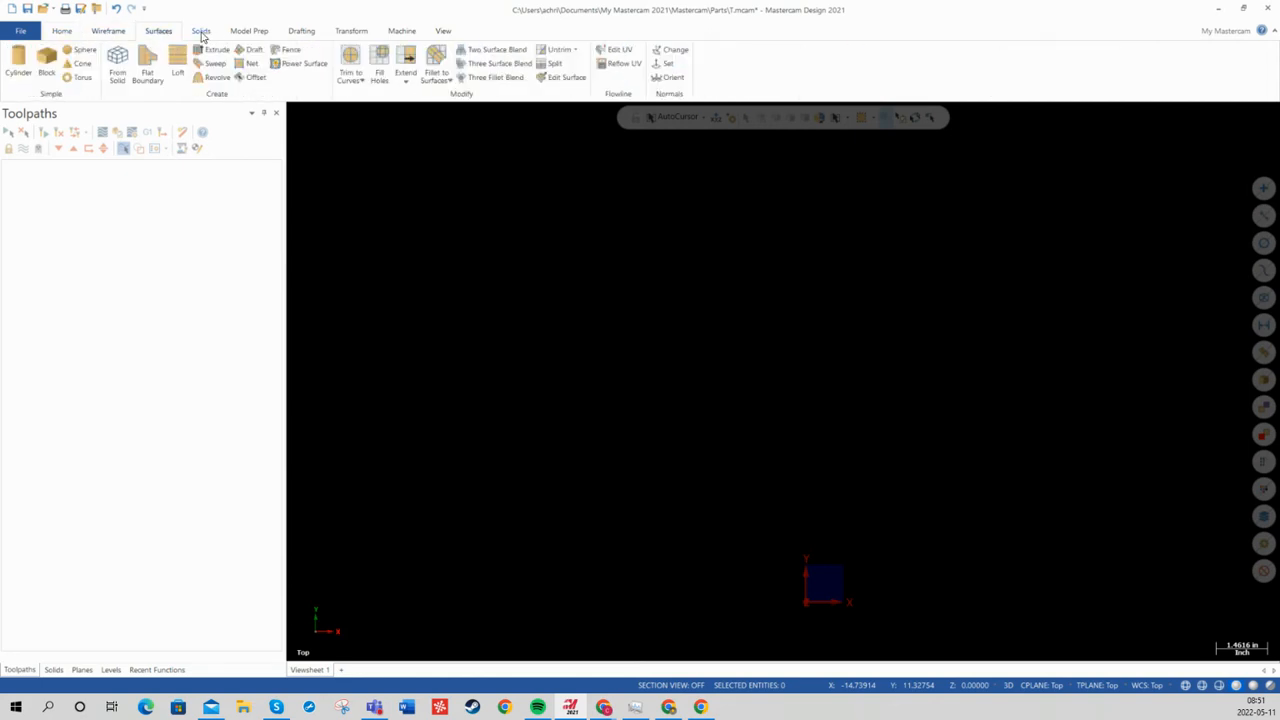
pyautogui.click(249, 31)
pyautogui.click(62, 32)
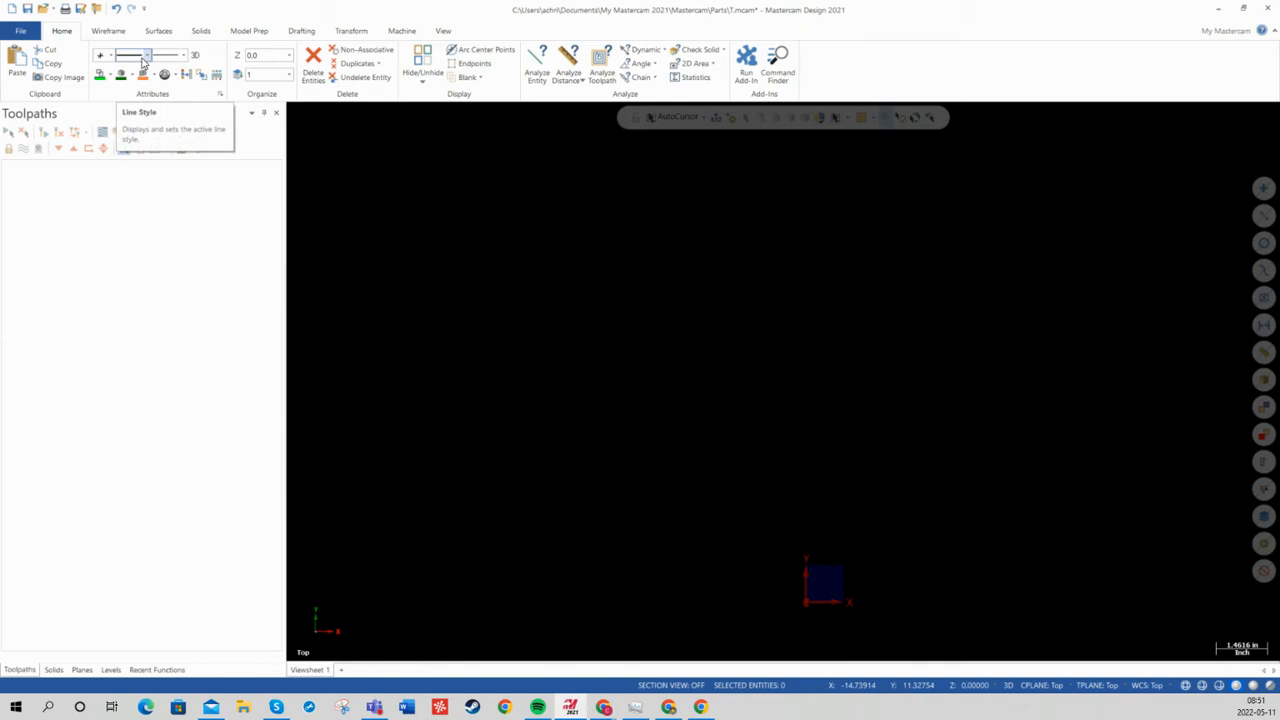
# Step: Examine the available line styles, point styles and line widths in the entity attributes
pyautogui.click(145, 57)
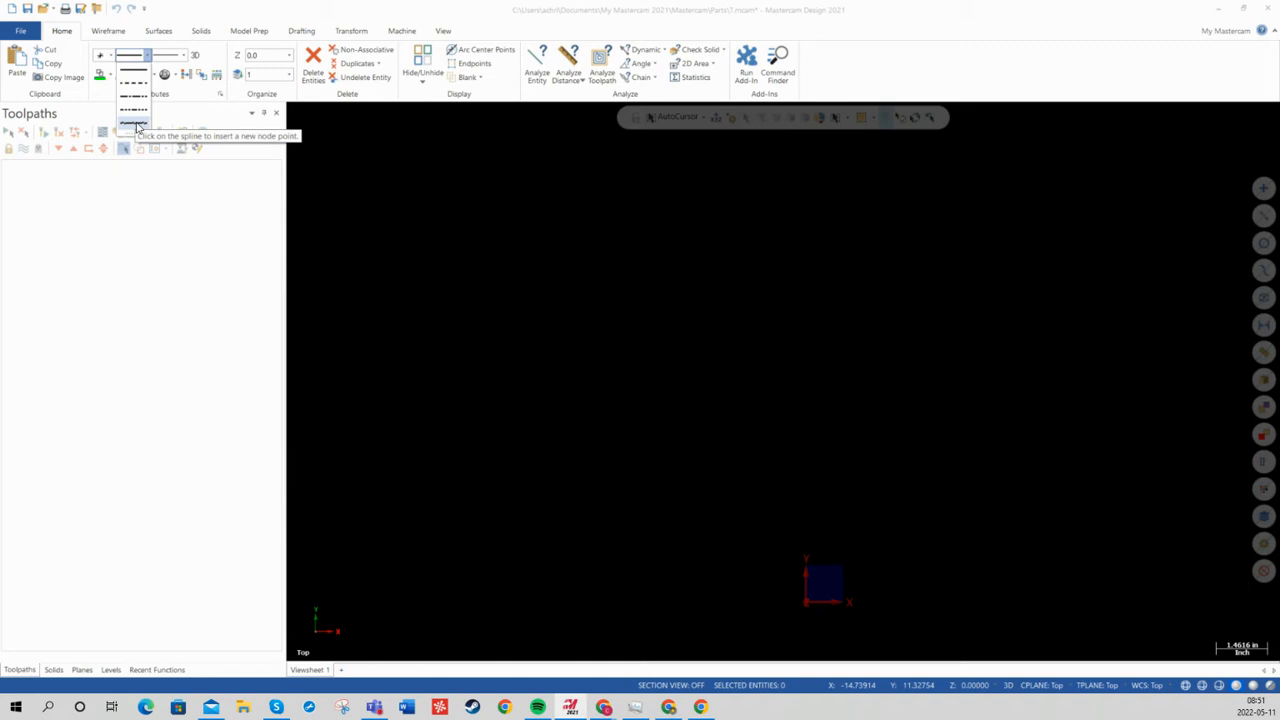
pyautogui.click(110, 58)
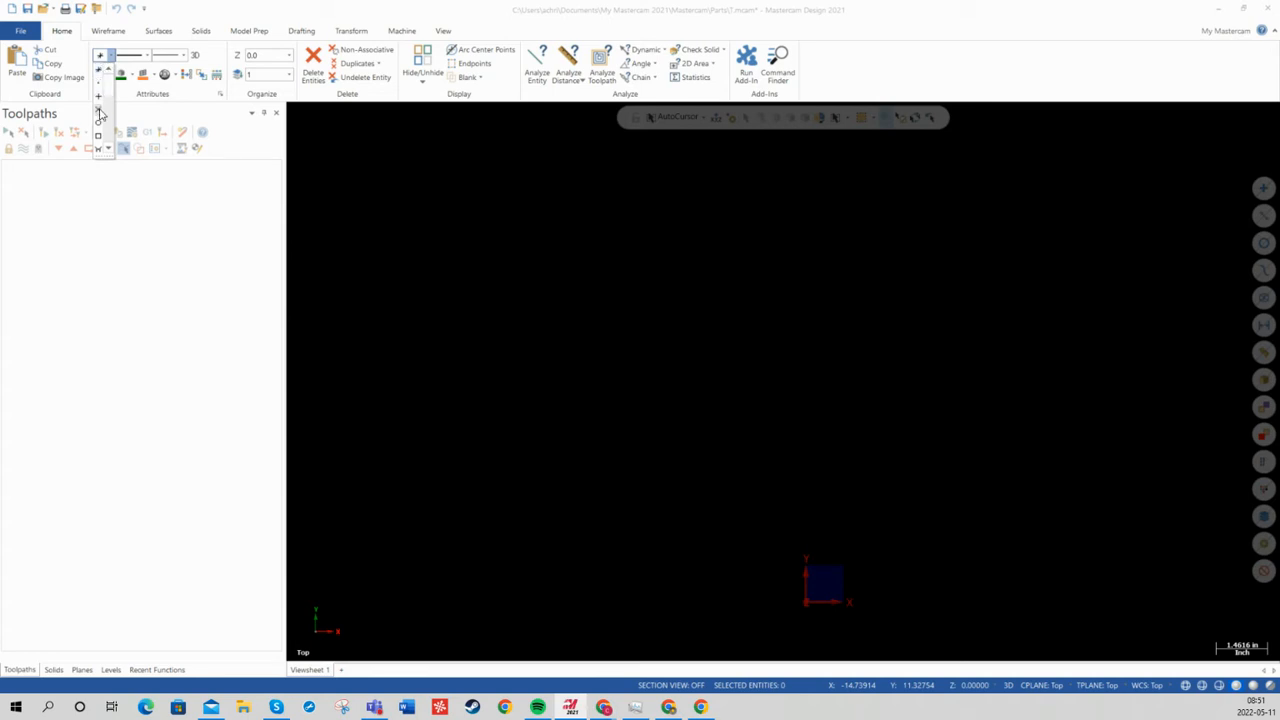
pyautogui.click(183, 56)
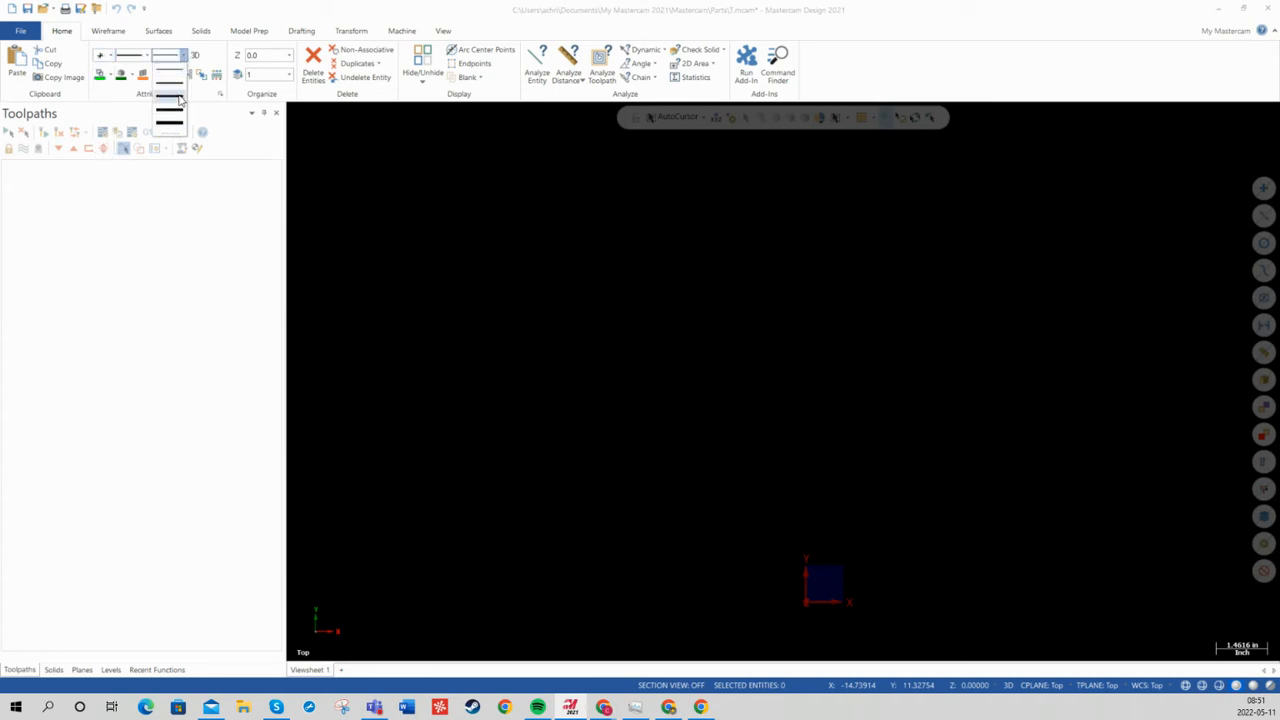
pyautogui.click(172, 96)
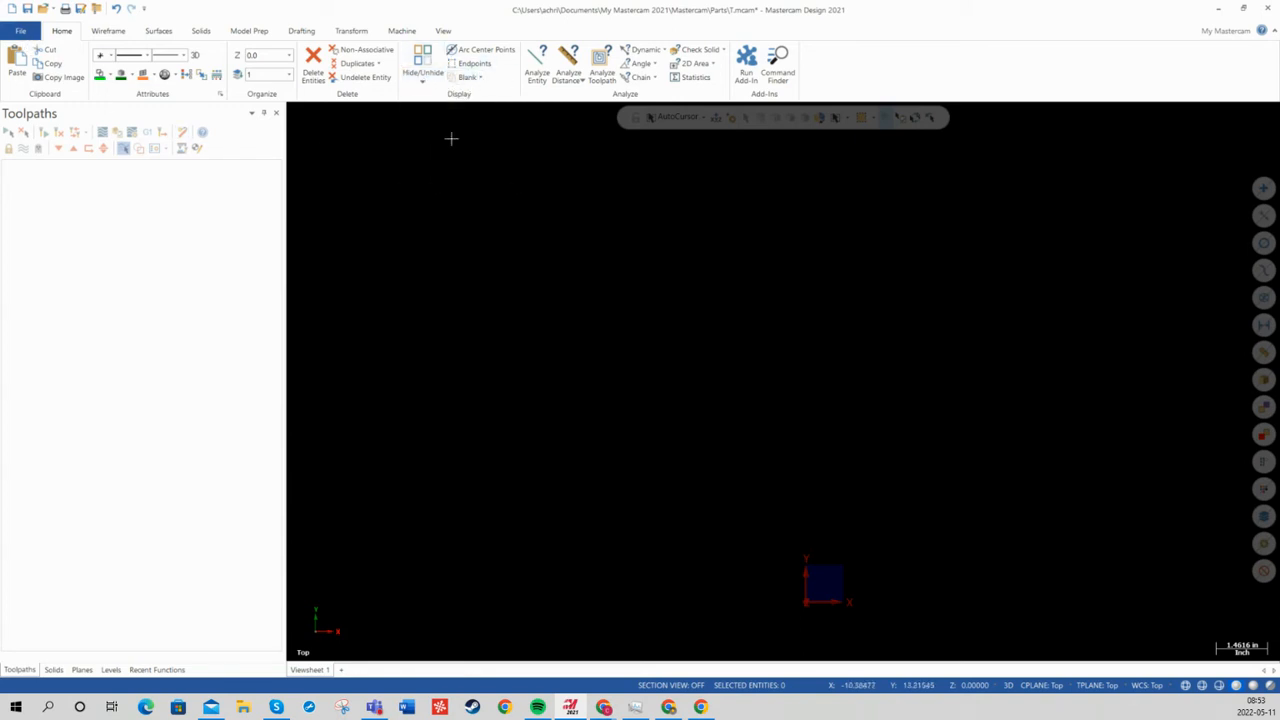
# Step: Draw a wireframe rectangle about 8.9 by 5.1 inches above the origin
pyautogui.click(474, 82)
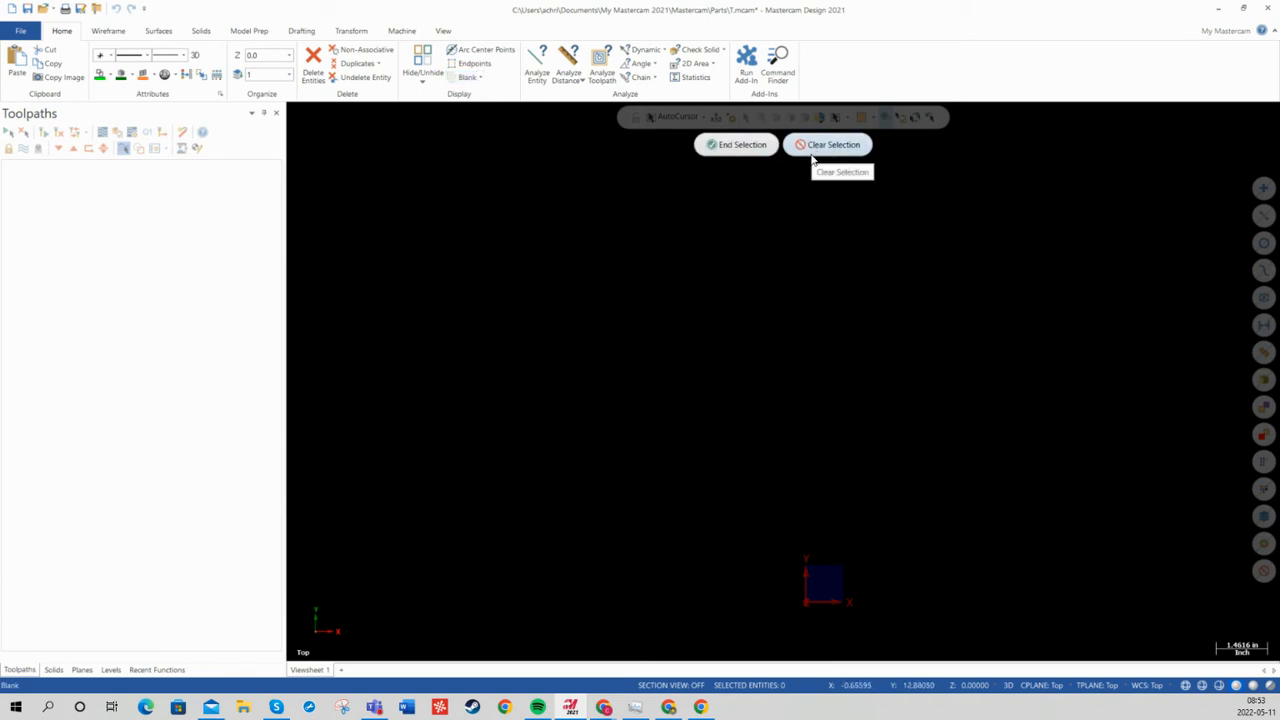
pyautogui.click(824, 148)
pyautogui.click(107, 33)
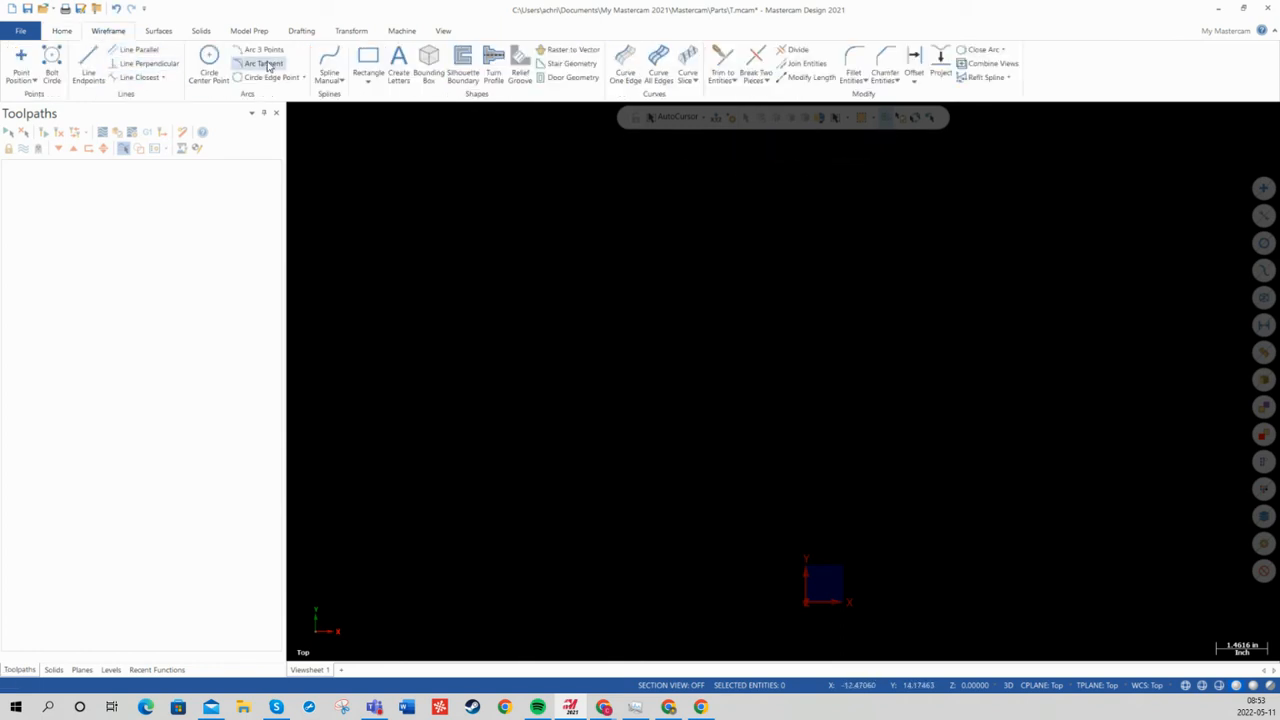
pyautogui.click(368, 58)
pyautogui.click(640, 266)
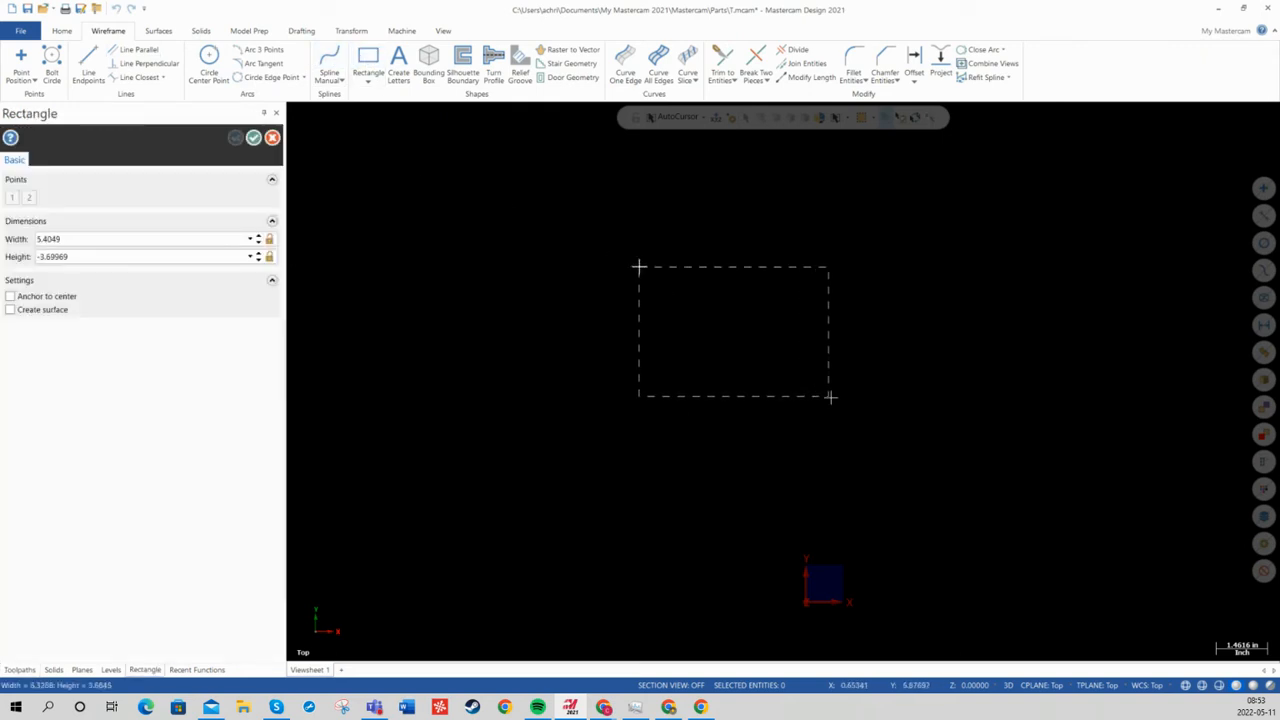
pyautogui.click(952, 445)
pyautogui.click(254, 138)
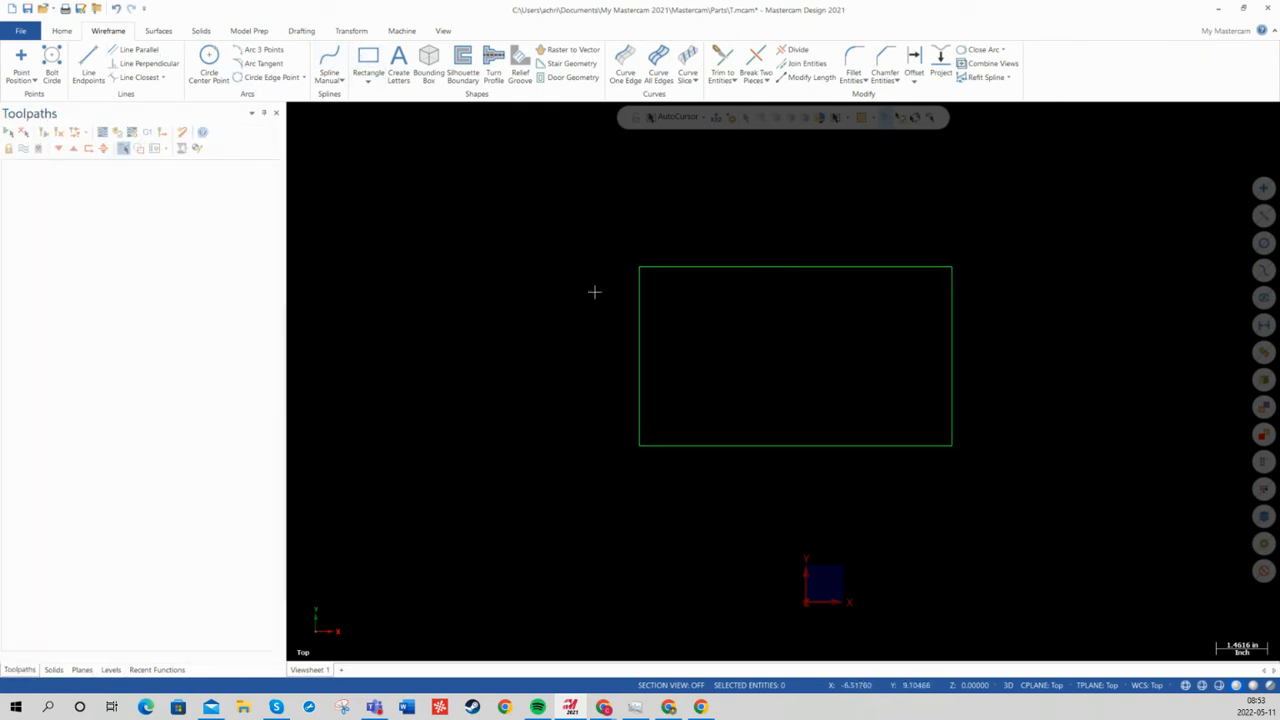
# Step: Select all four lines of the rectangle and blank them from the display
pyautogui.click(694, 270)
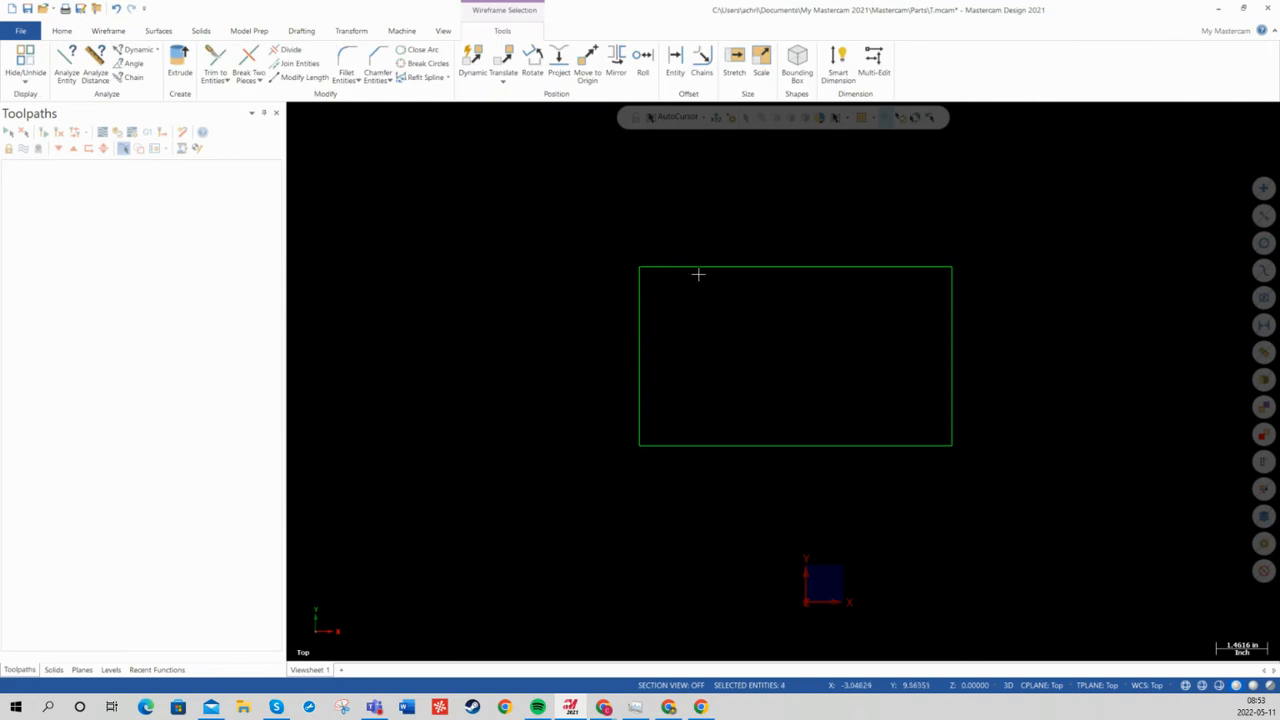
pyautogui.scroll(-1, 697, 273)
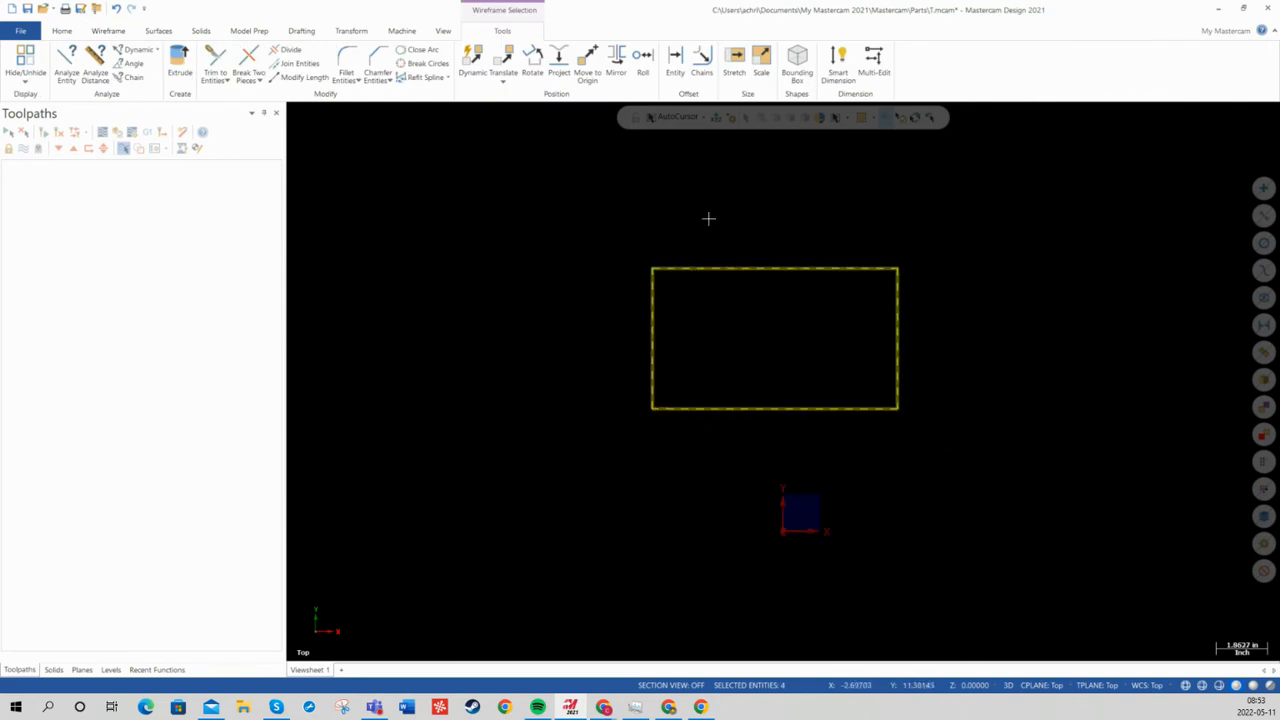
pyautogui.click(64, 33)
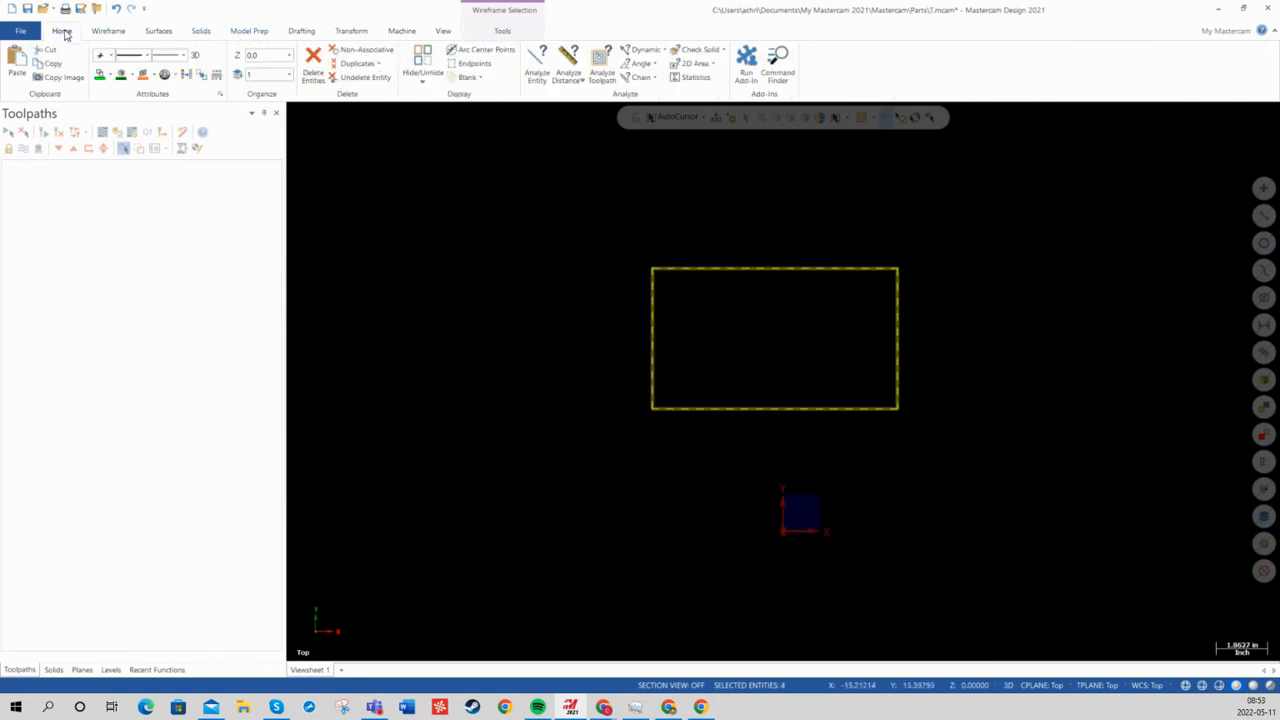
pyautogui.click(465, 77)
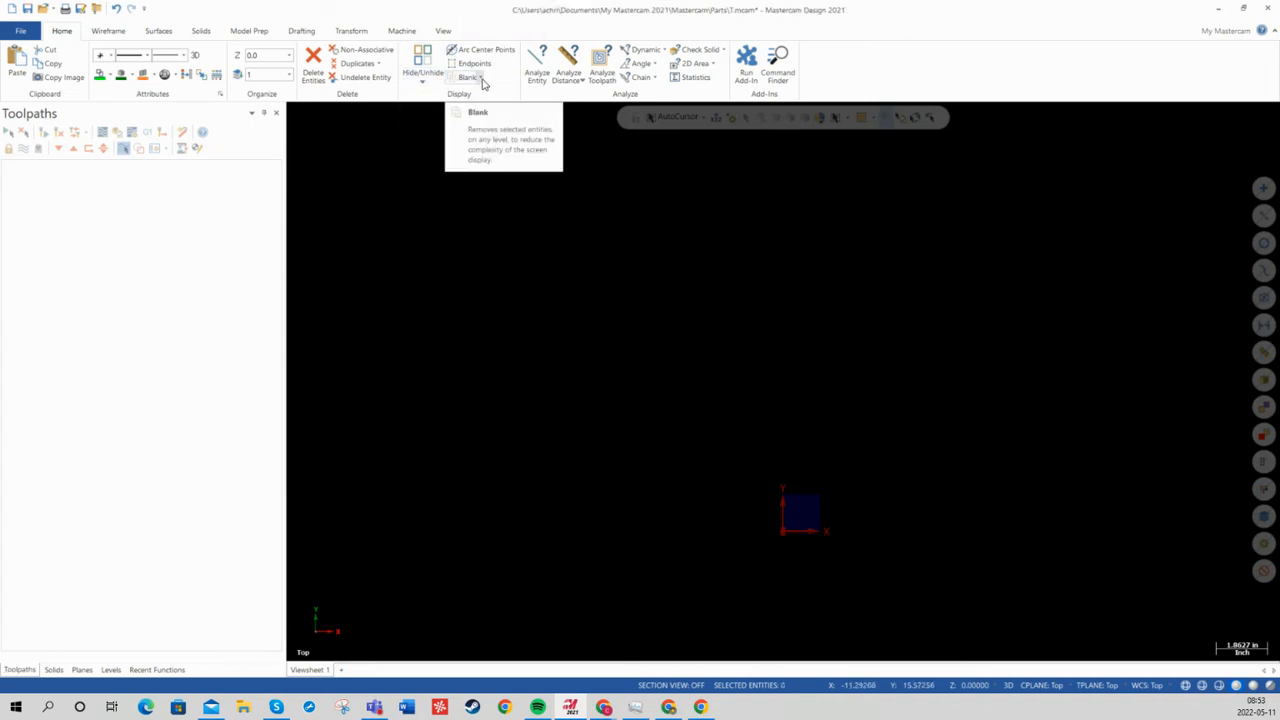
# Step: Unblank the four hidden lines of the rectangle to restore them to the display
pyautogui.click(481, 79)
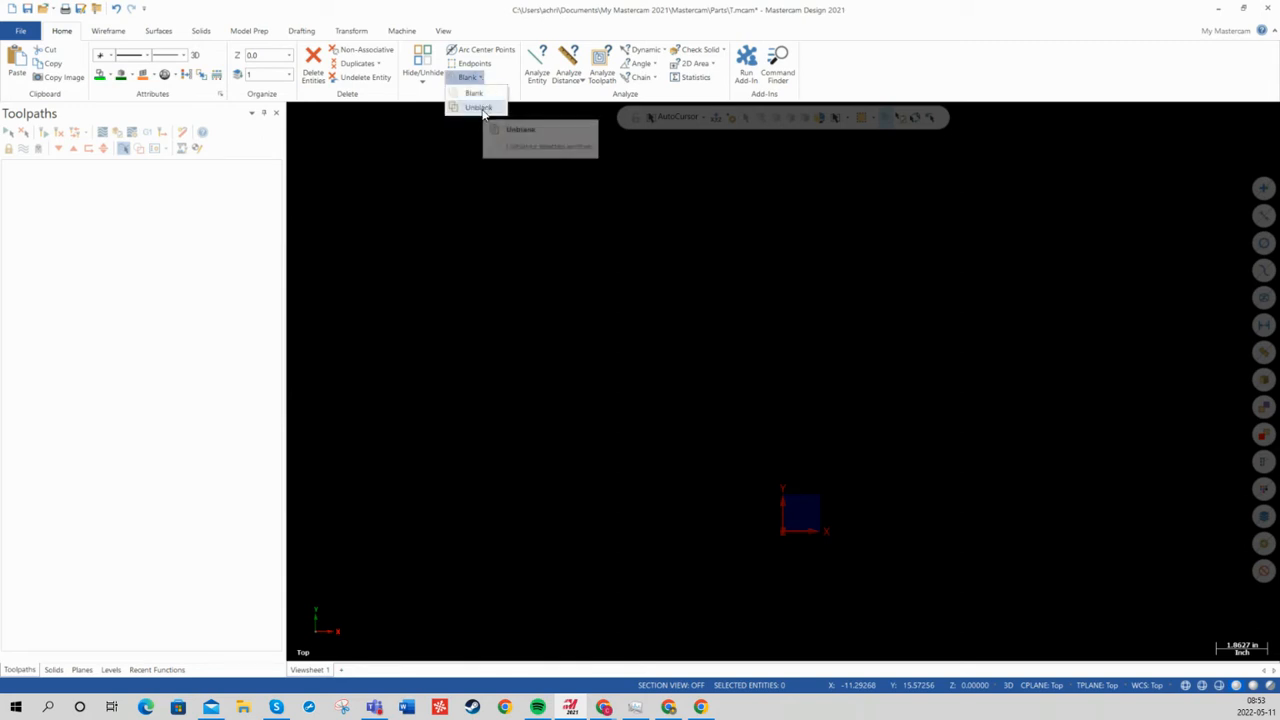
pyautogui.click(481, 108)
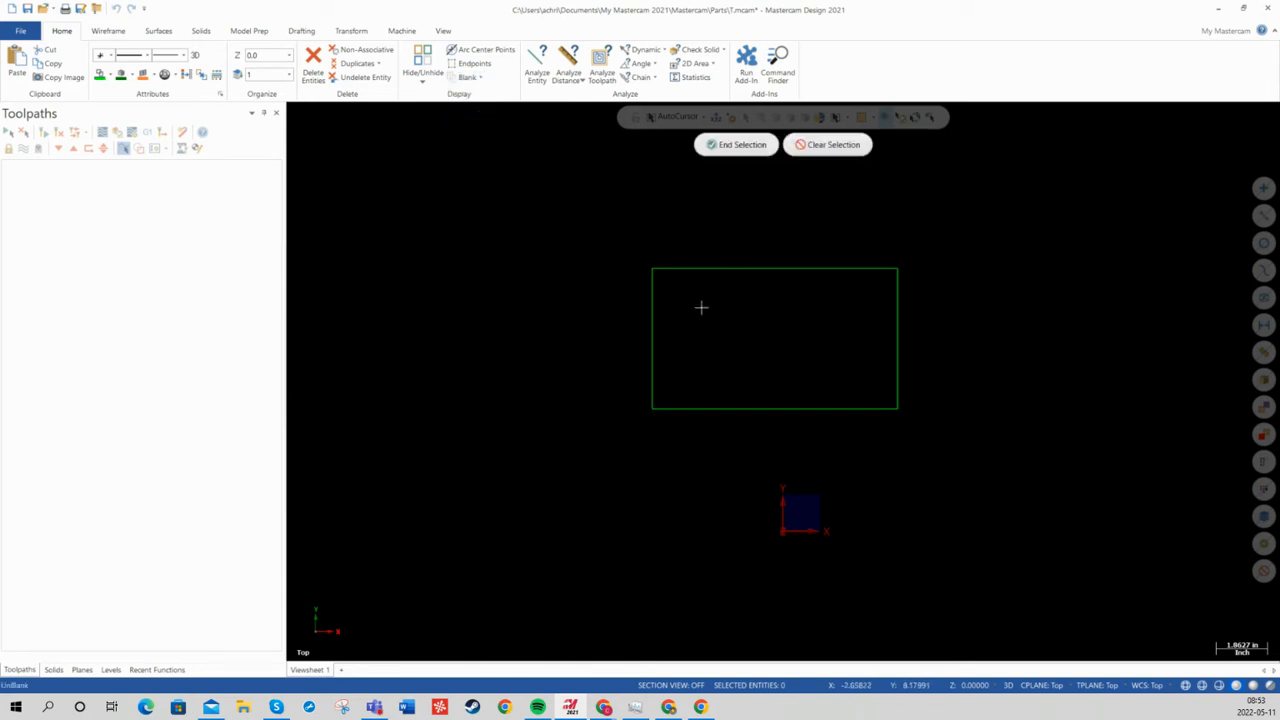
pyautogui.moveTo(673, 315); pyautogui.dragTo(937, 440)
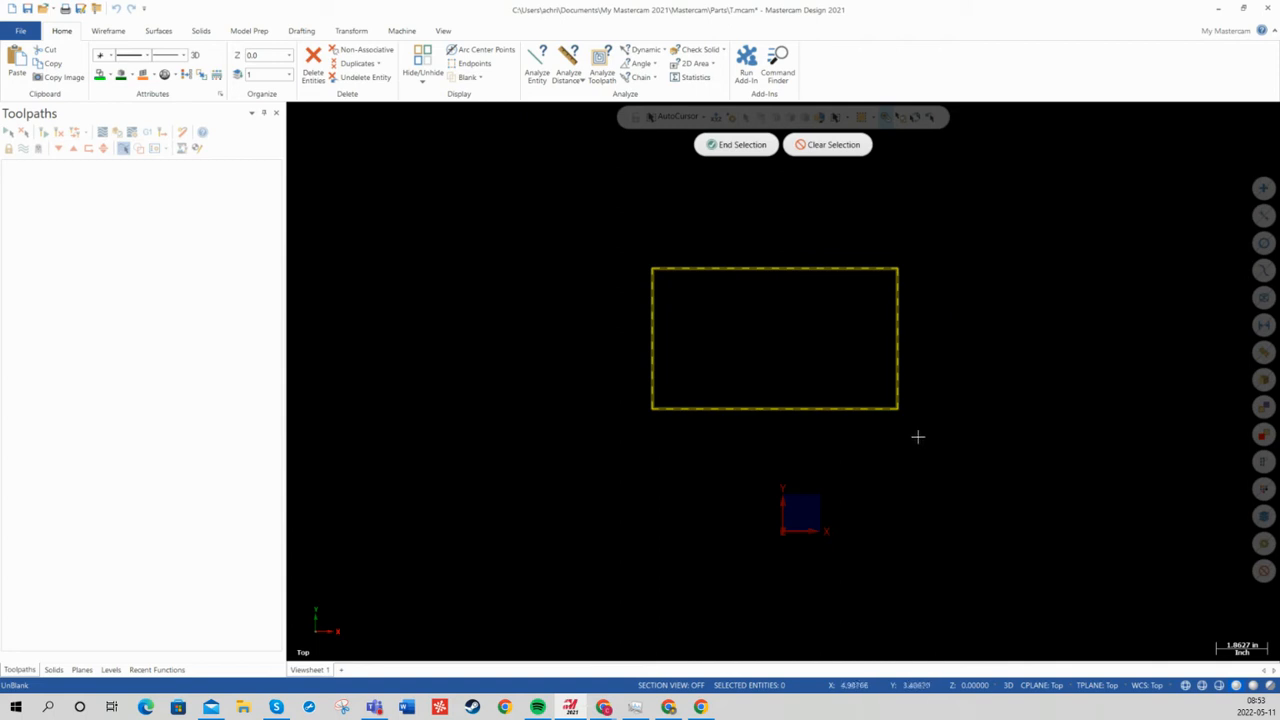
pyautogui.click(730, 143)
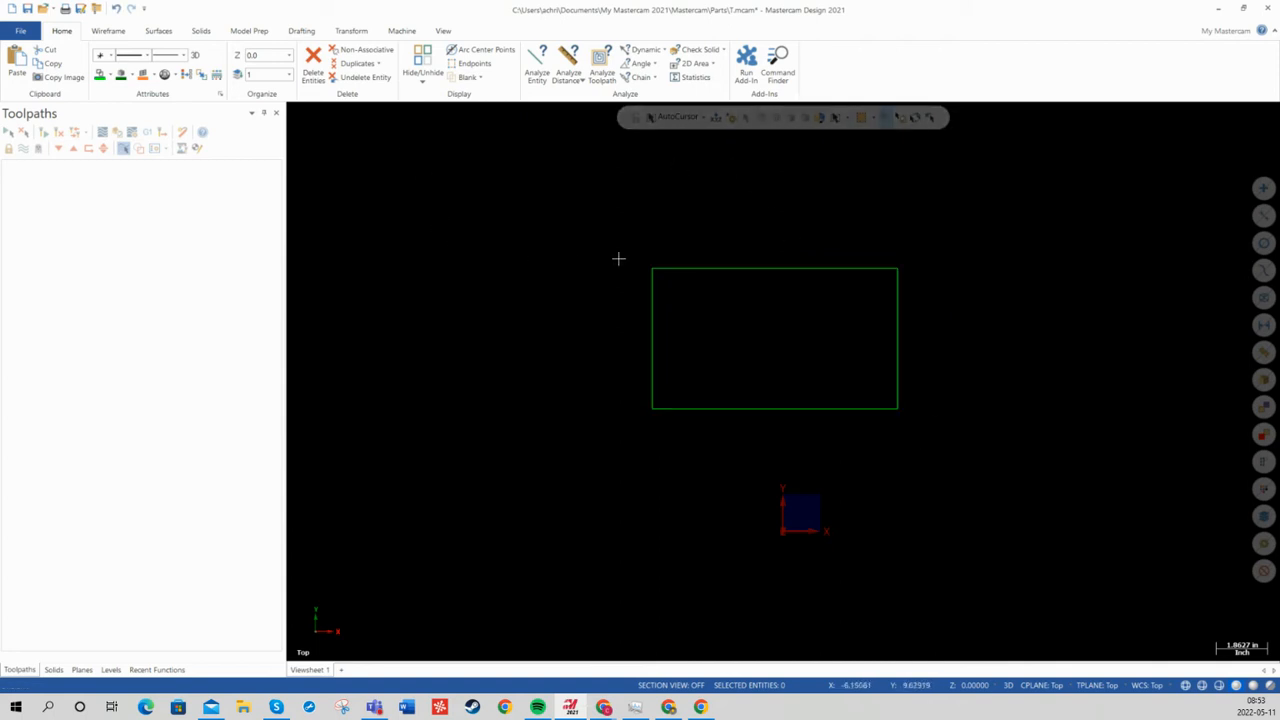
# Step: Delete all four lines of the rectangle, and undo the deletion
pyautogui.moveTo(761, 416); pyautogui.dragTo(751, 431, button='middle')
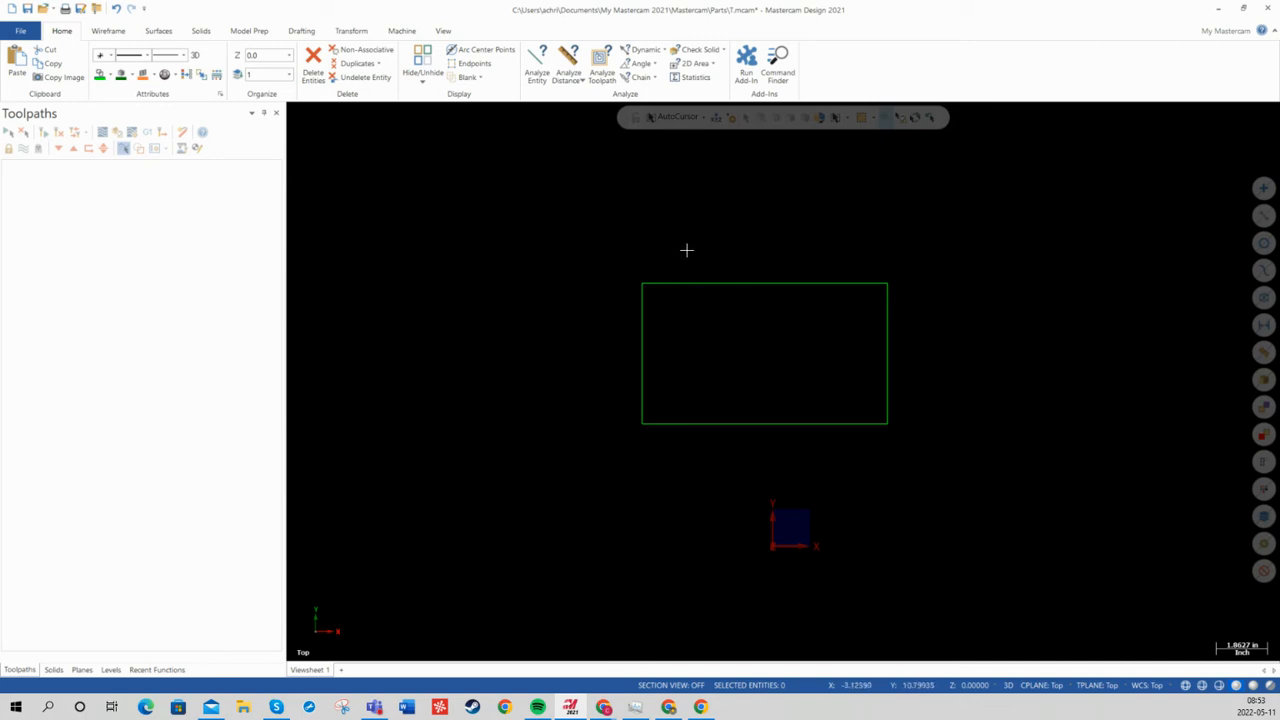
pyautogui.moveTo(566, 257); pyautogui.dragTo(910, 455)
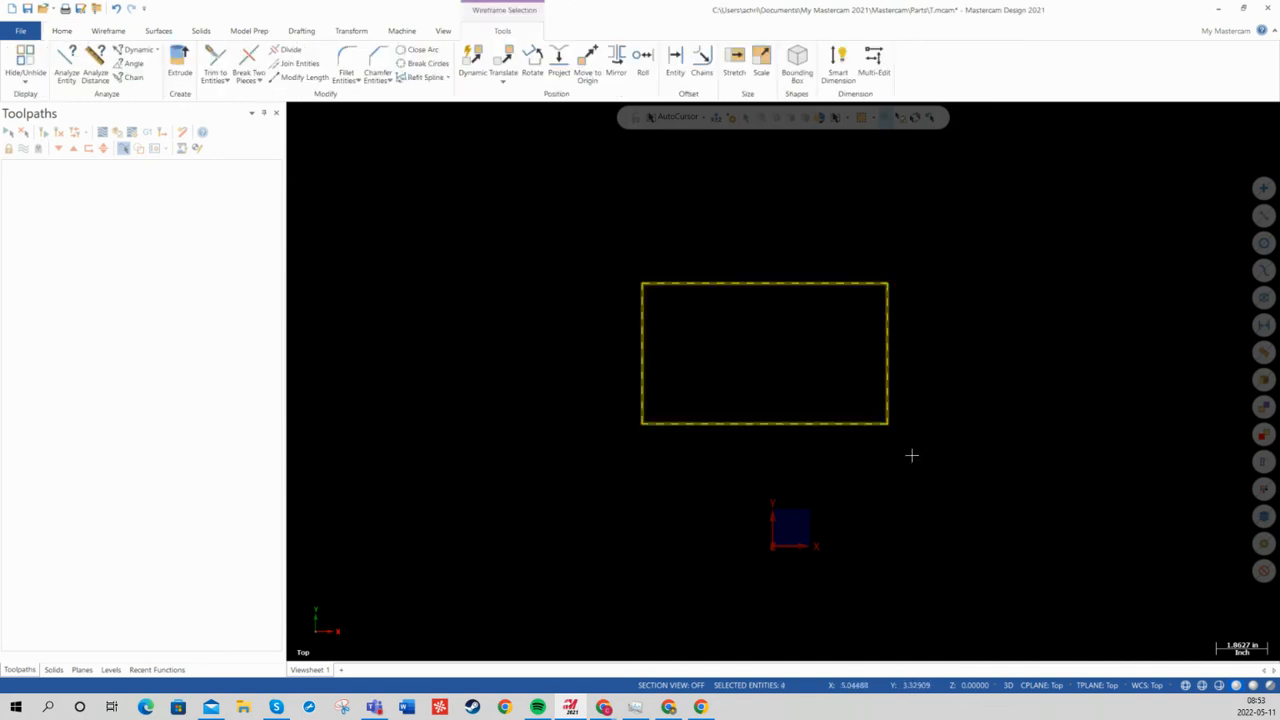
pyautogui.click(61, 30)
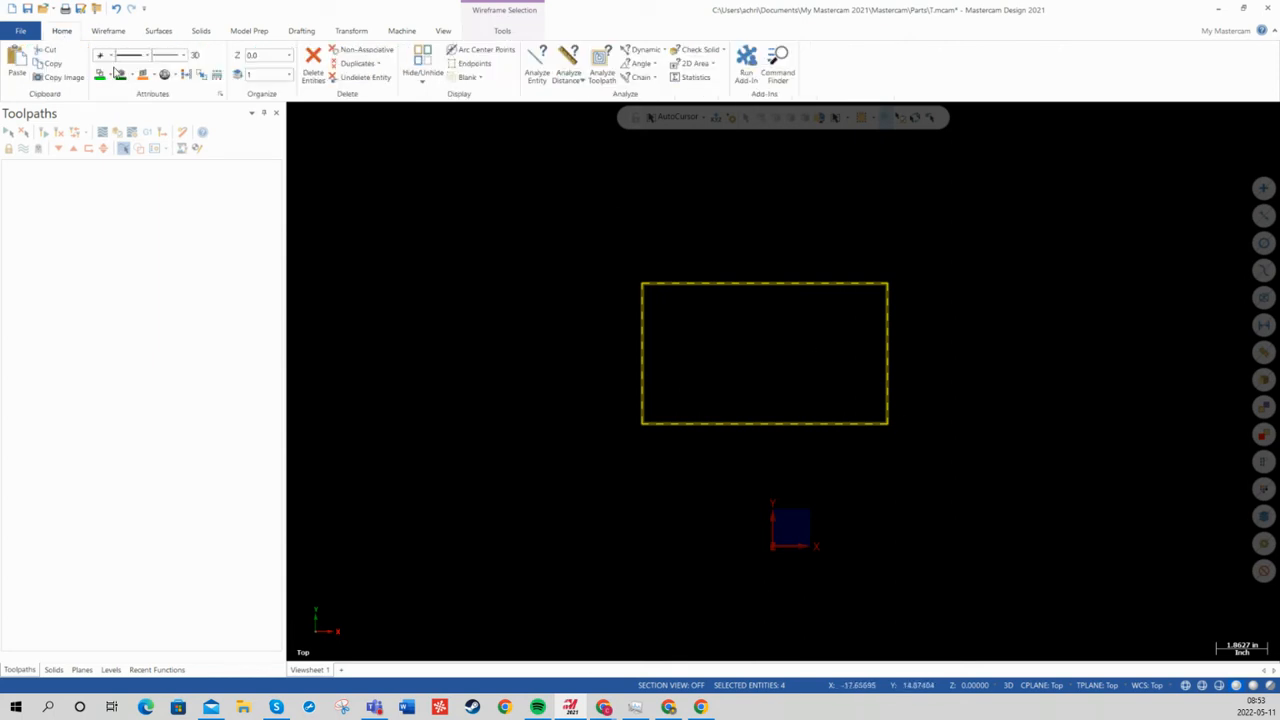
pyautogui.click(313, 66)
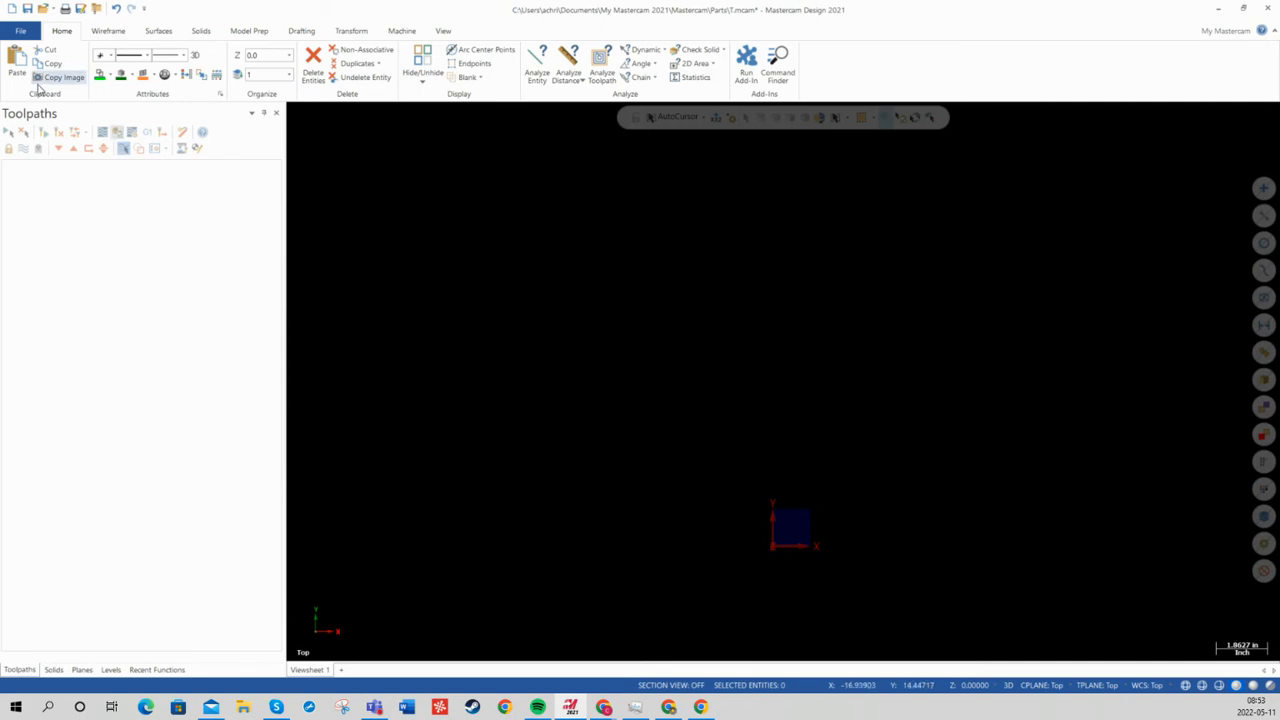
pyautogui.click(118, 12)
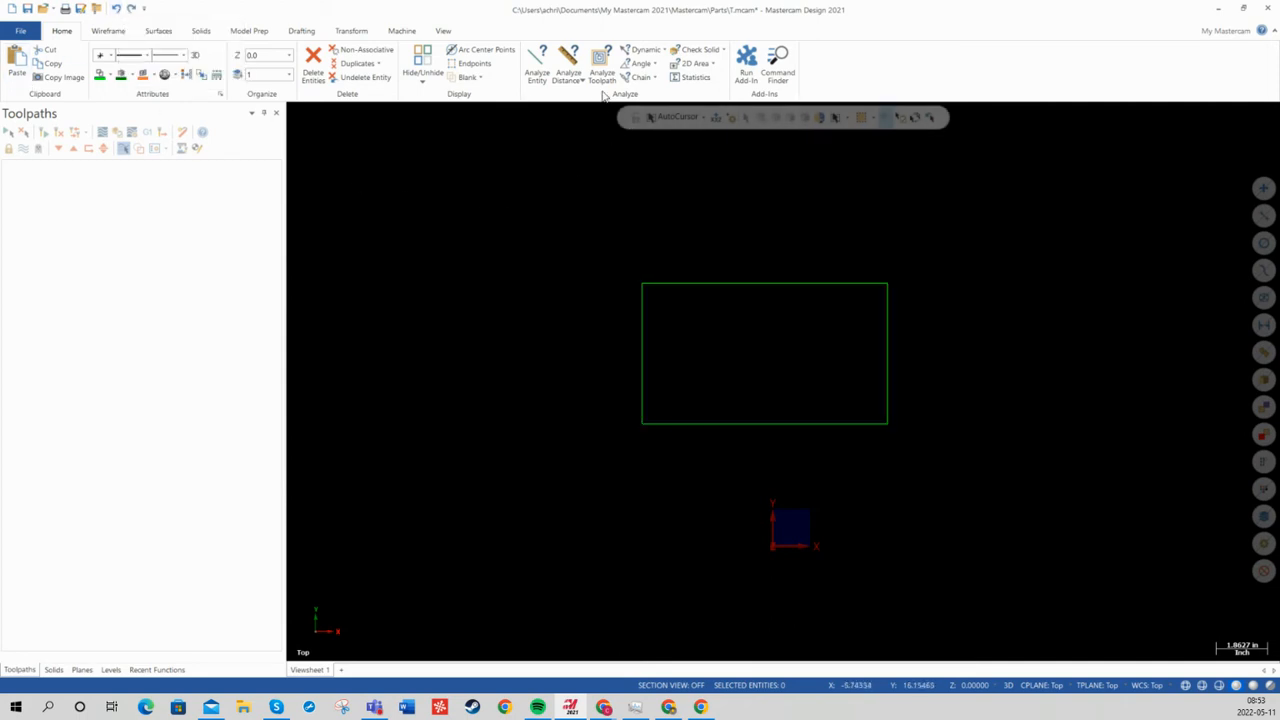
# Step: Analyze the rectangle's upper line to inspect its endpoint coordinates, angle and length
pyautogui.click(539, 83)
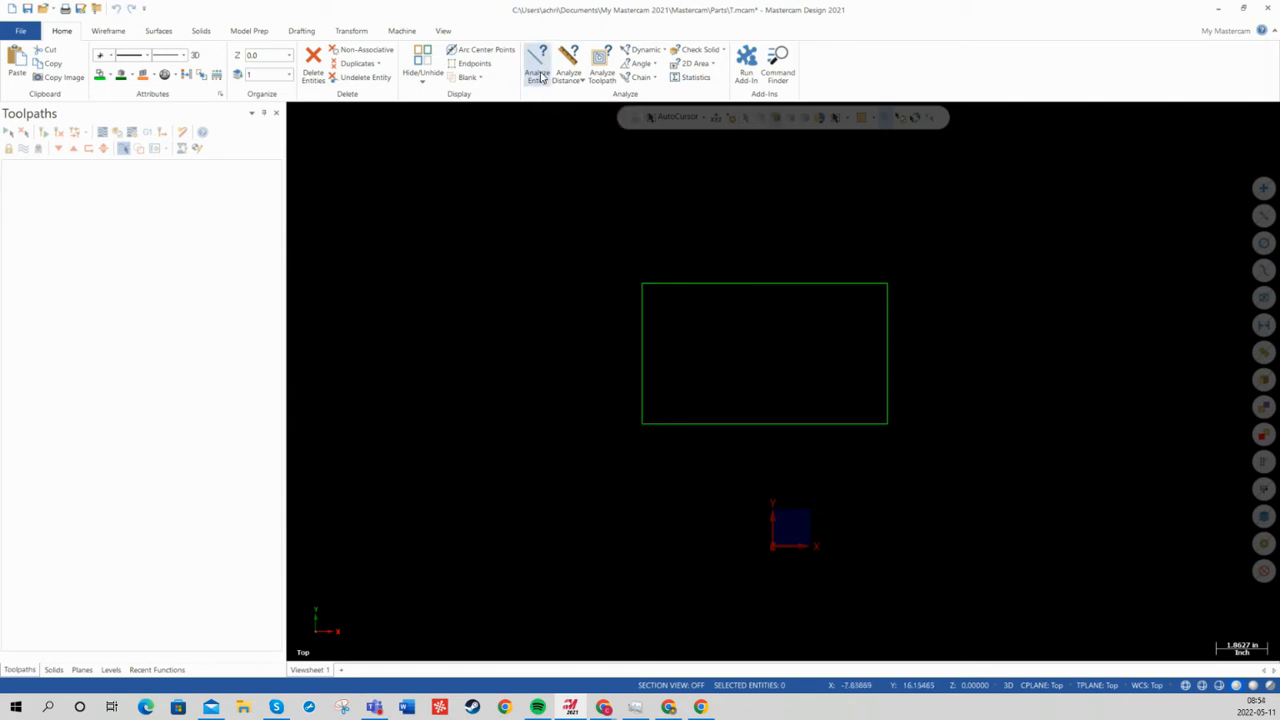
pyautogui.click(700, 287)
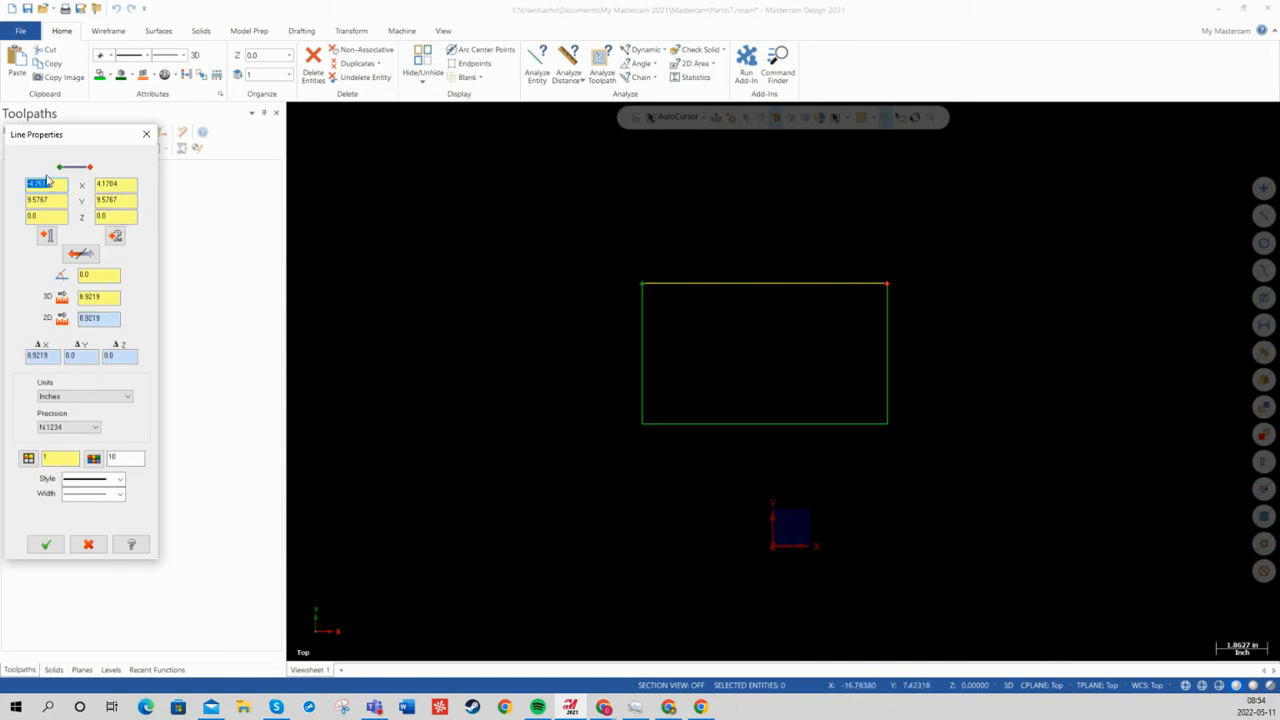
pyautogui.click(90, 275)
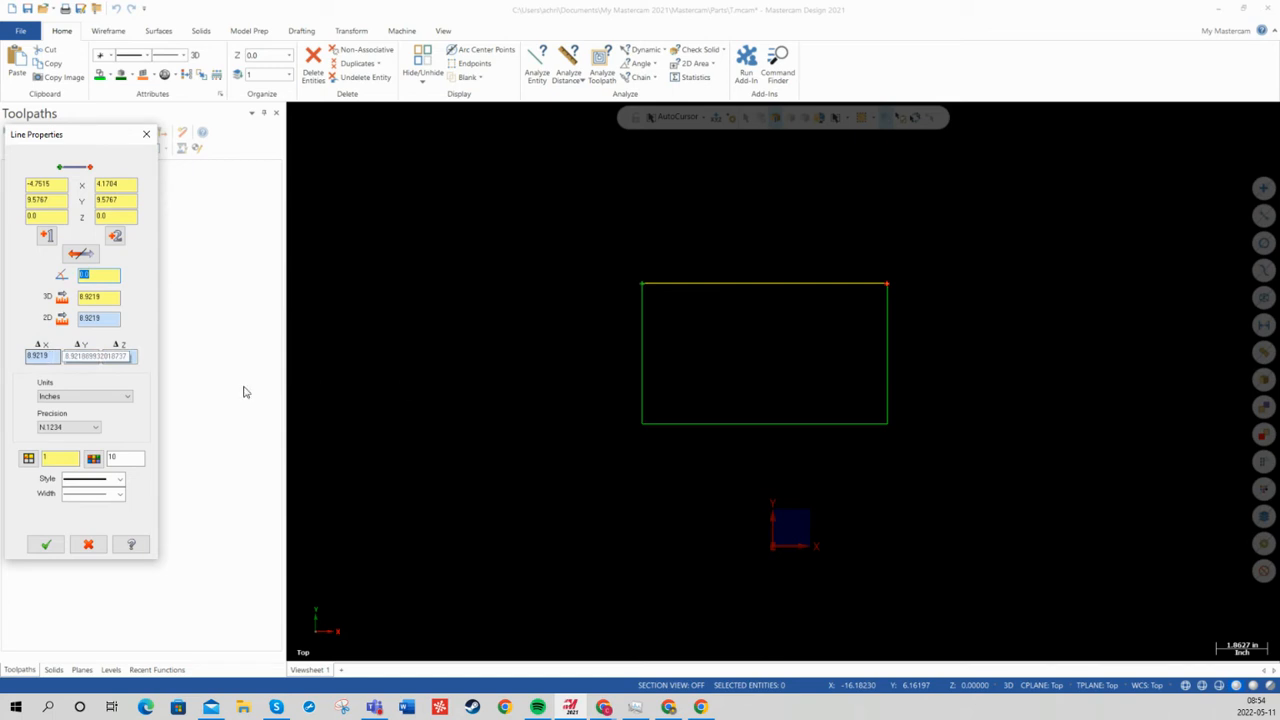
# Step: Analyze the rectangle's left line, try a start-point Y of 5.461, and discard the change
pyautogui.click(643, 334)
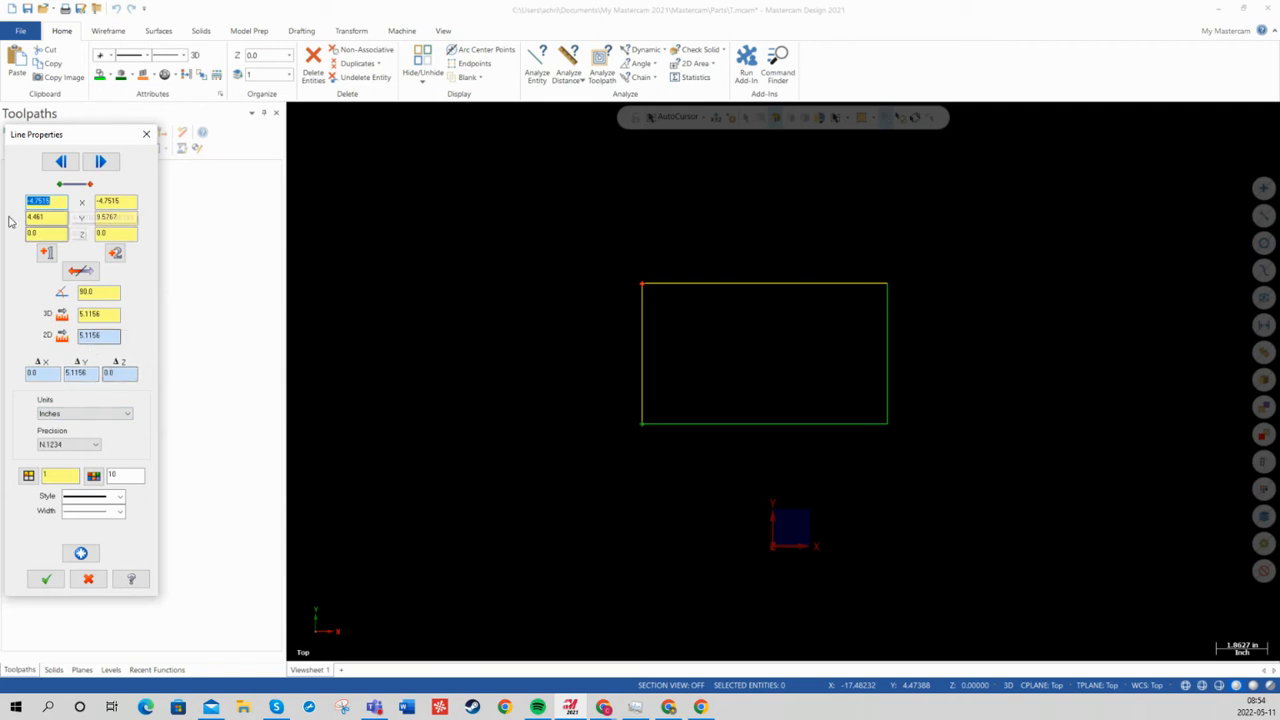
pyautogui.click(102, 201)
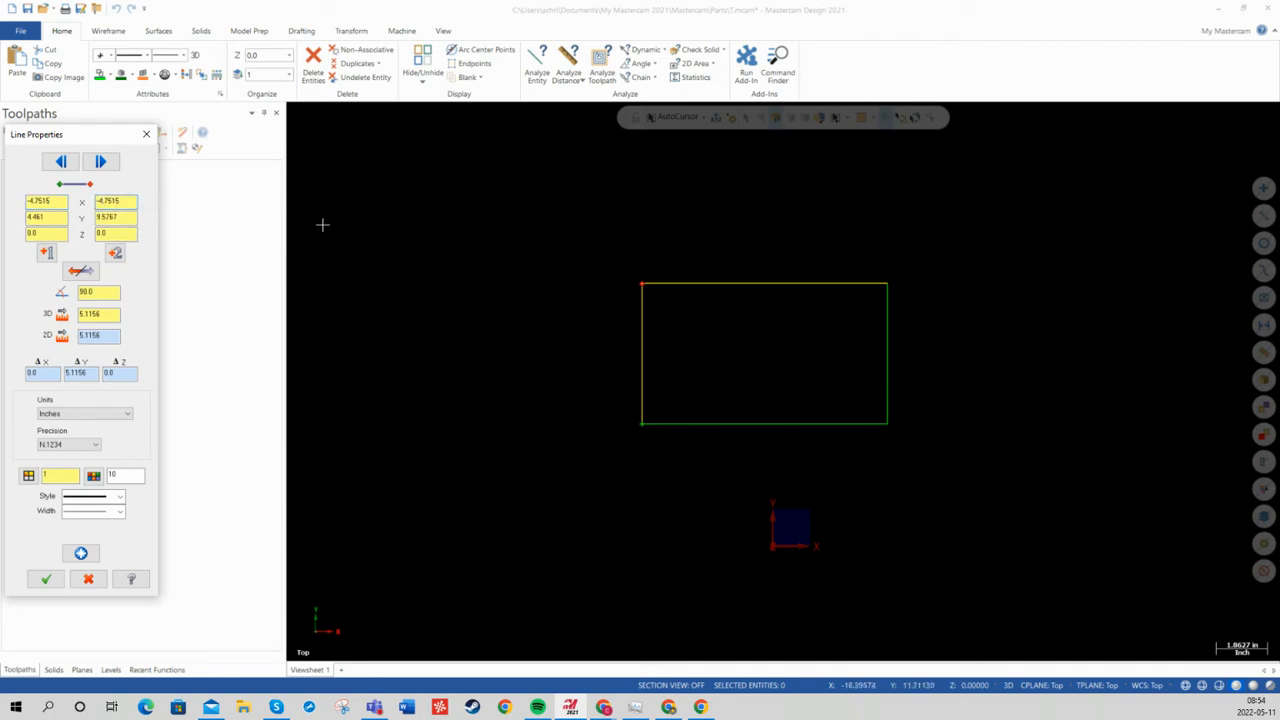
pyautogui.click(29, 218)
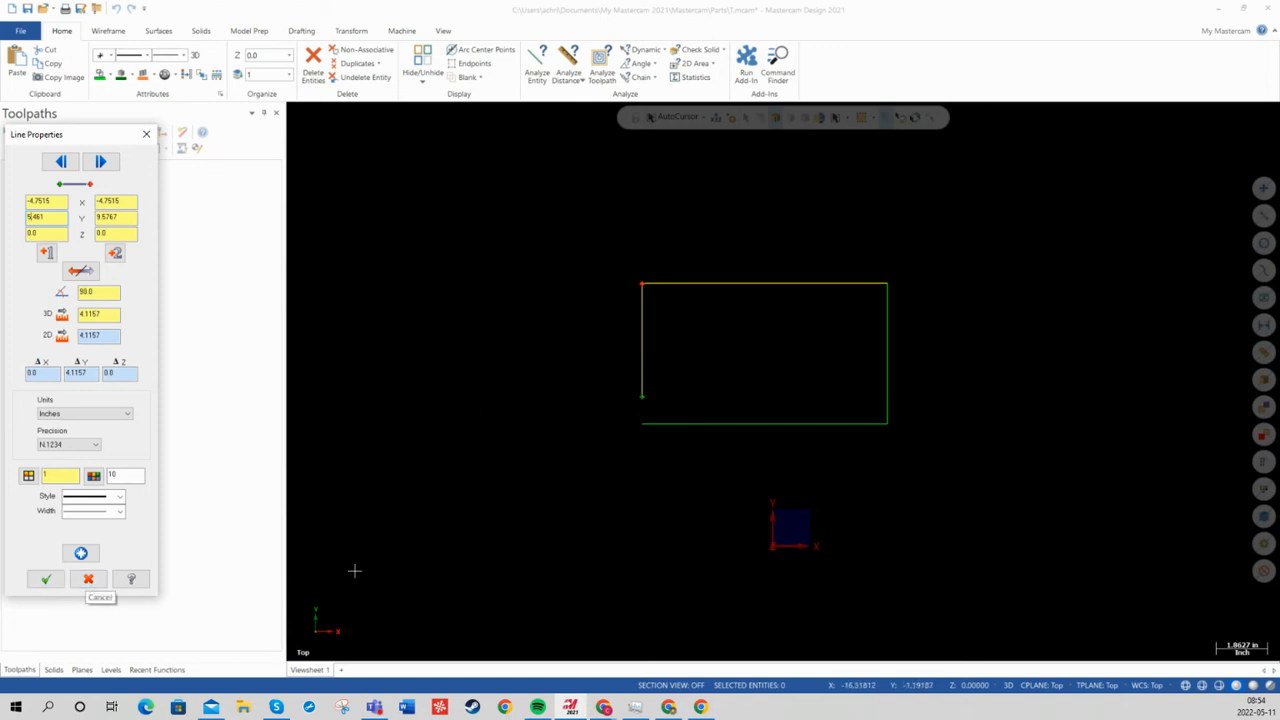
pyautogui.click(89, 580)
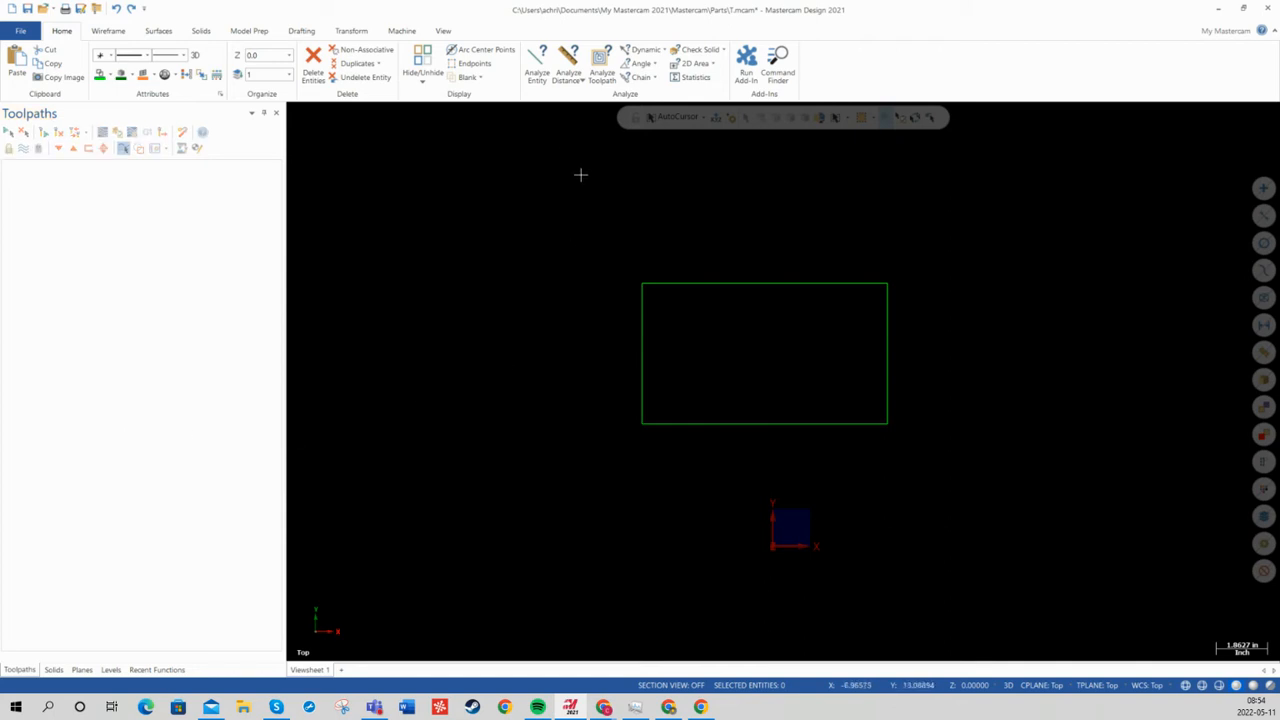
# Step: Measure the diagonal distance between the rectangle's upper-left and lower-right corners
pyautogui.click(572, 64)
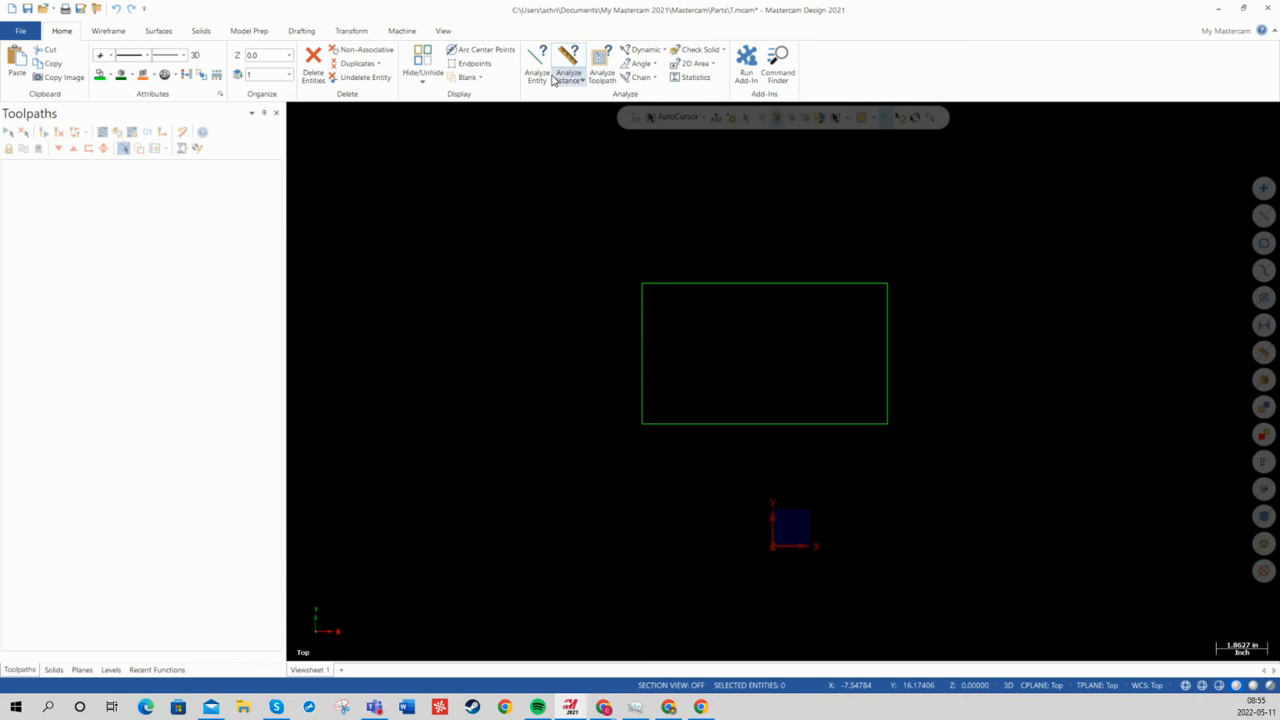
pyautogui.click(641, 284)
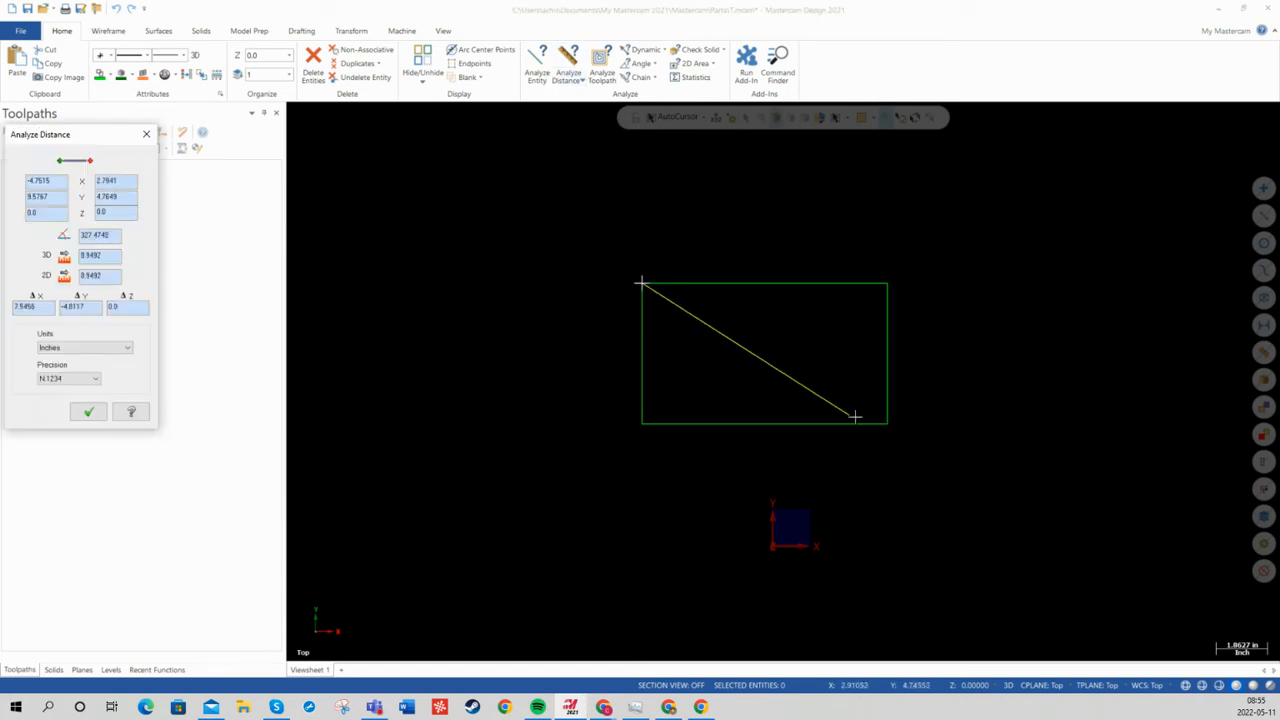
pyautogui.click(887, 424)
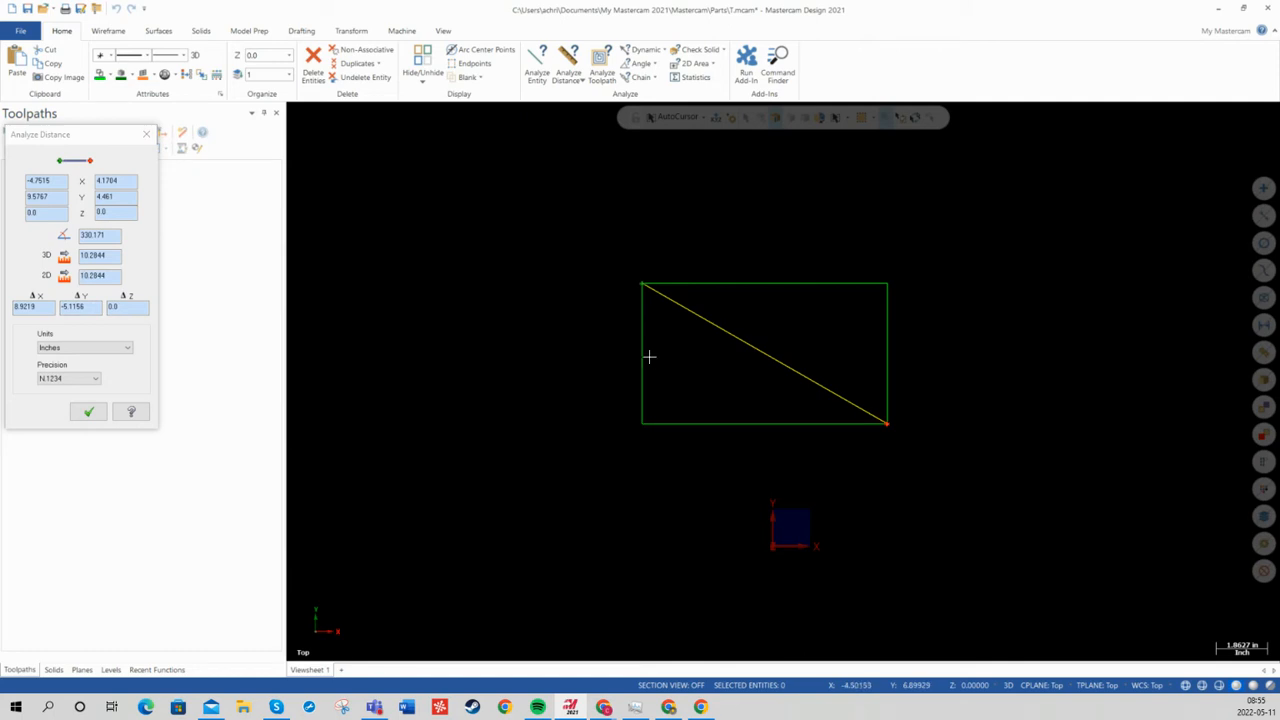
pyautogui.click(90, 413)
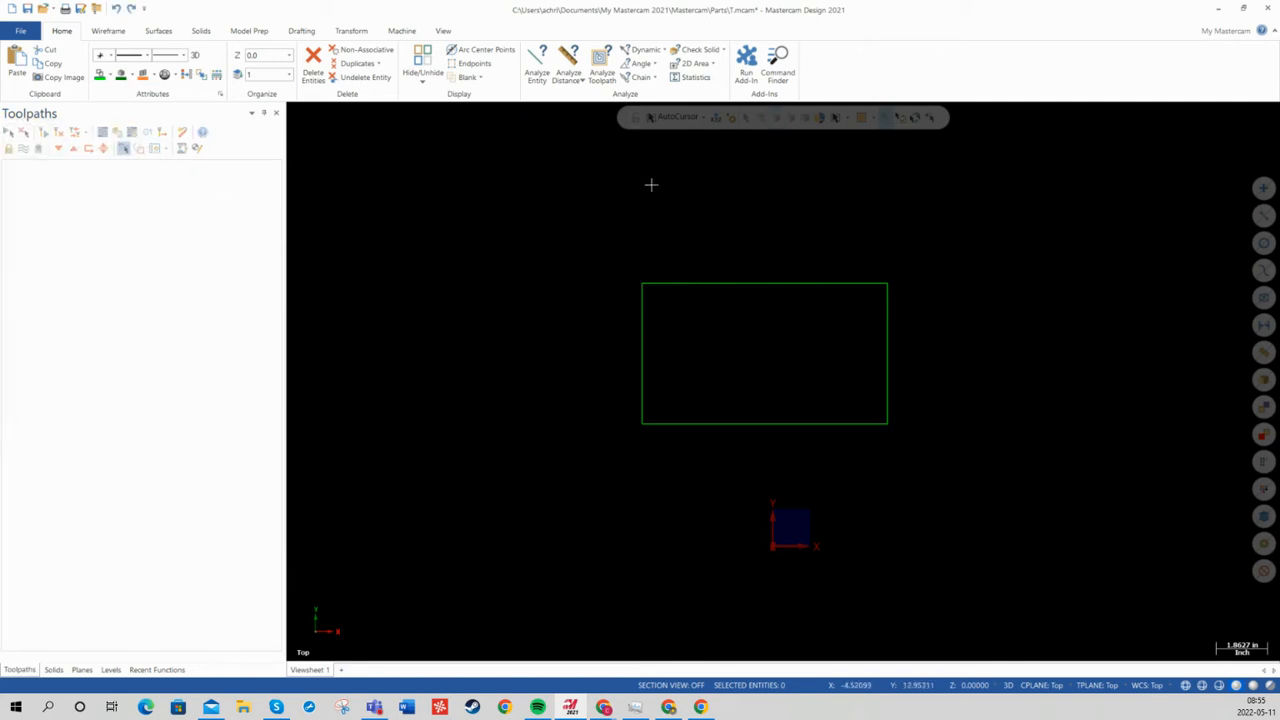
# Step: Measure the angle between the rectangle's upper and left lines with the 2 Lines option
pyautogui.click(640, 63)
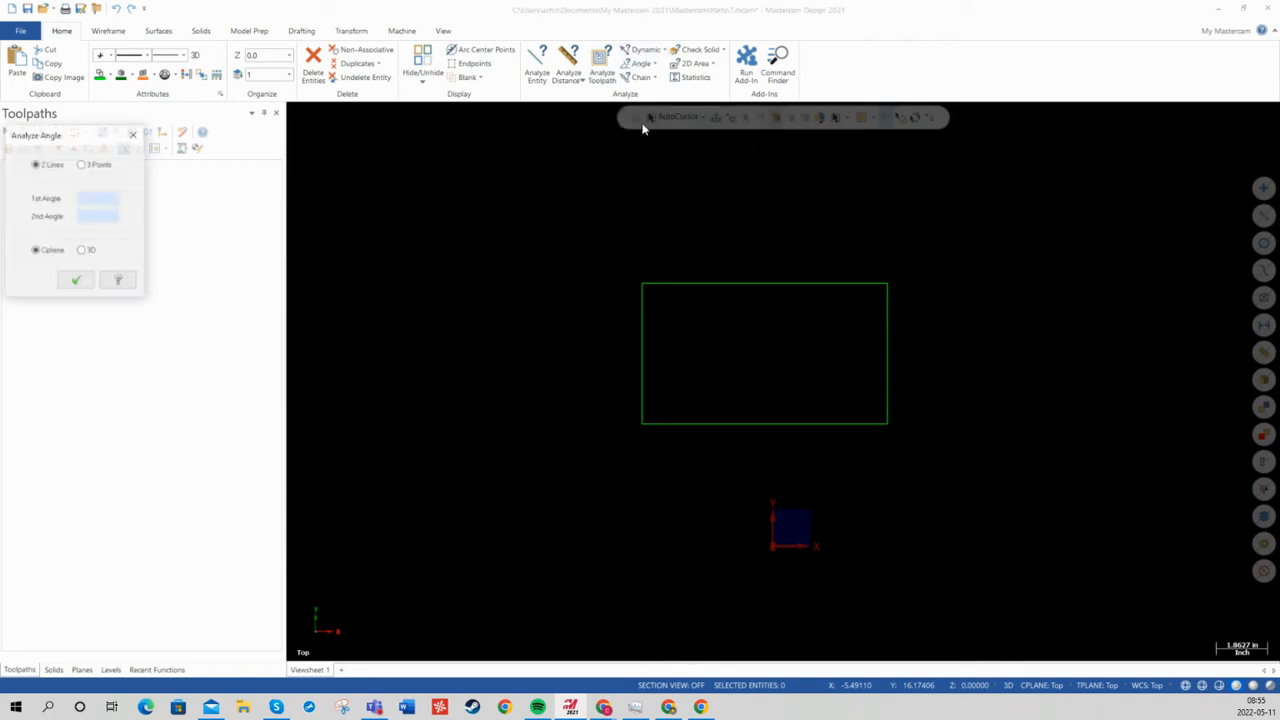
pyautogui.click(703, 286)
pyautogui.click(642, 334)
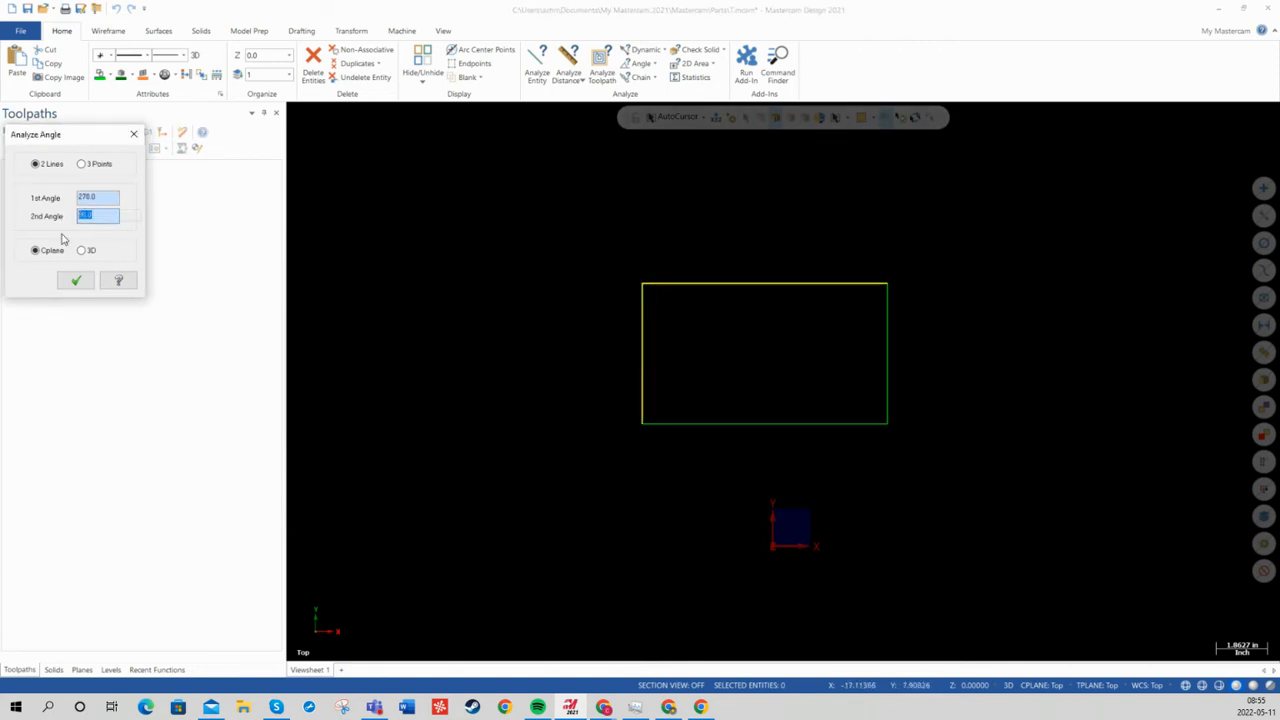
pyautogui.click(76, 280)
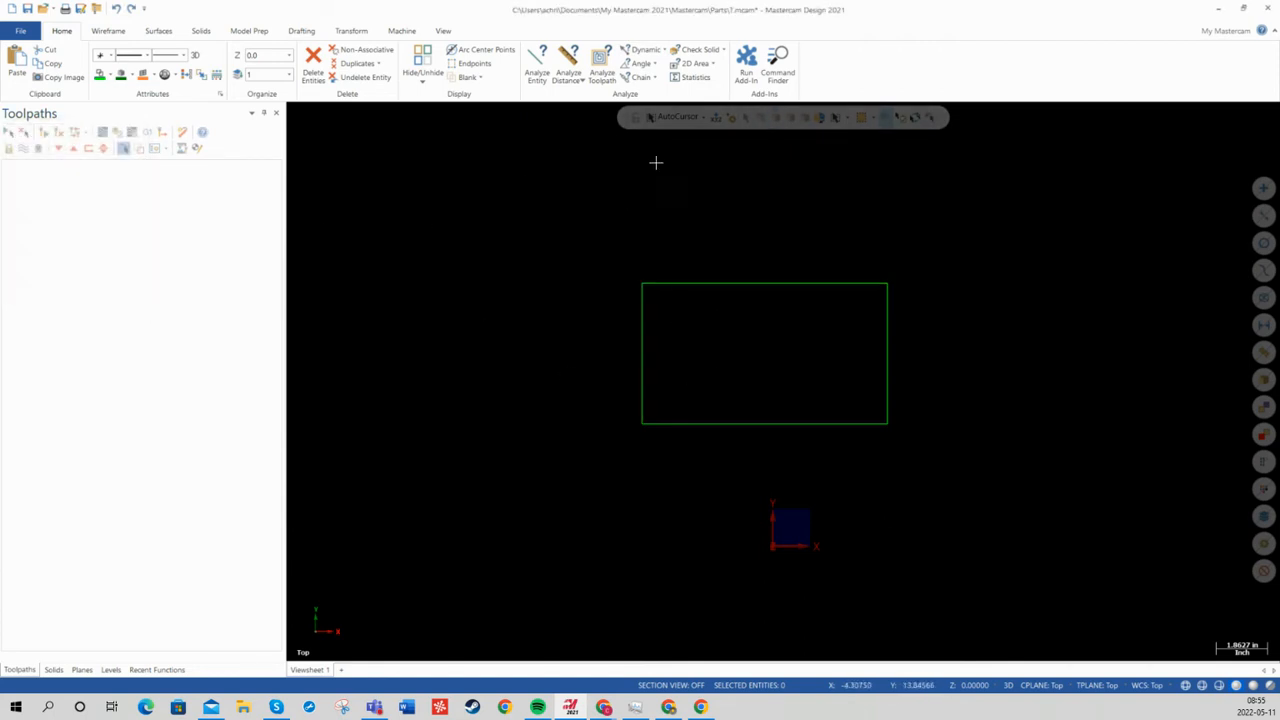
# Step: Try Analyze Chain on the rectangle by chaining its outline from the upper line, and leave the command
pyautogui.click(641, 78)
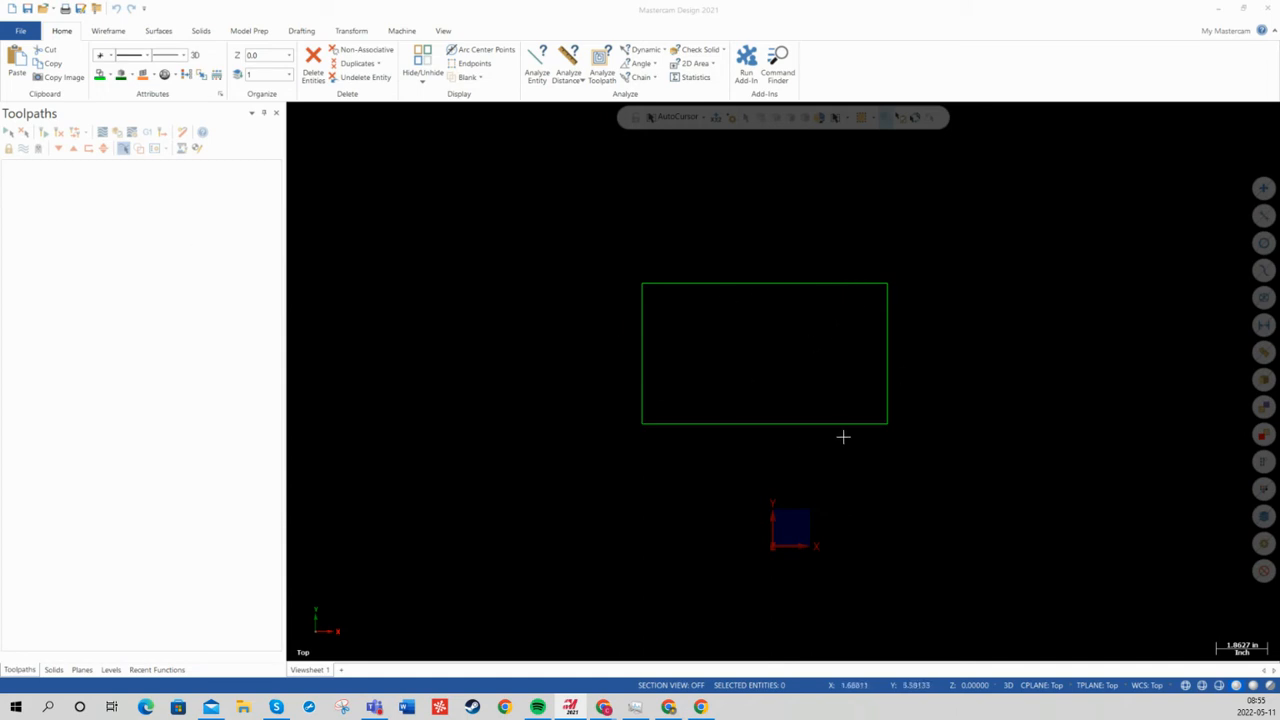
pyautogui.click(860, 285)
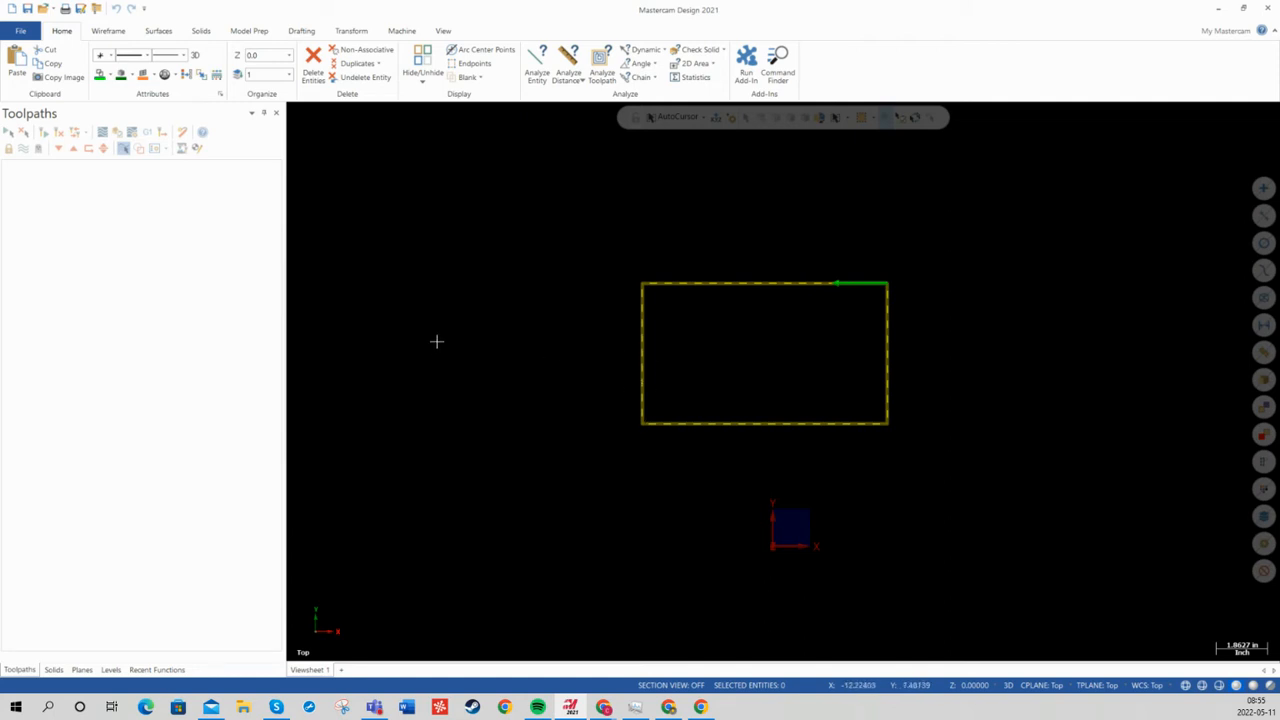
pyautogui.press('Escape')
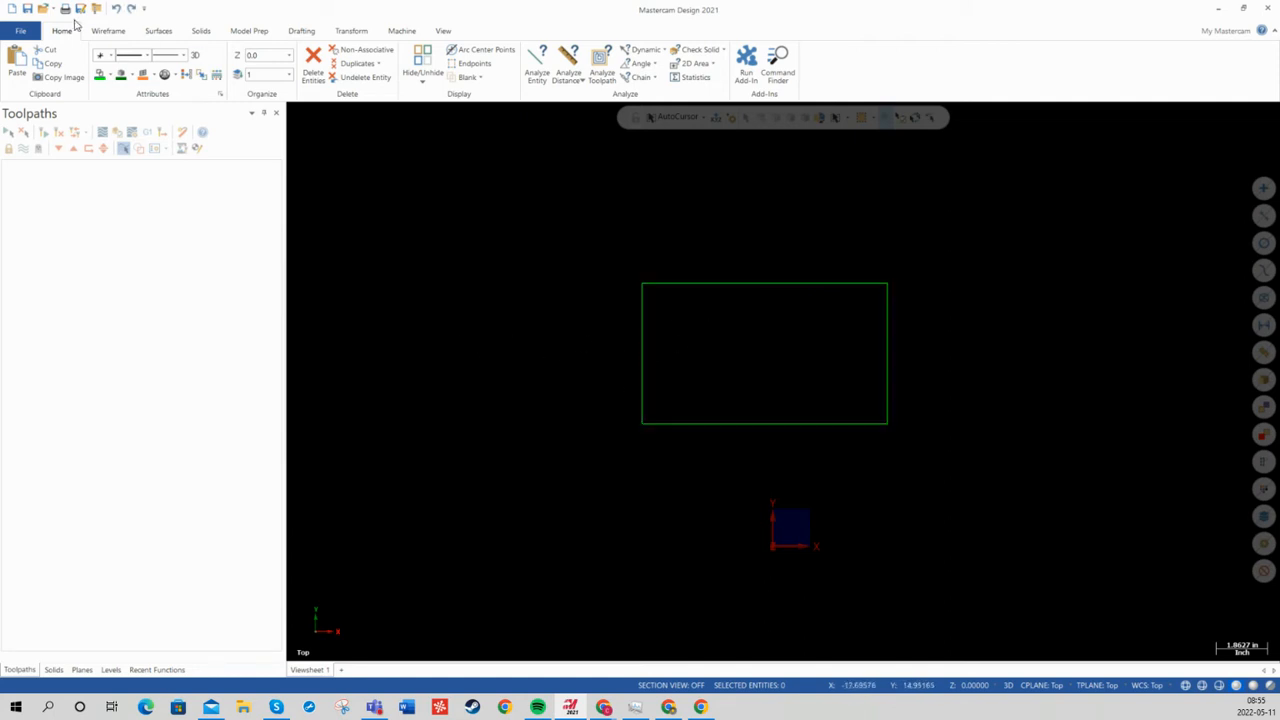
# Step: Draw a duplicate line over the rectangle's left side, from its upper-left to its lower-left corner, with Line Endpoints
pyautogui.click(106, 31)
pyautogui.click(88, 65)
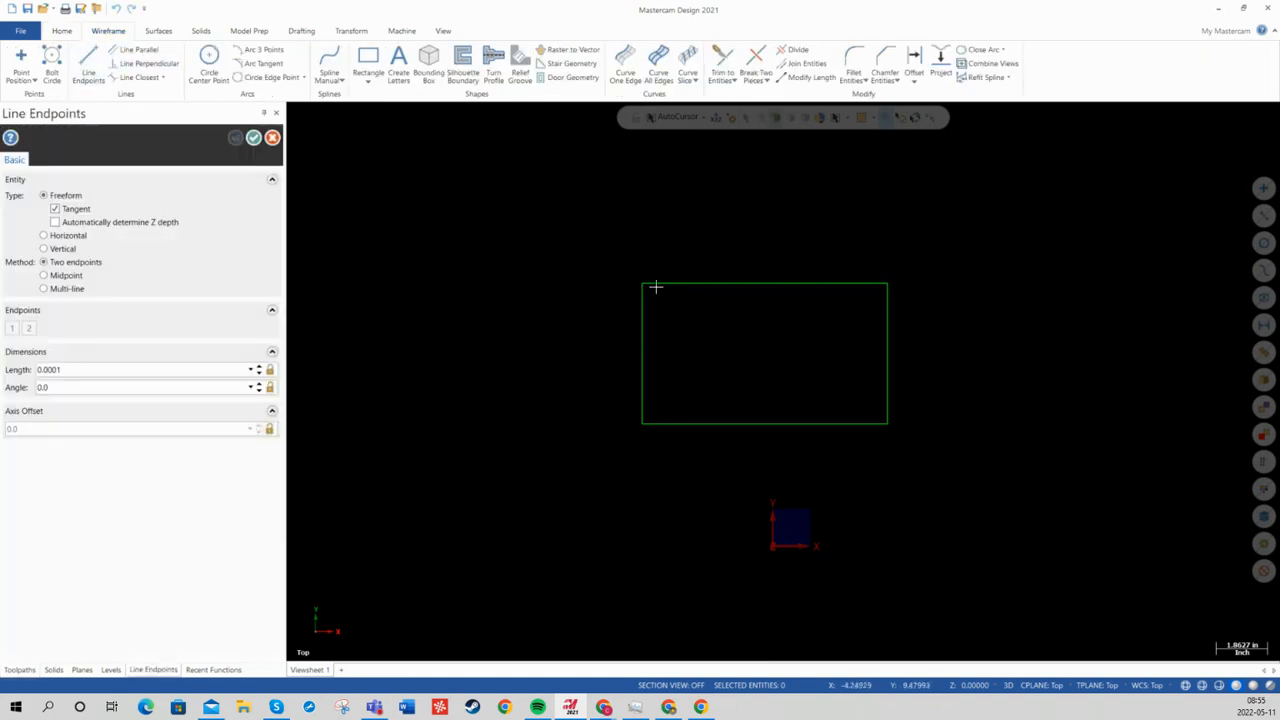
pyautogui.click(643, 285)
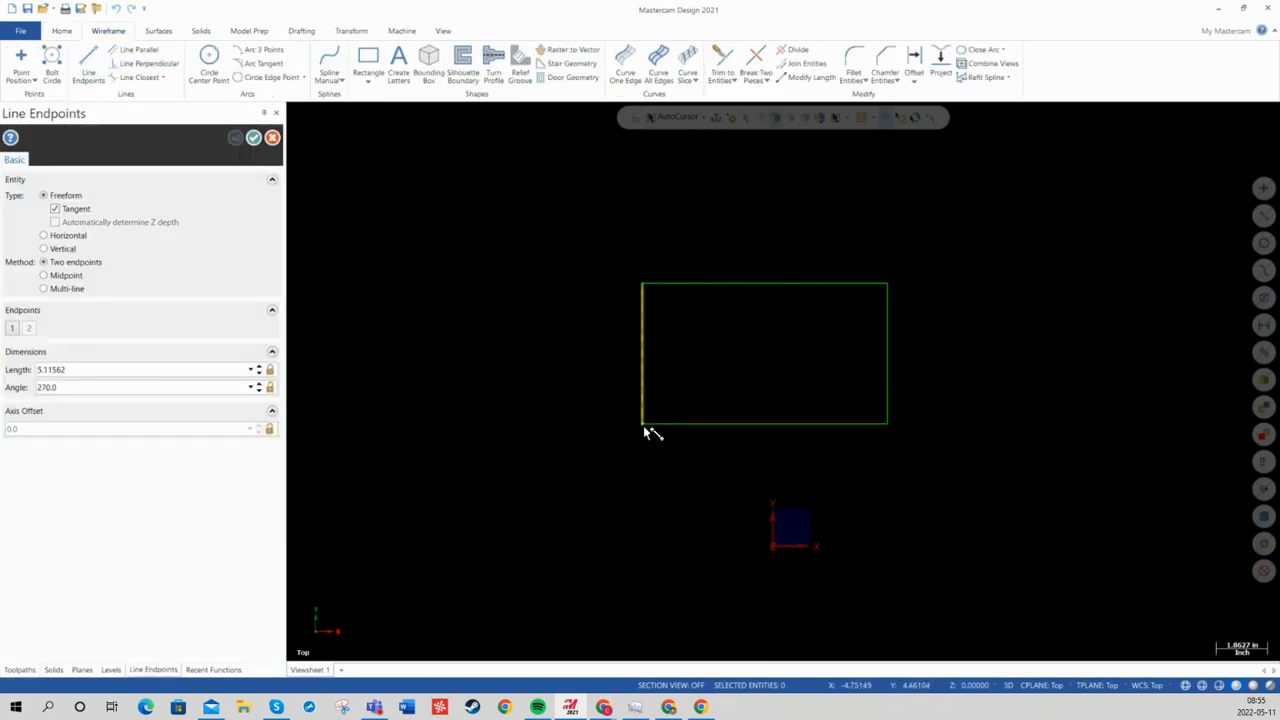
pyautogui.click(644, 426)
pyautogui.click(253, 138)
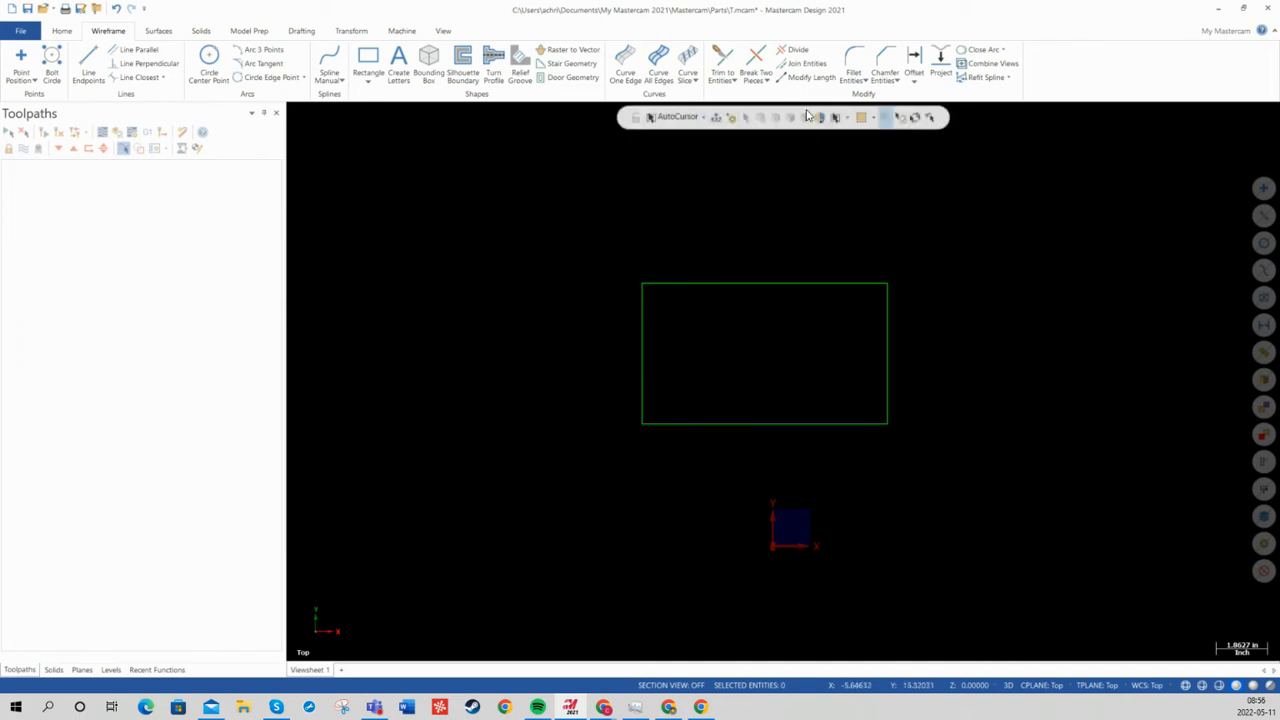
# Step: Try Analyze Chain on the rectangle by chaining its outline from the right line, and leave the command
pyautogui.click(61, 31)
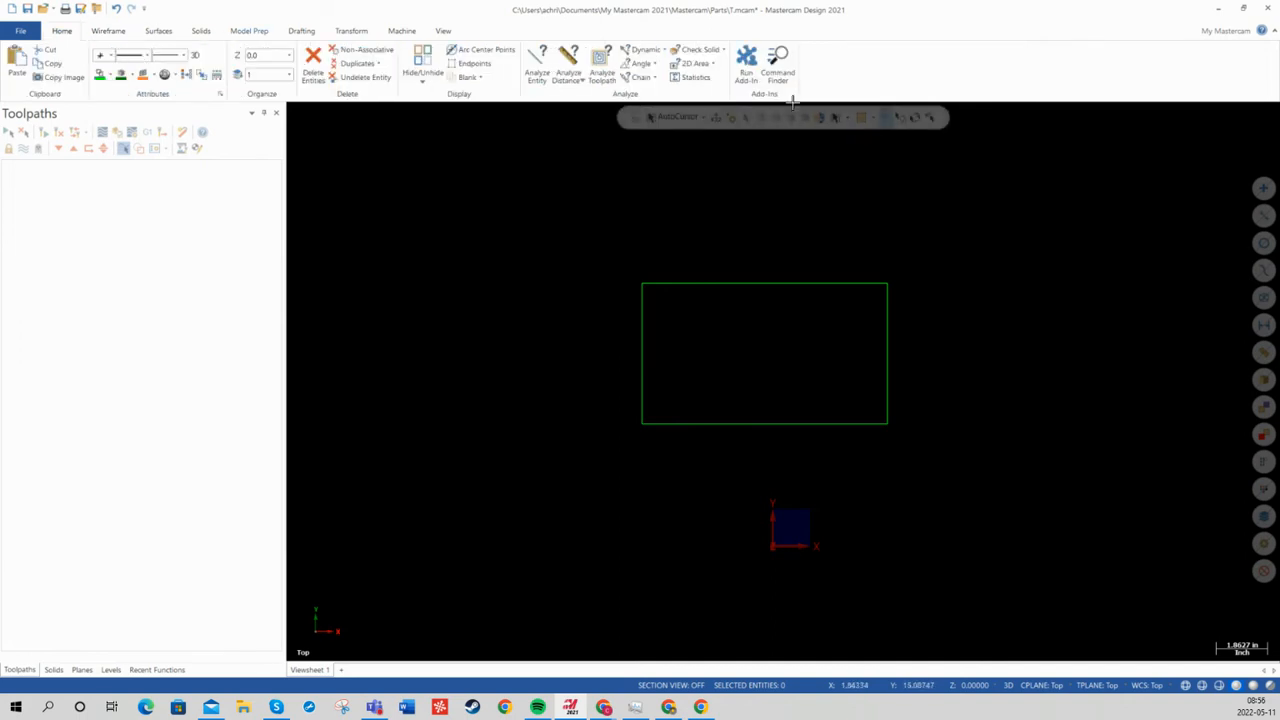
pyautogui.click(648, 81)
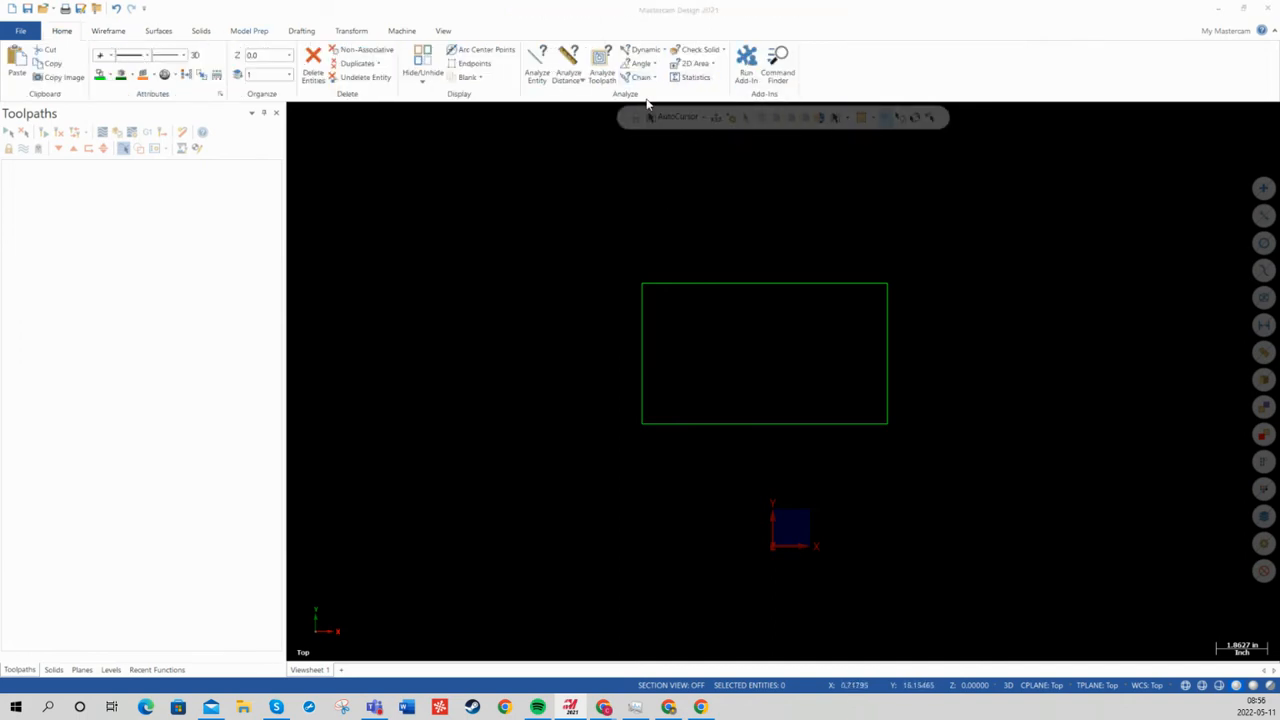
pyautogui.click(888, 406)
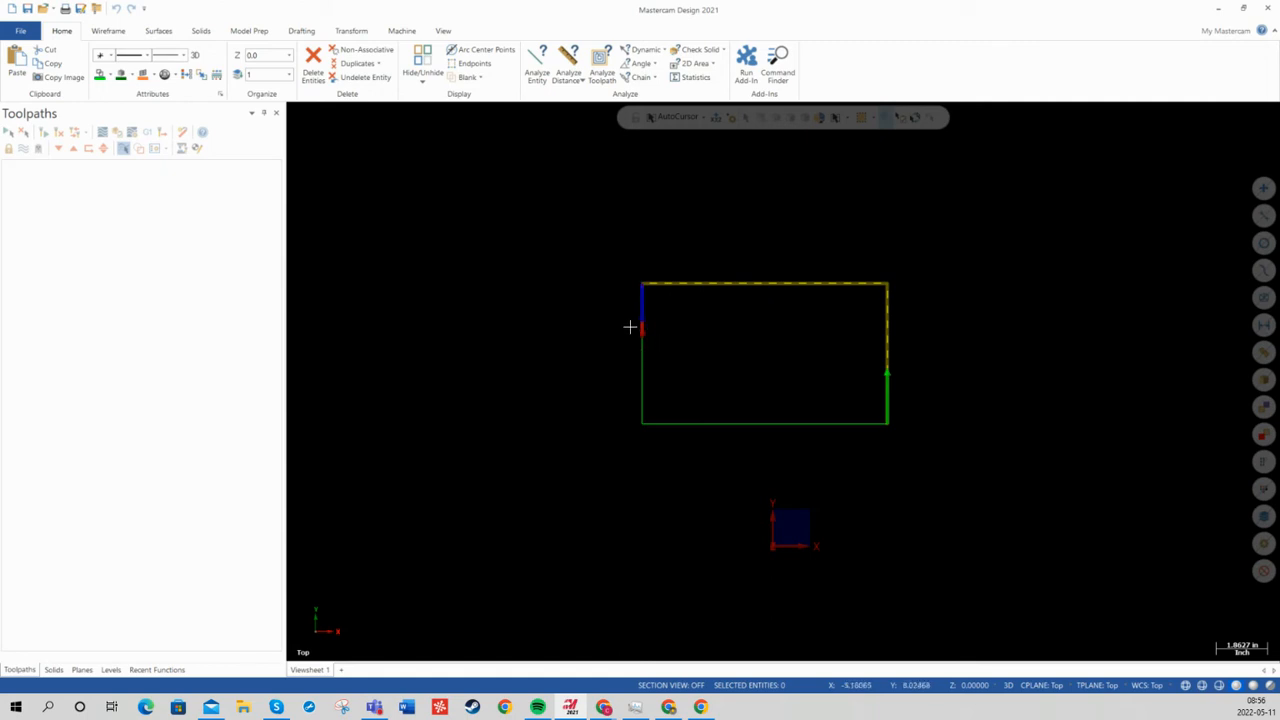
pyautogui.press('Escape')
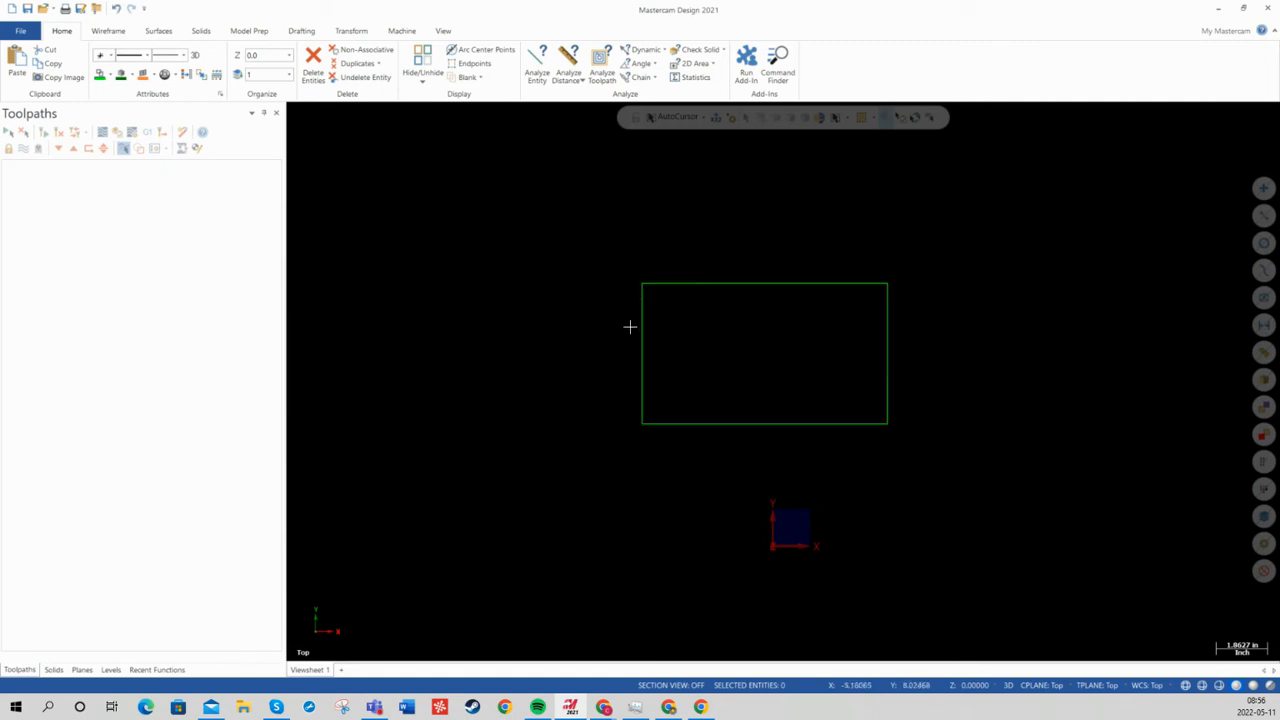
# Step: Delete the duplicate line on the rectangle's left side and recheck the outline by chaining it from the upper line with Analyze Chain
pyautogui.click(355, 65)
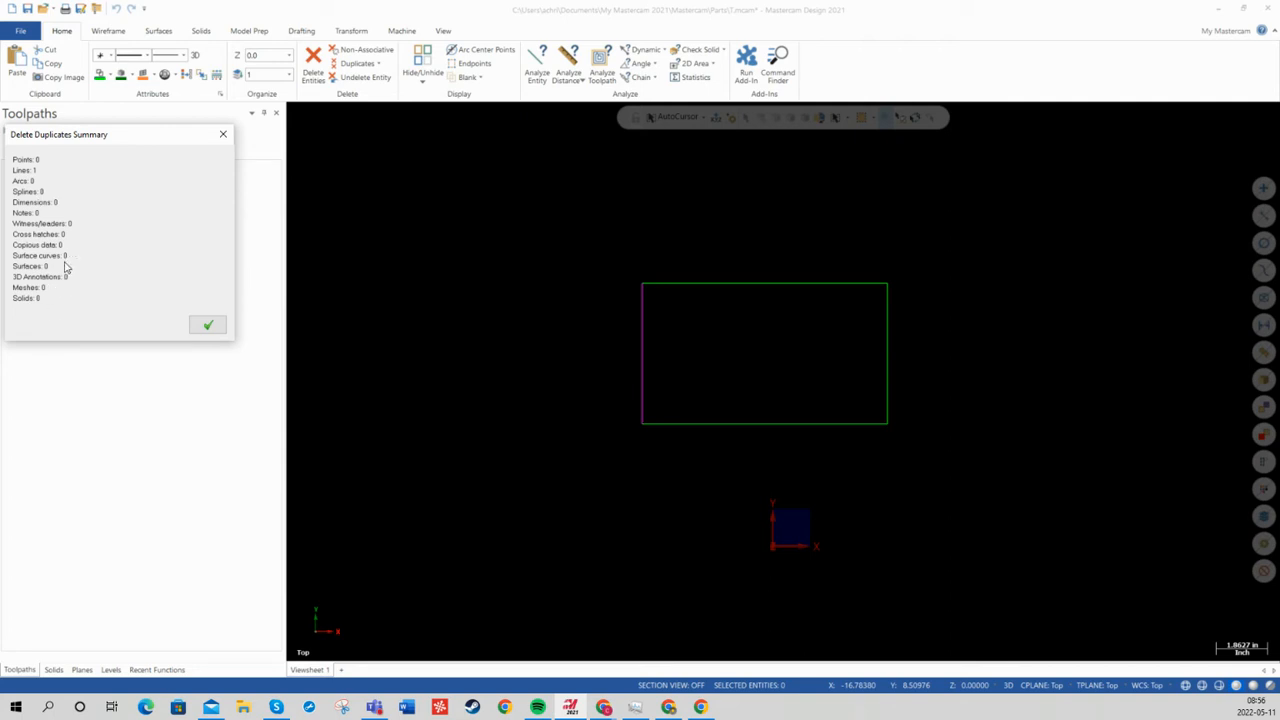
pyautogui.click(208, 326)
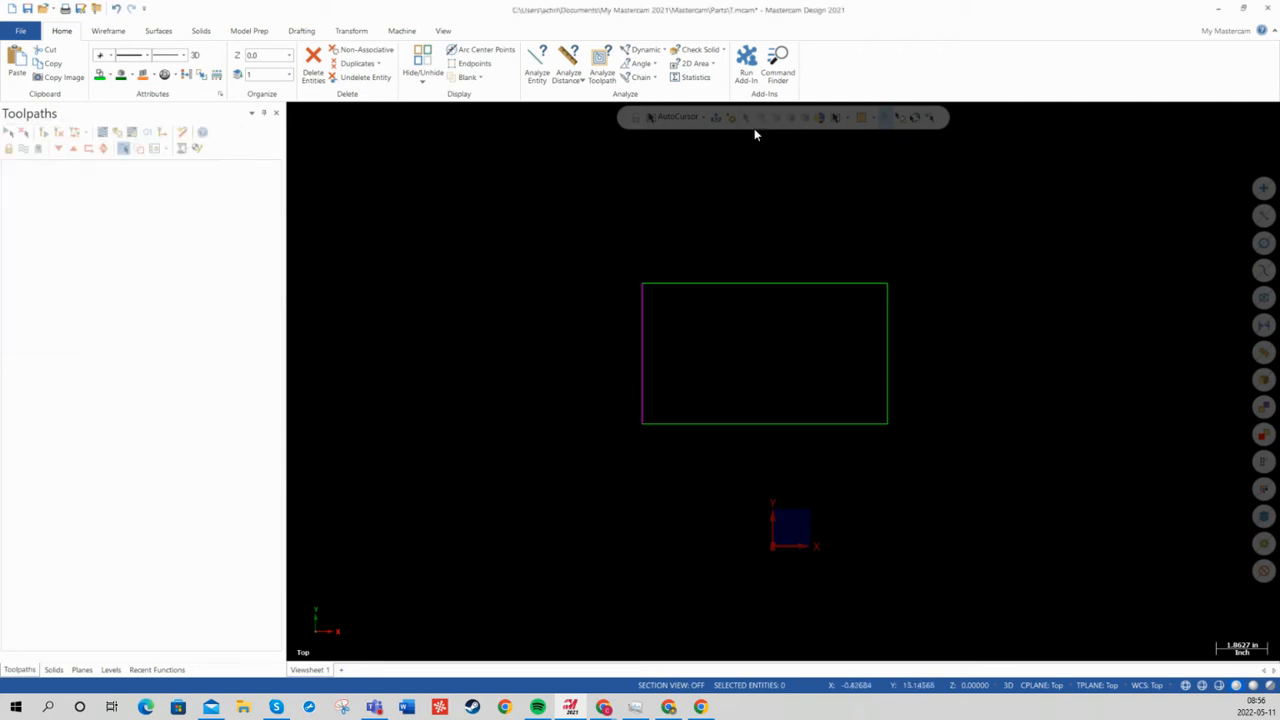
pyautogui.click(648, 80)
pyautogui.click(837, 283)
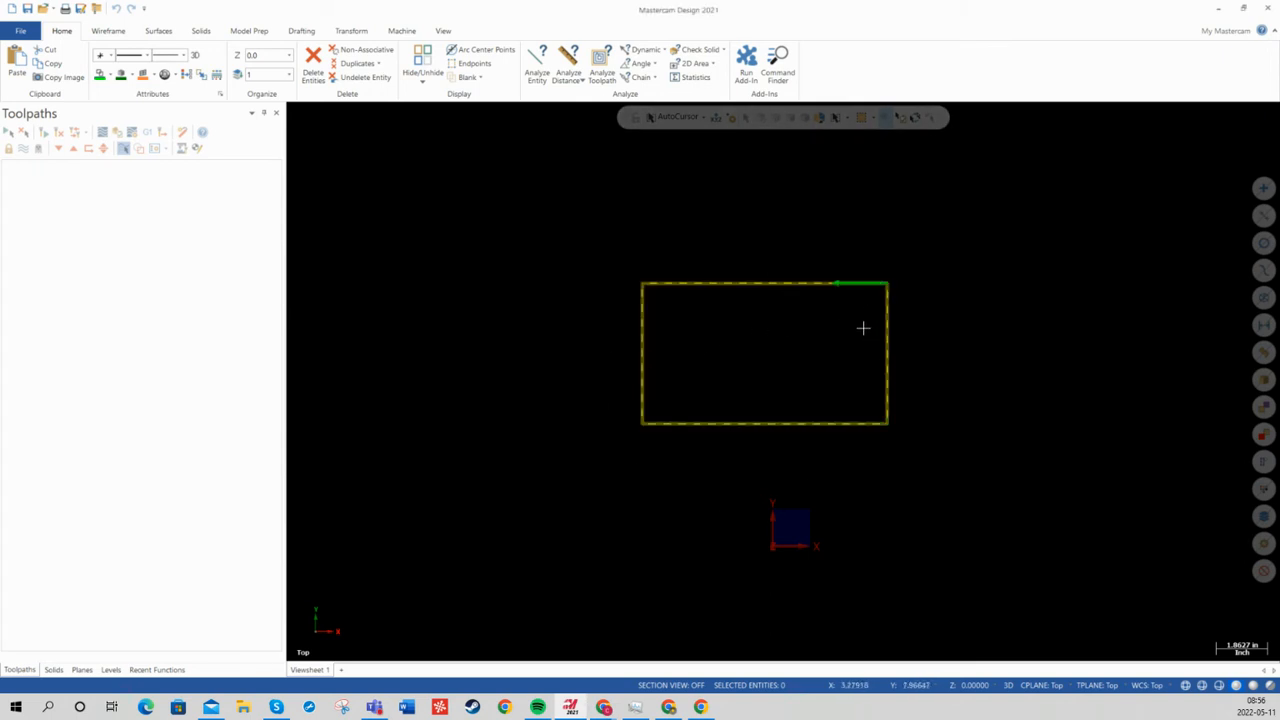
pyautogui.press('Escape')
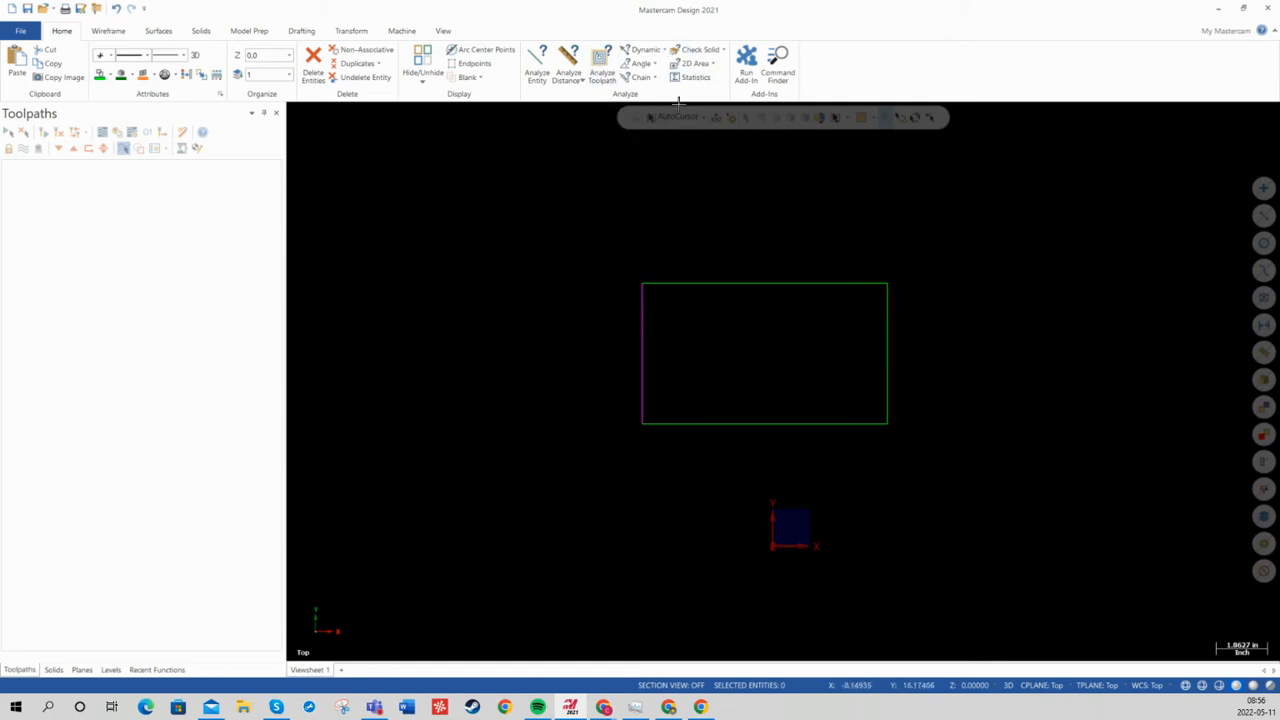
# Step: Create the horizontal lettering "CIMME USINAGE" above the rectangle
pyautogui.click(106, 31)
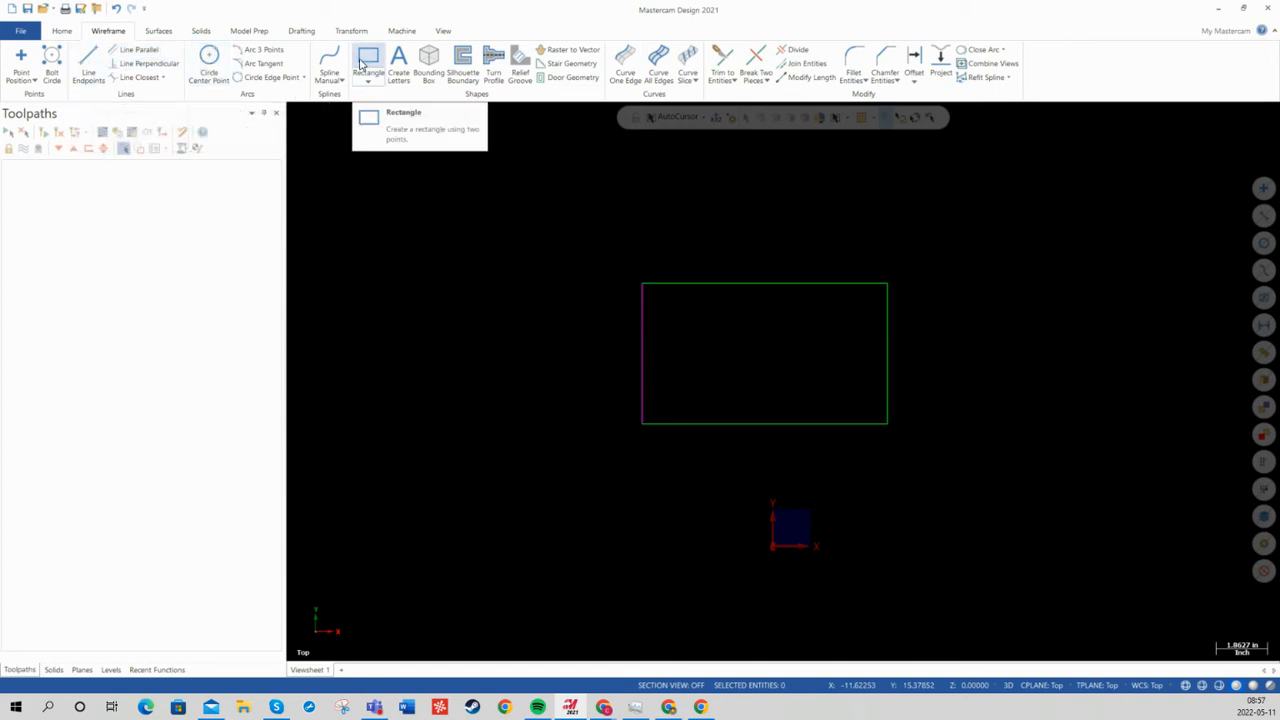
pyautogui.click(397, 72)
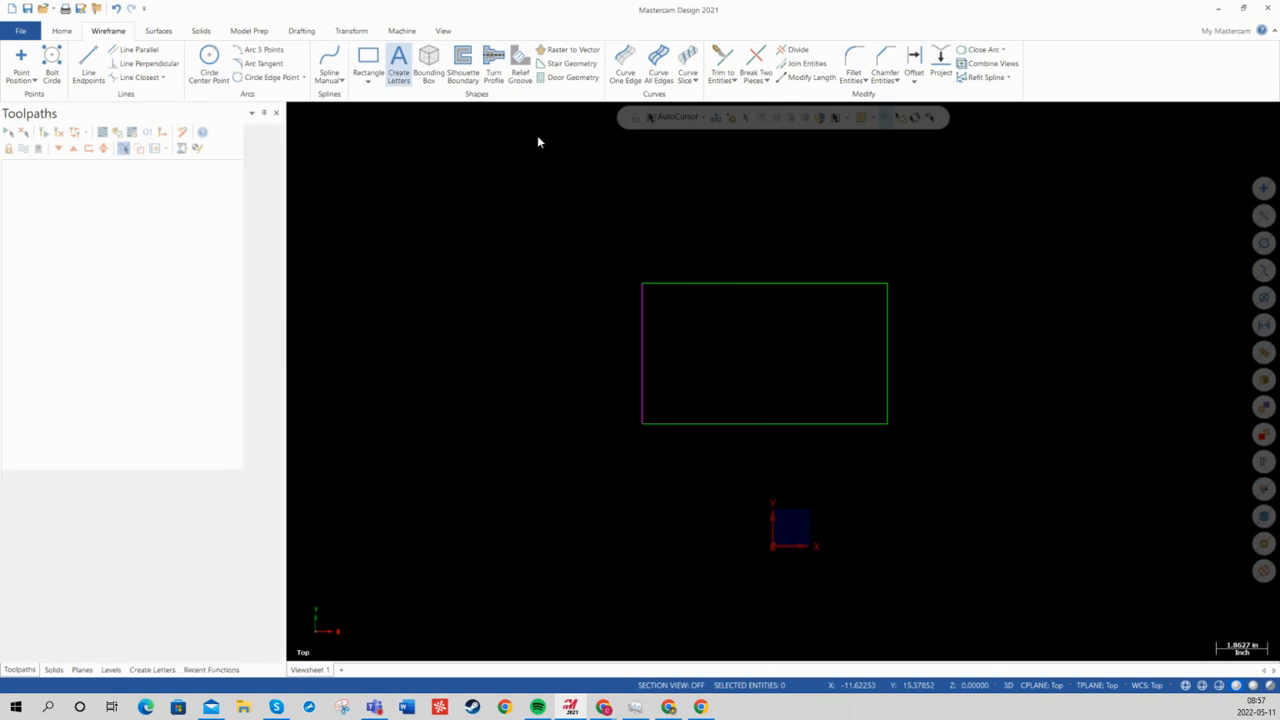
pyautogui.write('CIMME USINAGE')
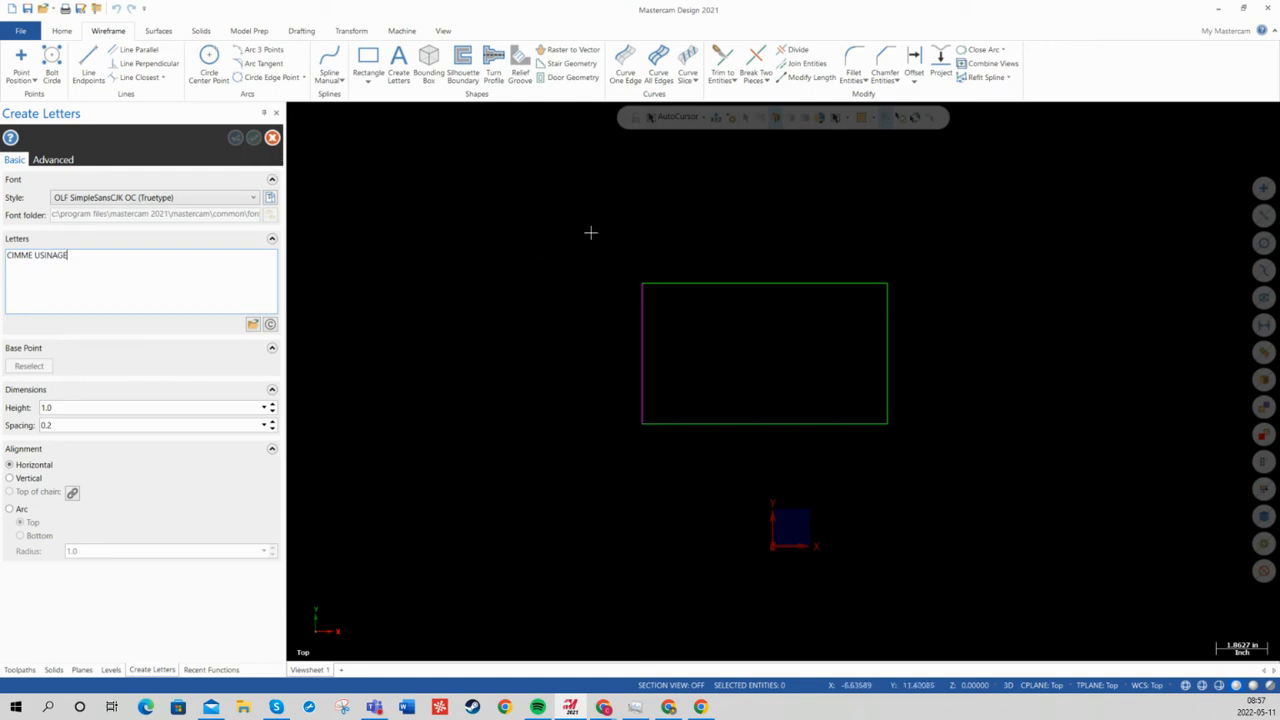
pyautogui.click(604, 192)
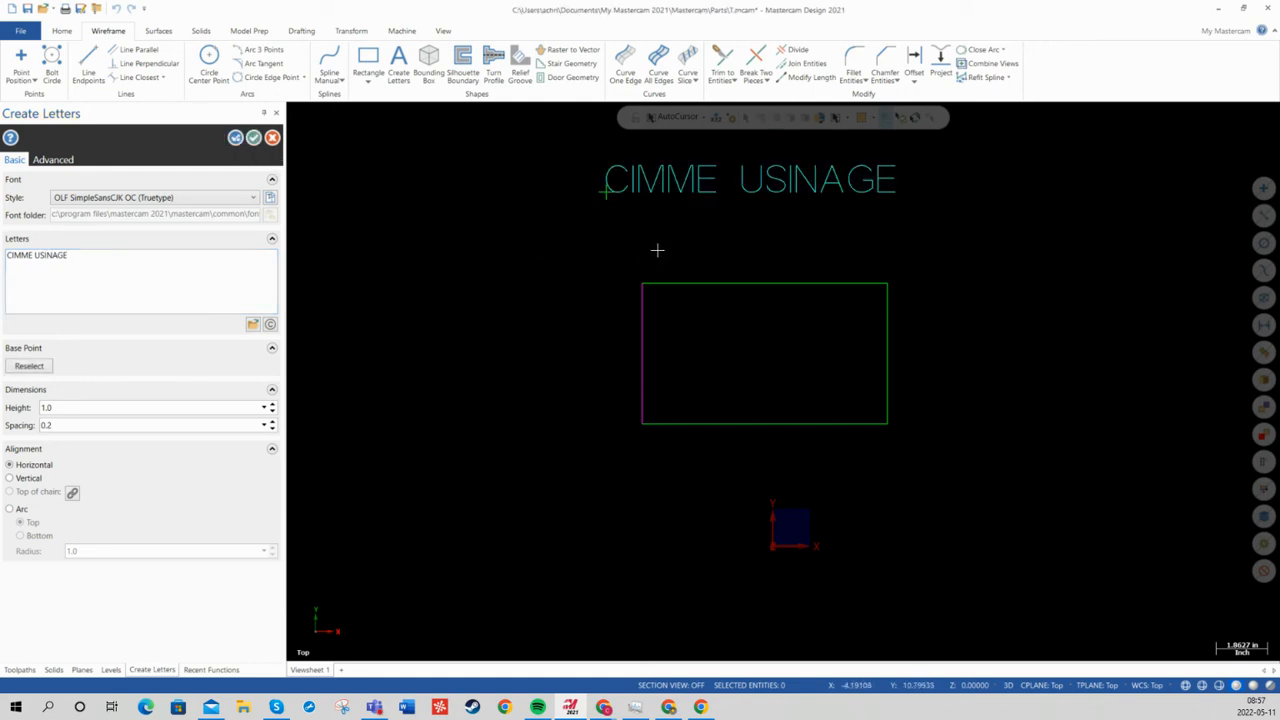
pyautogui.click(253, 137)
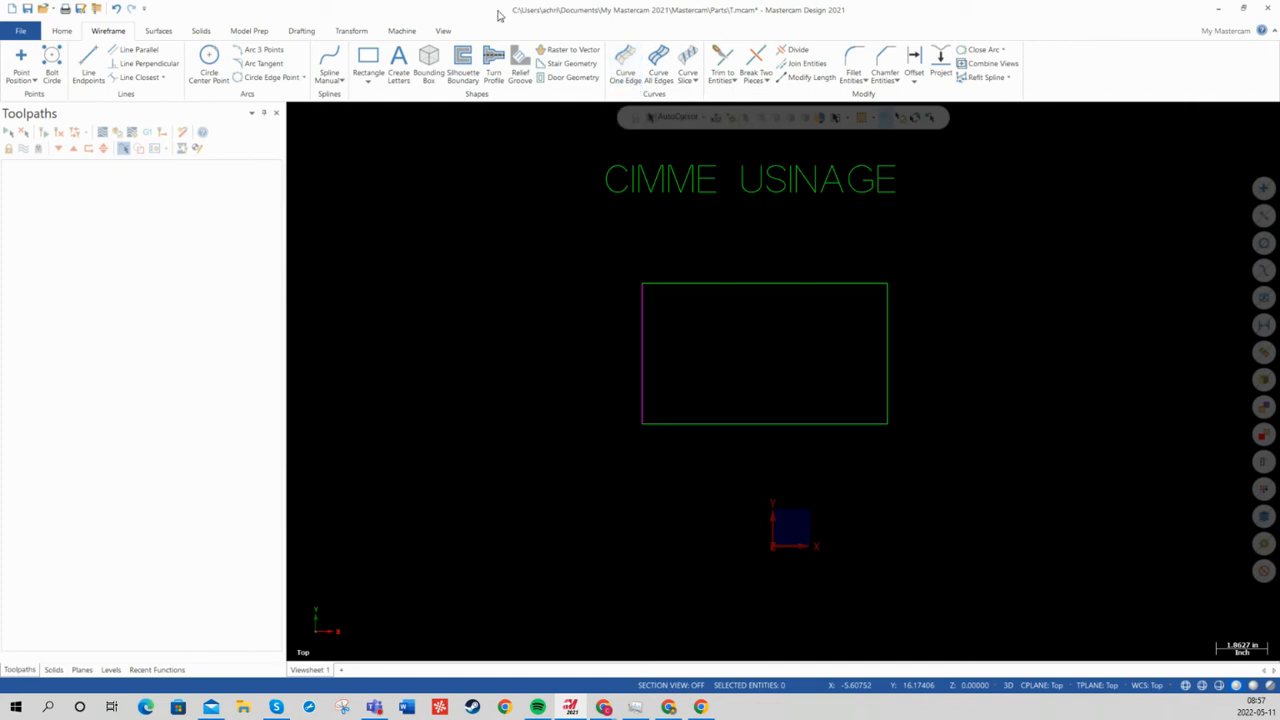
pyautogui.click(160, 31)
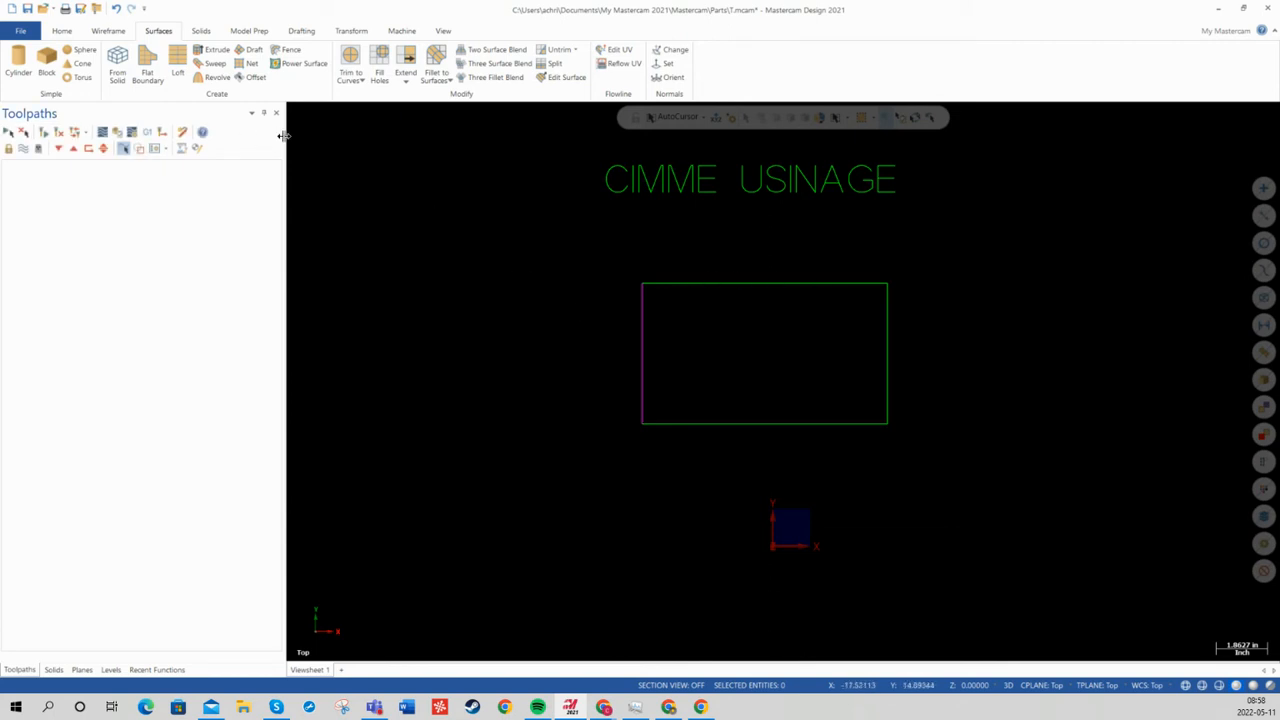
pyautogui.click(104, 32)
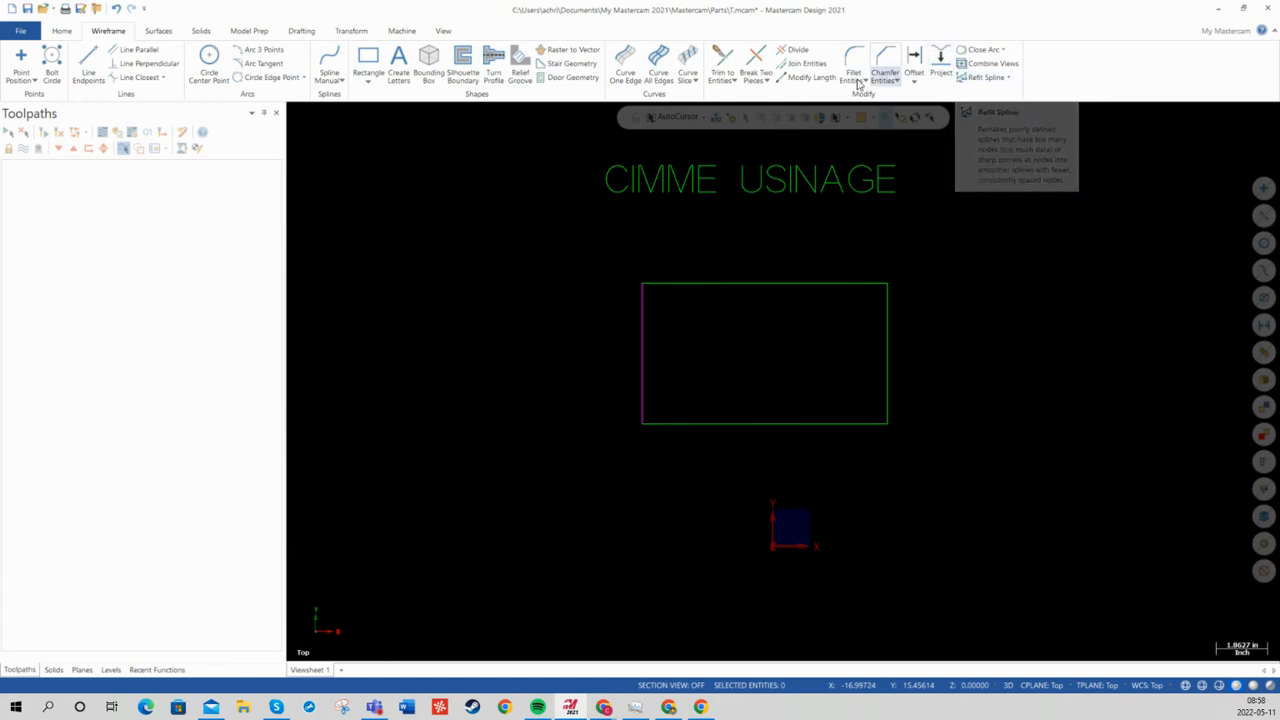
# Step: Search the Command Finder for "polygon" and start the Polygon wireframe command from the results
pyautogui.click(61, 31)
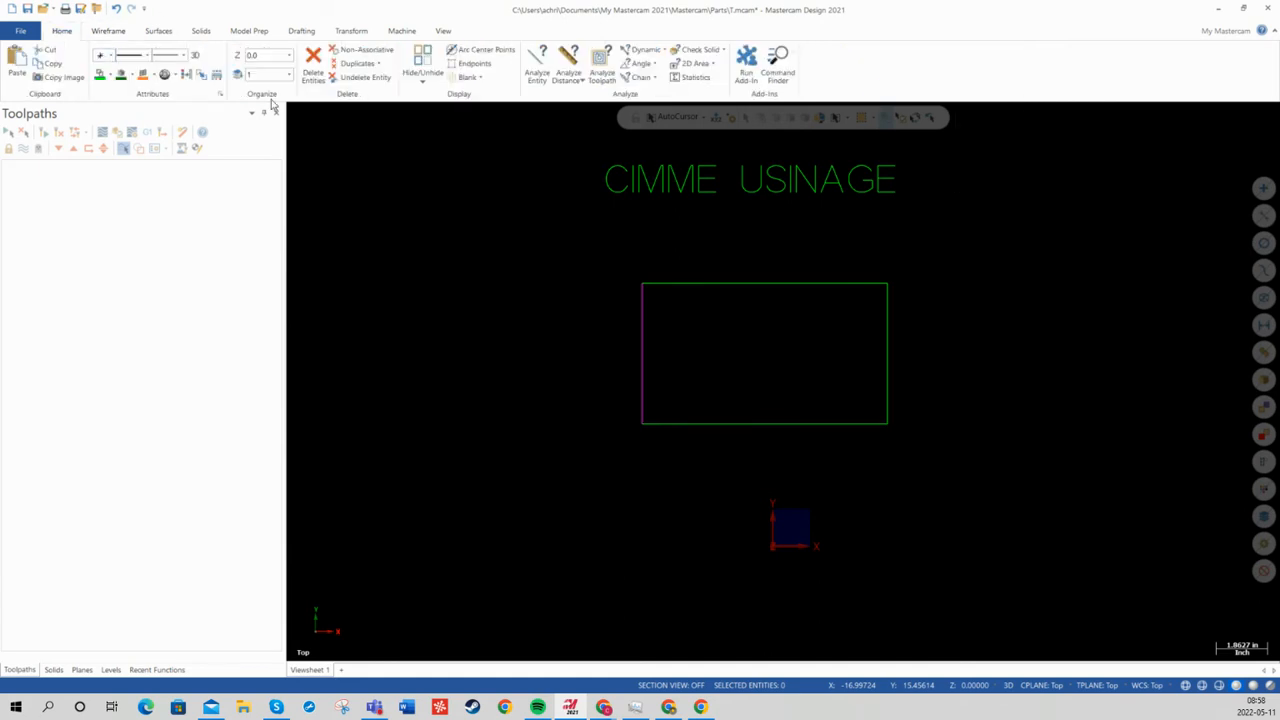
pyautogui.click(778, 62)
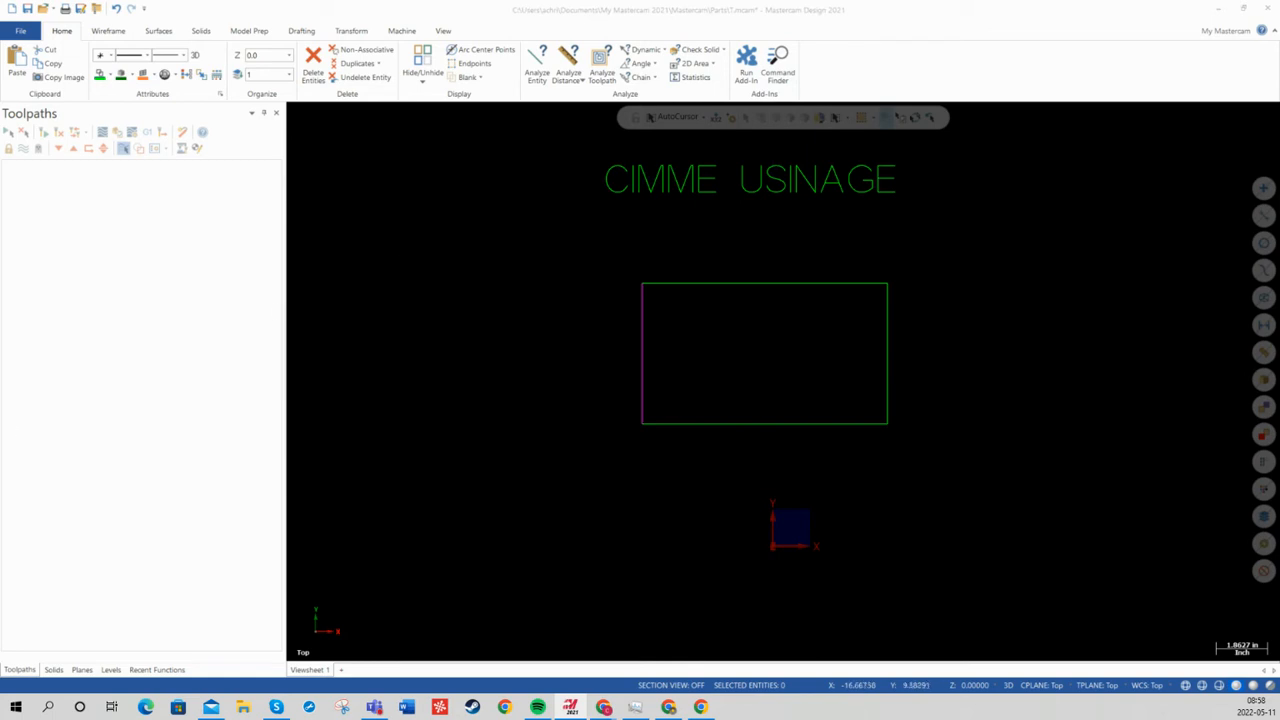
pyautogui.moveTo(157, 77); pyautogui.dragTo(194, 231)
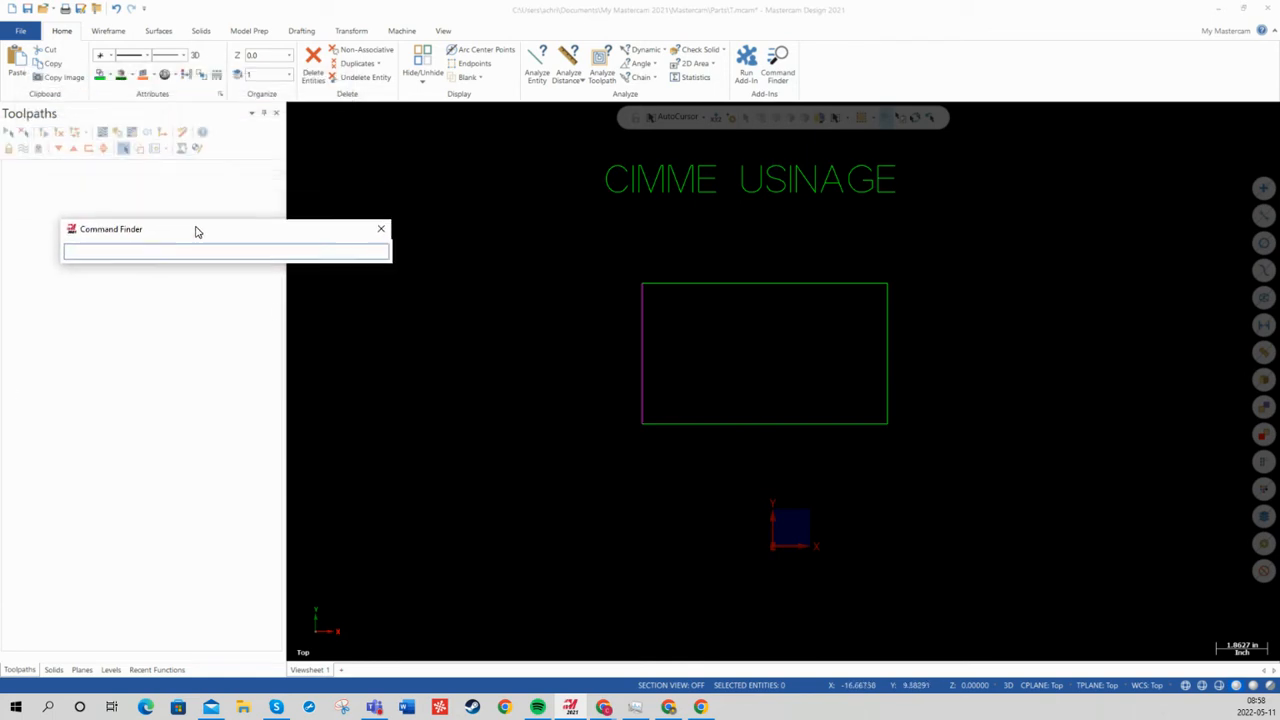
pyautogui.write('polygon')
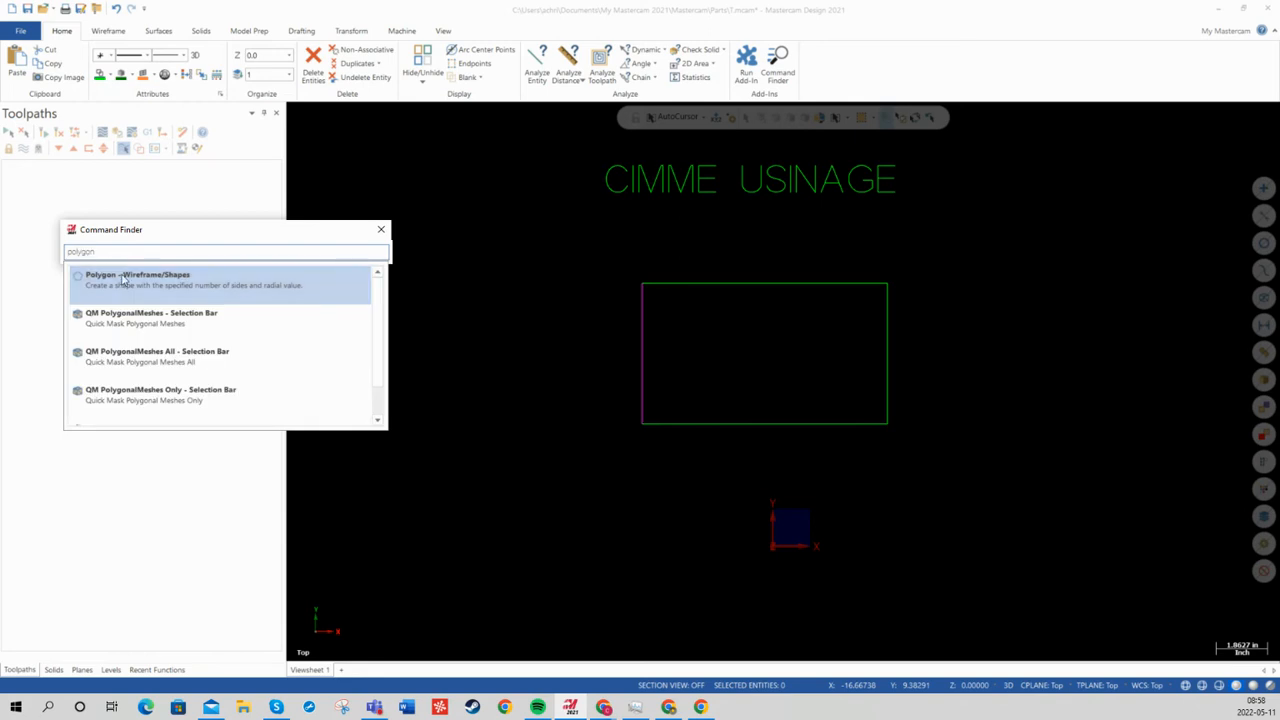
pyautogui.click(119, 280)
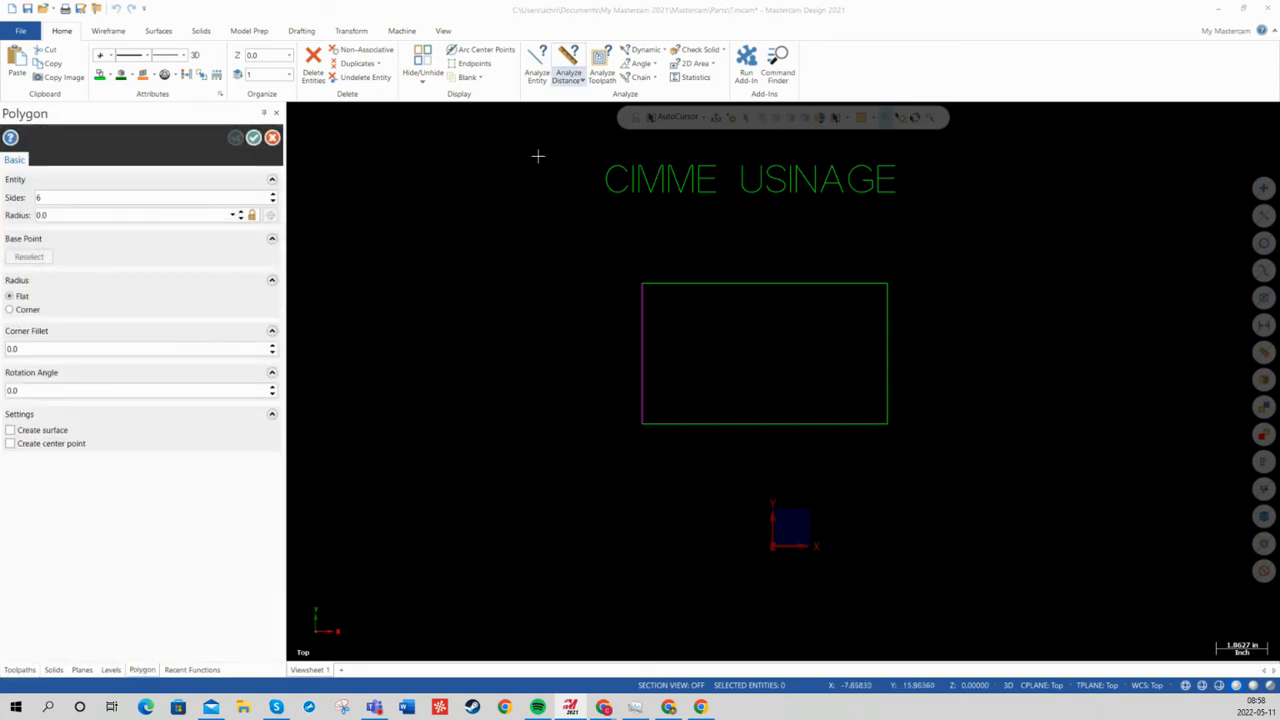
# Step: Place a six-sided polygon with a flat radius of about 2.27 in beside the rectangle's left side and rotate it to -30°
pyautogui.click(502, 383)
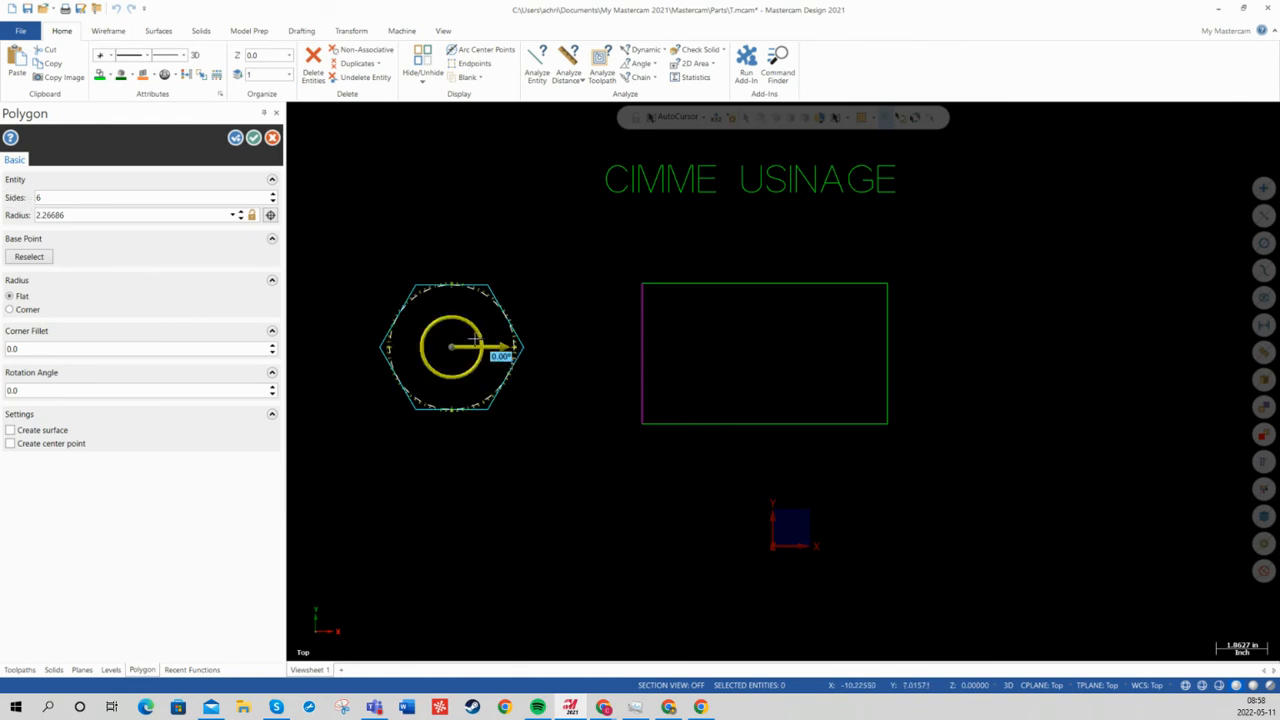
pyautogui.click(506, 348)
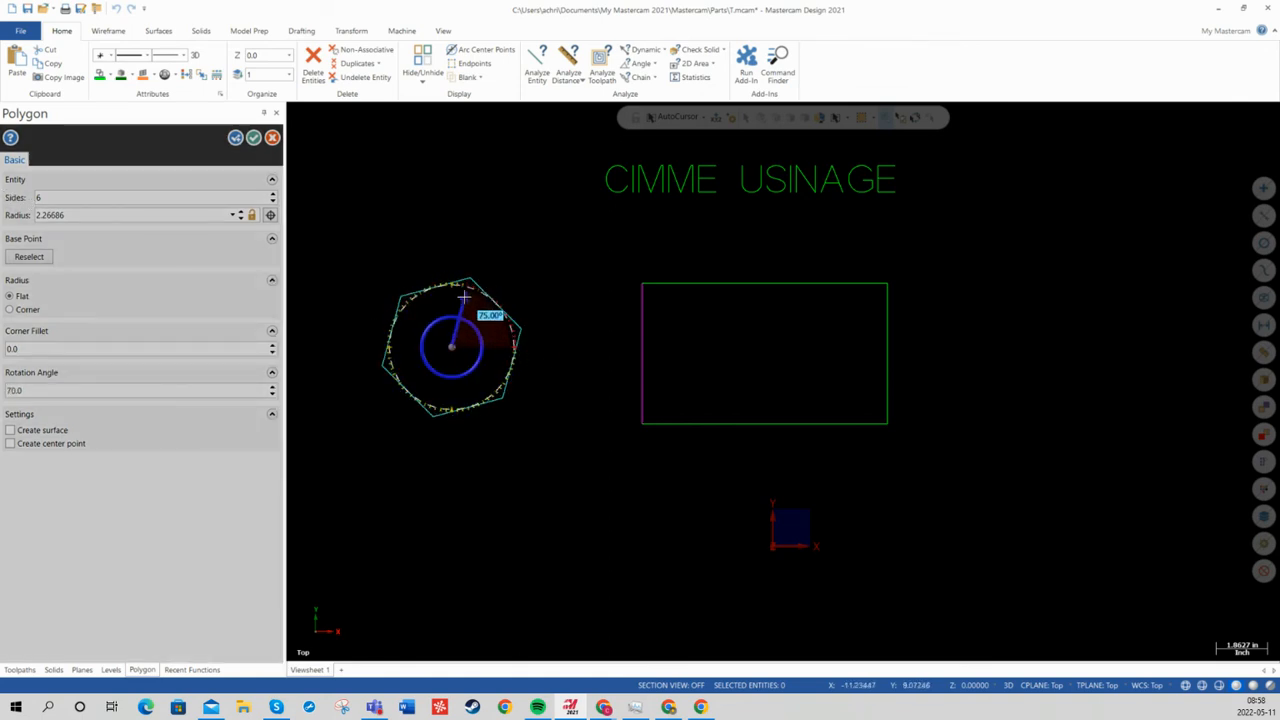
pyautogui.click(502, 378)
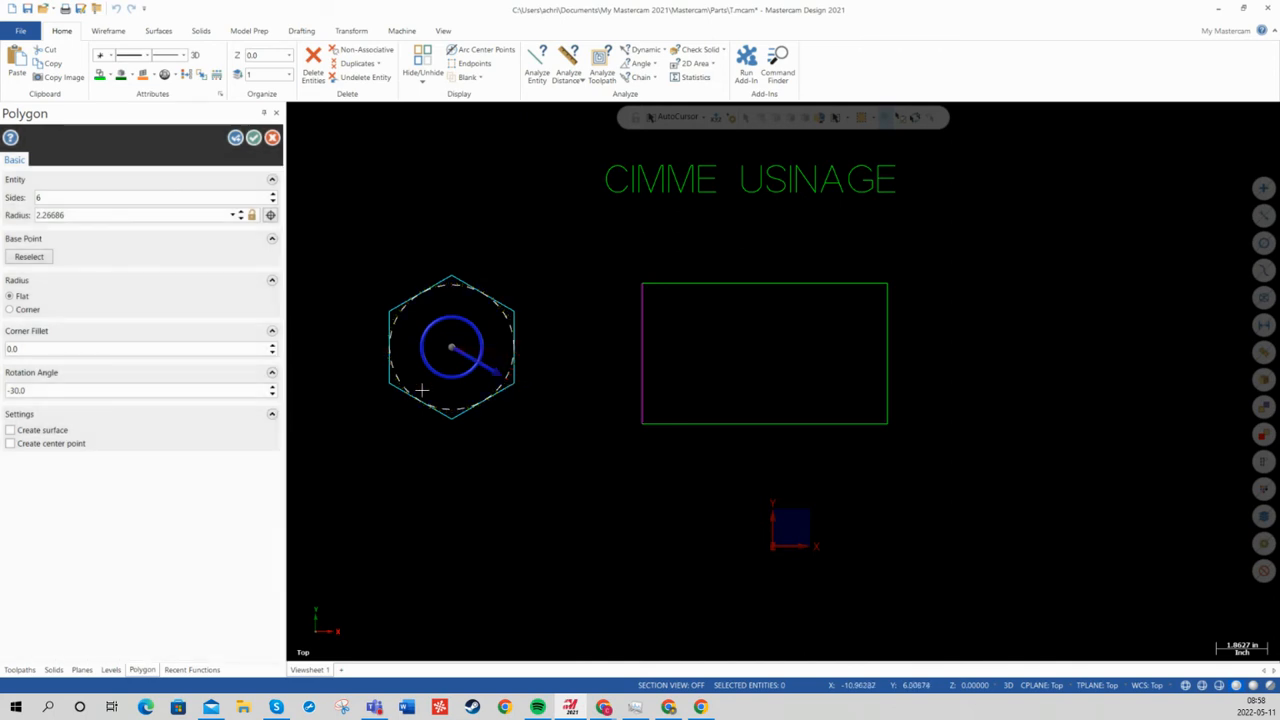
# Step: Set the polygon to 10 sides with a radius of 1.0
pyautogui.doubleClick(42, 198)
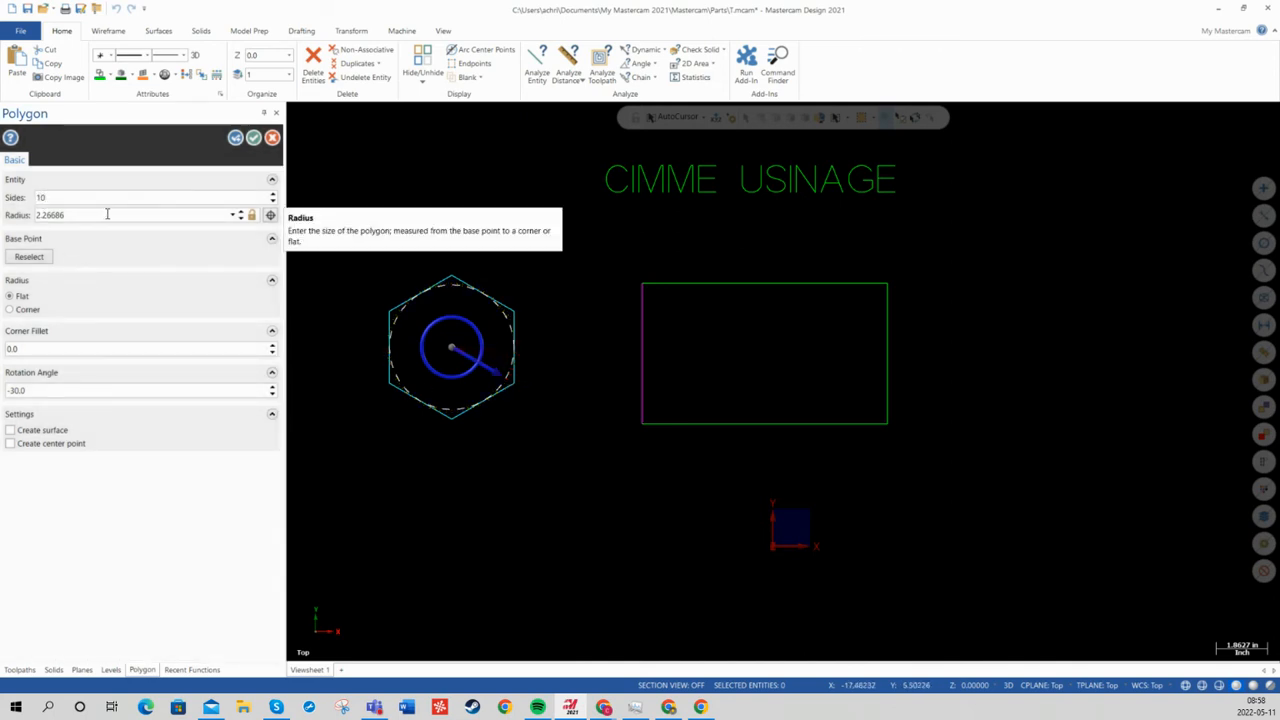
pyautogui.press('Tab')
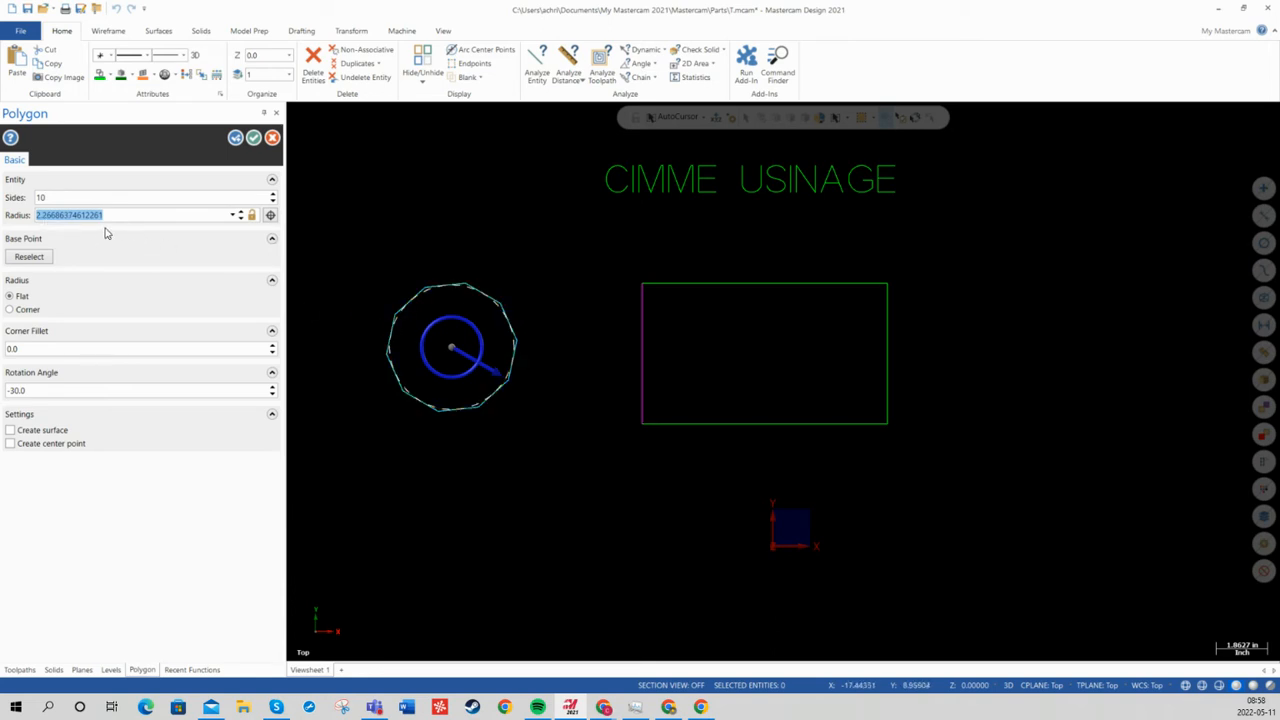
pyautogui.write('1')
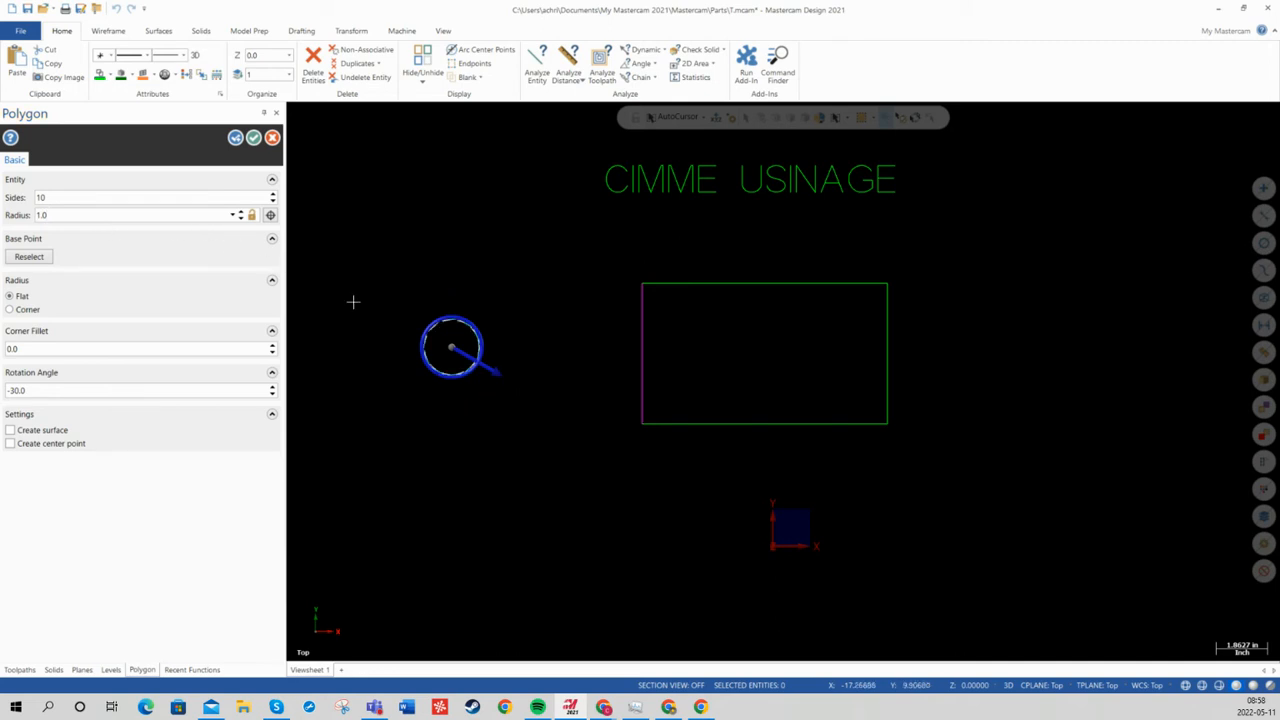
# Step: Set the polygon to 5 sides, preview it with a surface, and create it as wireframe without the surface
pyautogui.doubleClick(44, 198)
pyautogui.write('5')
pyautogui.click(40, 432)
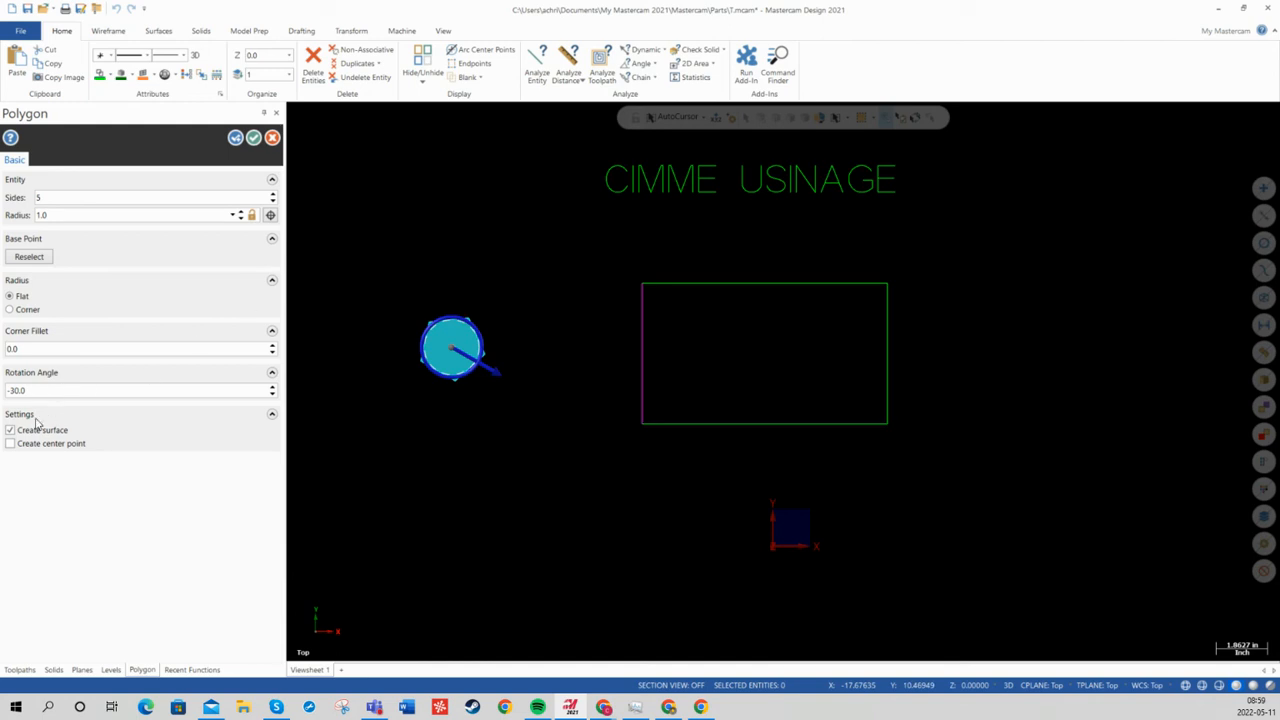
pyautogui.click(33, 432)
pyautogui.click(253, 138)
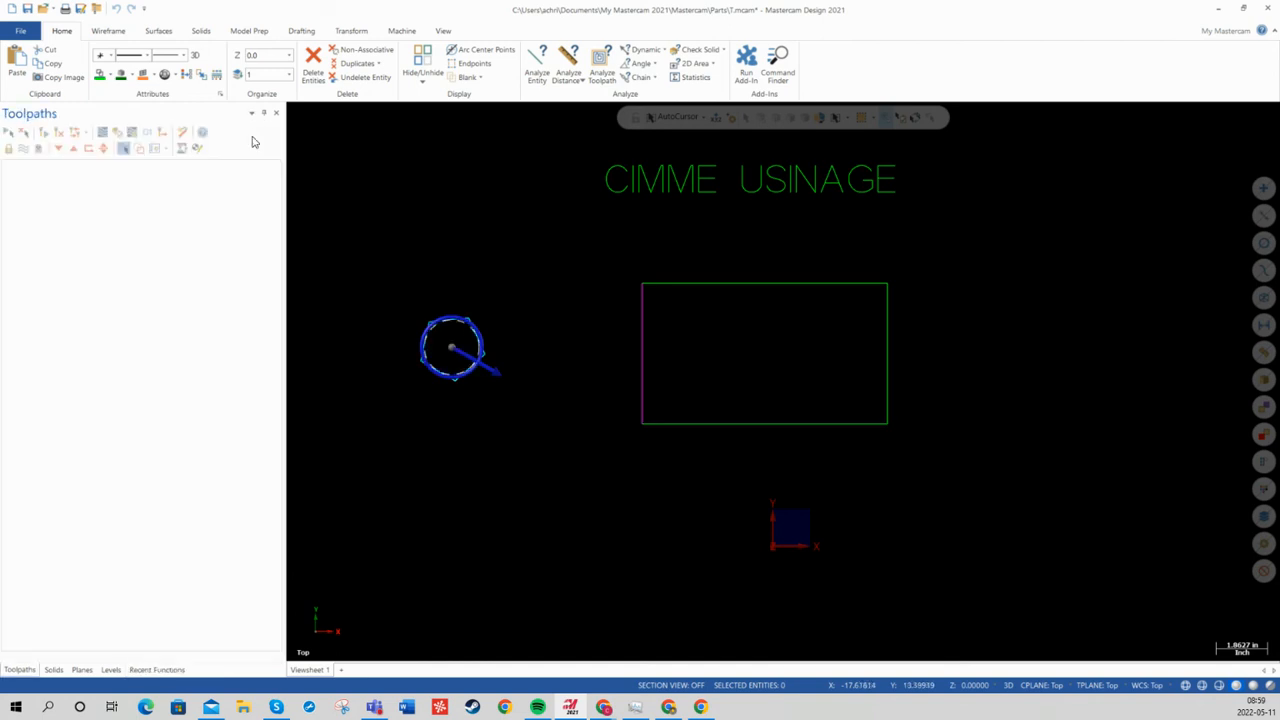
# Step: Create a flat boundary surface inside the pentagon by chaining its outline
pyautogui.click(157, 31)
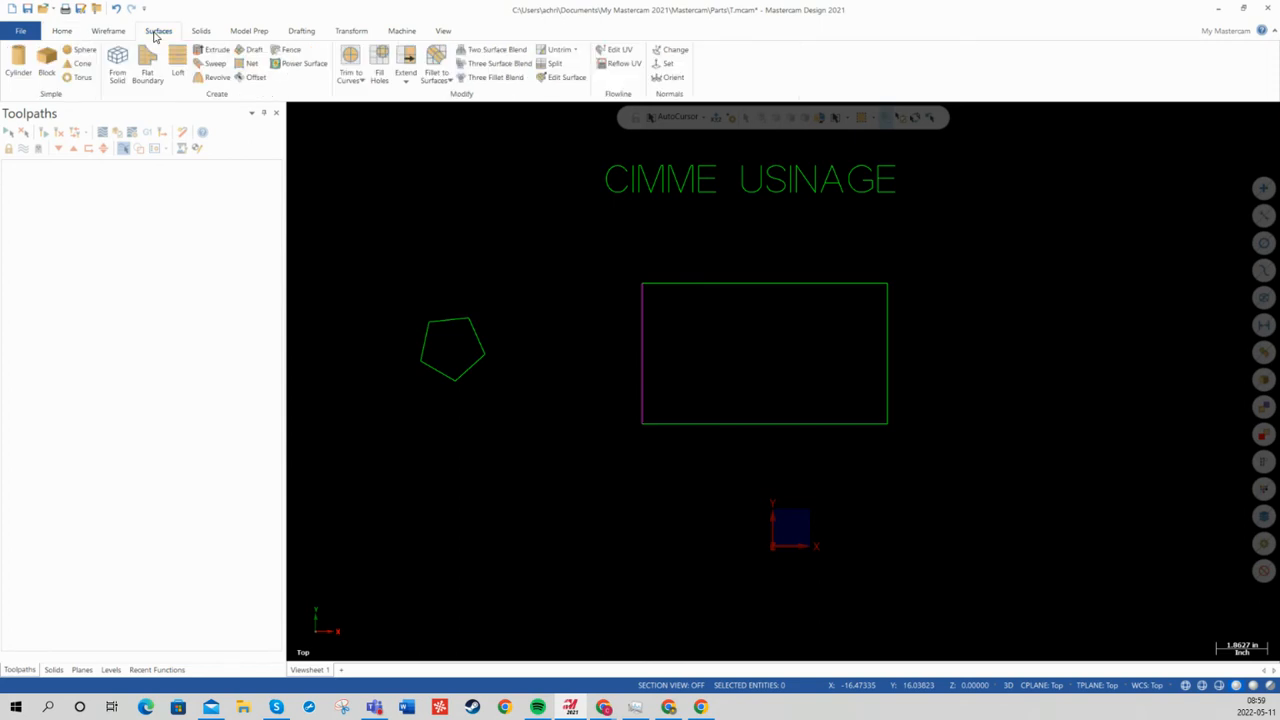
pyautogui.click(147, 66)
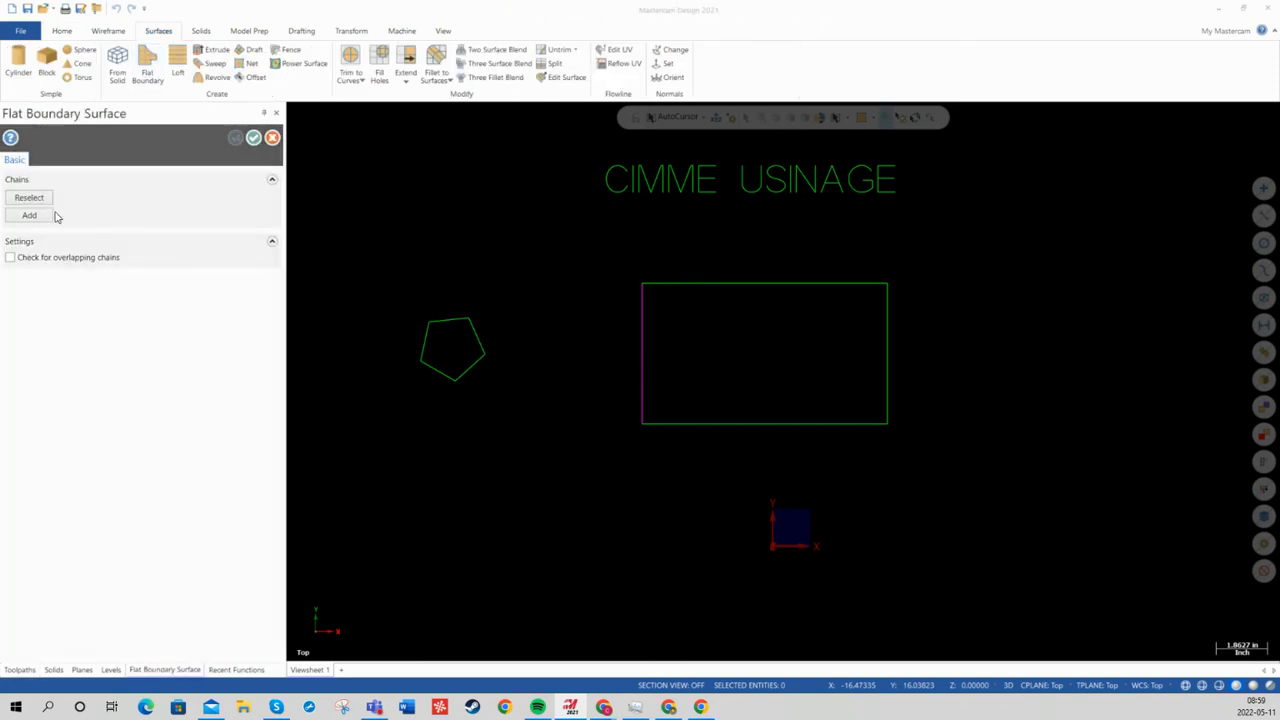
pyautogui.click(463, 320)
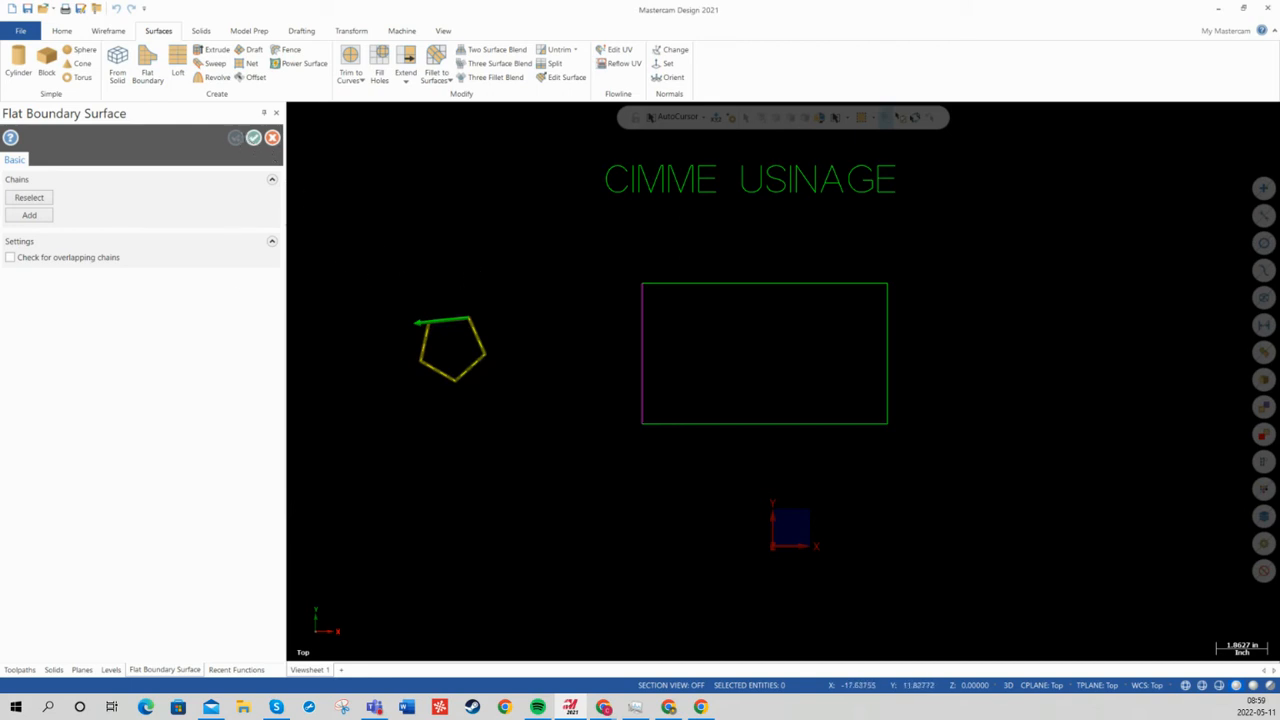
pyautogui.moveTo(0, 66); pyautogui.dragTo(307, 123)
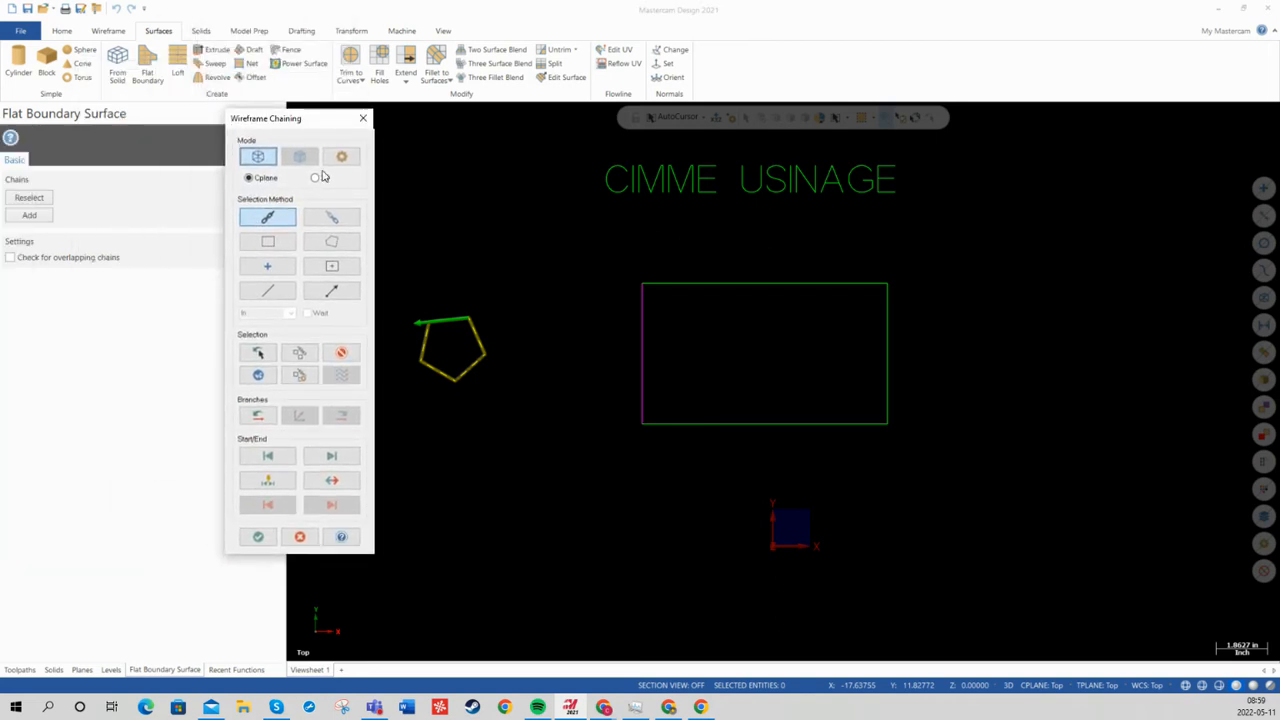
pyautogui.click(258, 537)
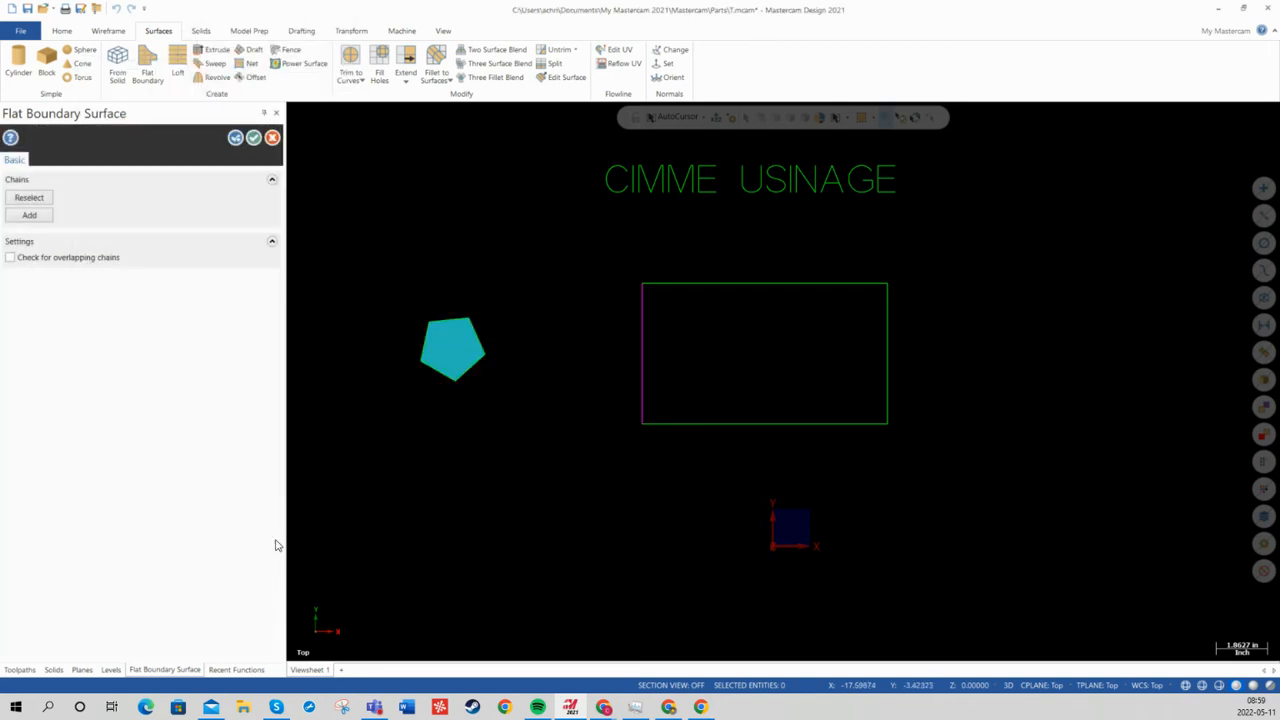
pyautogui.moveTo(437, 380)
pyautogui.mouseDown(button='middle')
pyautogui.moveTo(457, 323)
pyautogui.moveTo(458, 390)
pyautogui.moveTo(480, 395)
pyautogui.moveTo(541, 352)
pyautogui.mouseUp(button='middle')
pyautogui.click(254, 137)
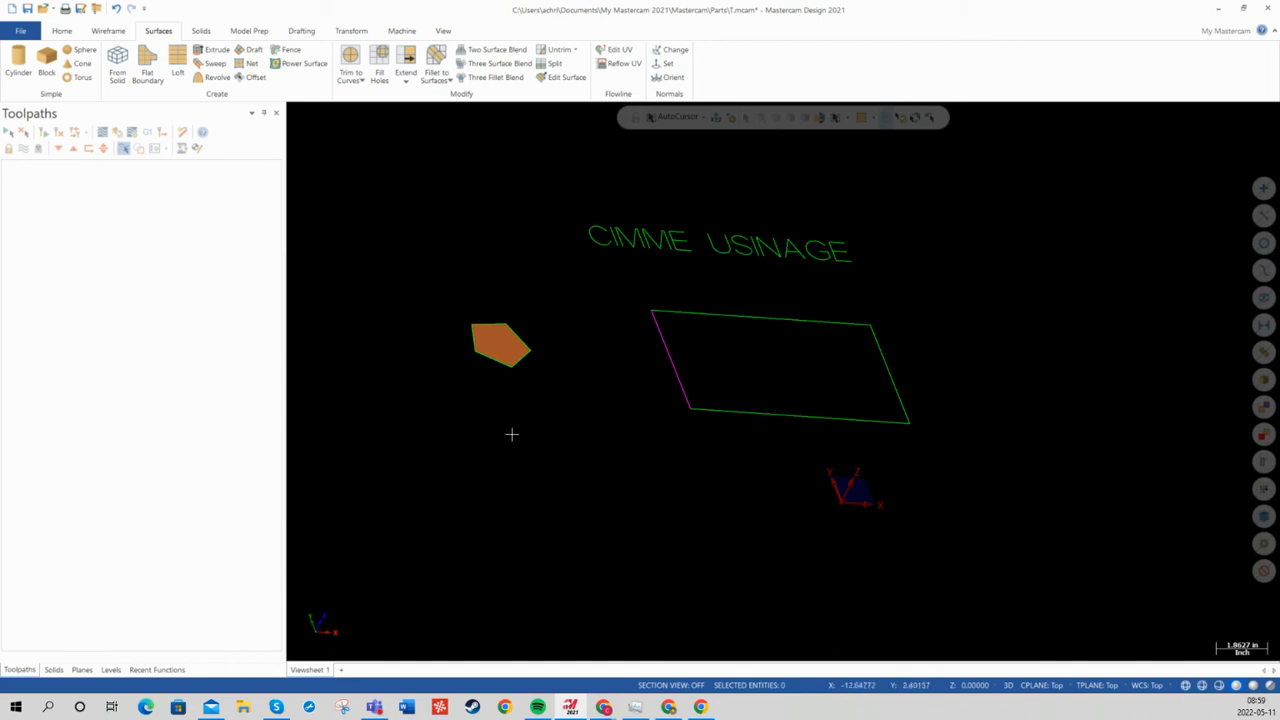
# Step: Delete the flat surface filling the pentagon, keeping its wireframe outline
pyautogui.moveTo(511, 396)
pyautogui.mouseDown(button='middle')
pyautogui.moveTo(547, 385)
pyautogui.moveTo(556, 310)
pyautogui.moveTo(581, 352)
pyautogui.moveTo(646, 340)
pyautogui.moveTo(555, 345)
pyautogui.mouseUp(button='middle')
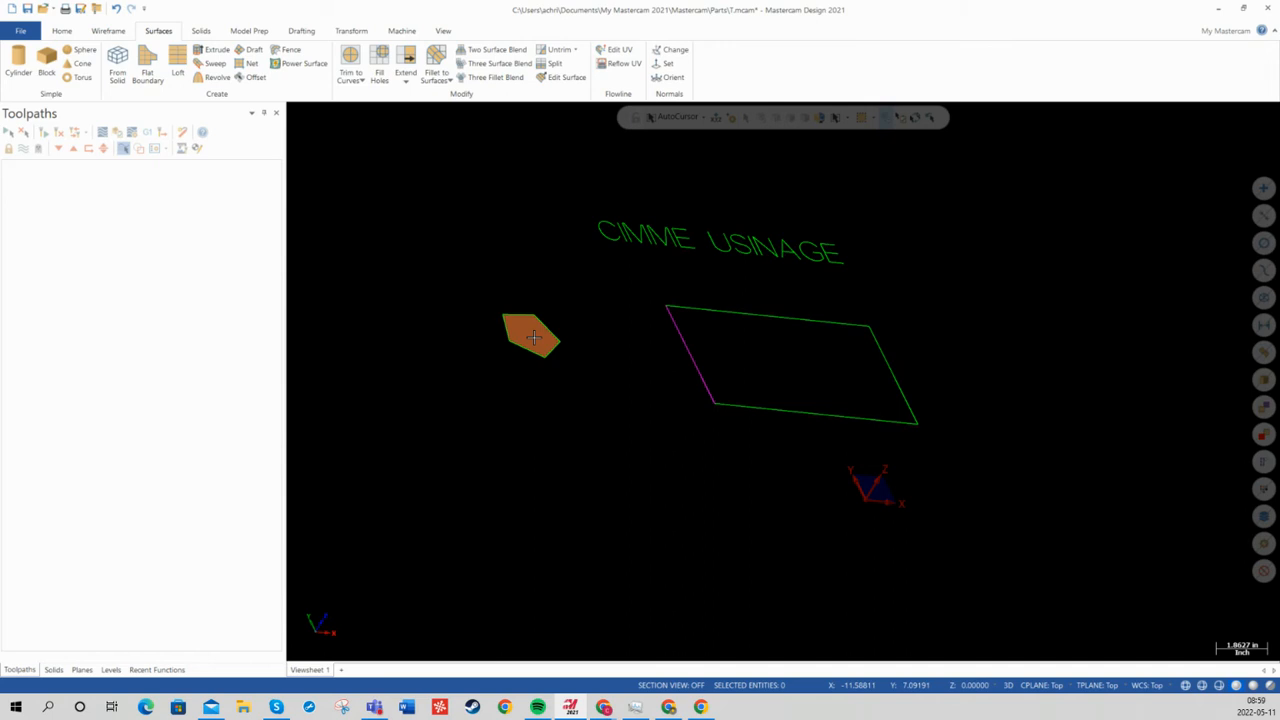
pyautogui.click(533, 337)
pyautogui.press('Delete')
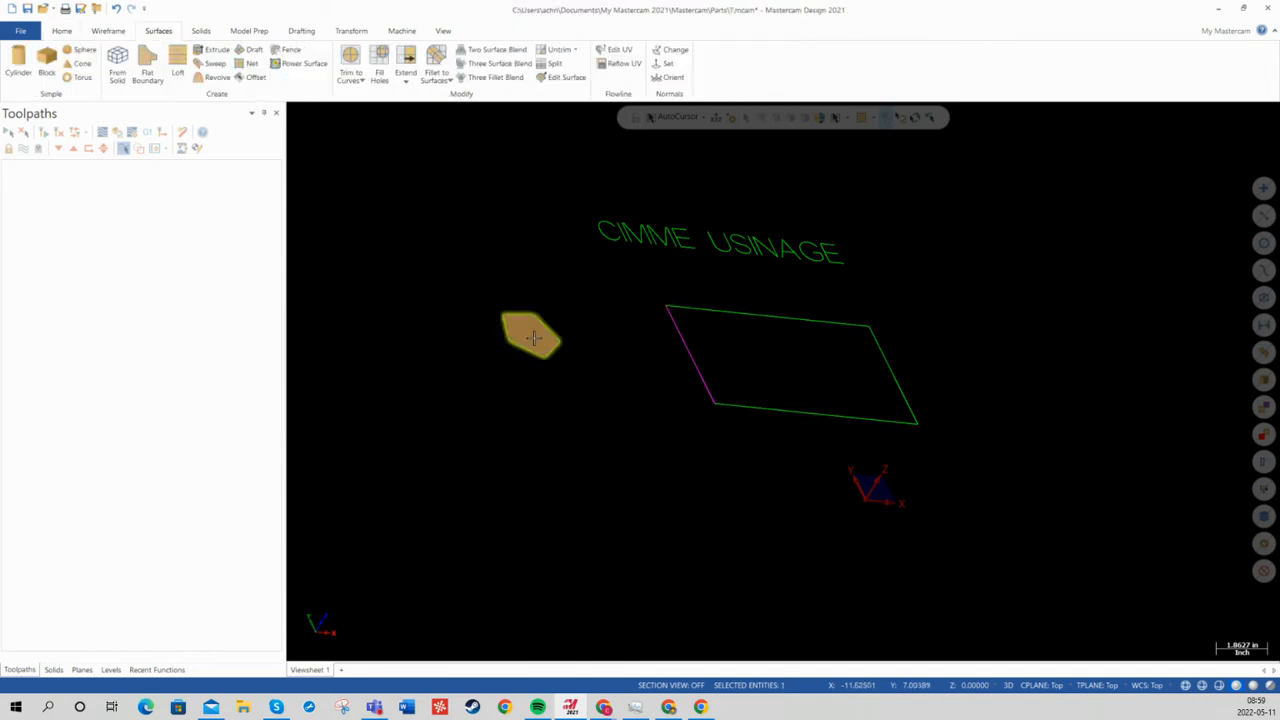
# Step: Extrude the pentagon chain into a new solid body with a distance of 2.0
pyautogui.click(202, 32)
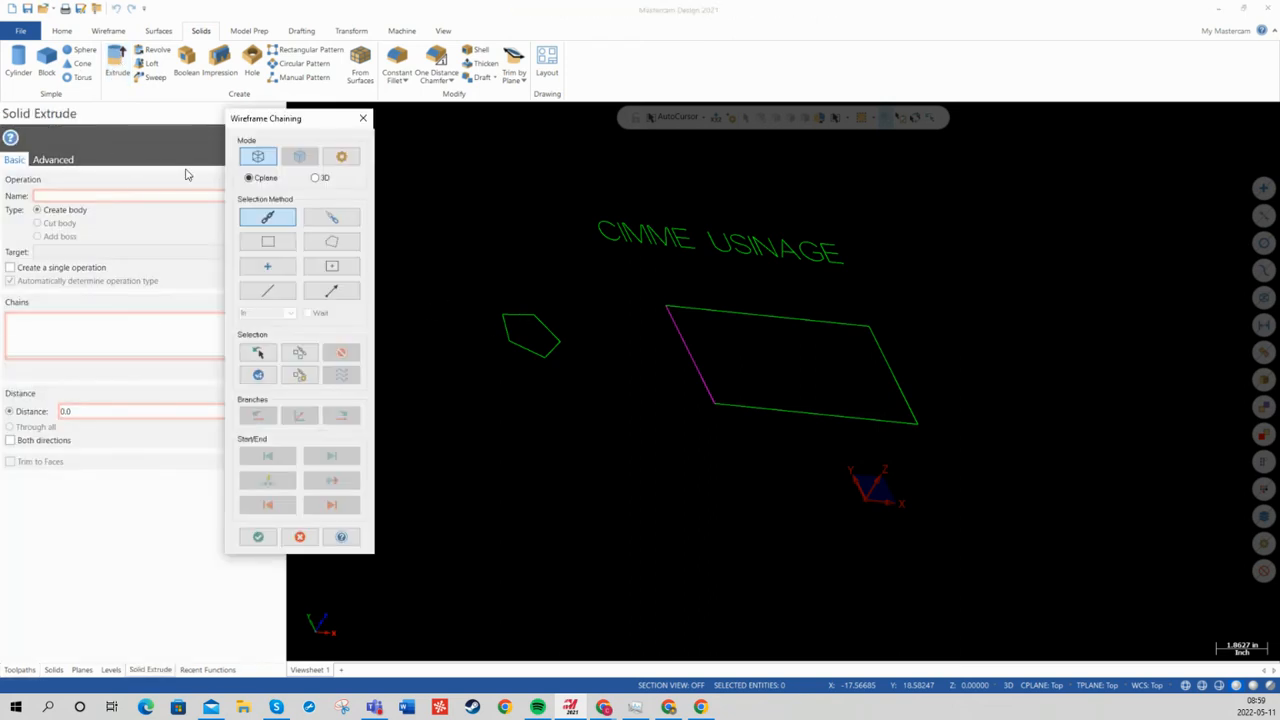
pyautogui.moveTo(272, 121); pyautogui.dragTo(197, 137)
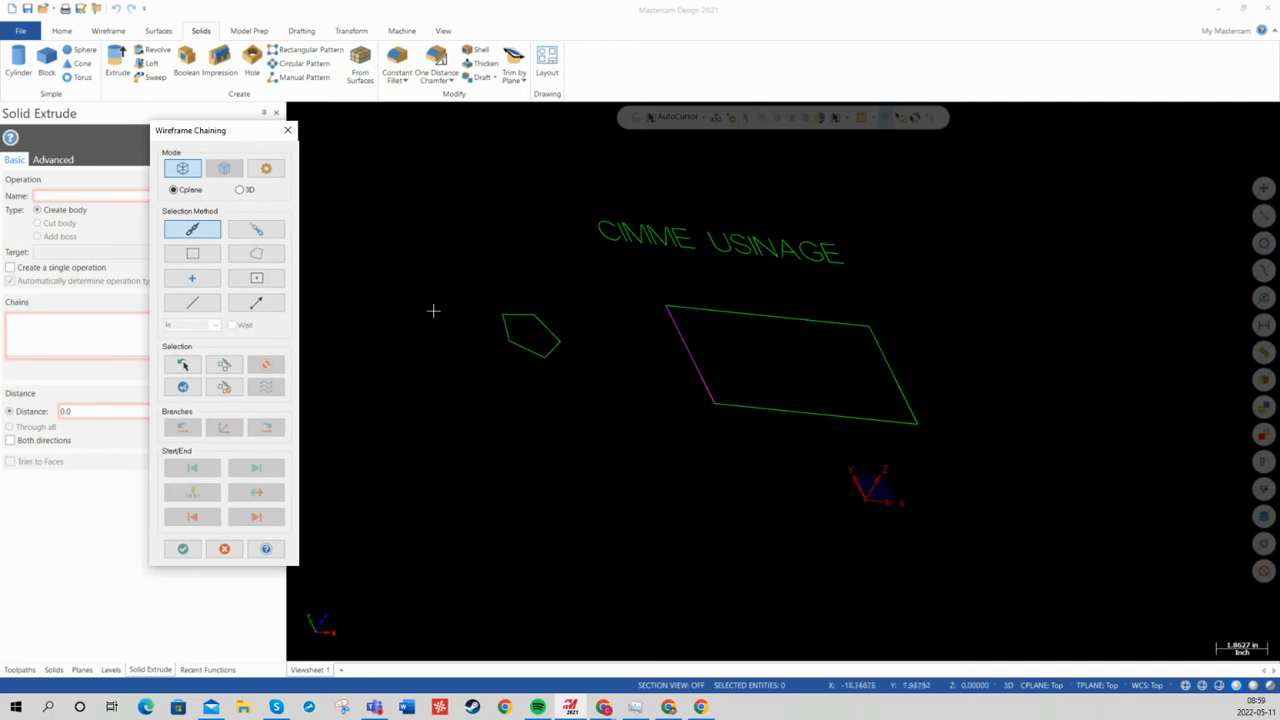
pyautogui.click(527, 317)
pyautogui.click(183, 550)
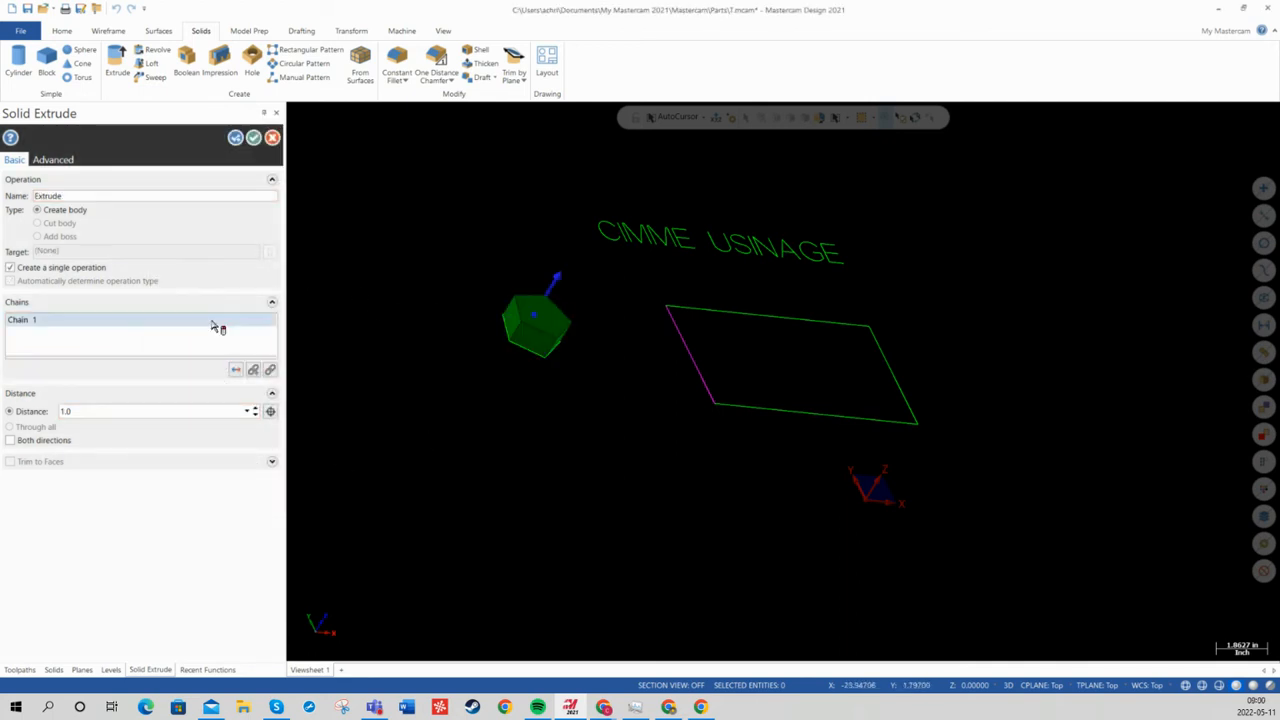
pyautogui.doubleClick(145, 413)
pyautogui.write('2.0')
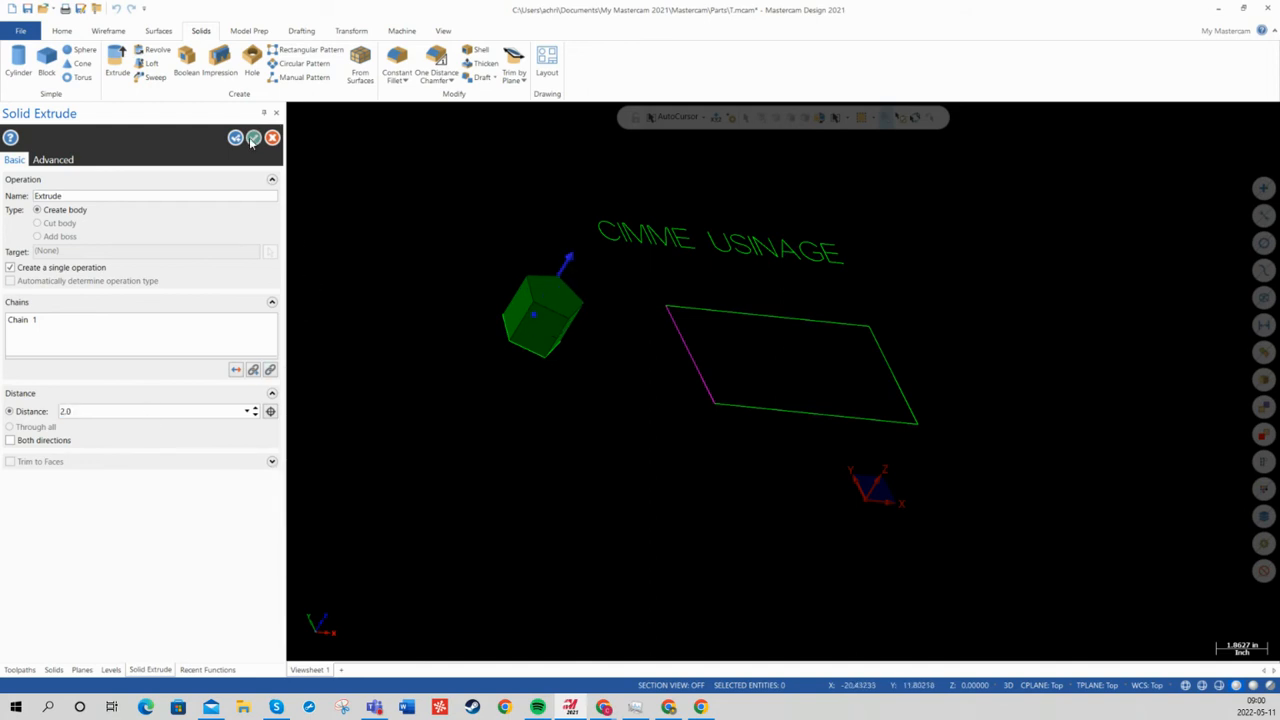
pyautogui.click(253, 137)
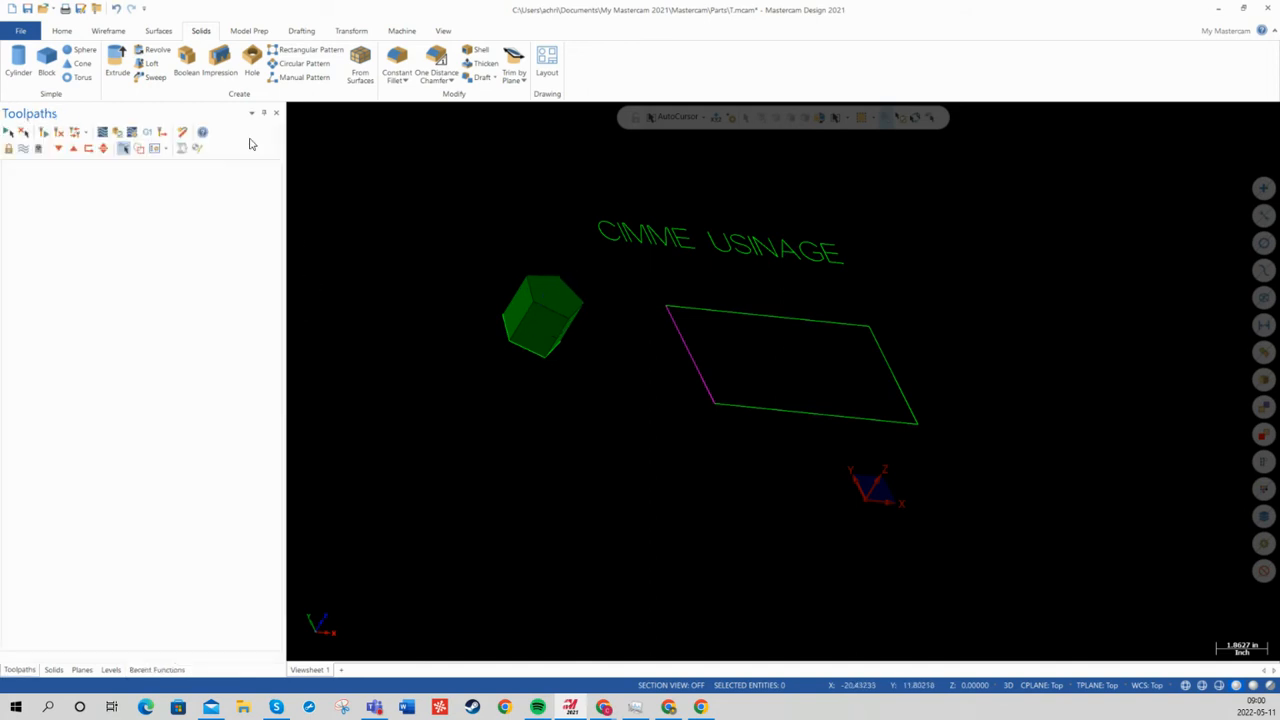
# Step: Delete the extruded pentagon solid and undo the deletion
pyautogui.click(549, 300)
pyautogui.moveTo(540, 384); pyautogui.dragTo(536, 374, button='middle')
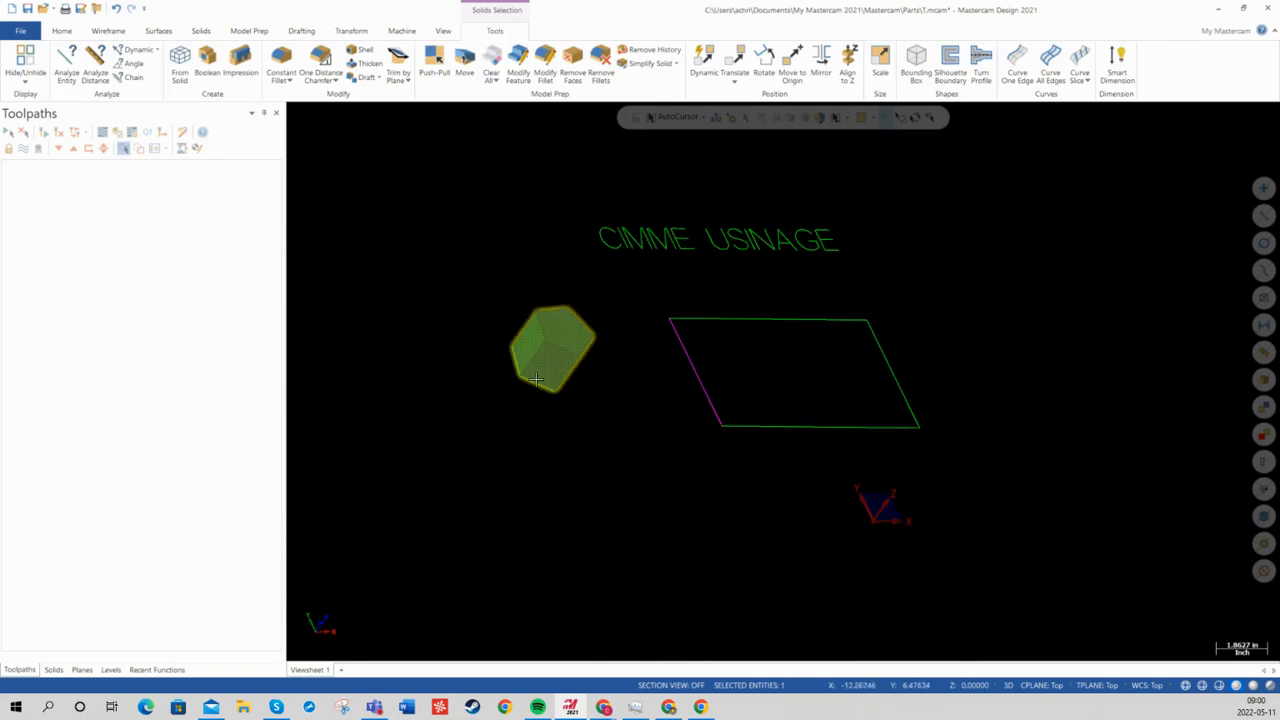
pyautogui.click(549, 355)
pyautogui.click(557, 350)
pyautogui.press('Delete')
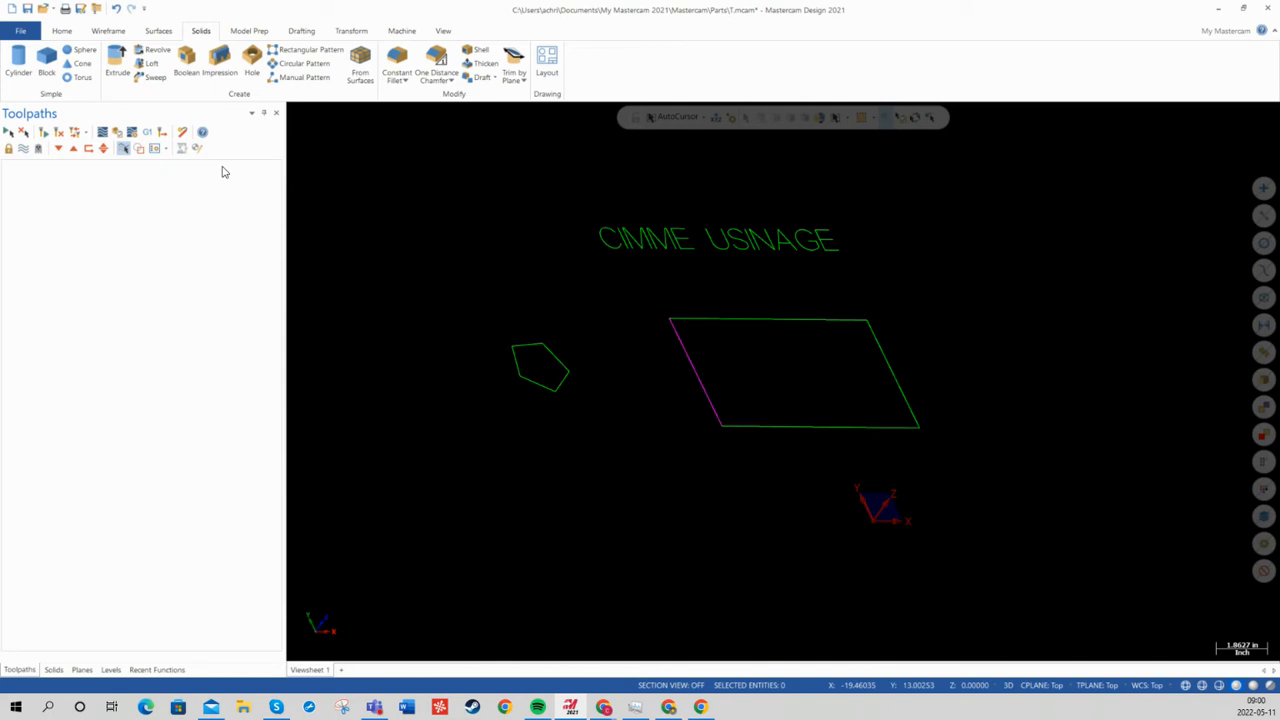
pyautogui.click(116, 8)
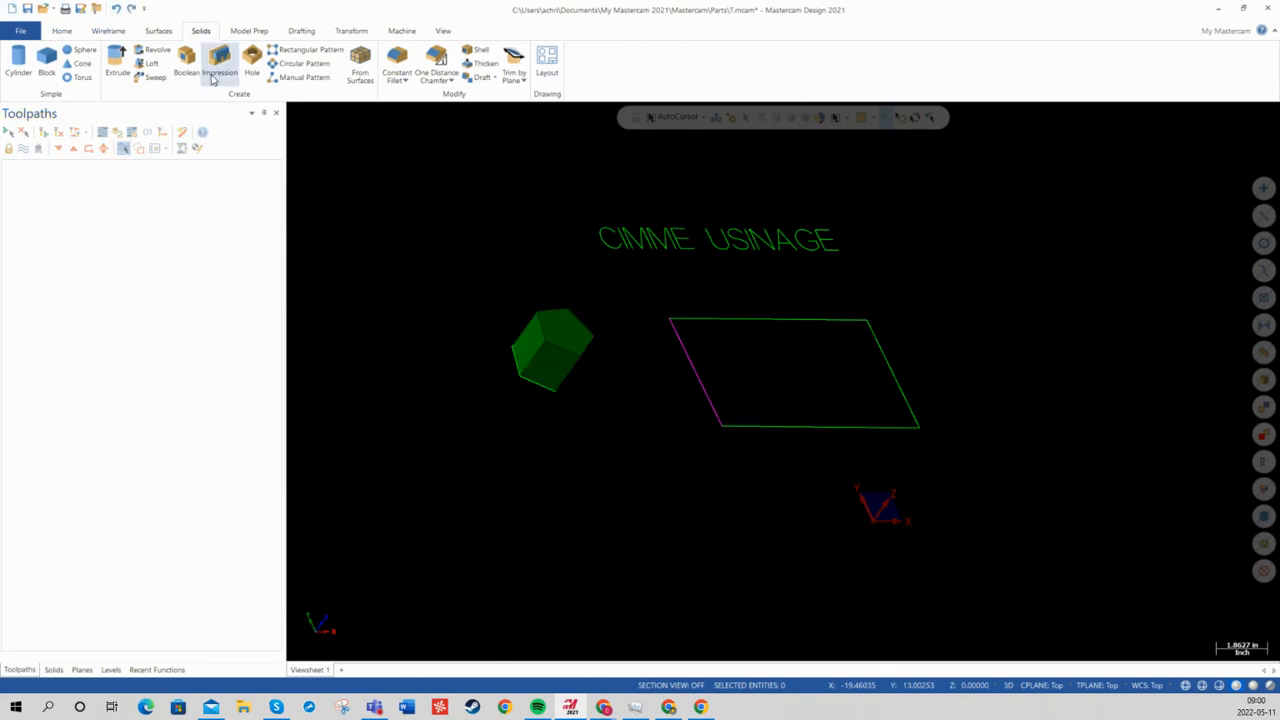
pyautogui.click(159, 31)
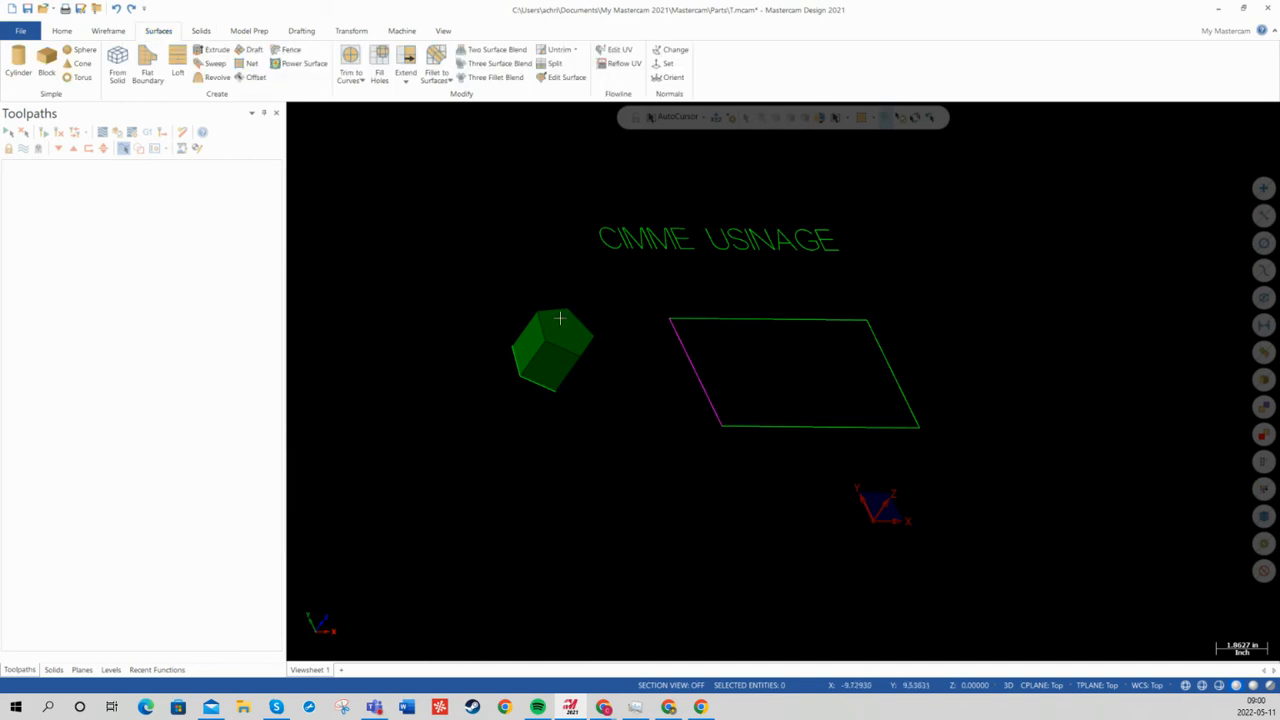
pyautogui.rightClick(494, 255)
pyautogui.click(521, 331)
pyautogui.click(249, 31)
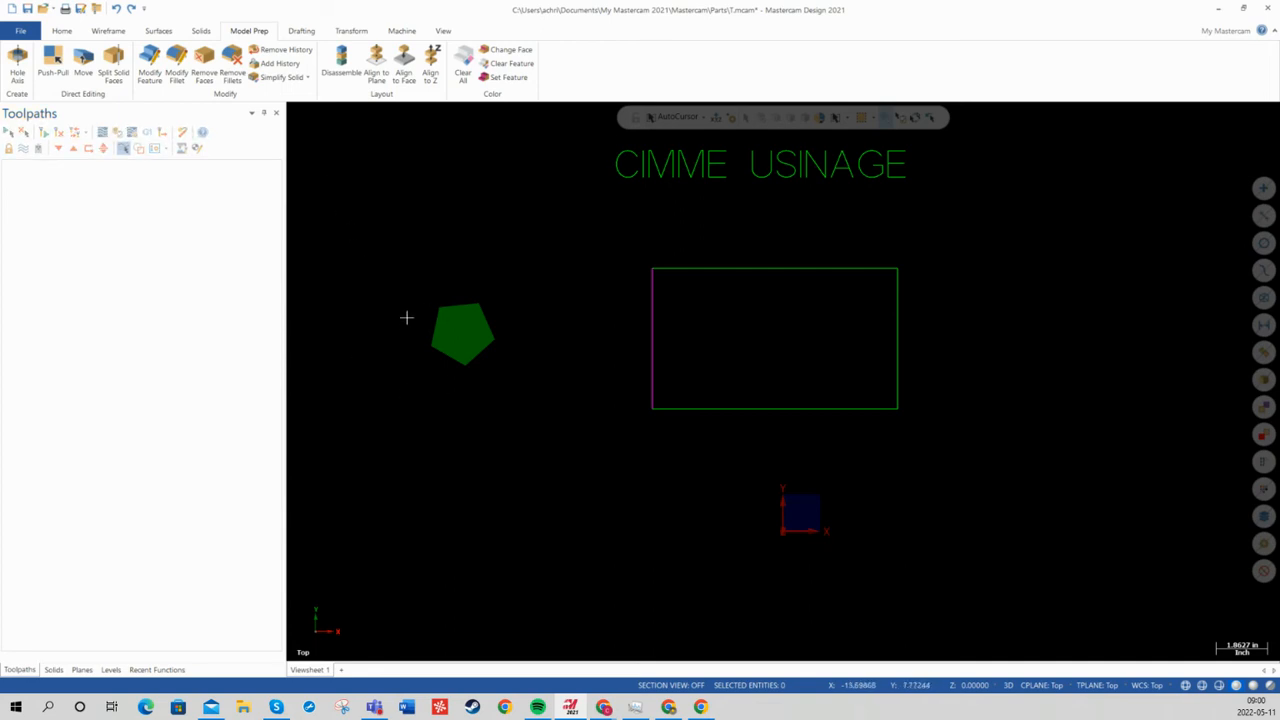
pyautogui.moveTo(457, 369); pyautogui.dragTo(517, 327, button='middle')
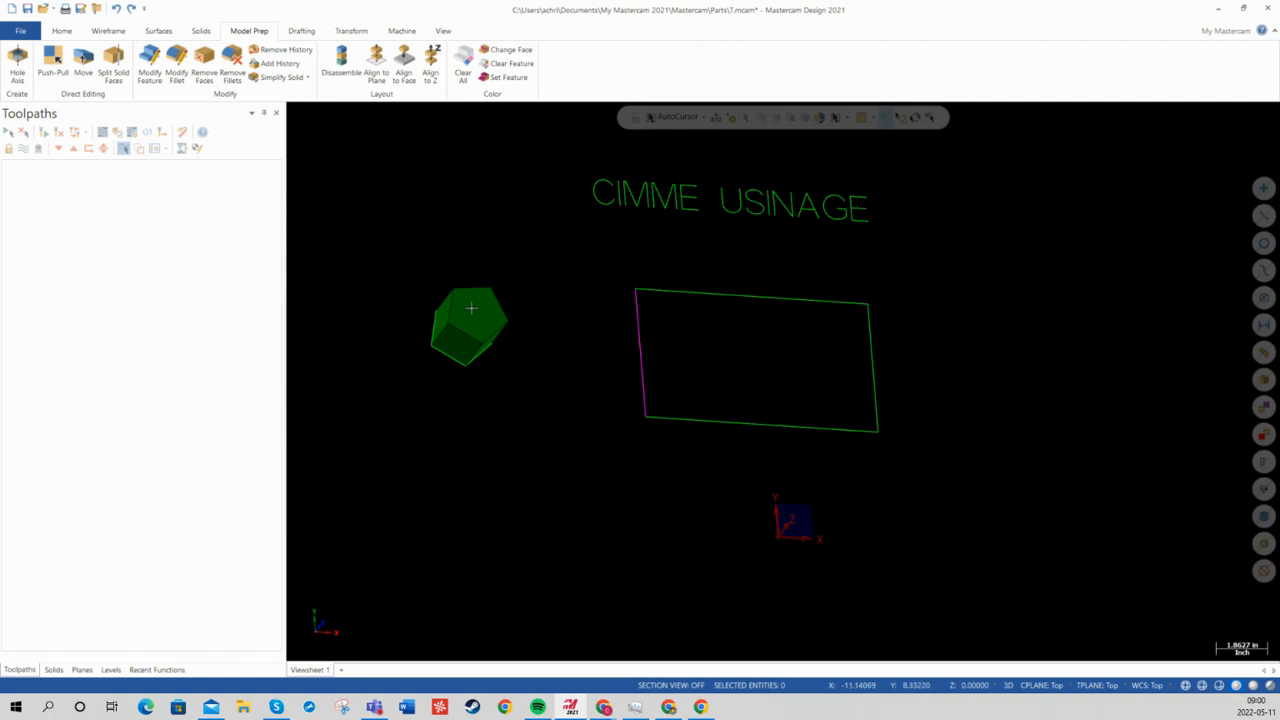
# Step: Copy the pentagon solid to level 100 instead of the active level
pyautogui.click(483, 314)
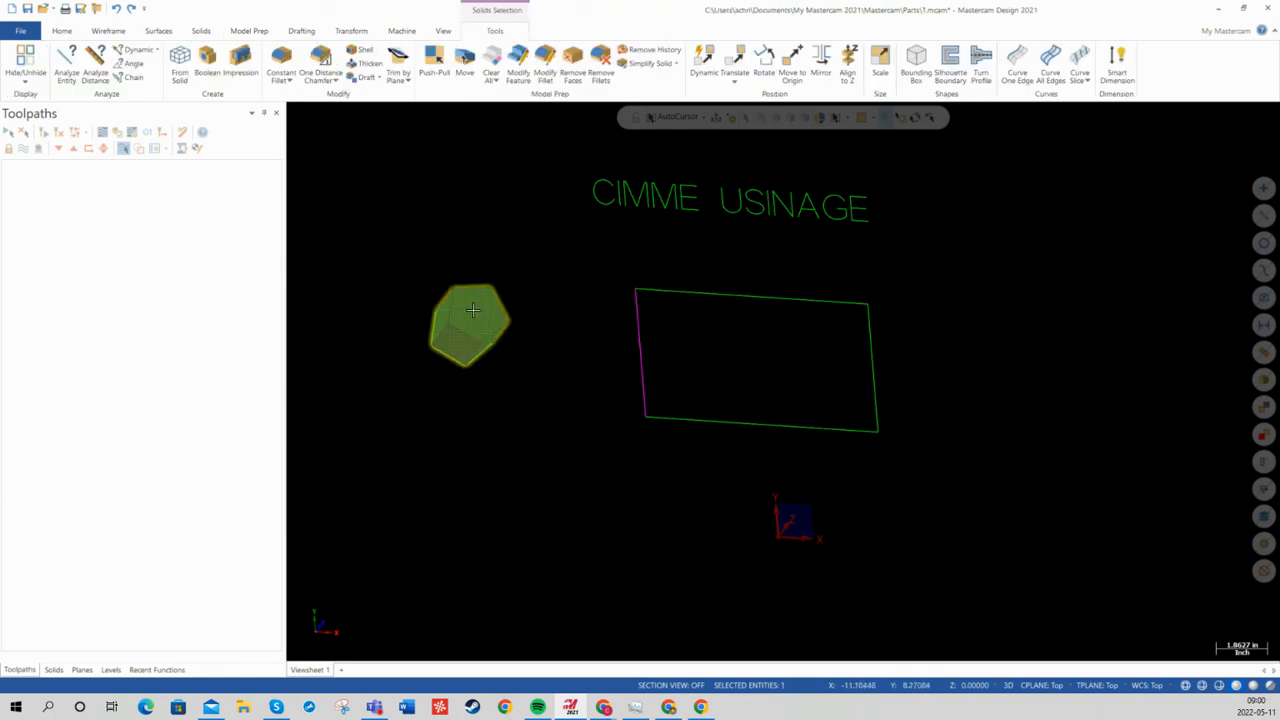
pyautogui.rightClick(506, 266)
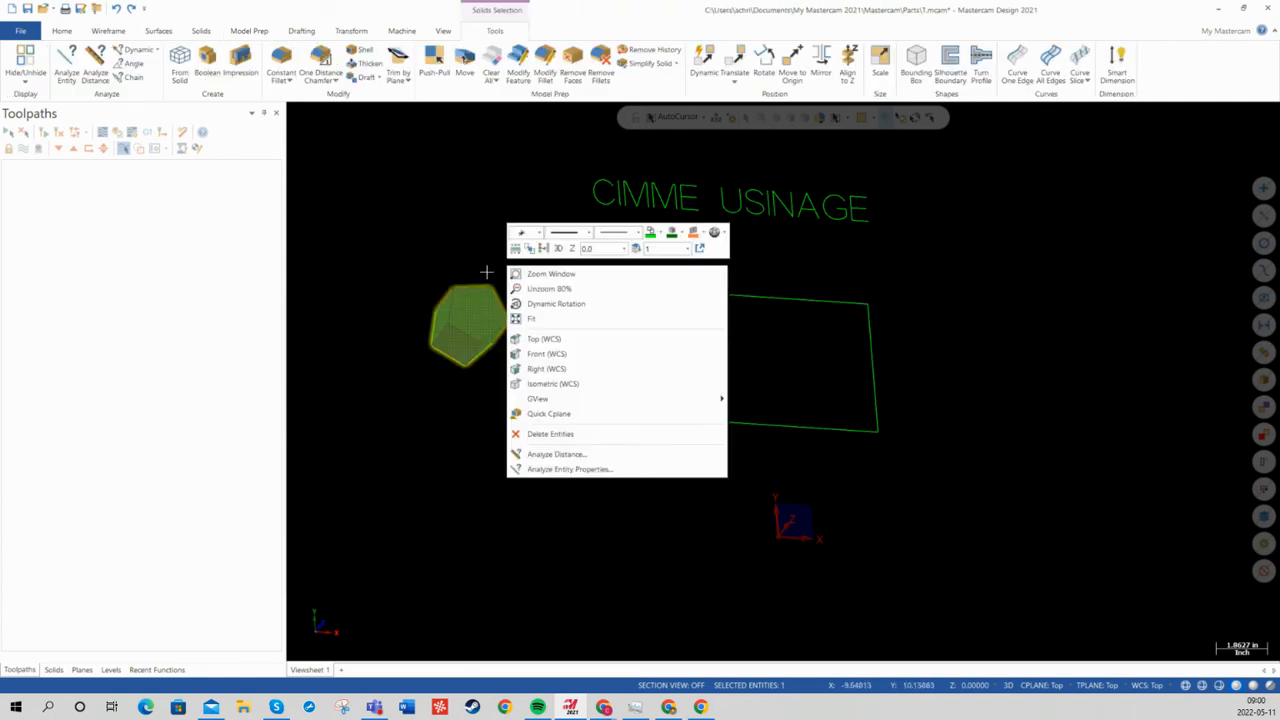
pyautogui.click(636, 249)
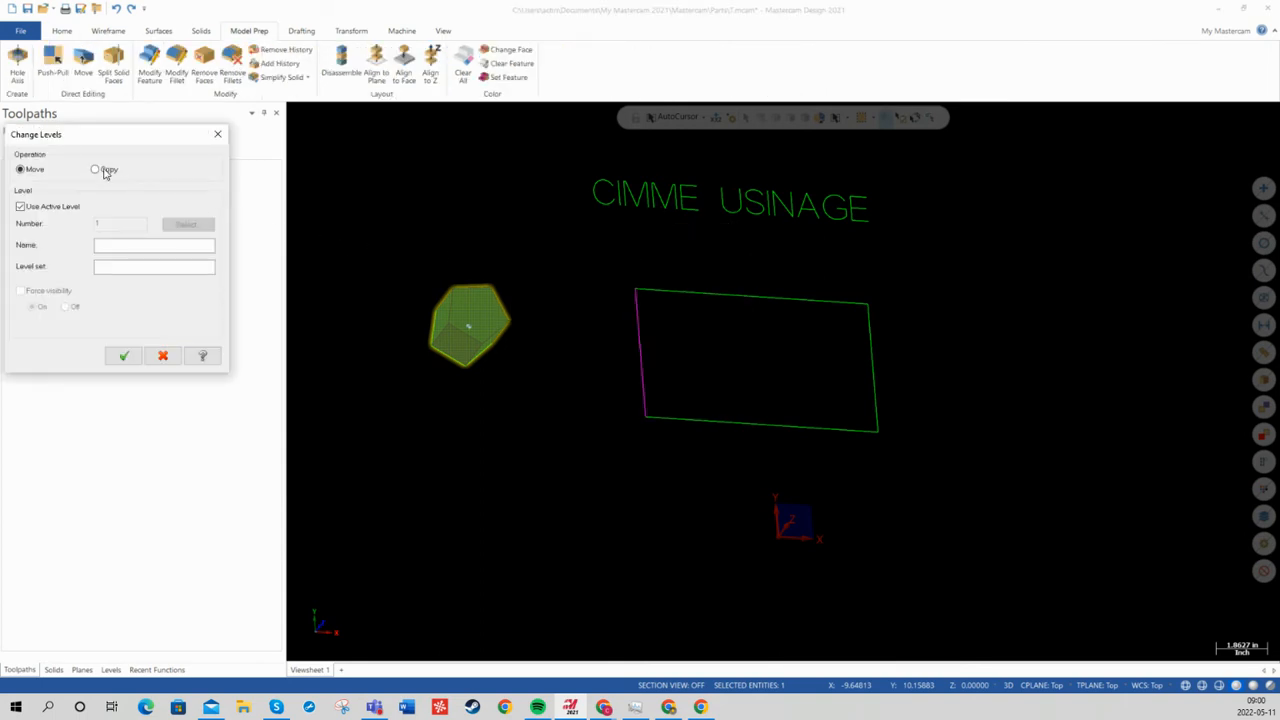
pyautogui.click(48, 207)
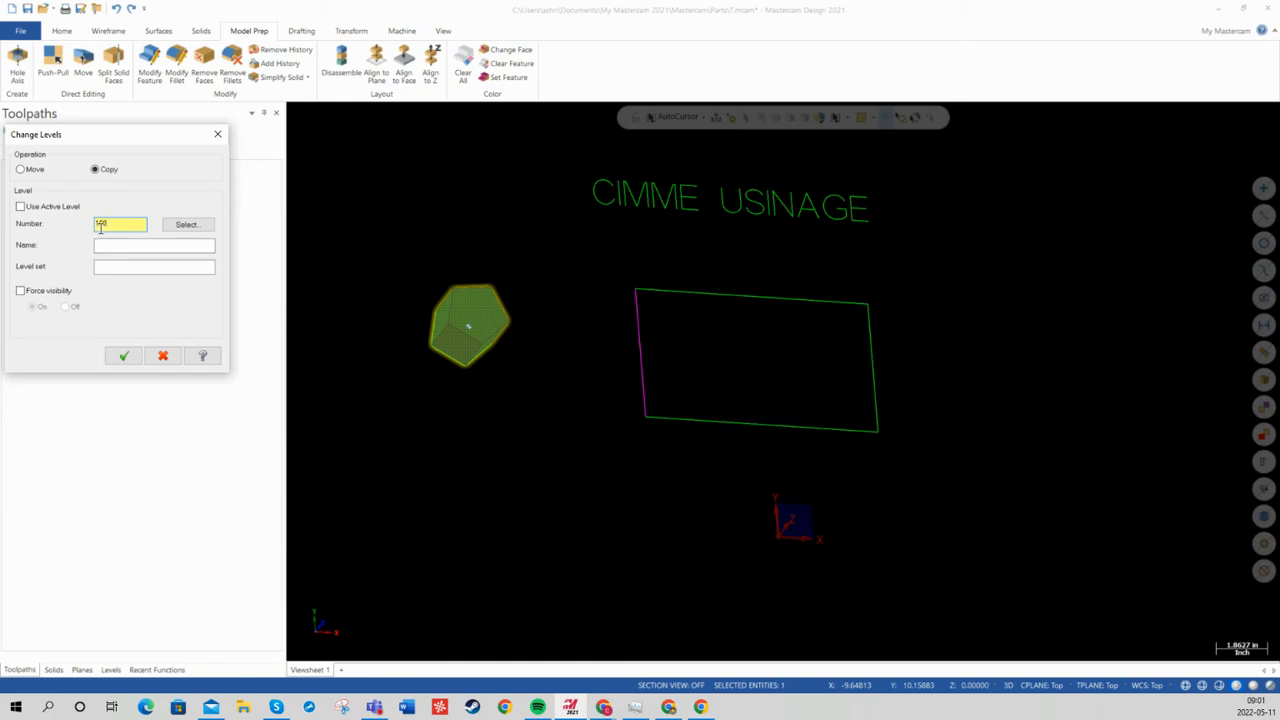
pyautogui.click(124, 356)
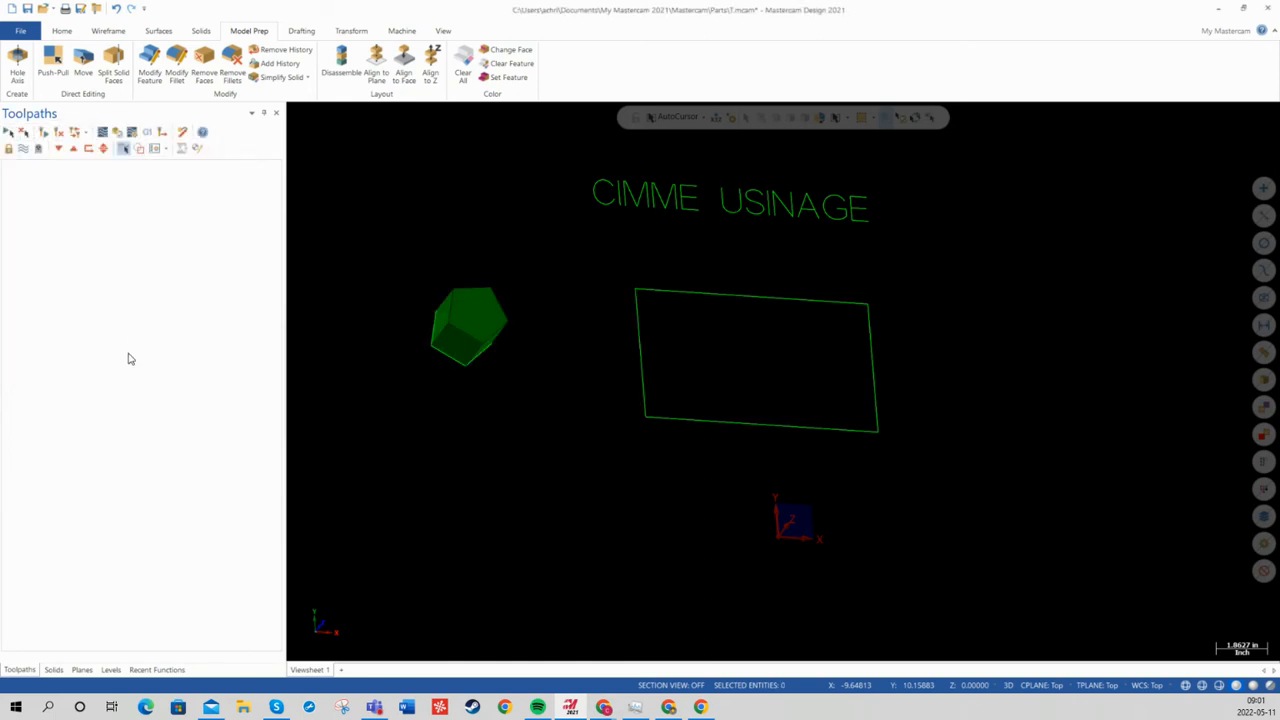
# Step: Make level 100 the active level and toggle the visibility of levels 1 and 100, leaving only level 100 displayed
pyautogui.click(110, 669)
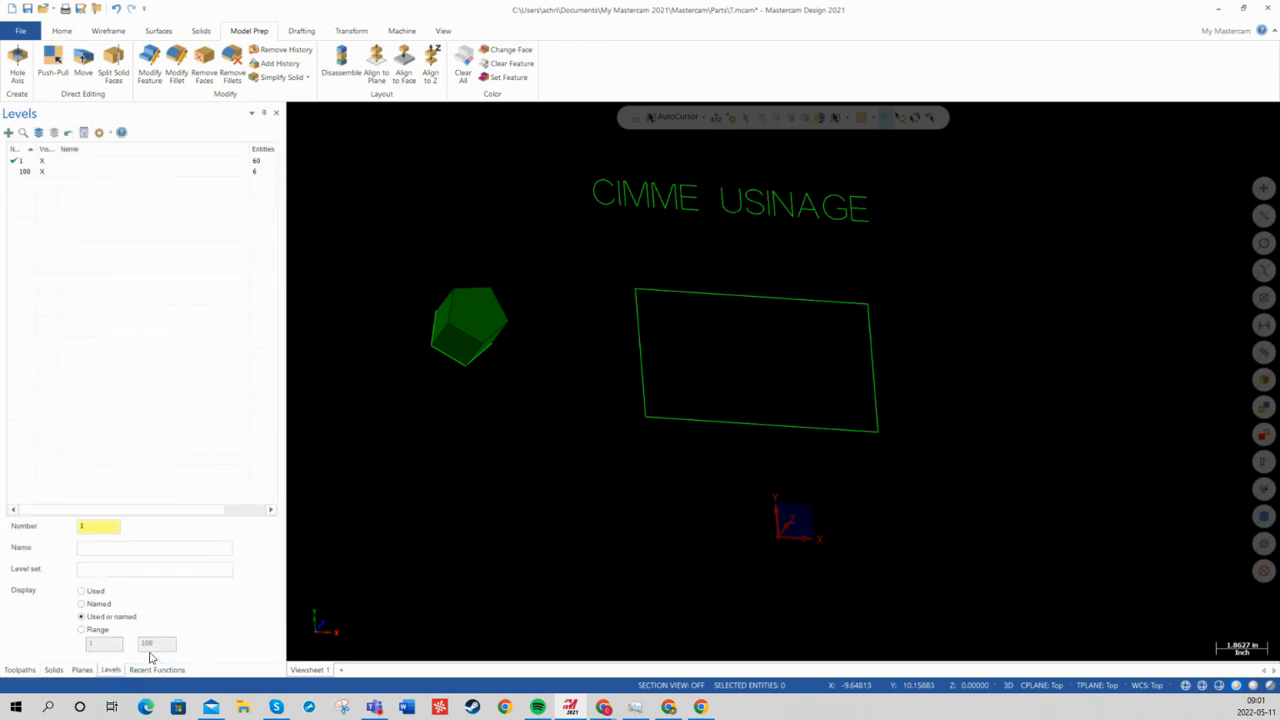
pyautogui.click(42, 168)
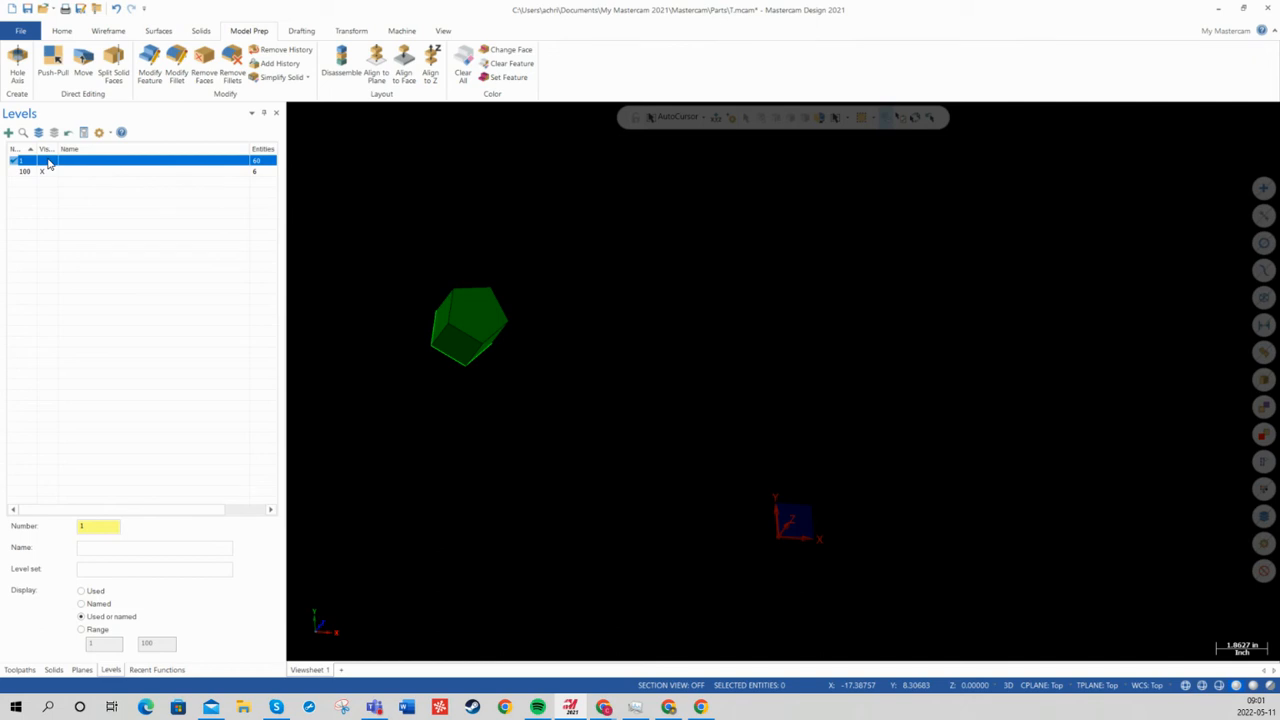
pyautogui.click(46, 162)
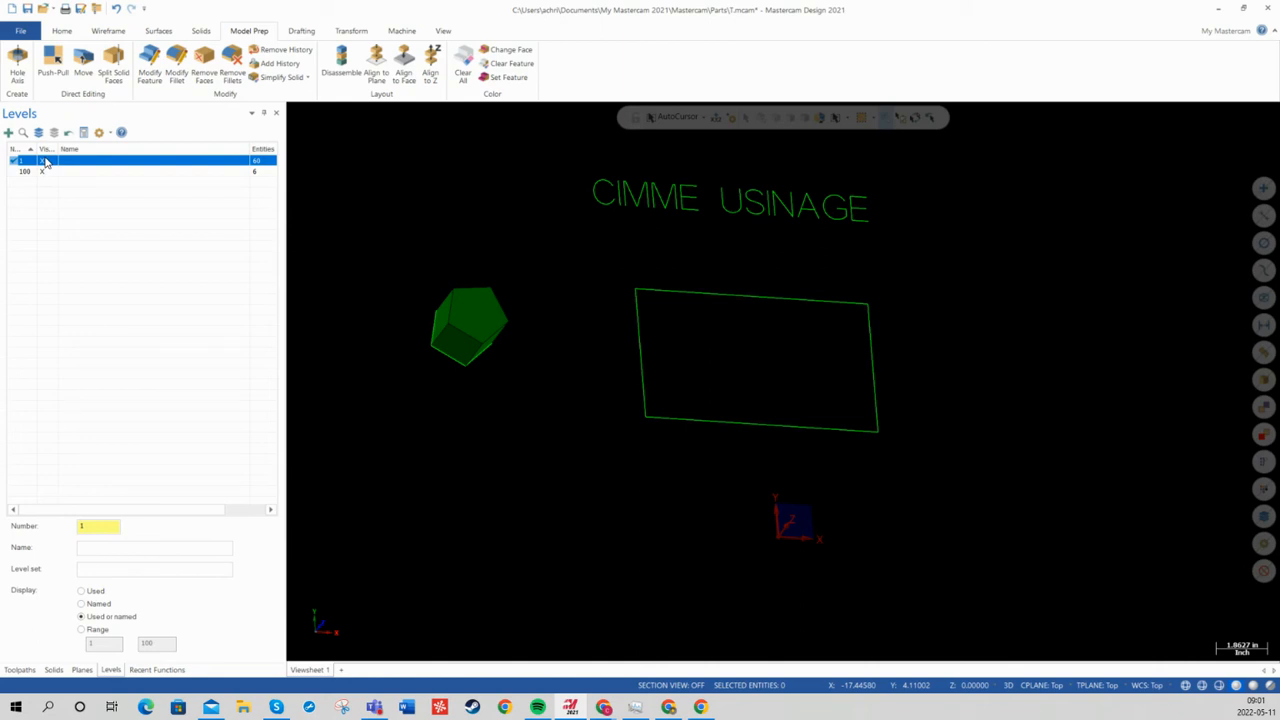
pyautogui.click(45, 163)
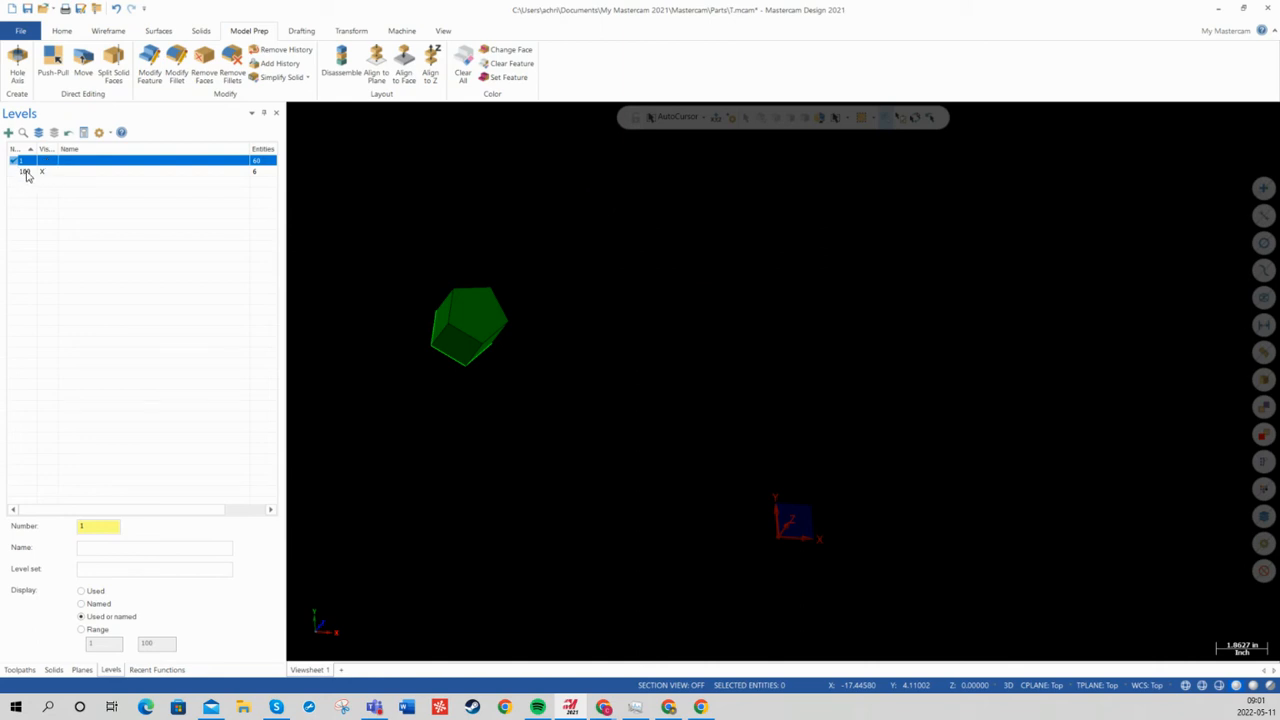
pyautogui.click(26, 172)
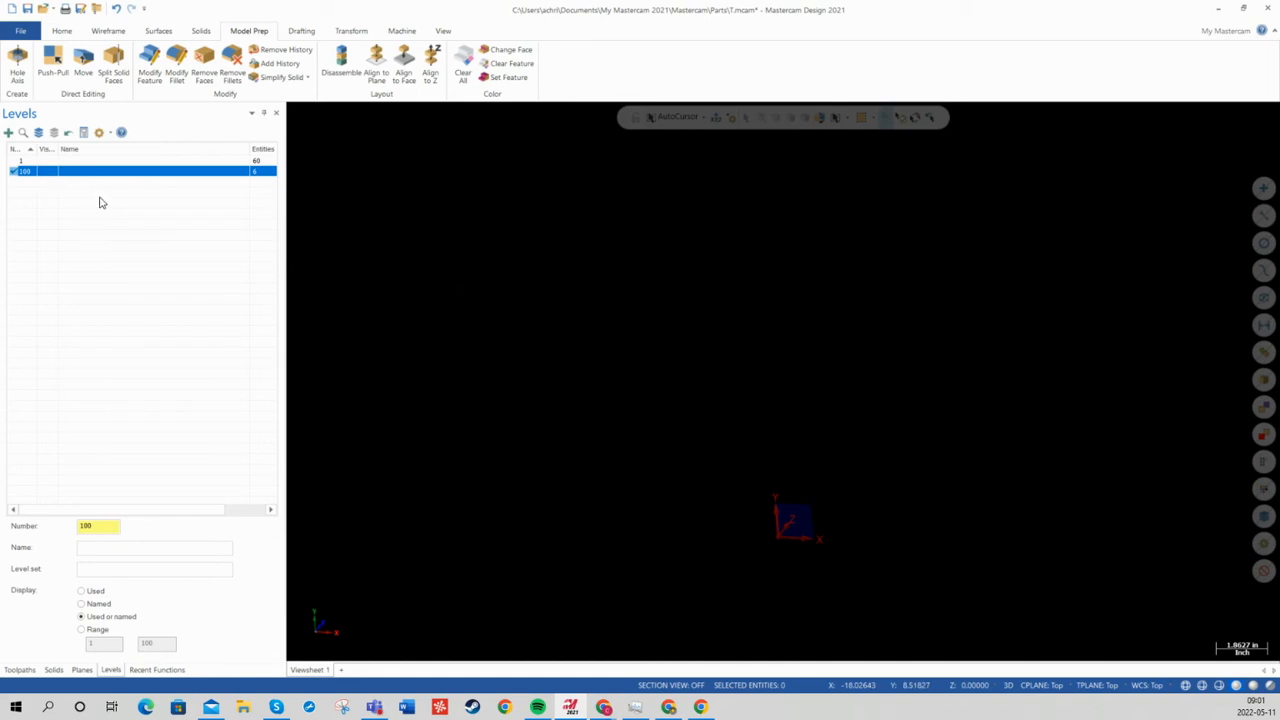
pyautogui.click(45, 161)
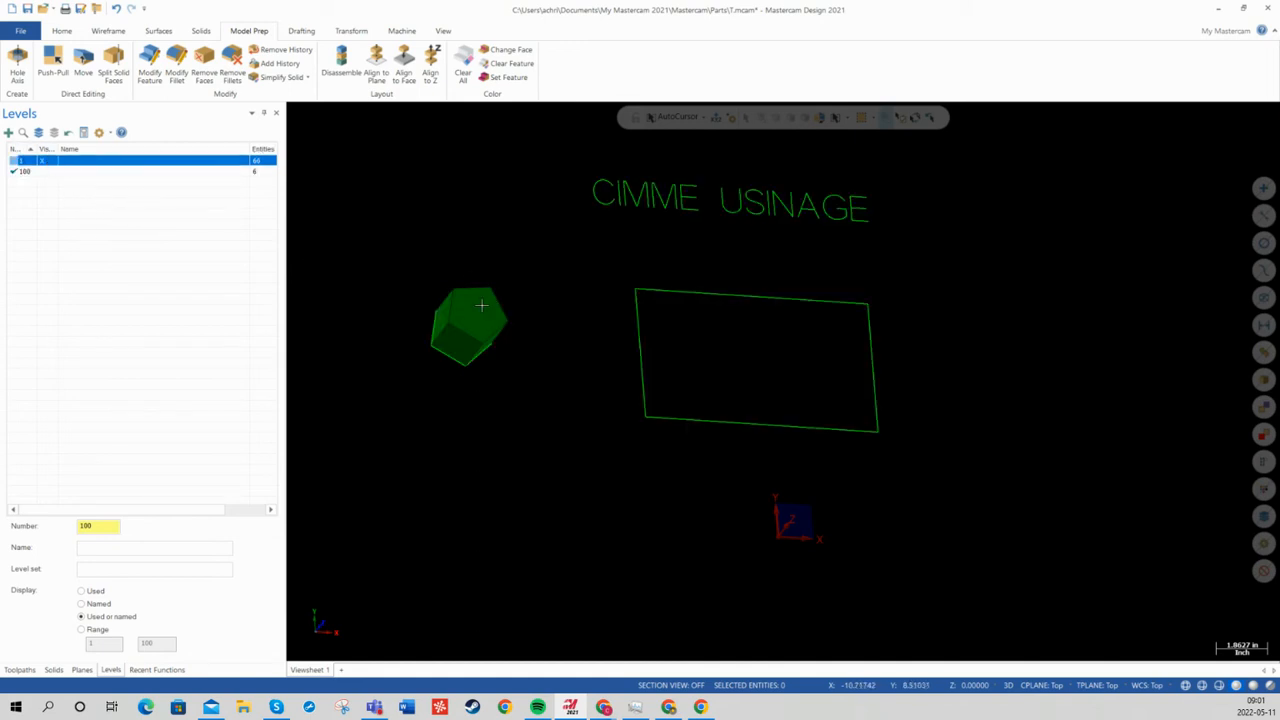
pyautogui.click(48, 171)
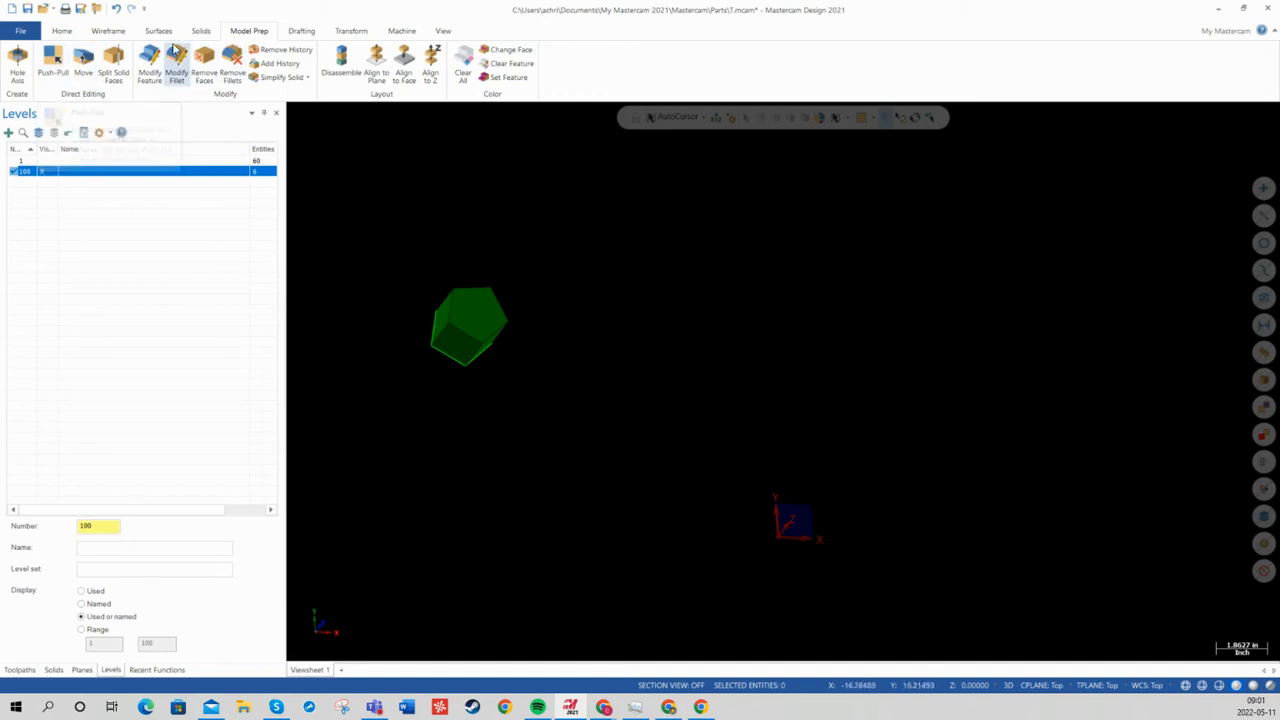
# Step: Remove the pentagon solid's history and push-pull its end face outward to lengthen the body
pyautogui.click(52, 65)
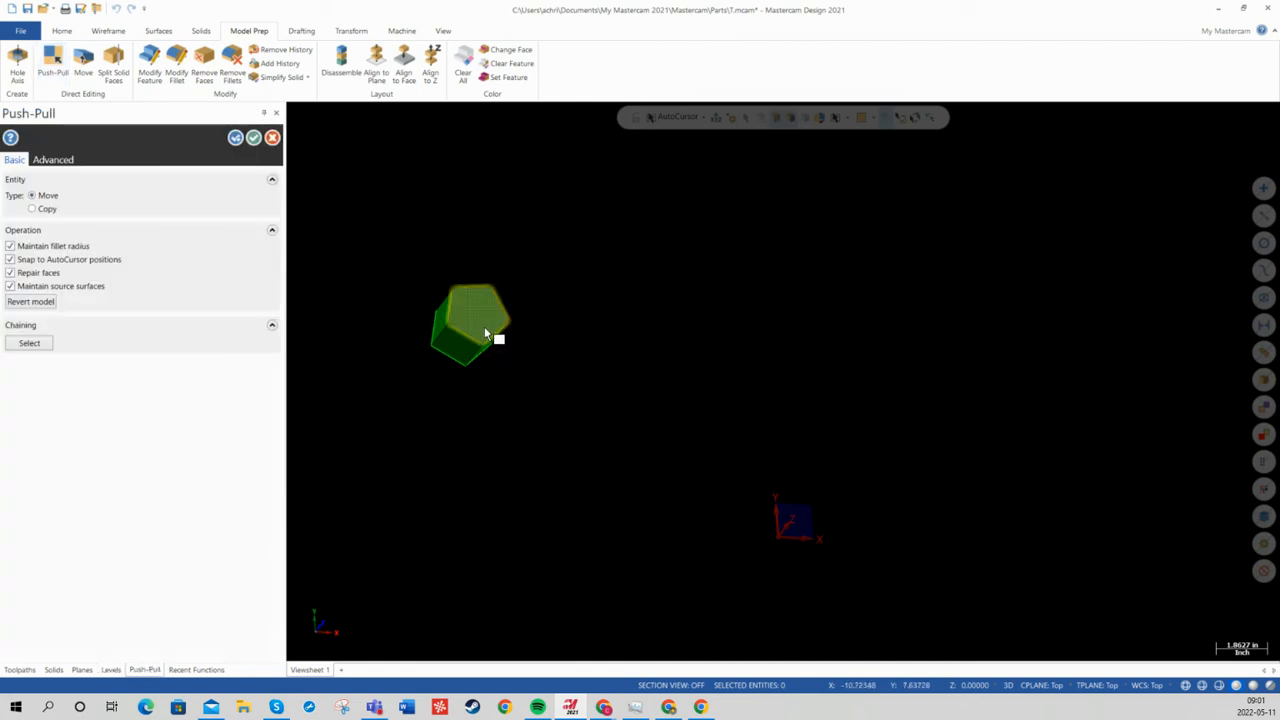
pyautogui.moveTo(511, 437)
pyautogui.mouseDown(button='middle')
pyautogui.moveTo(577, 486)
pyautogui.moveTo(585, 357)
pyautogui.mouseUp(button='middle')
pyautogui.scroll(2, 575, 345)
pyautogui.click(576, 347)
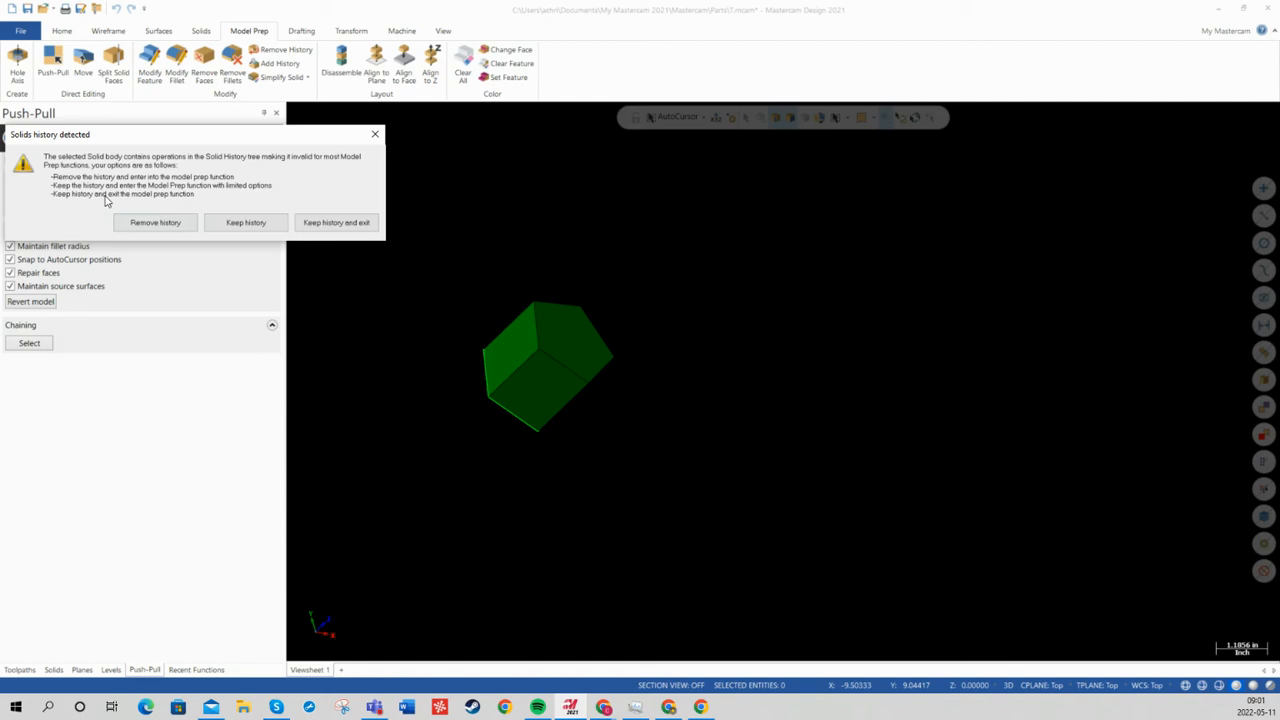
pyautogui.click(136, 222)
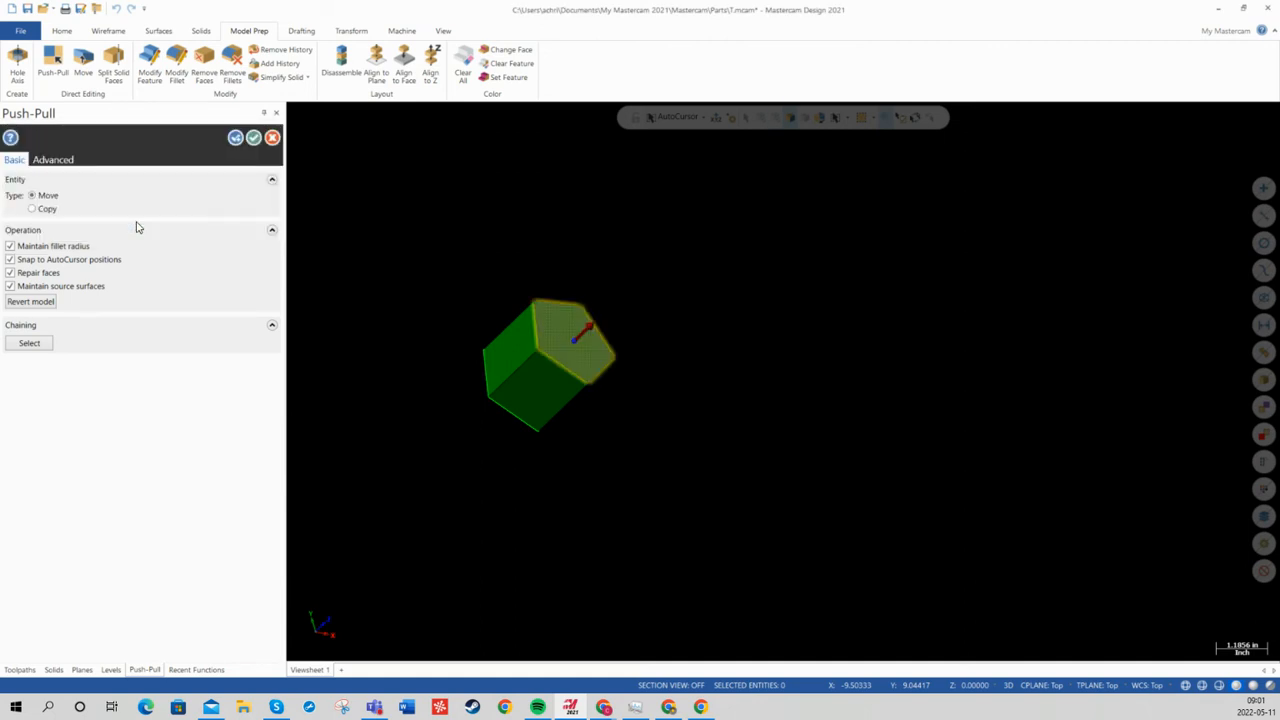
pyautogui.moveTo(557, 313); pyautogui.dragTo(626, 311)
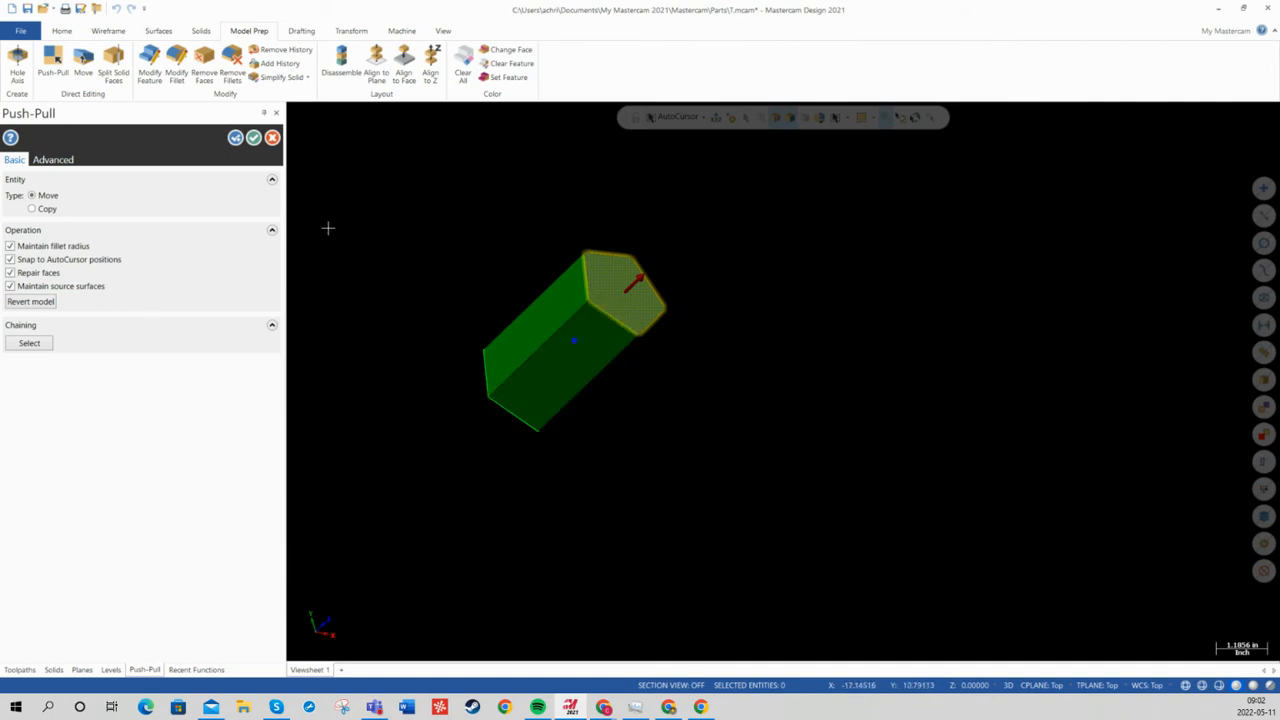
# Step: Push-pull two side faces of the pentagon solid outward and apply the changes
pyautogui.click(518, 326)
pyautogui.moveTo(518, 326); pyautogui.dragTo(471, 300)
pyautogui.click(554, 391)
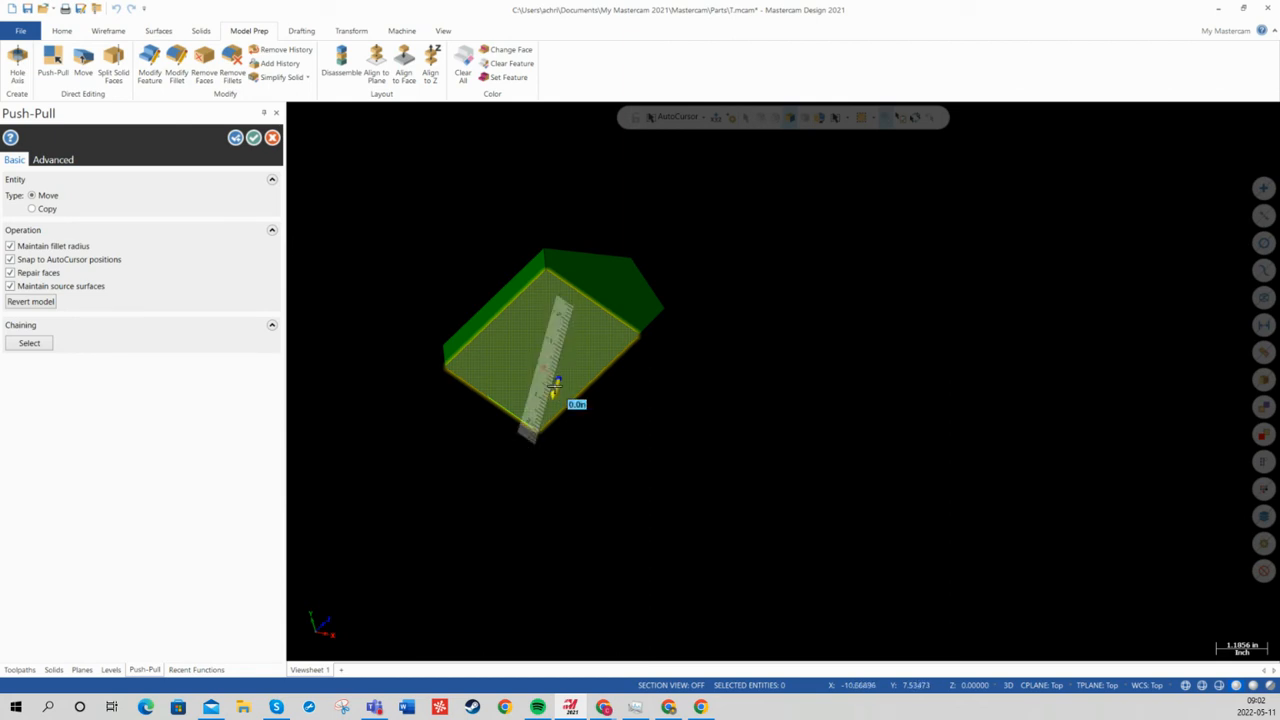
pyautogui.click(559, 376)
pyautogui.moveTo(654, 411); pyautogui.dragTo(657, 461, button='middle')
pyautogui.click(620, 379)
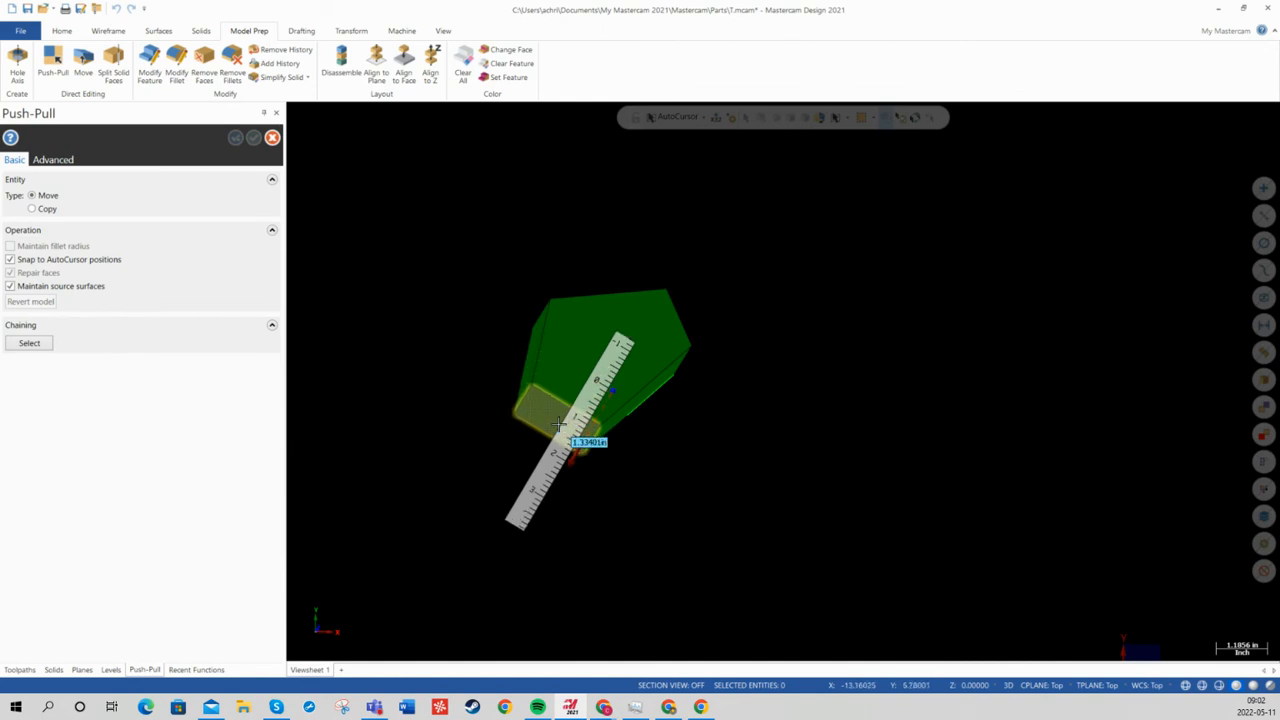
pyautogui.click(562, 425)
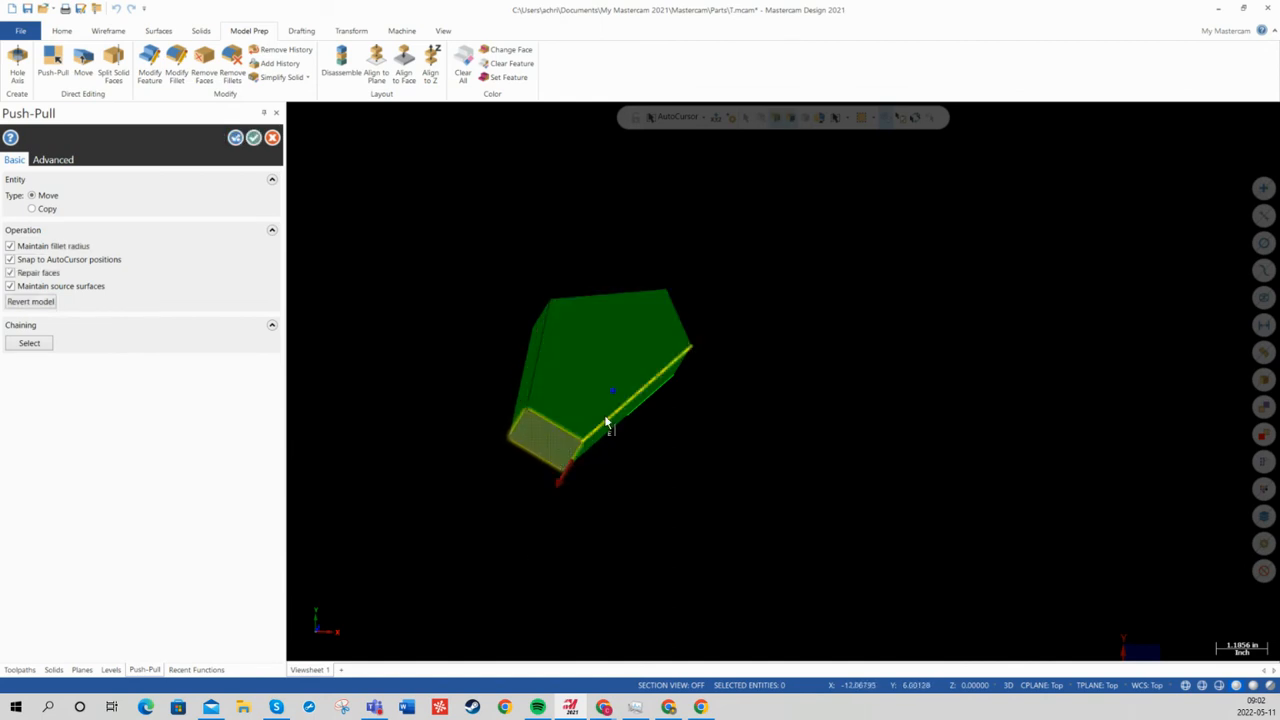
pyautogui.moveTo(597, 423); pyautogui.dragTo(434, 417, button='middle')
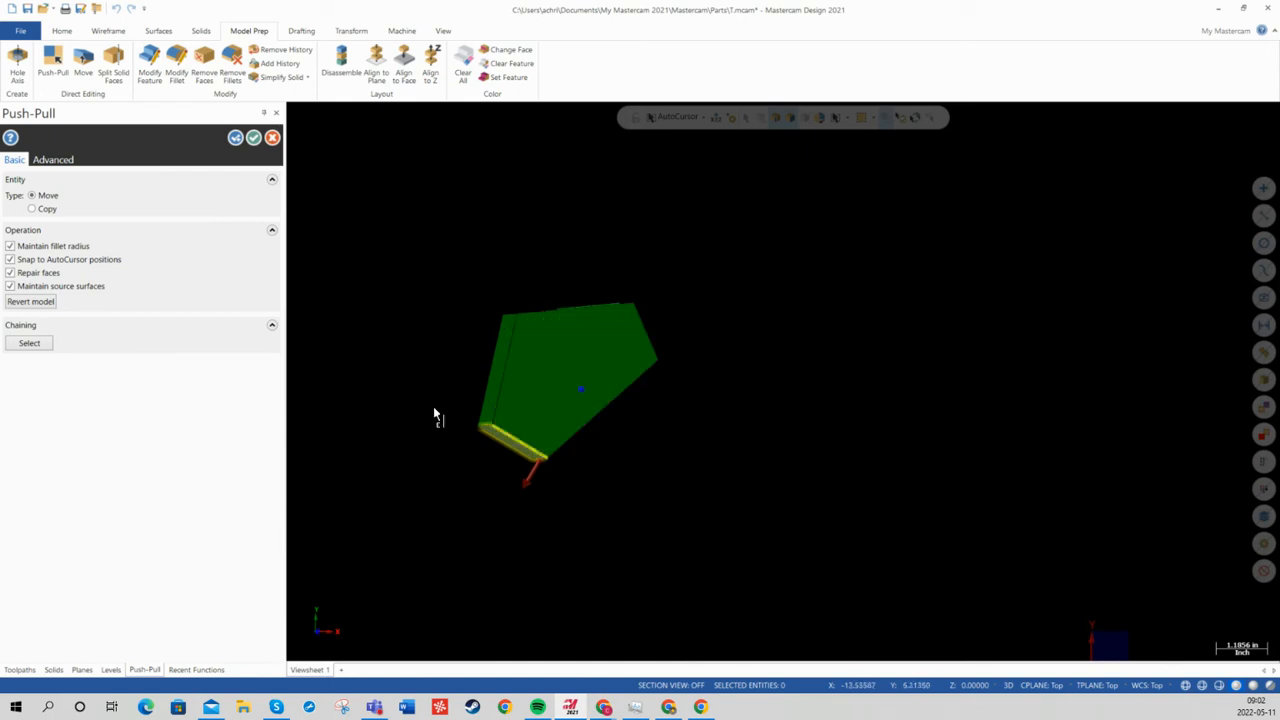
pyautogui.click(236, 137)
pyautogui.moveTo(574, 351); pyautogui.dragTo(628, 354, button='middle')
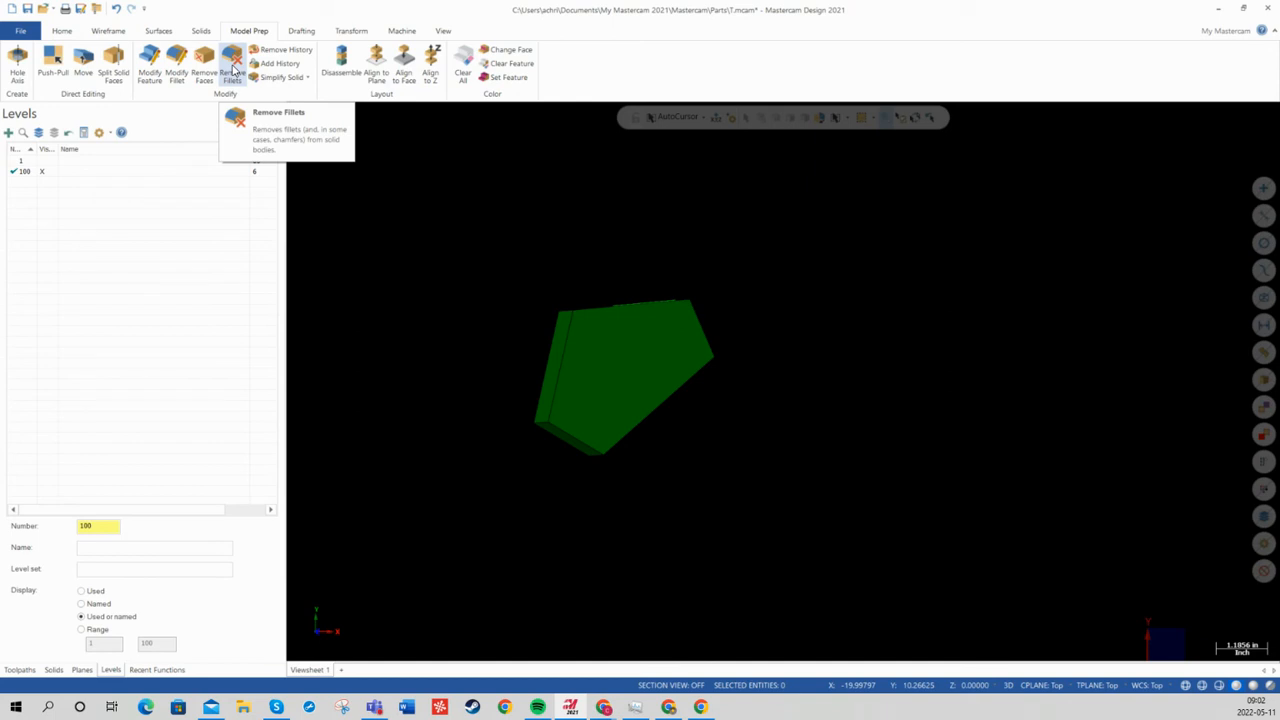
# Step: Show the Drafting commands and set the graphics view to Top (WCS)
pyautogui.click(301, 32)
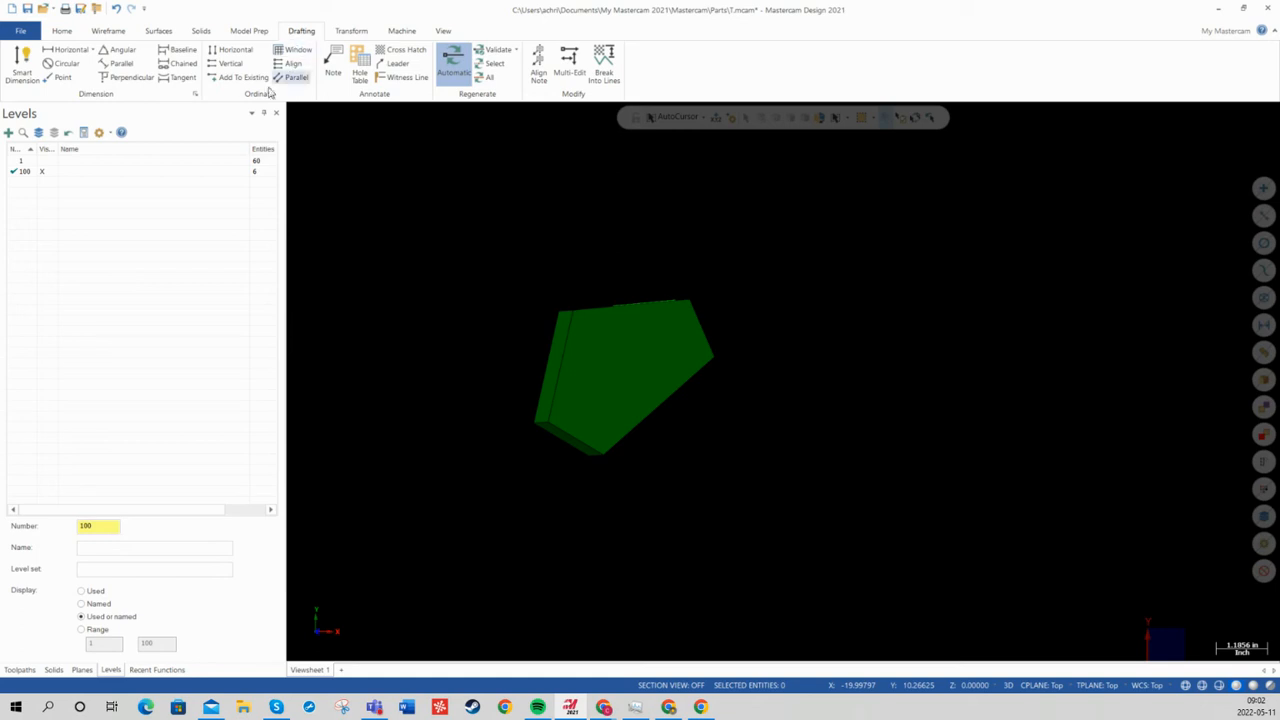
pyautogui.rightClick(668, 250)
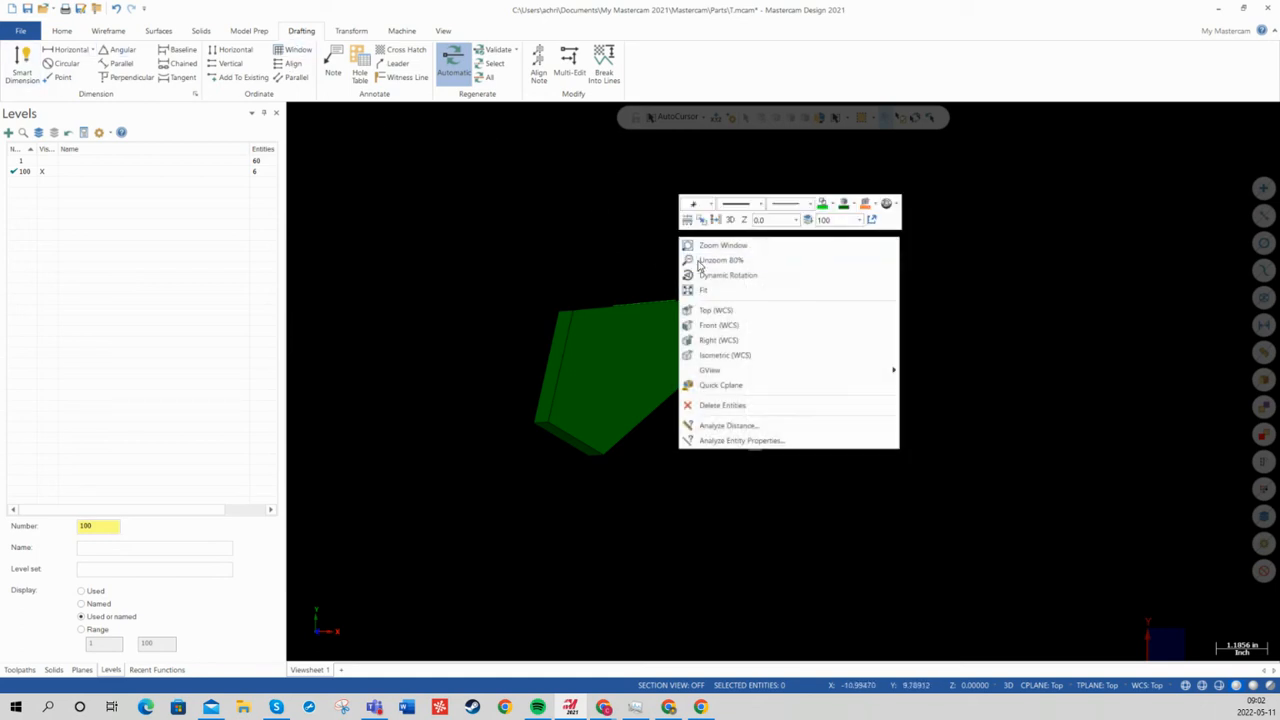
pyautogui.click(697, 308)
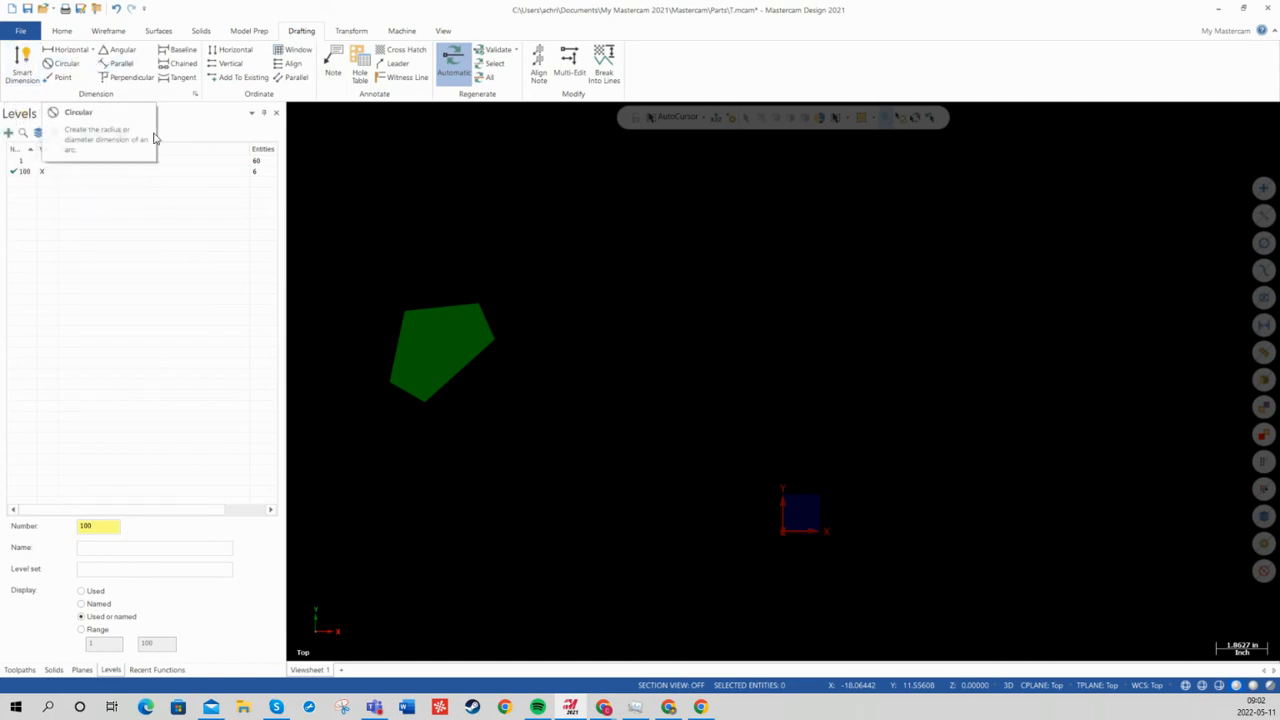
# Step: Try a Smart Dimension on the pentagon solid's upper edge using the Auto method
pyautogui.click(16, 62)
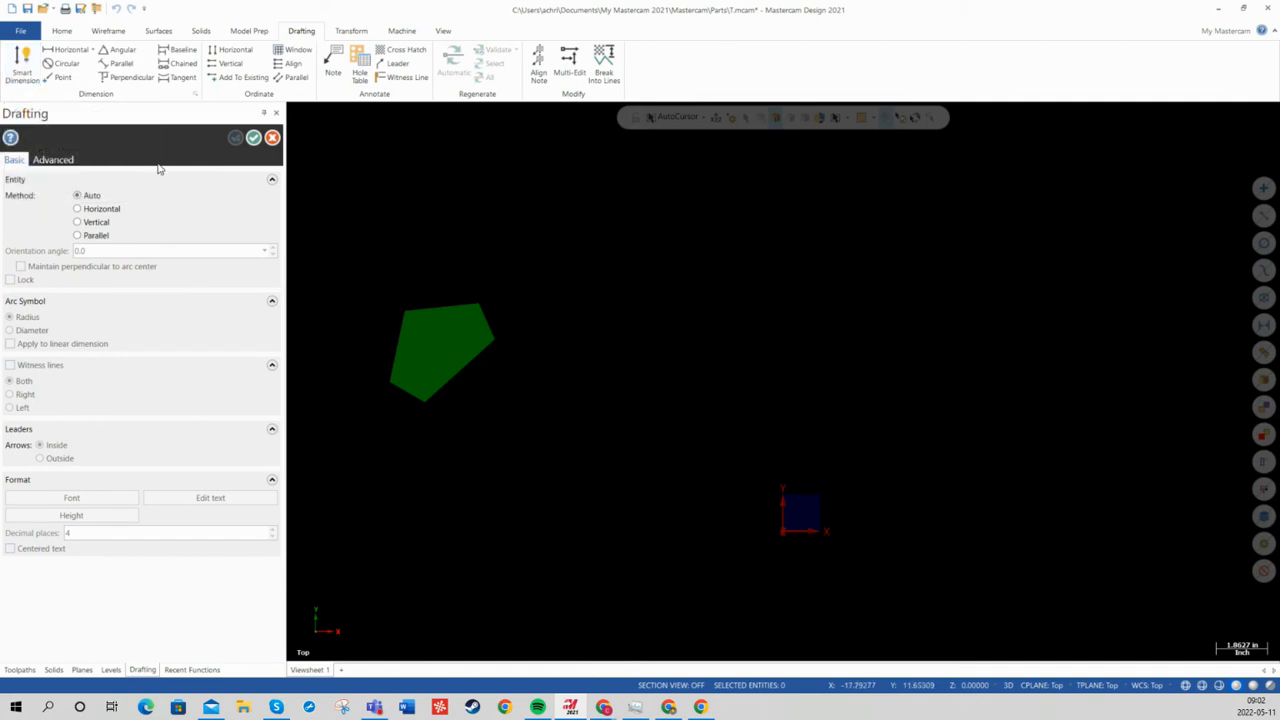
pyautogui.click(477, 303)
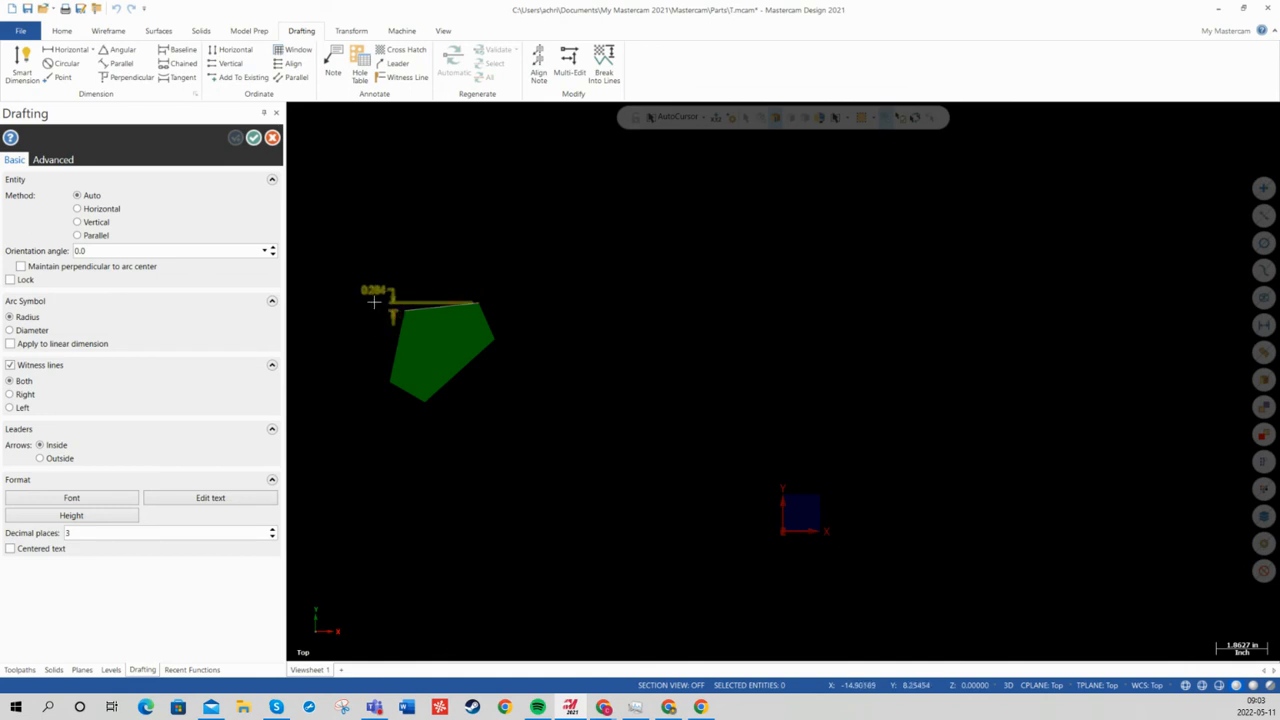
pyautogui.click(270, 139)
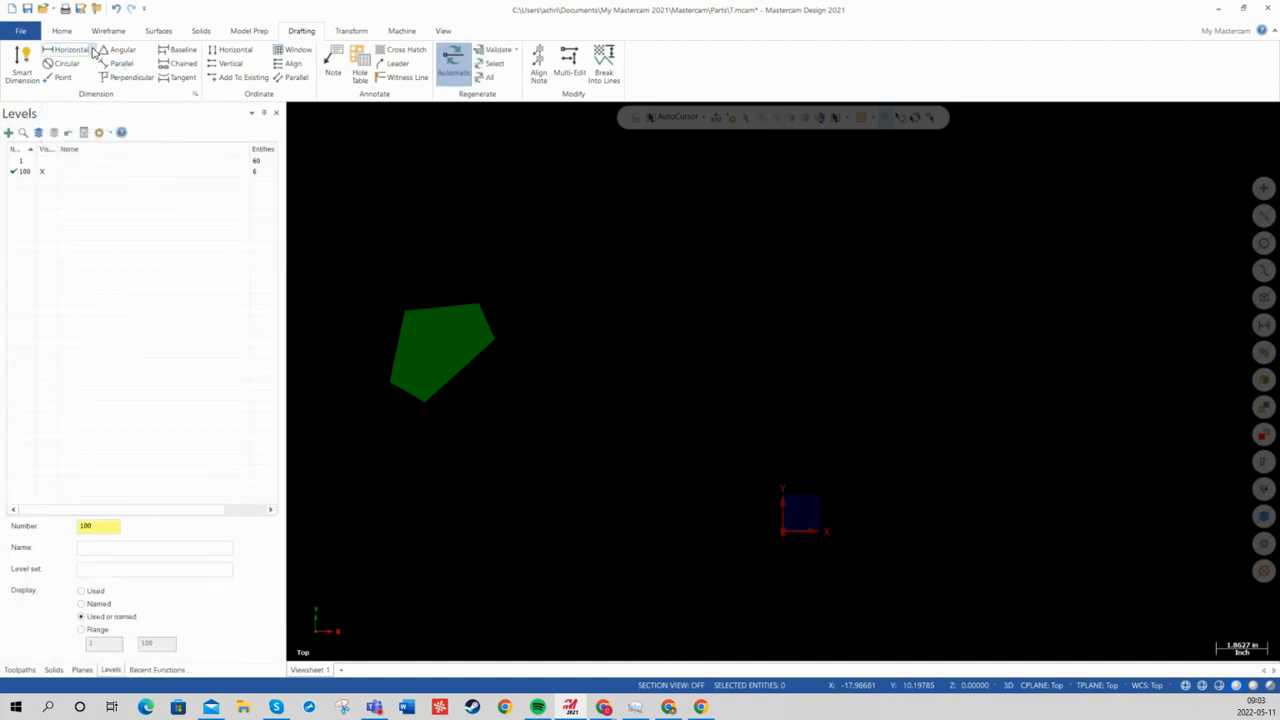
pyautogui.click(93, 49)
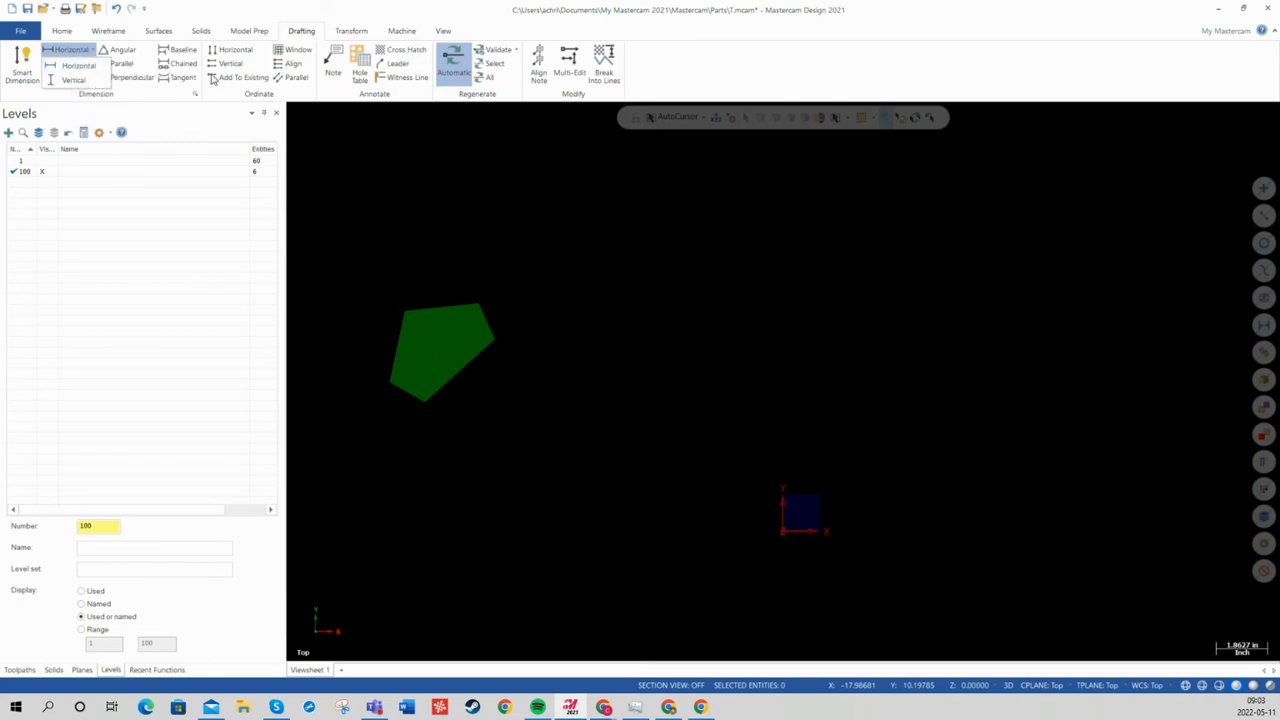
# Step: Create a note reading "CIMME USINAGE" and place it just above the pentagon solid
pyautogui.click(333, 76)
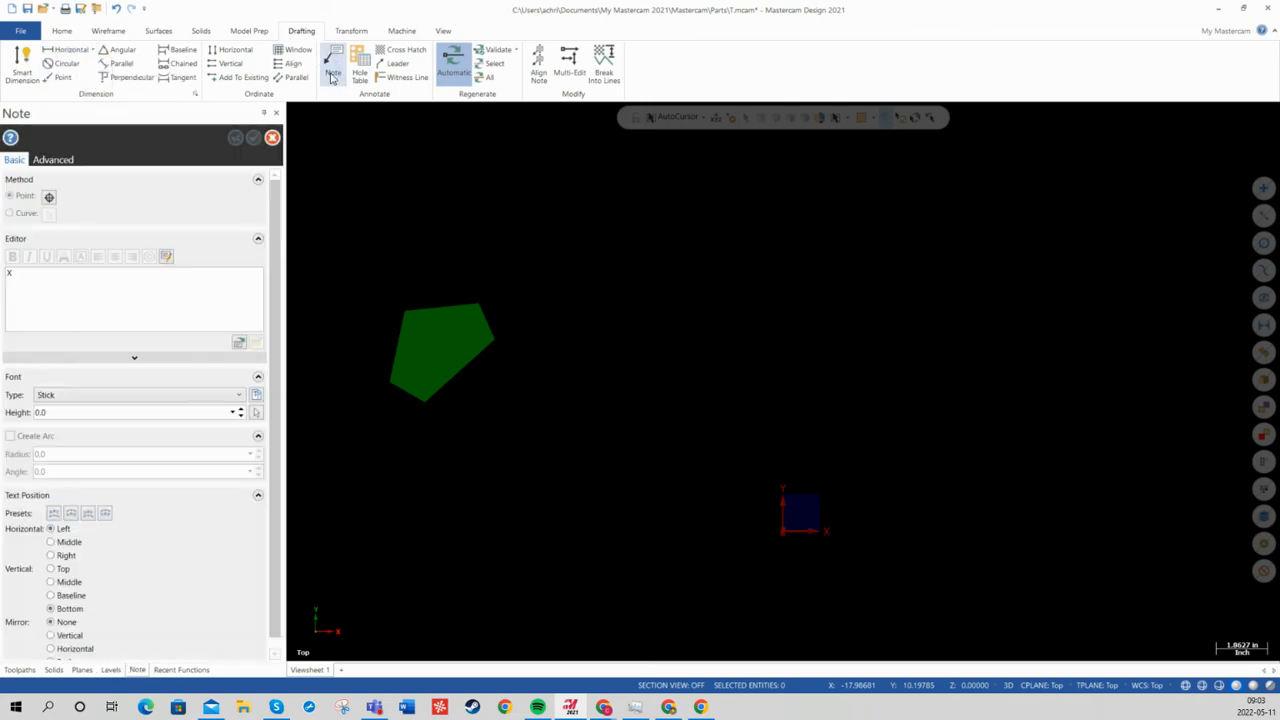
pyautogui.click(97, 289)
pyautogui.write('Ci')
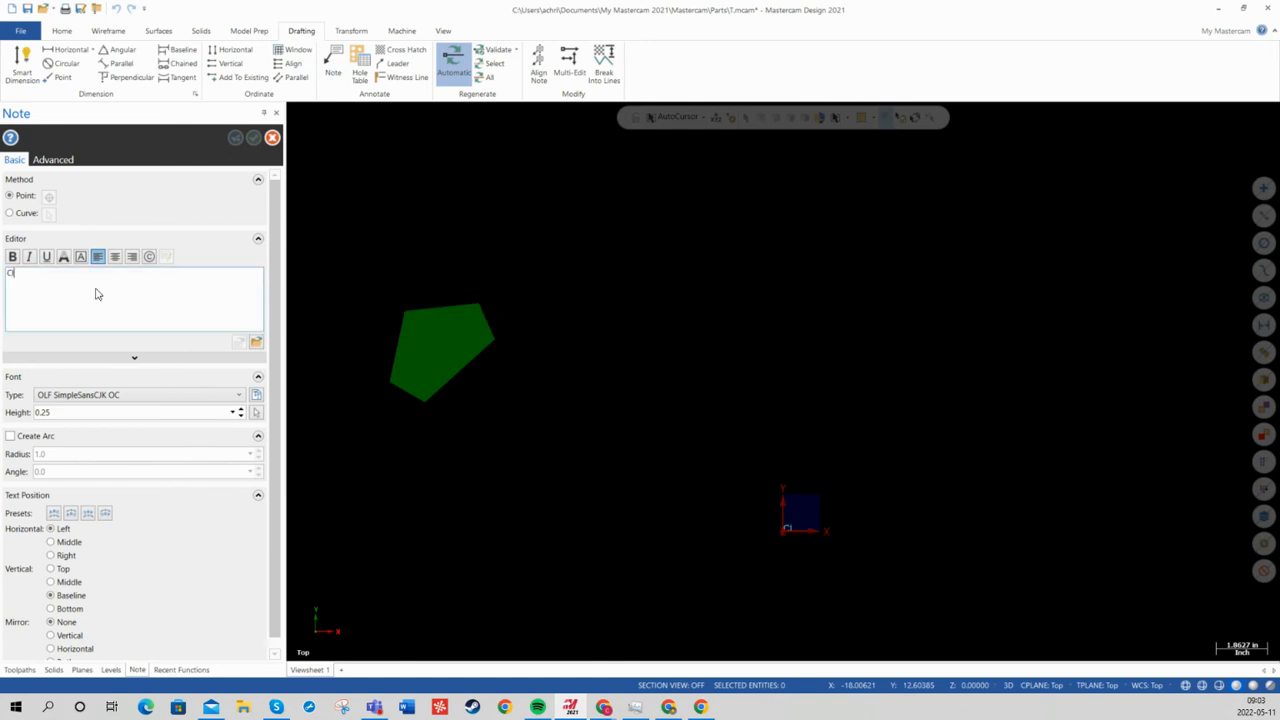
pyautogui.write('MME')
pyautogui.write('_USINAGE')
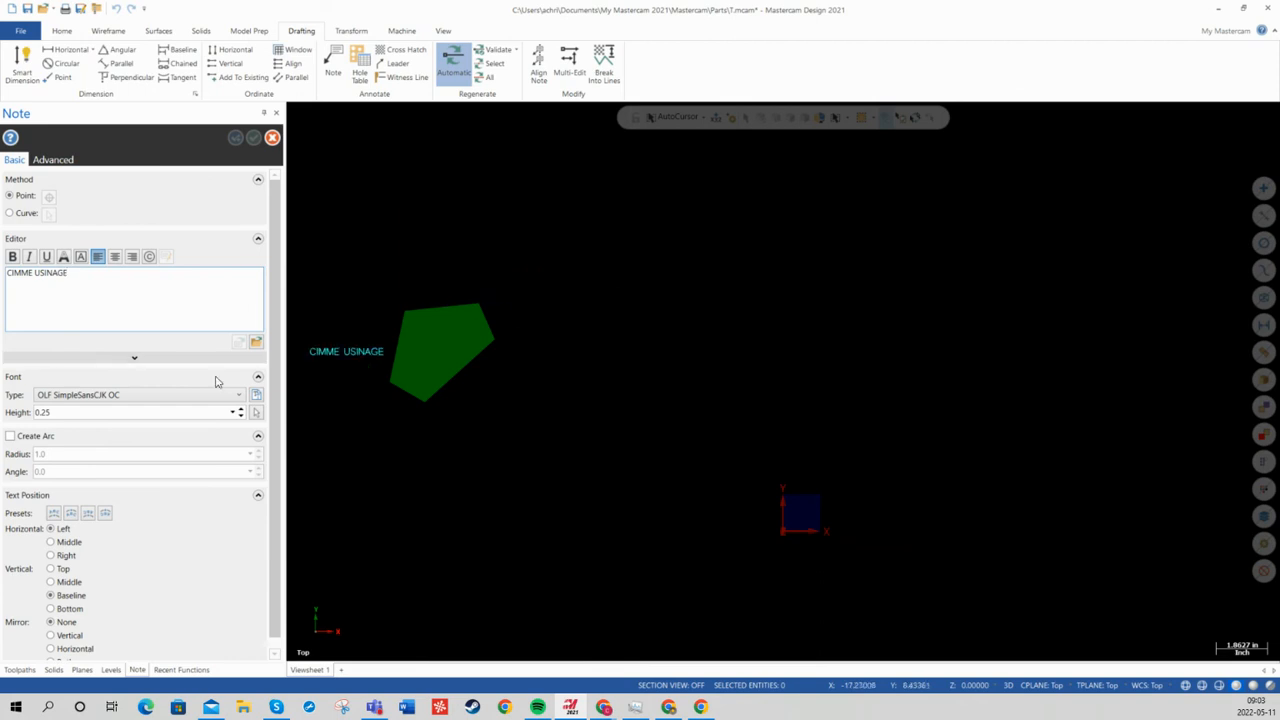
pyautogui.click(460, 291)
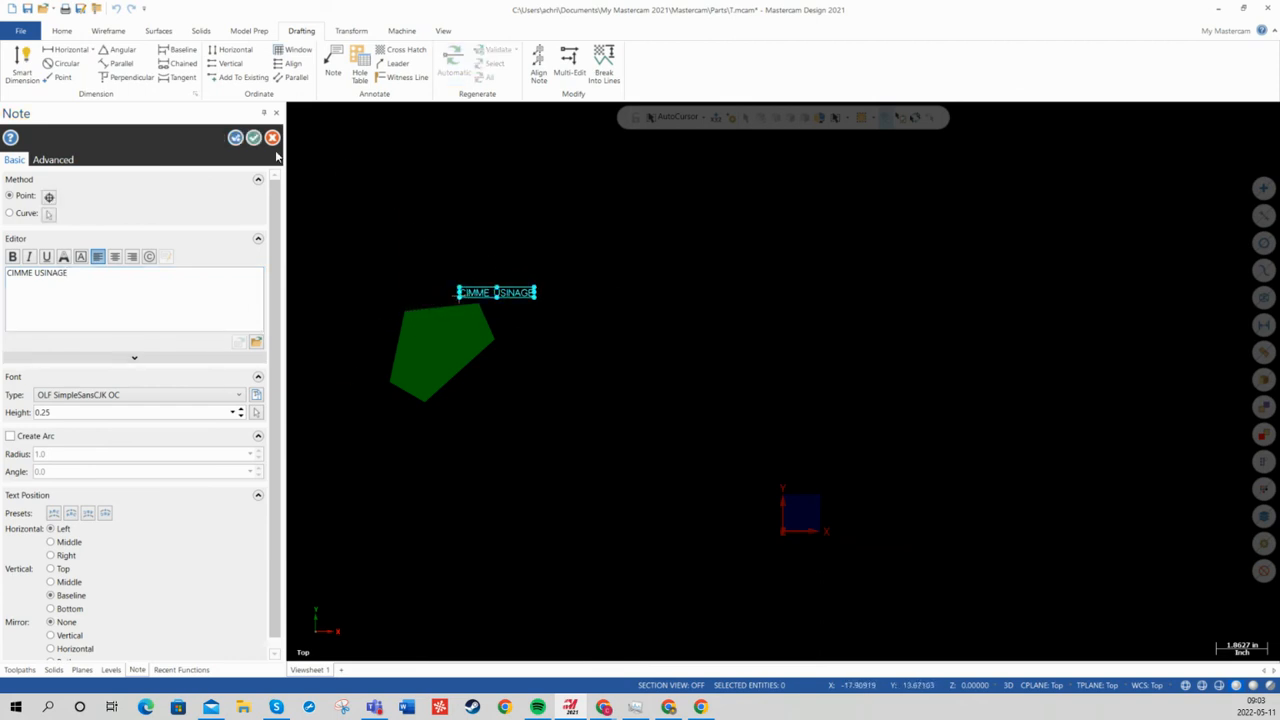
pyautogui.click(254, 137)
pyautogui.scroll(1, 540, 292)
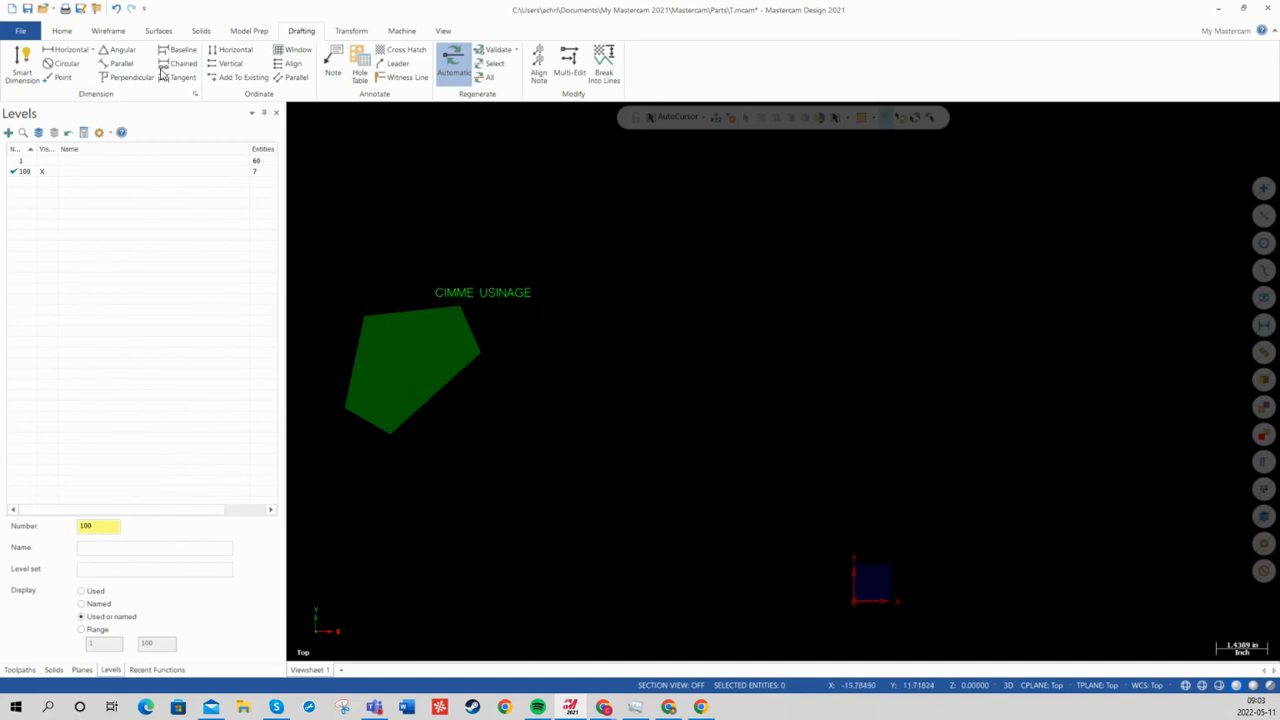
pyautogui.click(442, 291)
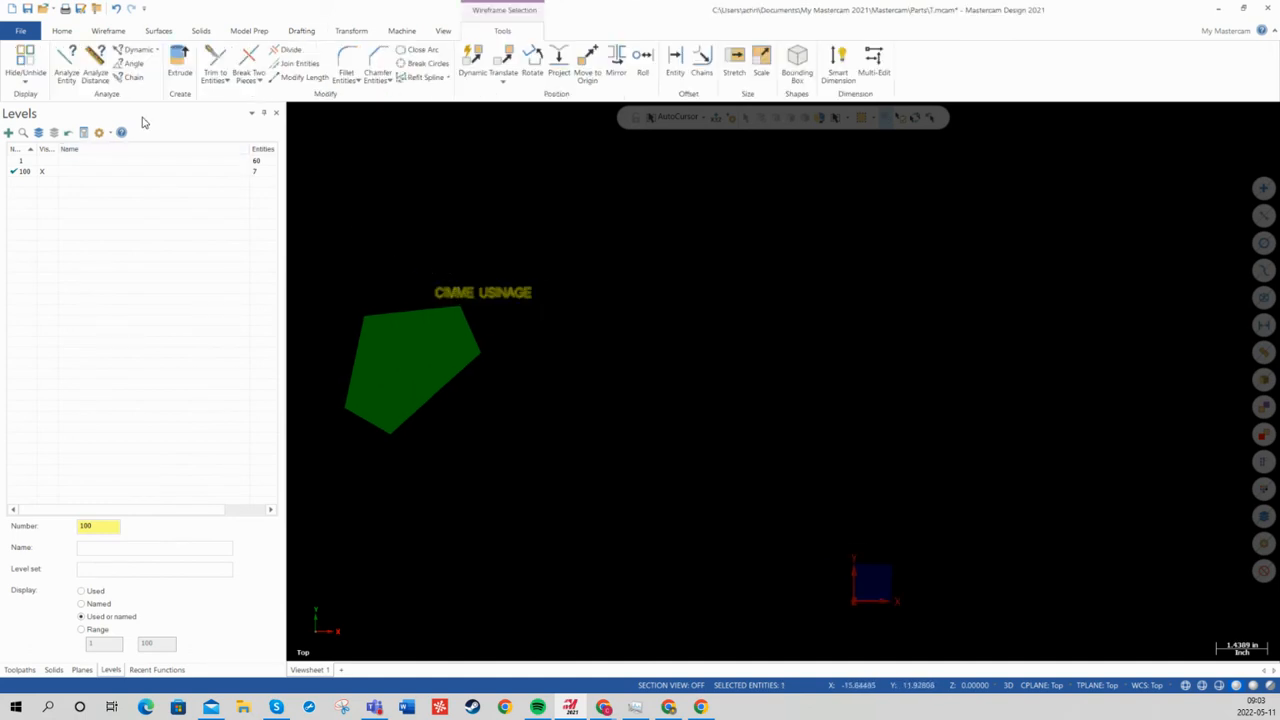
pyautogui.click(109, 31)
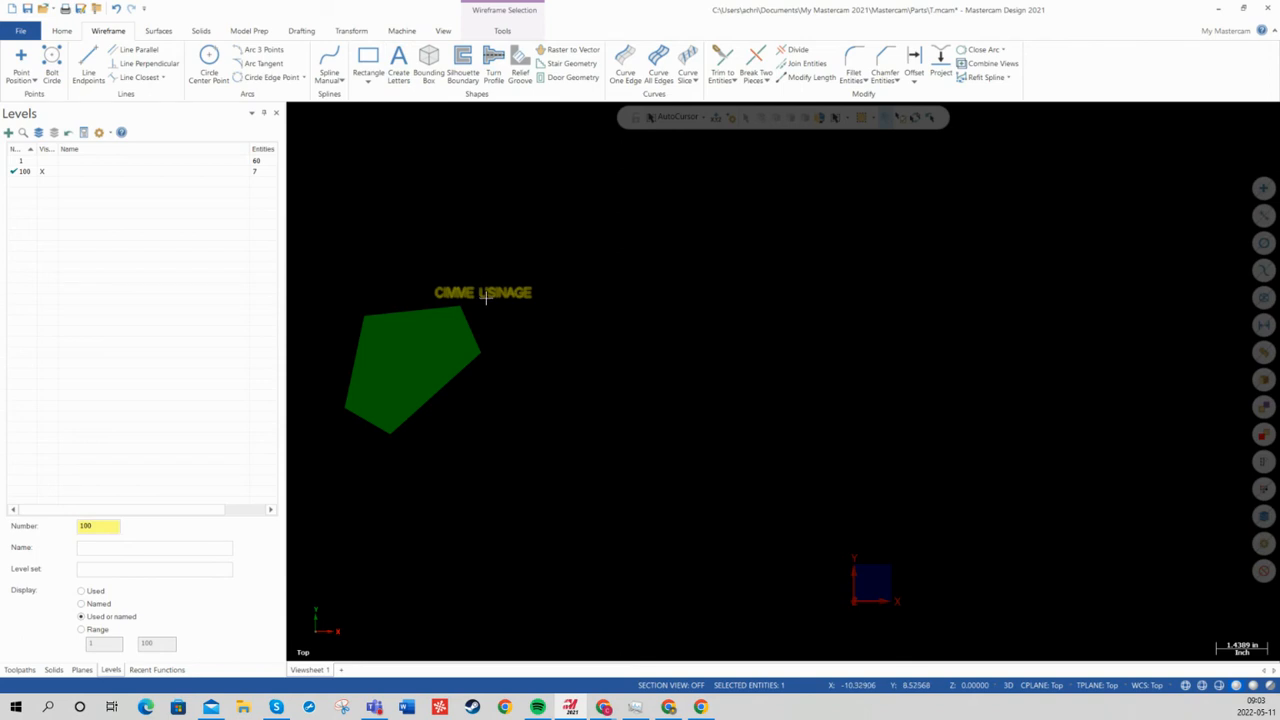
pyautogui.click(308, 33)
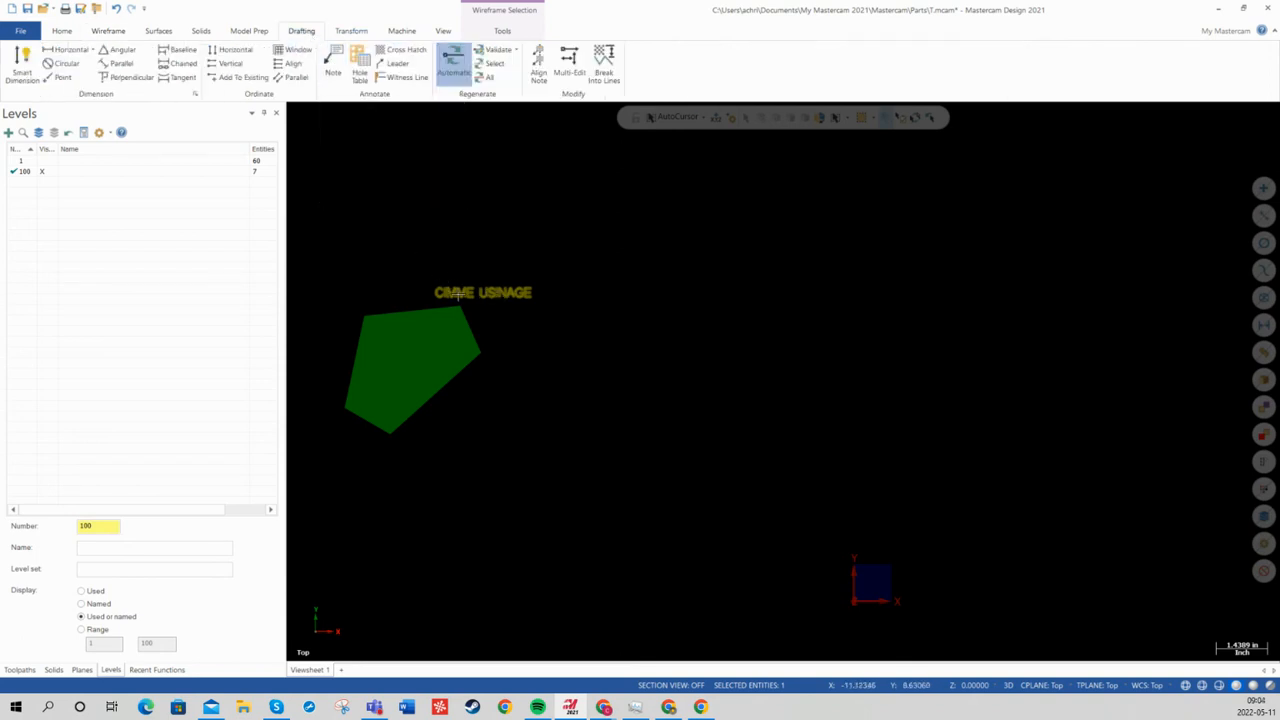
pyautogui.click(459, 293)
pyautogui.click(63, 31)
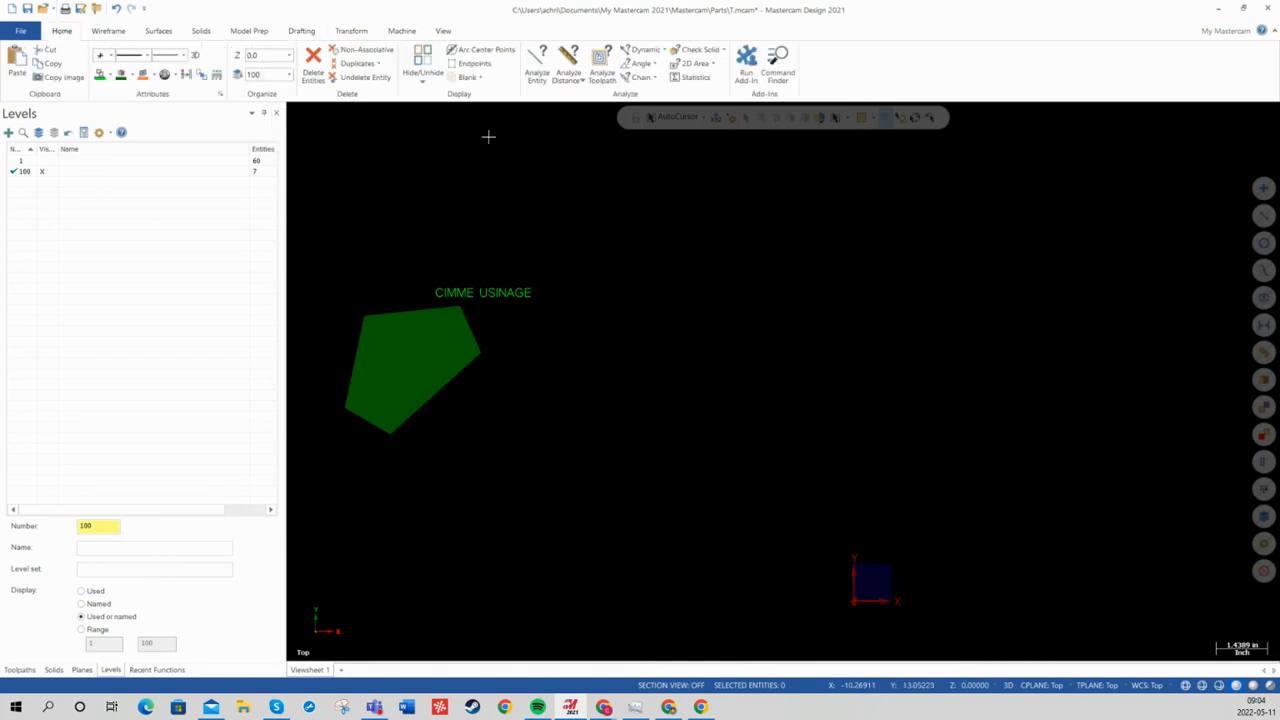
# Step: Display level 1 instead of level 100, make it active, and run Analyze Chain on the letter S in USINAGE
pyautogui.click(640, 77)
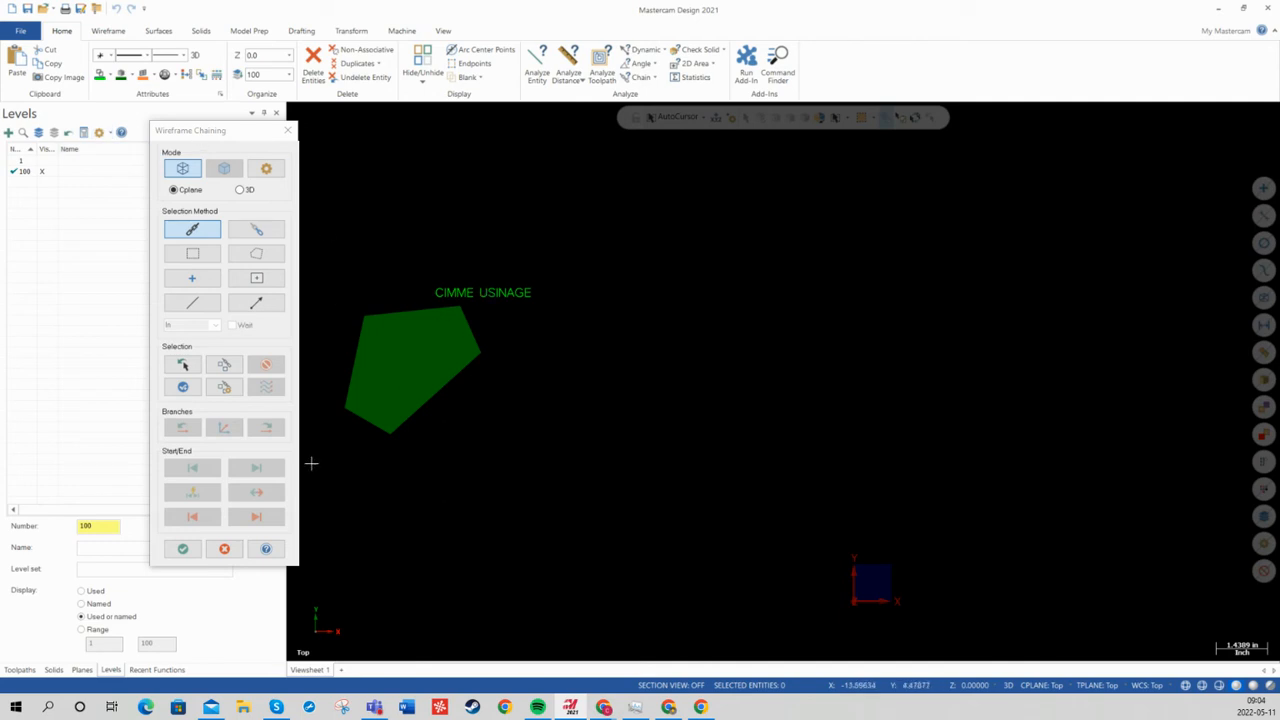
pyautogui.click(47, 162)
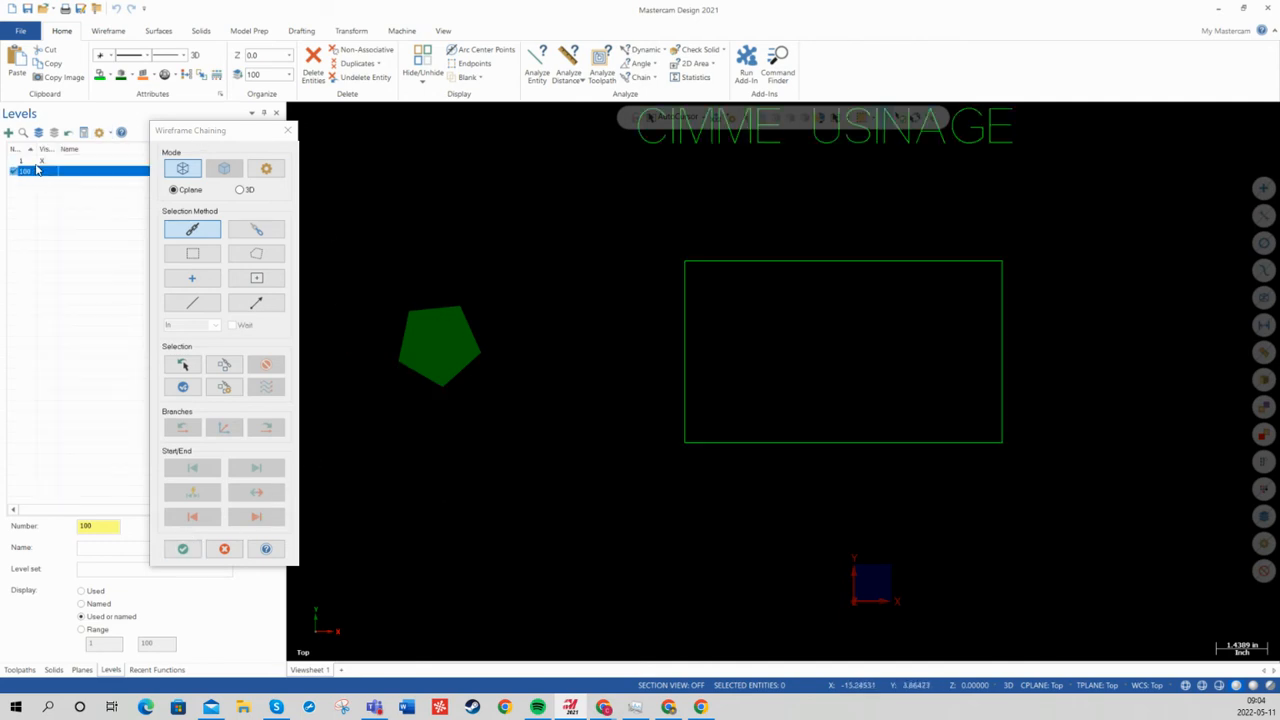
pyautogui.click(849, 141)
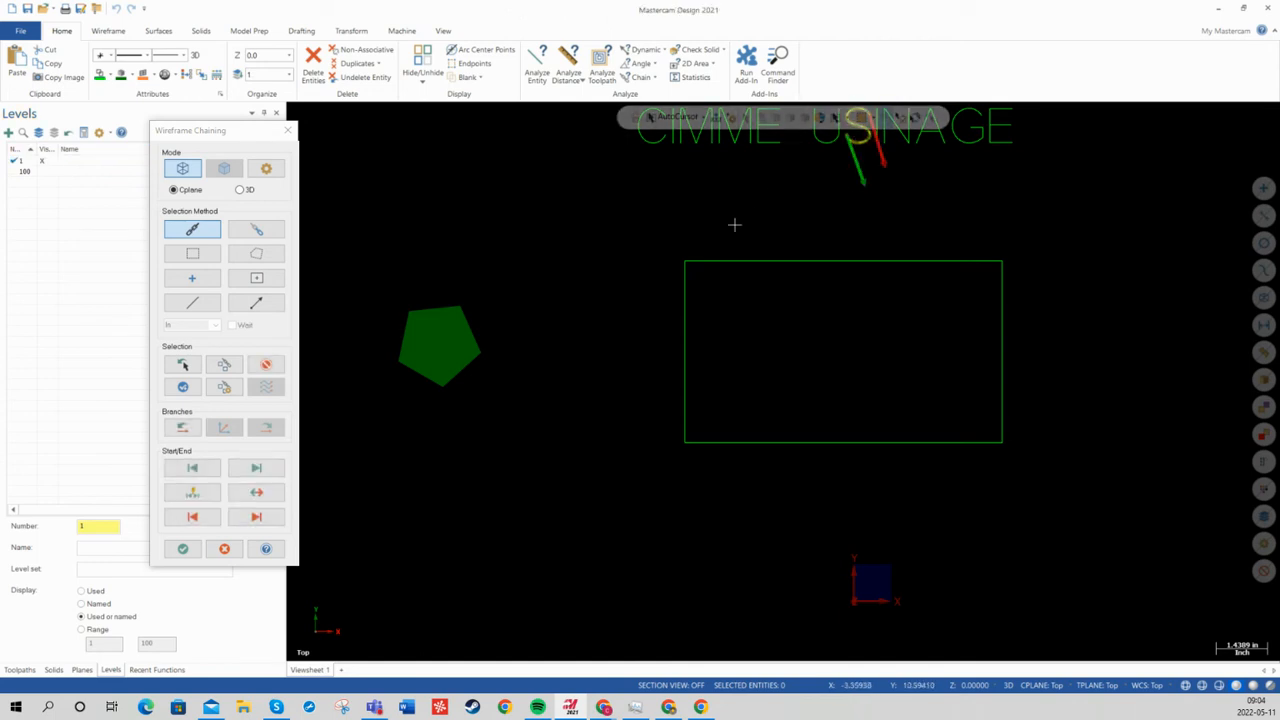
pyautogui.click(190, 553)
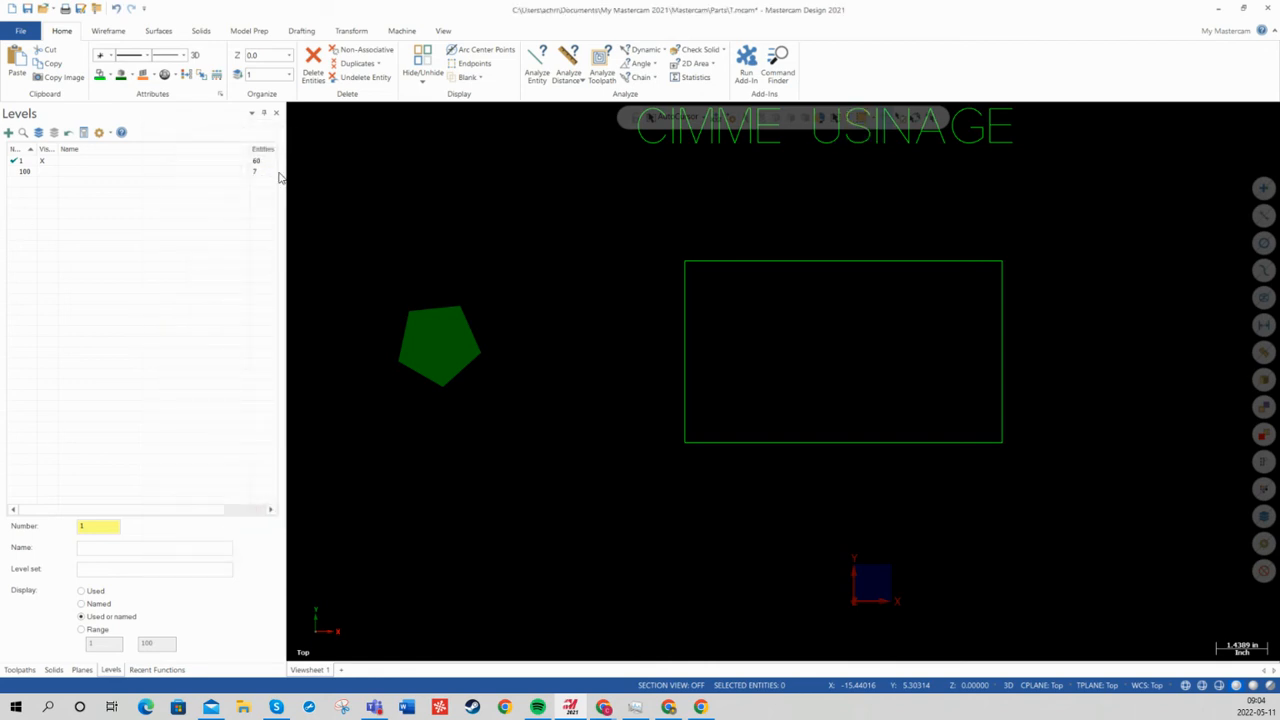
pyautogui.scroll(-2, 608, 243)
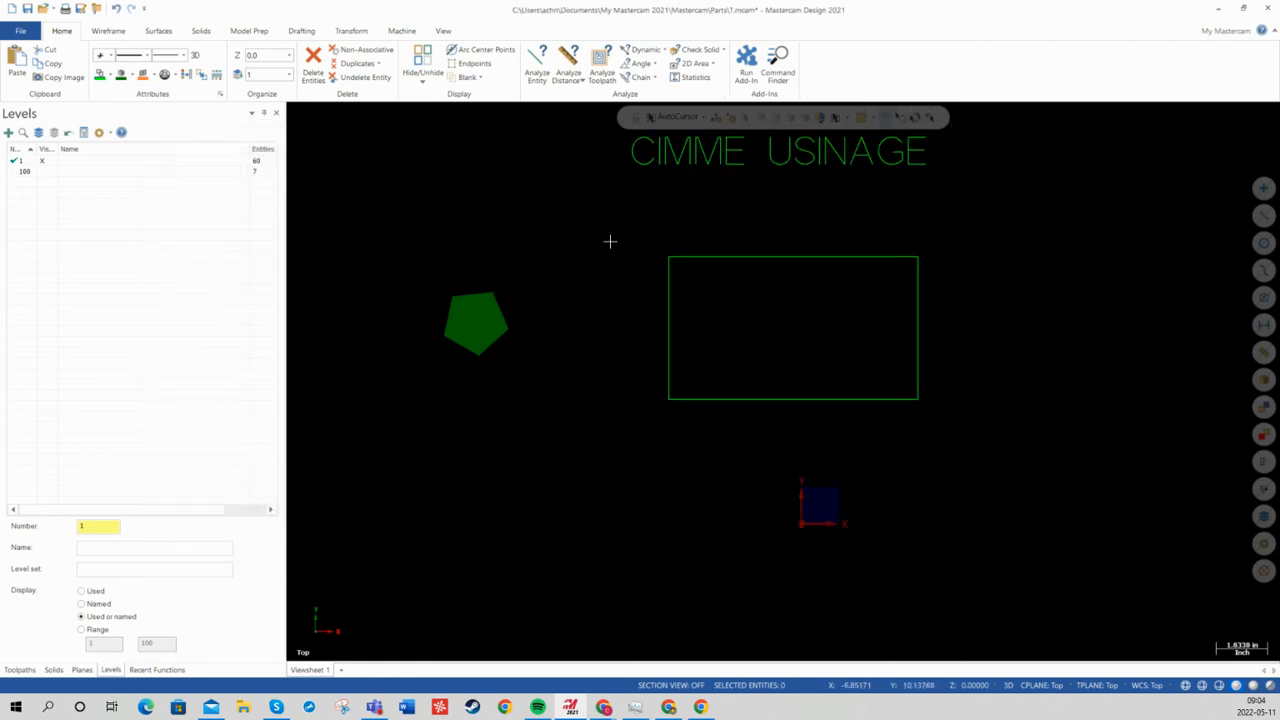
# Step: Move the rectangle with the Dynamic transform so that its center point lands on the WCS origin
pyautogui.click(304, 31)
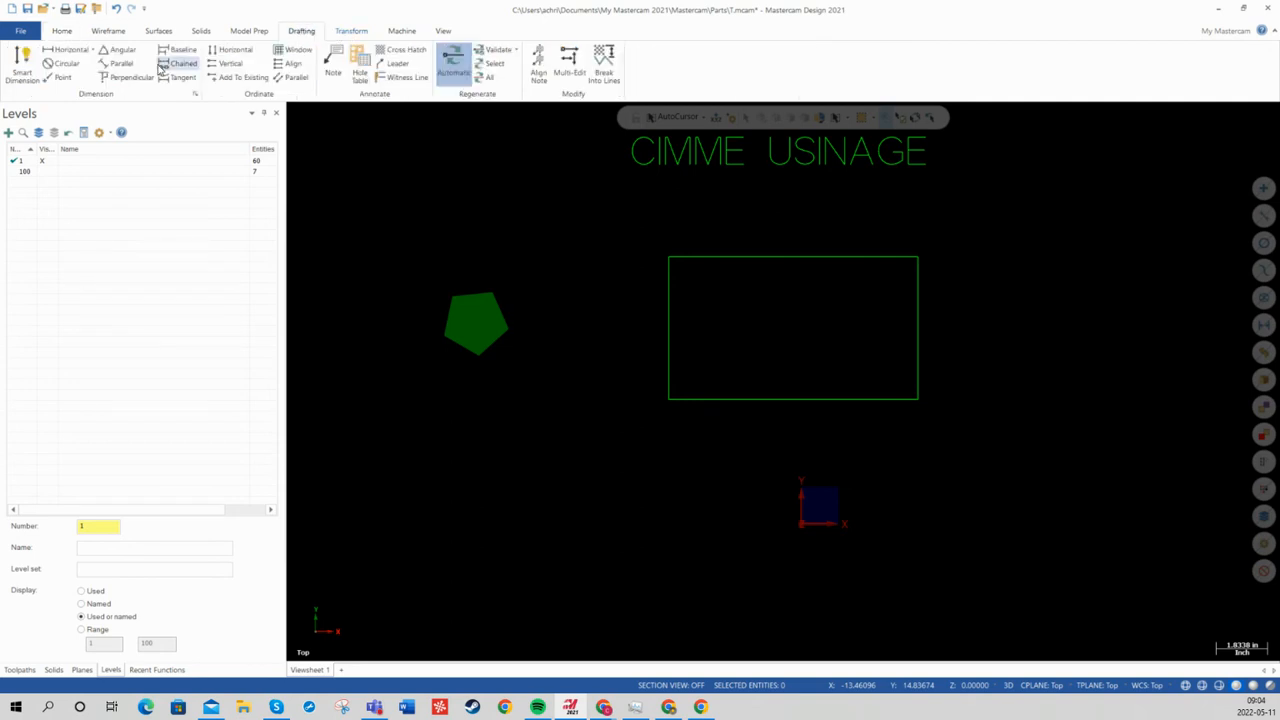
pyautogui.click(352, 32)
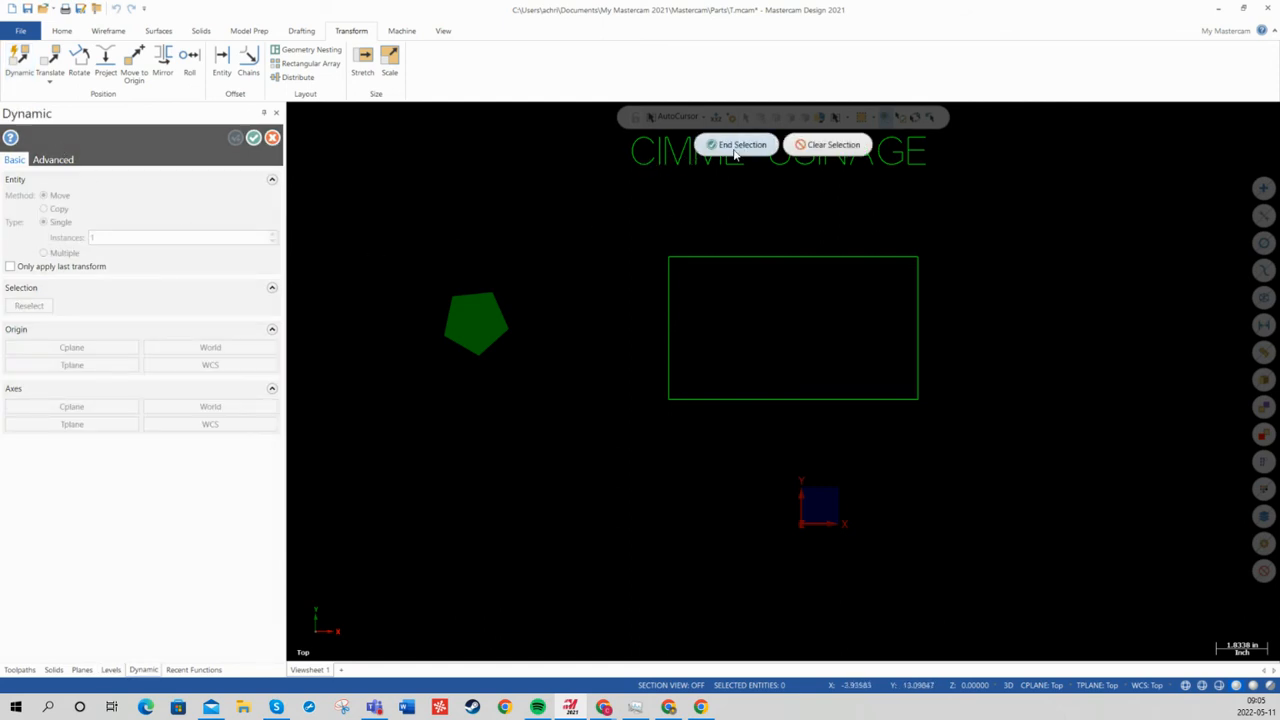
pyautogui.moveTo(637, 227); pyautogui.dragTo(965, 432)
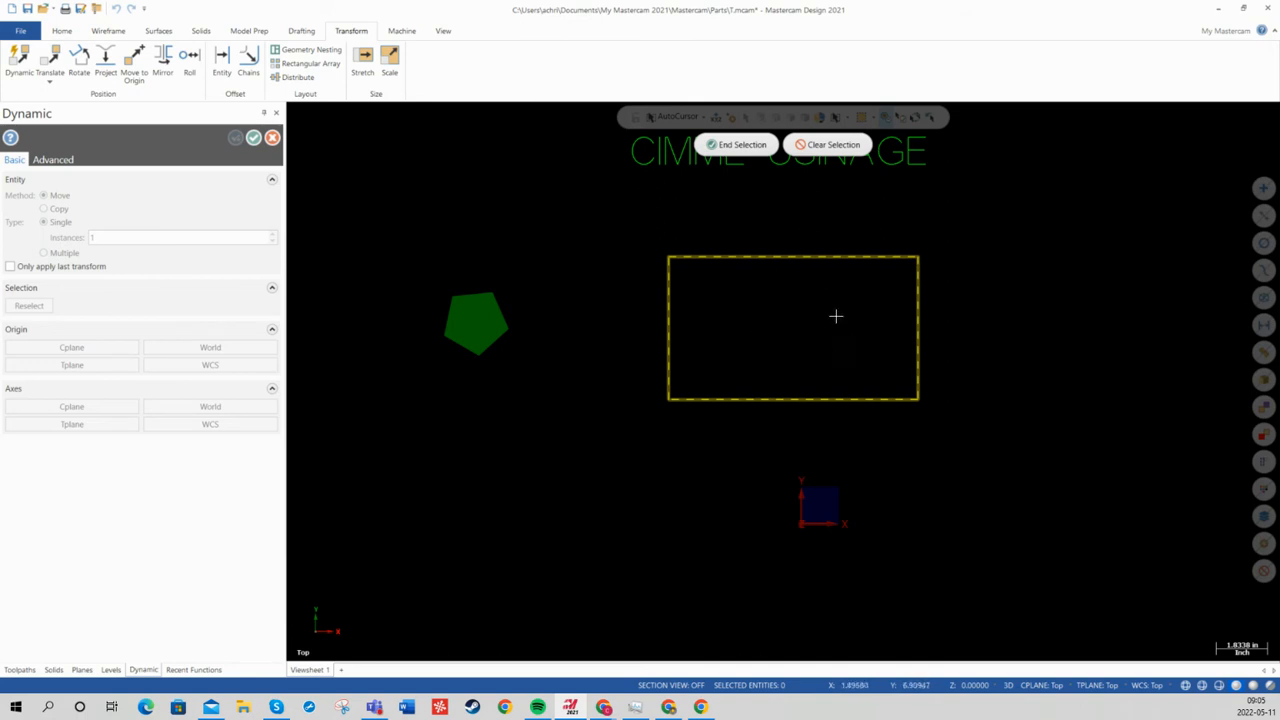
pyautogui.click(736, 144)
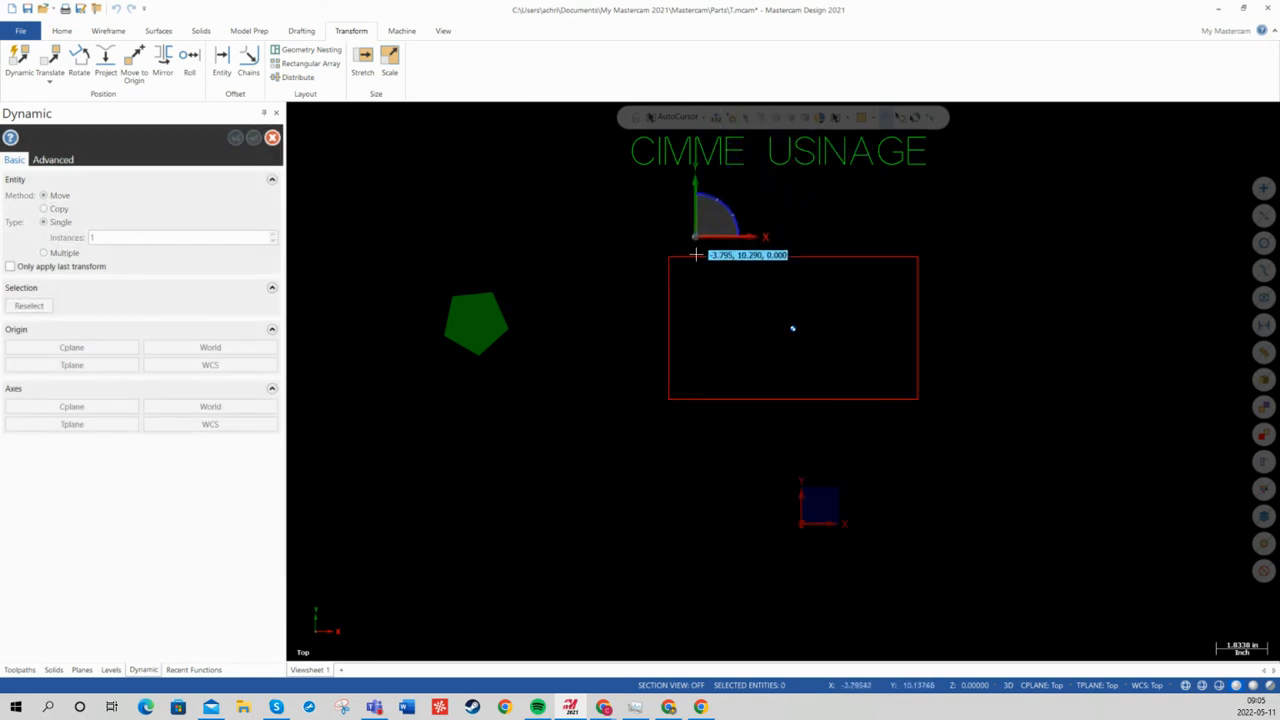
pyautogui.click(793, 329)
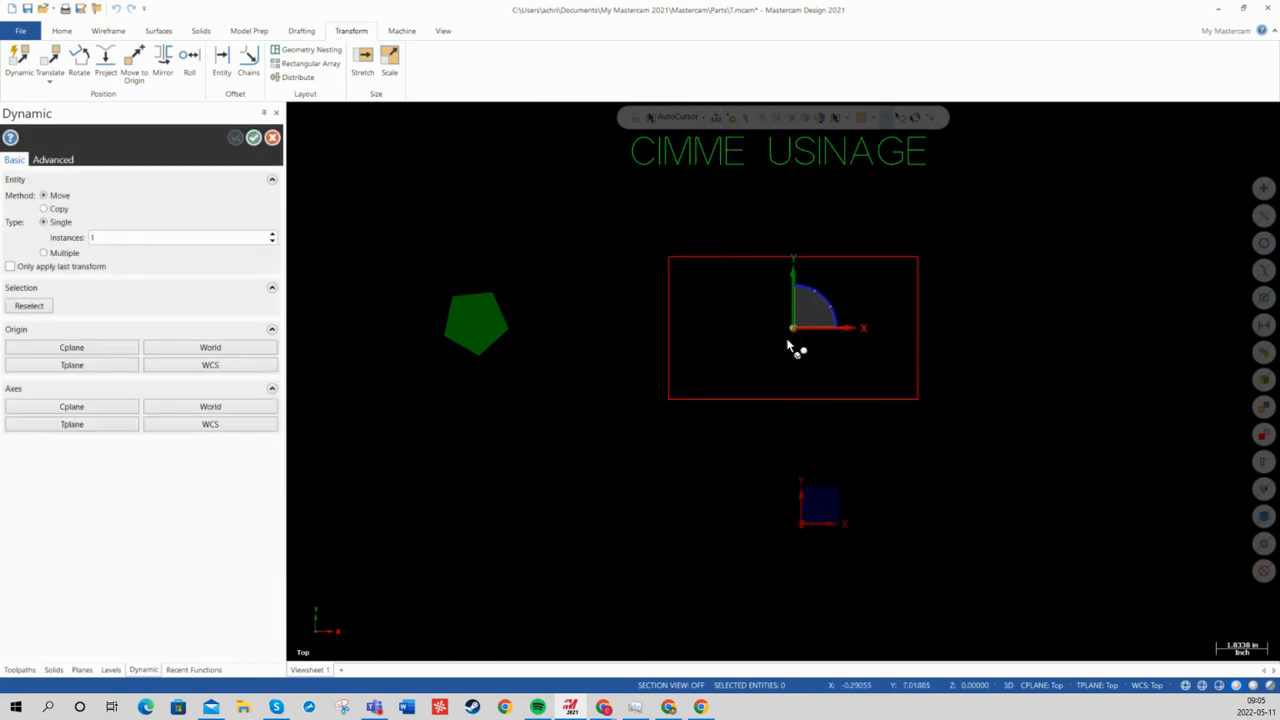
pyautogui.moveTo(760, 360)
pyautogui.mouseDown(button='middle')
pyautogui.moveTo(746, 329)
pyautogui.moveTo(755, 354)
pyautogui.mouseUp(button='middle')
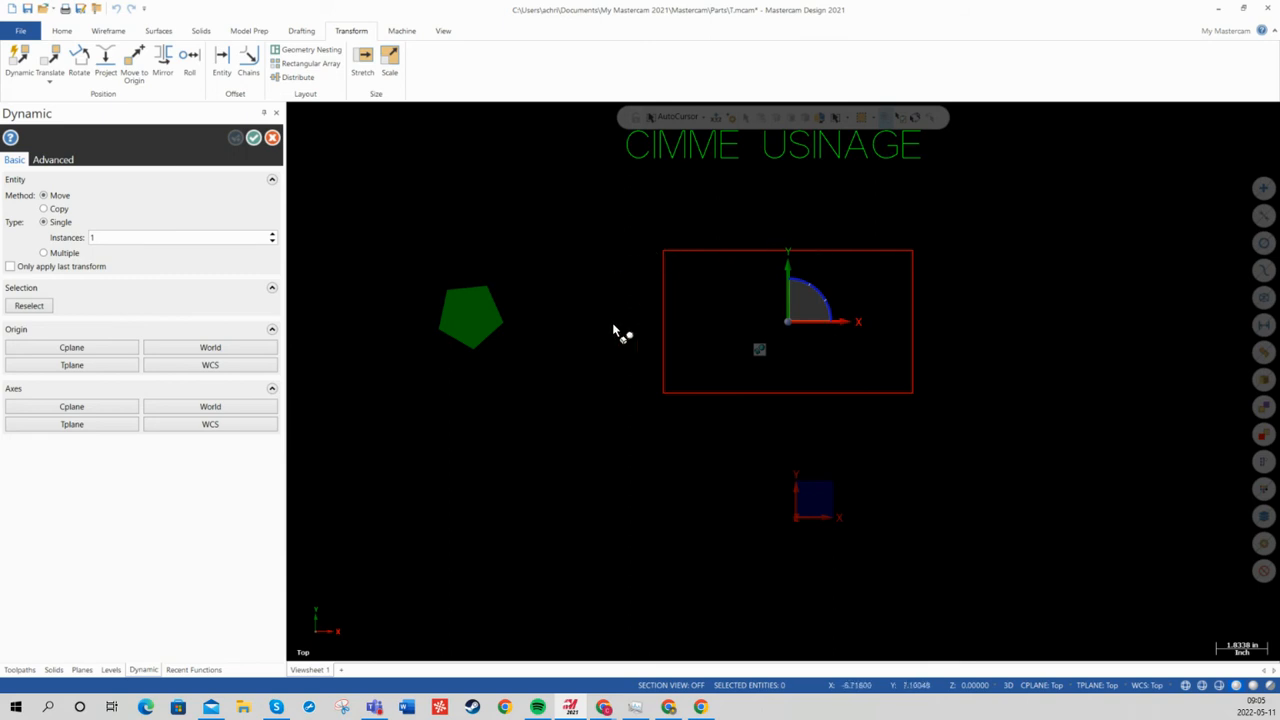
pyautogui.click(208, 365)
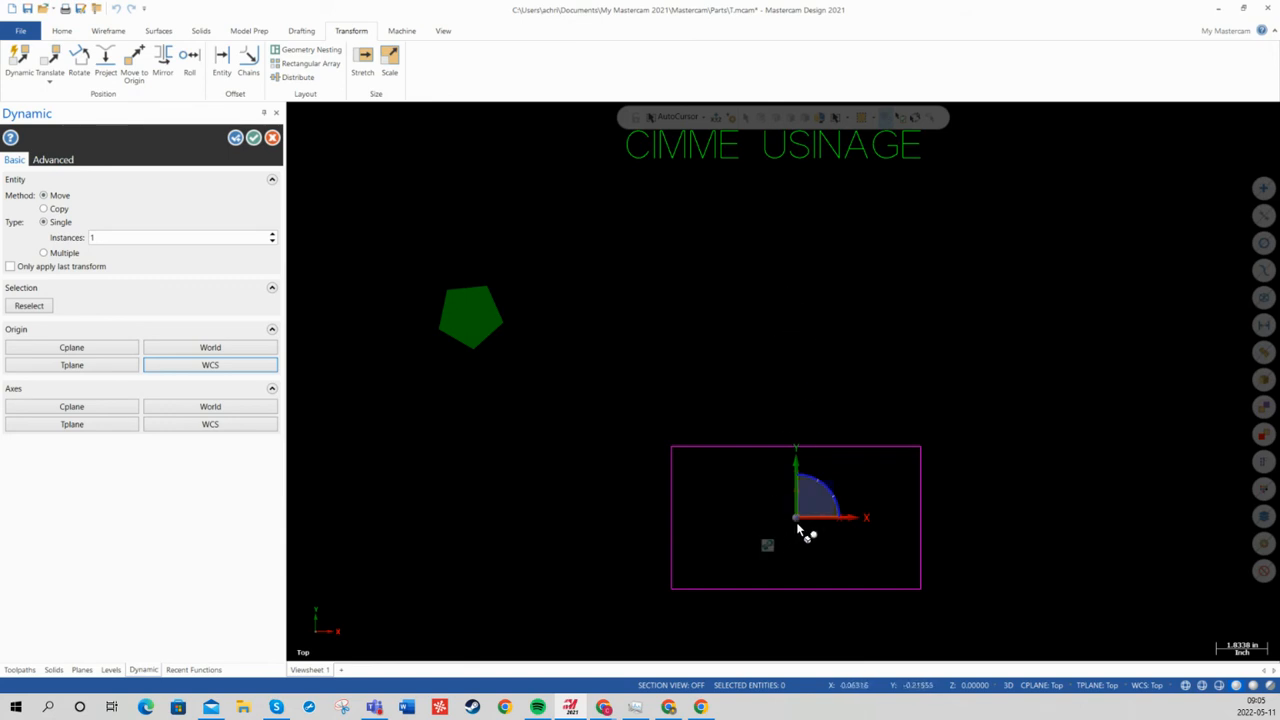
pyautogui.click(254, 138)
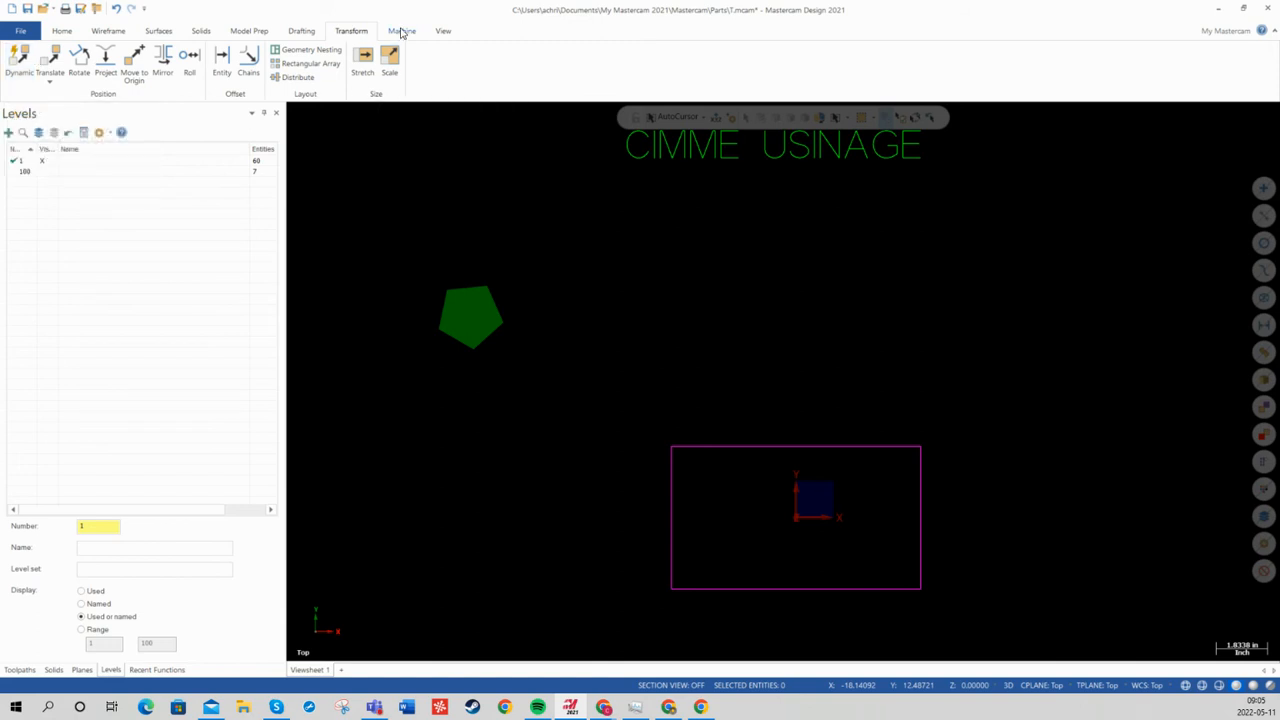
# Step: Set the machine type to the IKE_HAAS_TM mill definition
pyautogui.click(401, 31)
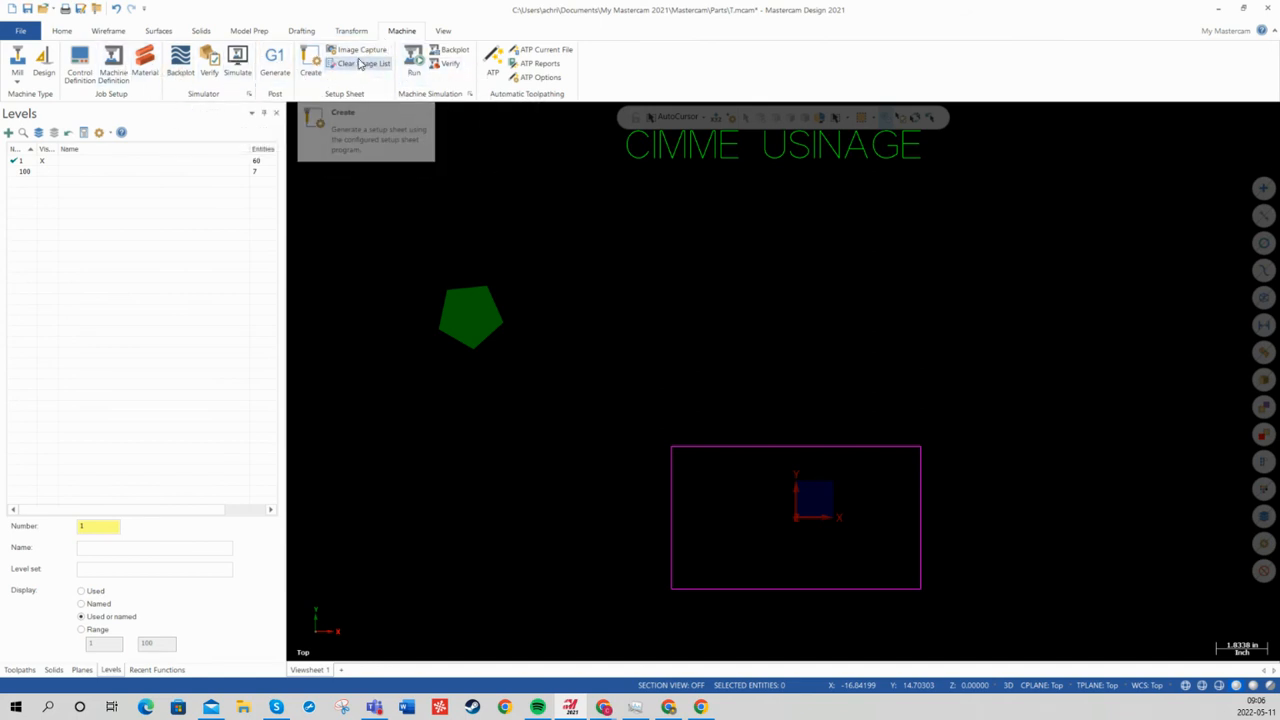
pyautogui.click(17, 75)
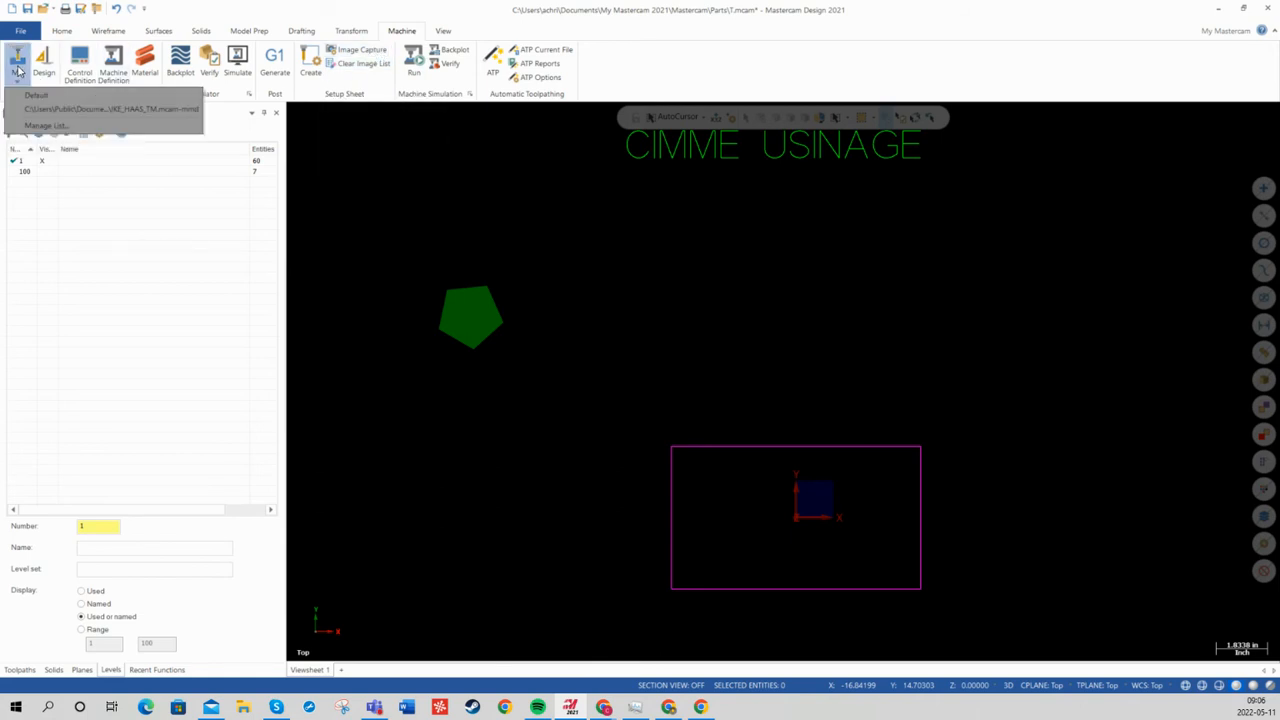
pyautogui.click(53, 113)
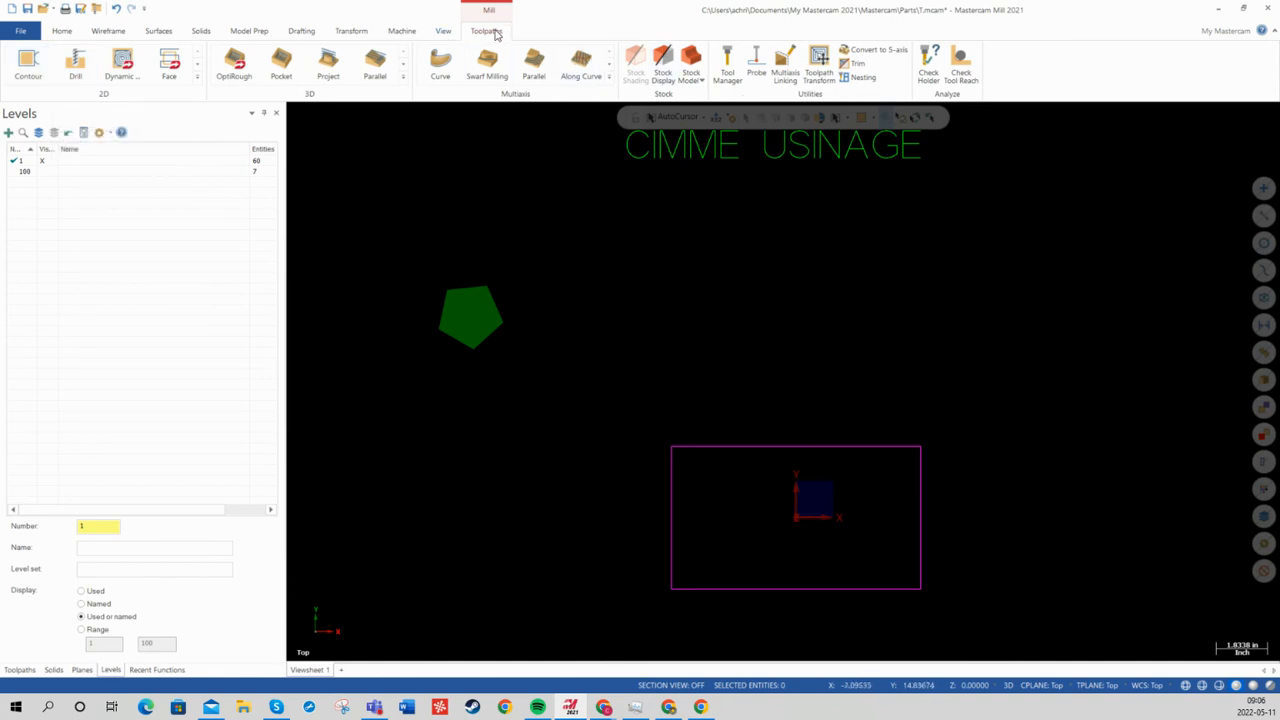
# Step: Demonstrate the Fit and Window zoom commands by fitting all geometry, zooming in on the pentagon solid, and fitting again
pyautogui.click(443, 33)
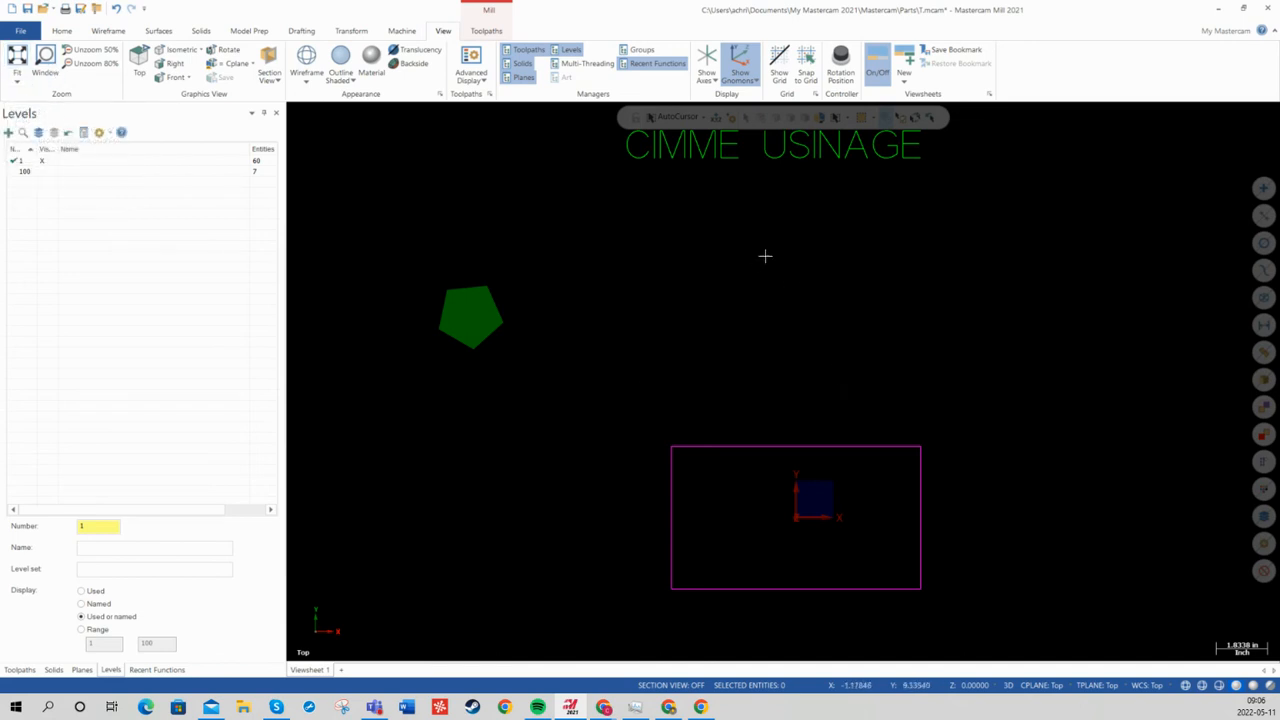
pyautogui.scroll(-1, 735, 280)
pyautogui.moveTo(796, 258); pyautogui.dragTo(431, 451, button='middle')
pyautogui.moveTo(726, 323); pyautogui.dragTo(490, 462, button='middle')
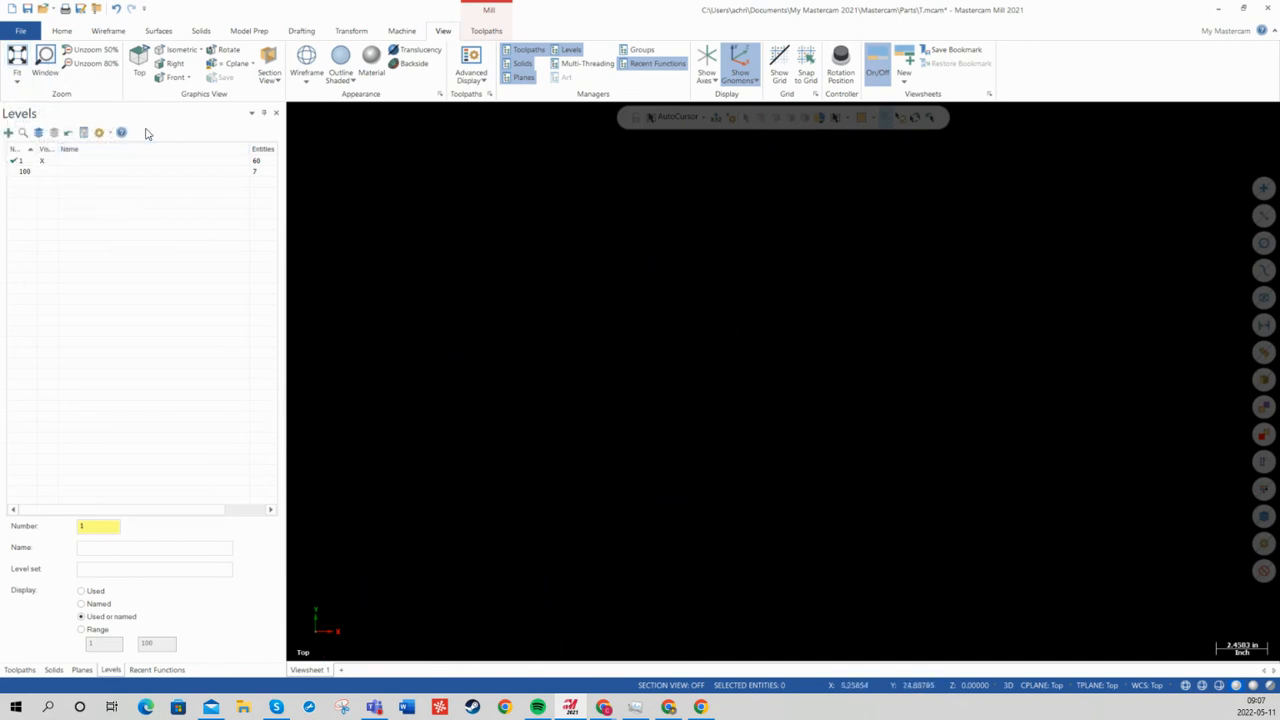
pyautogui.click(16, 57)
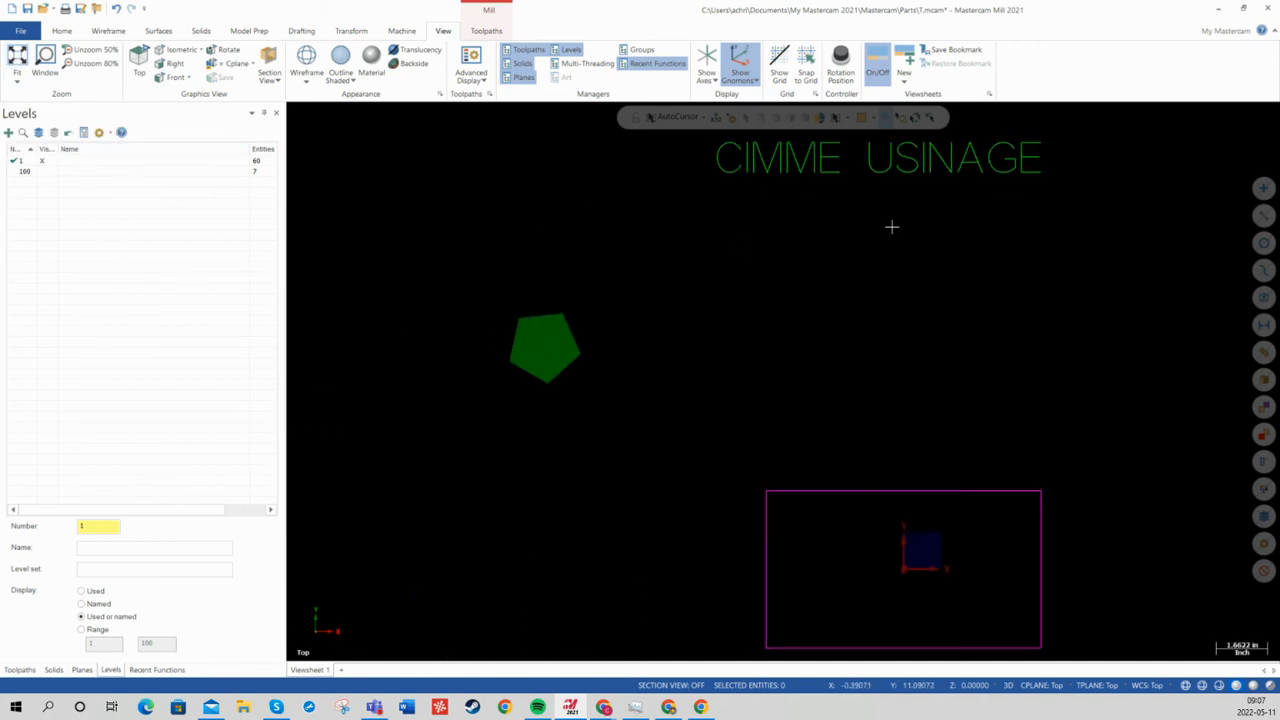
pyautogui.click(45, 60)
pyautogui.moveTo(497, 294); pyautogui.dragTo(597, 380)
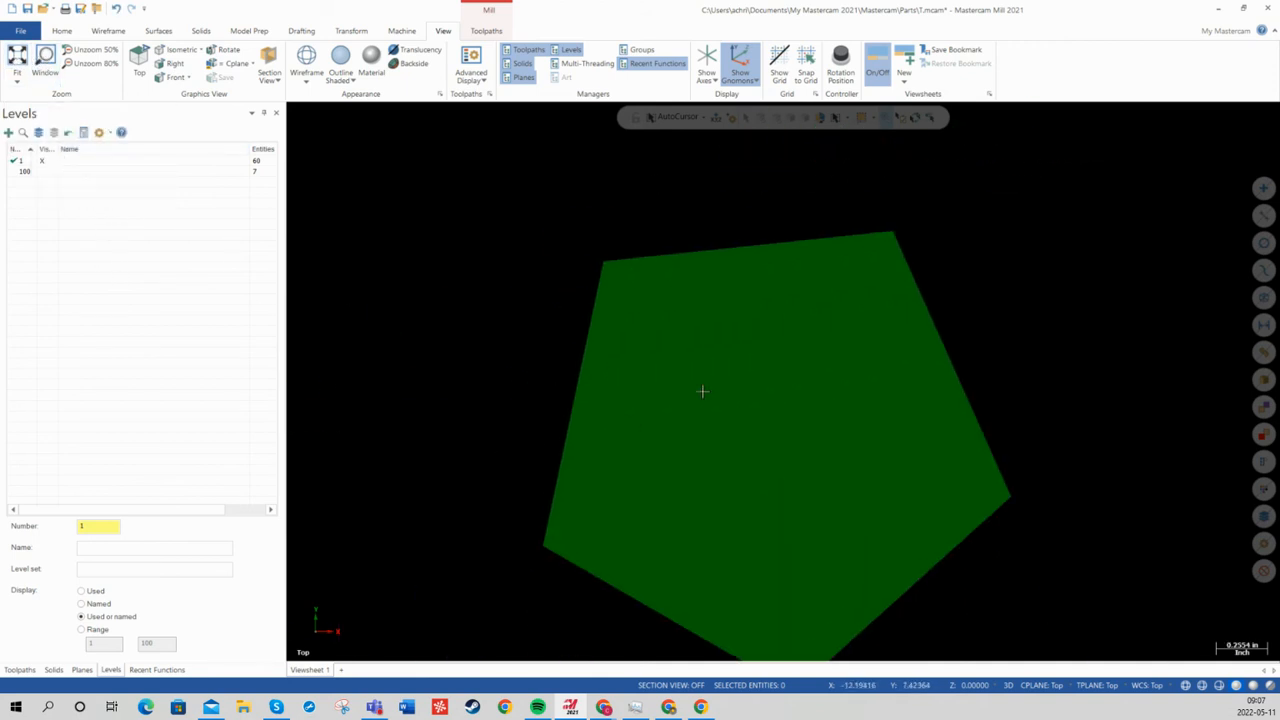
pyautogui.click(17, 57)
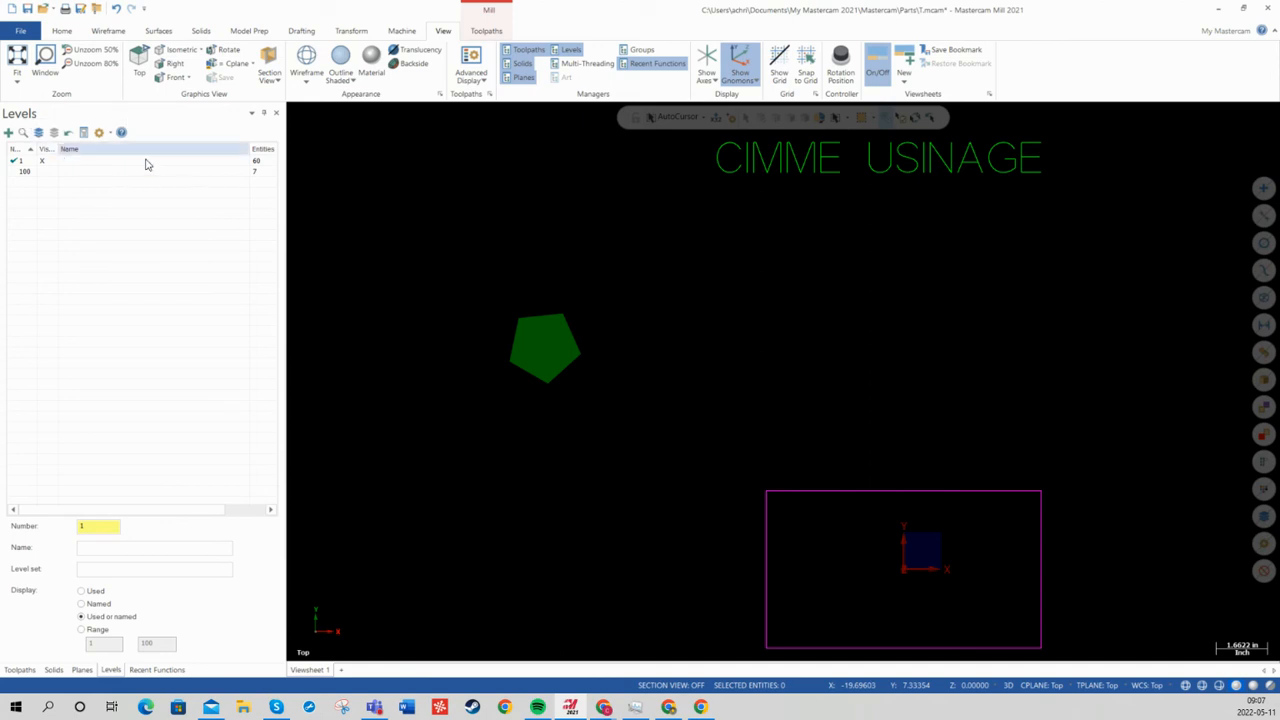
# Step: Look through the Toolpaths, Solids, Planes, Levels and Recent Functions managers
pyautogui.click(20, 670)
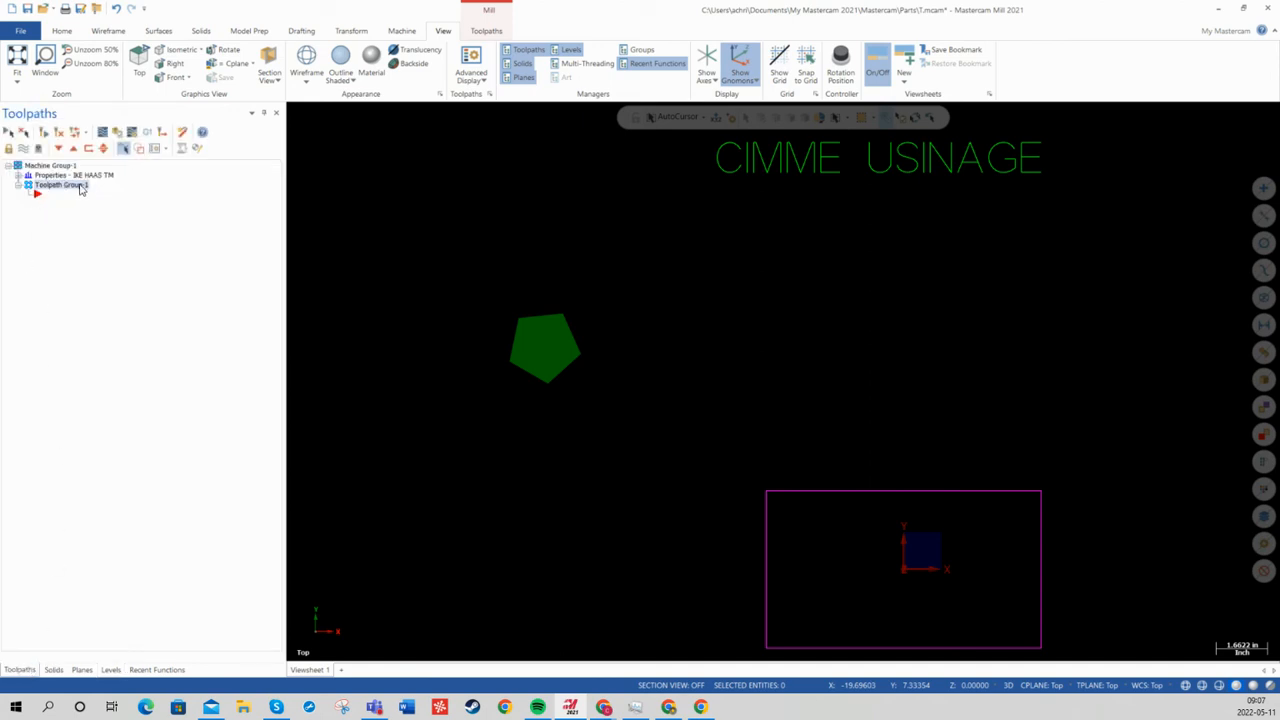
pyautogui.click(54, 670)
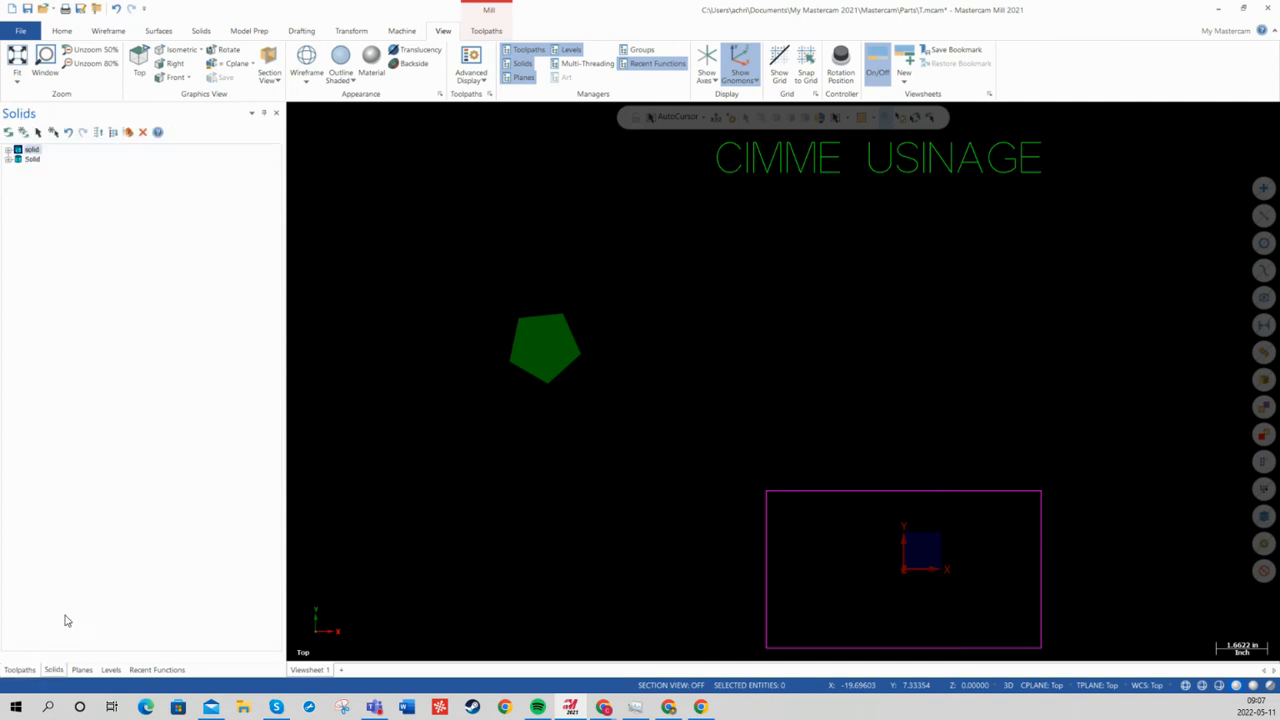
pyautogui.click(82, 669)
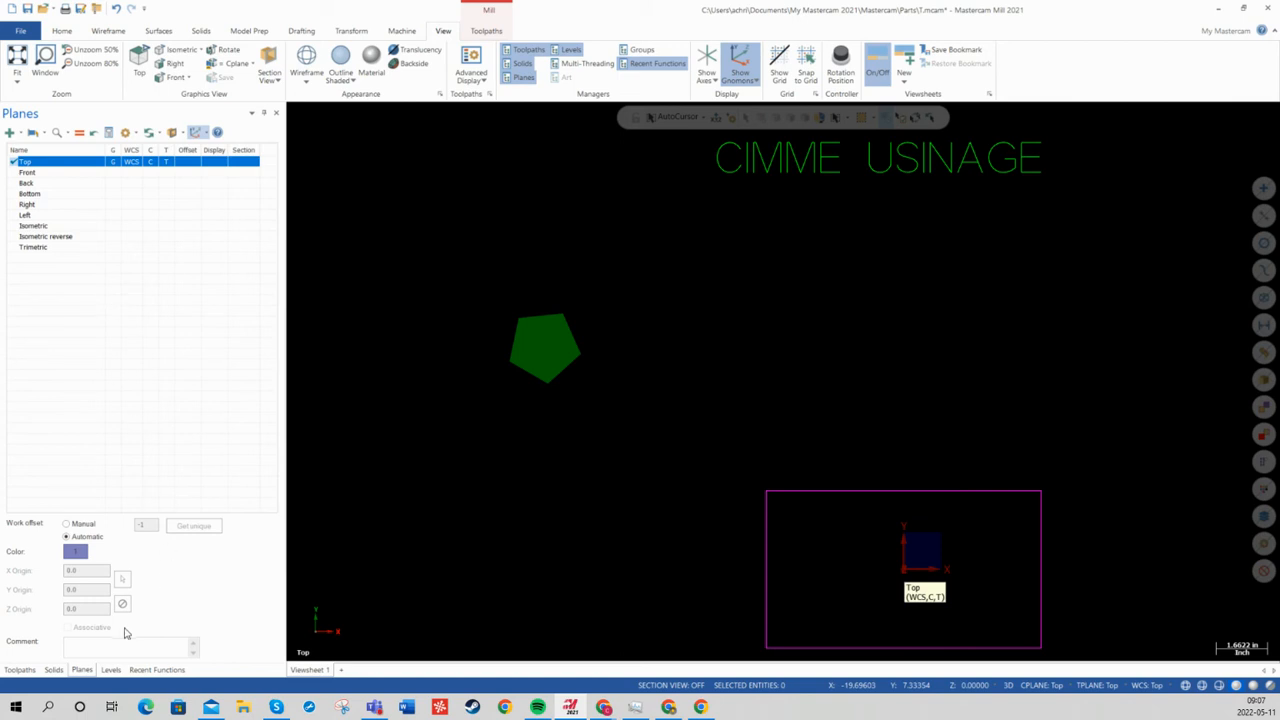
pyautogui.click(111, 670)
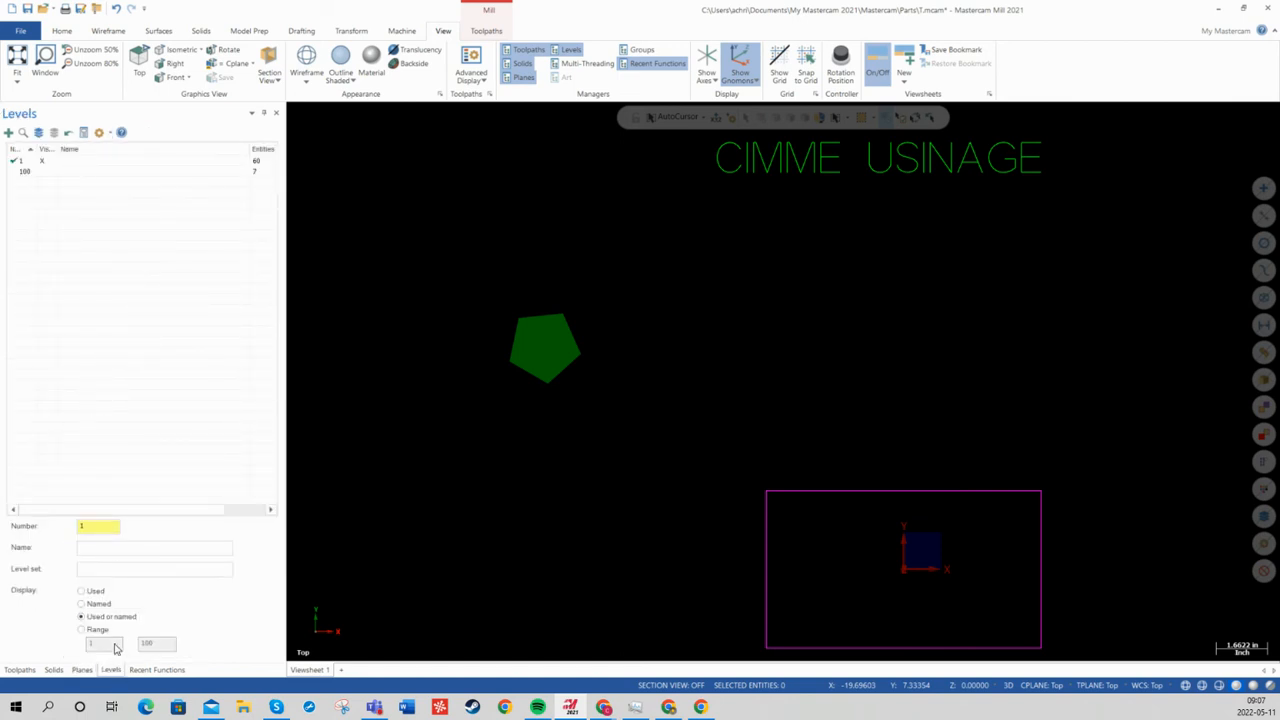
pyautogui.click(157, 670)
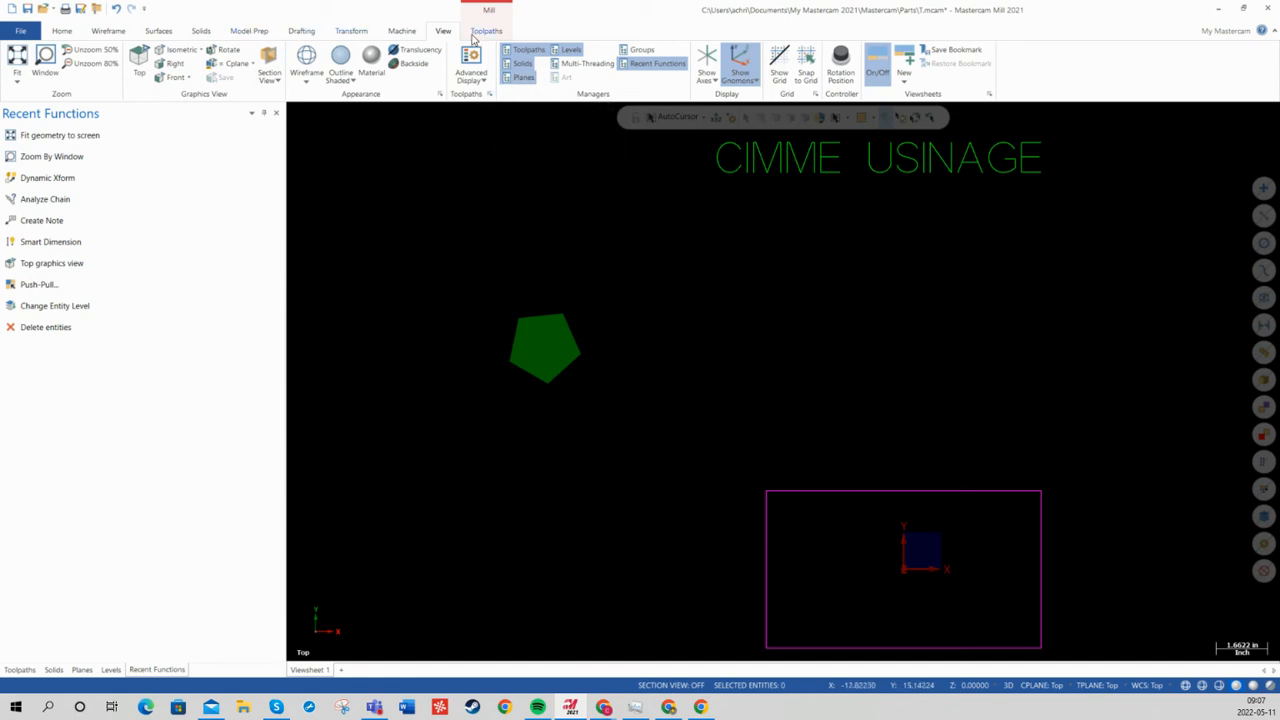
# Step: Hide the Planes, Solids, Toolpaths, Levels and Recent Functions managers
pyautogui.click(523, 77)
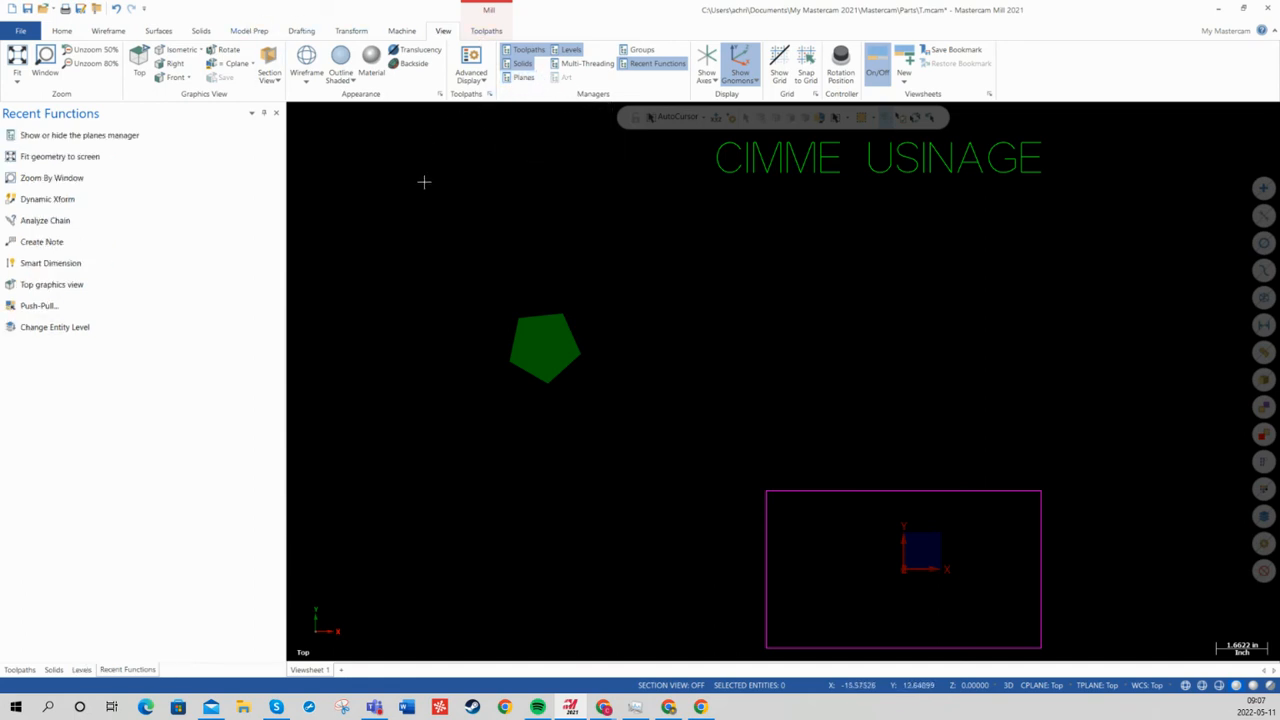
pyautogui.click(522, 63)
pyautogui.click(527, 49)
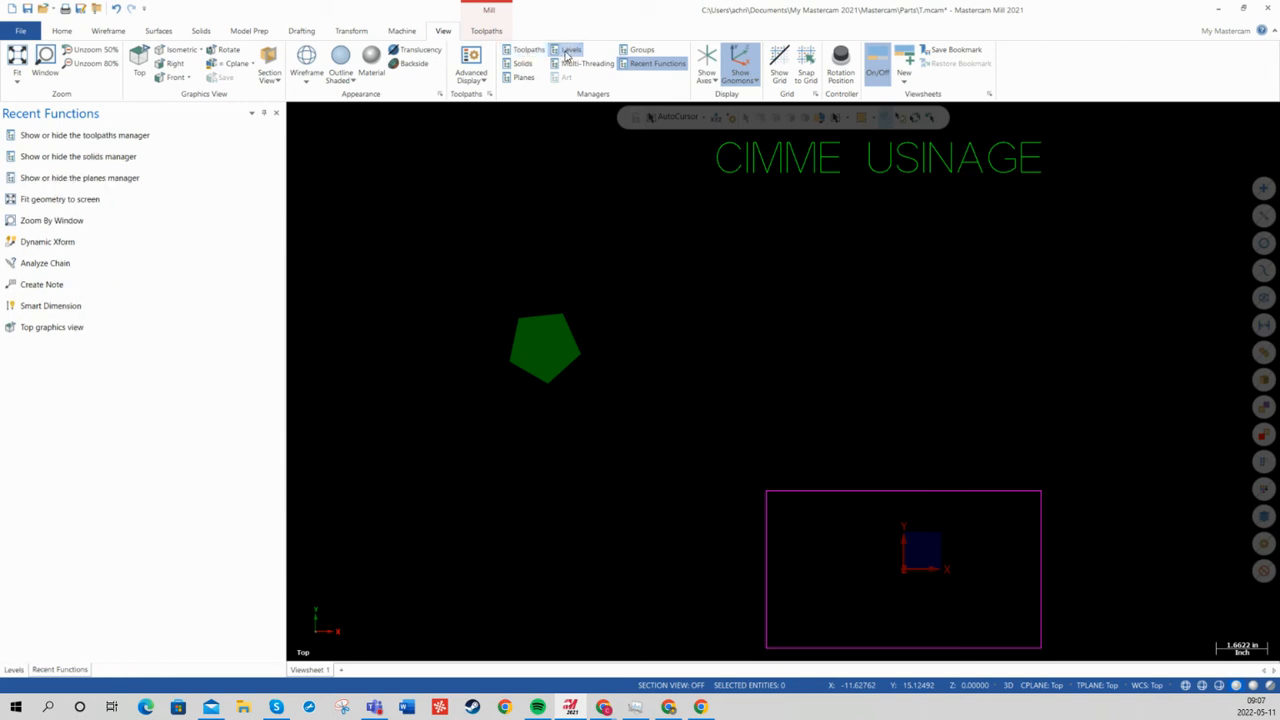
pyautogui.click(570, 49)
pyautogui.click(630, 72)
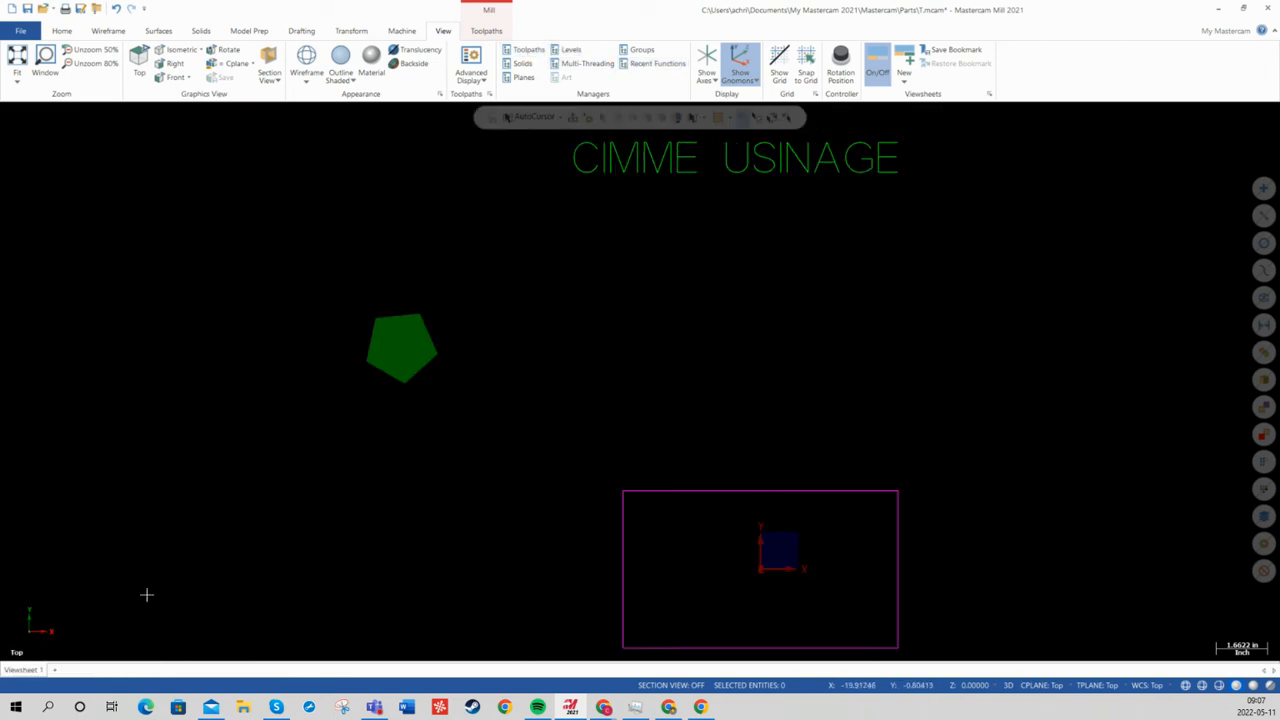
# Step: Display the Toolpaths, Solids, Planes and Levels managers again
pyautogui.click(522, 52)
pyautogui.click(522, 64)
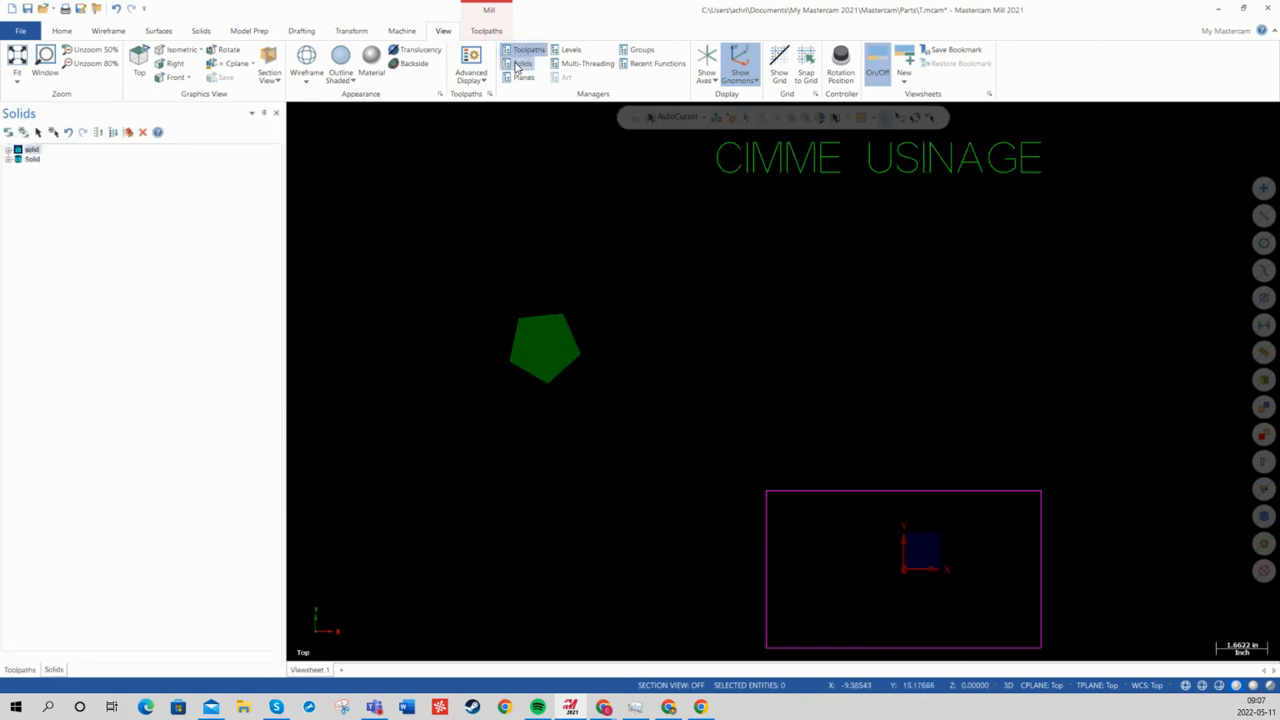
pyautogui.click(522, 77)
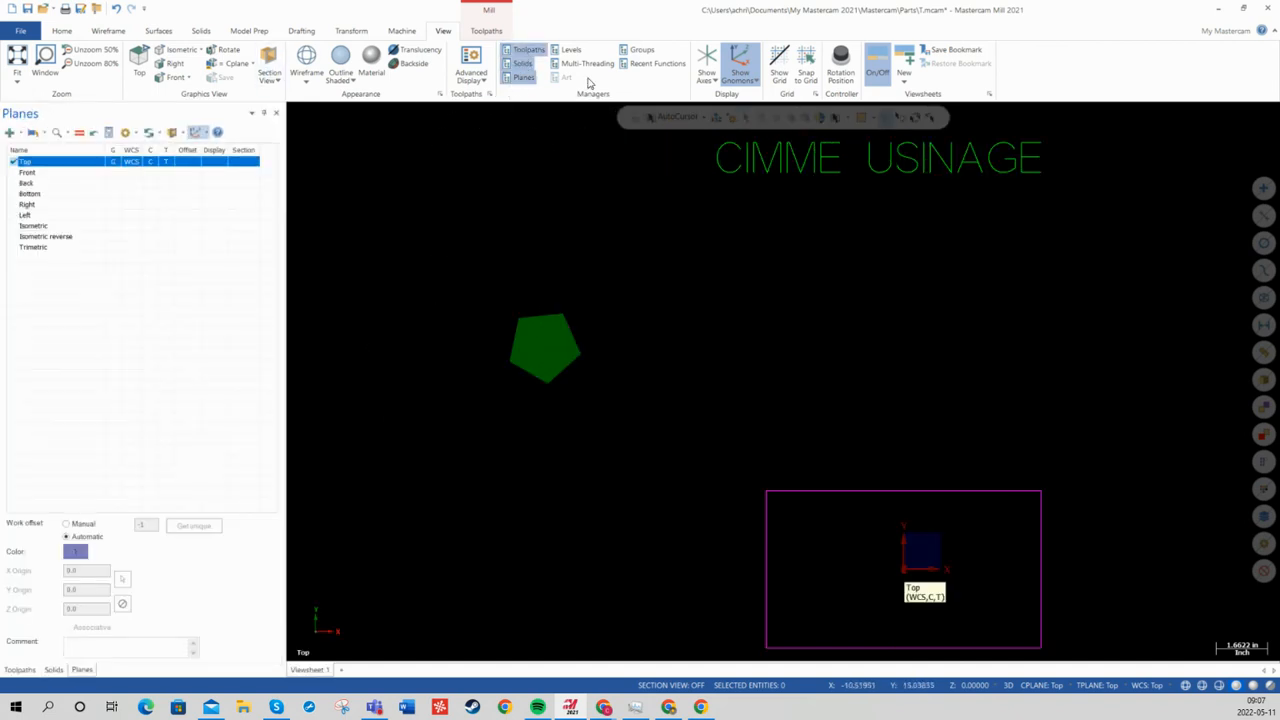
pyautogui.click(569, 50)
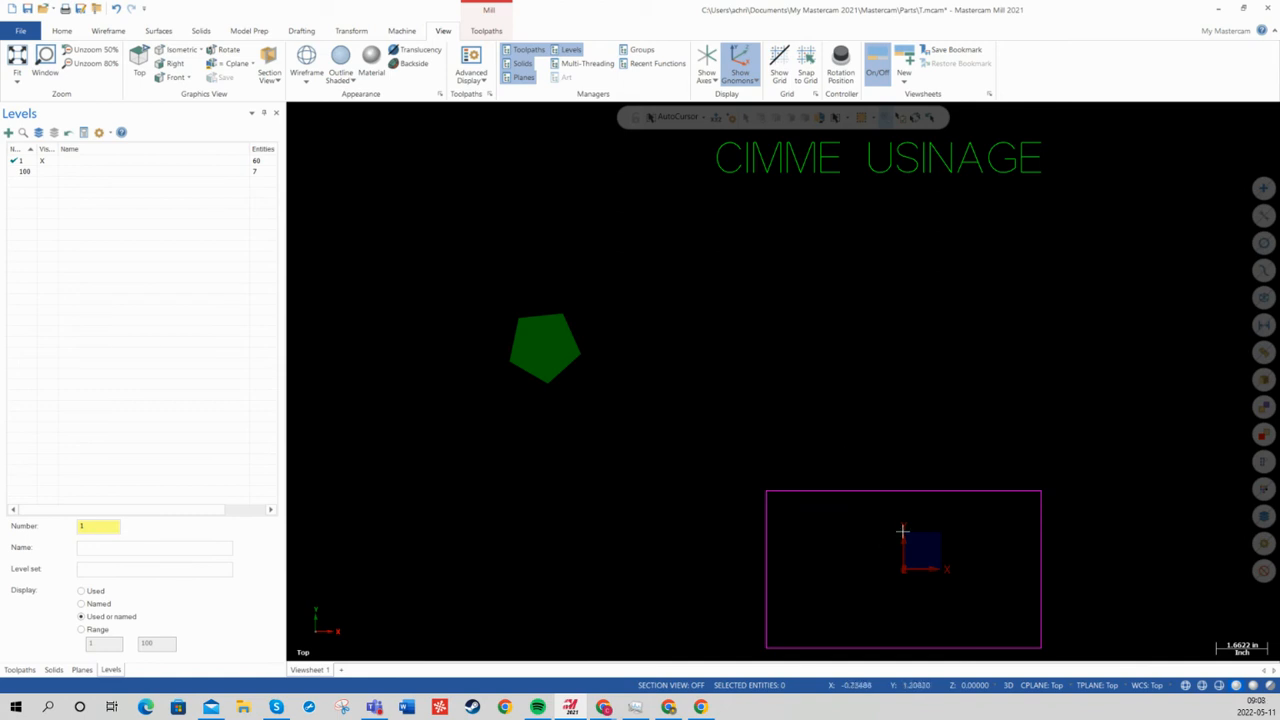
# Step: Replace the gnomons with the coordinate axes in a rotated view, and switch back to the gnomons
pyautogui.moveTo(920, 536); pyautogui.dragTo(860, 331, button='middle')
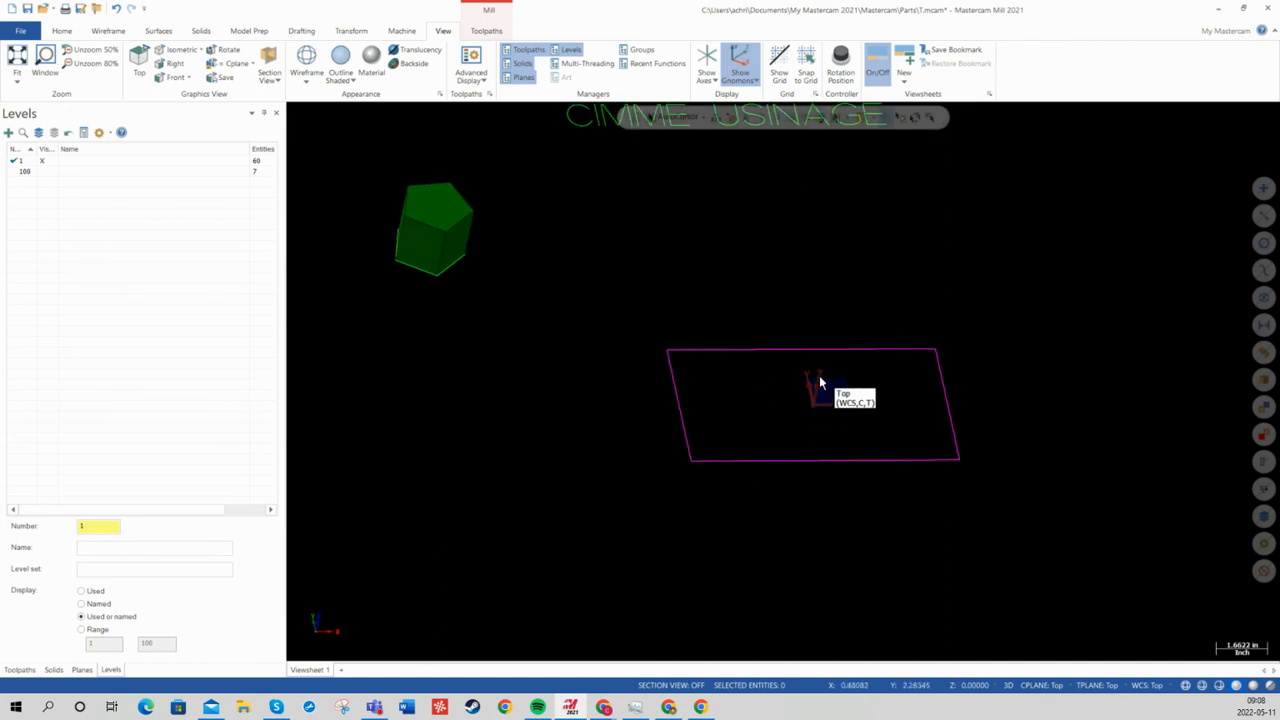
pyautogui.click(742, 67)
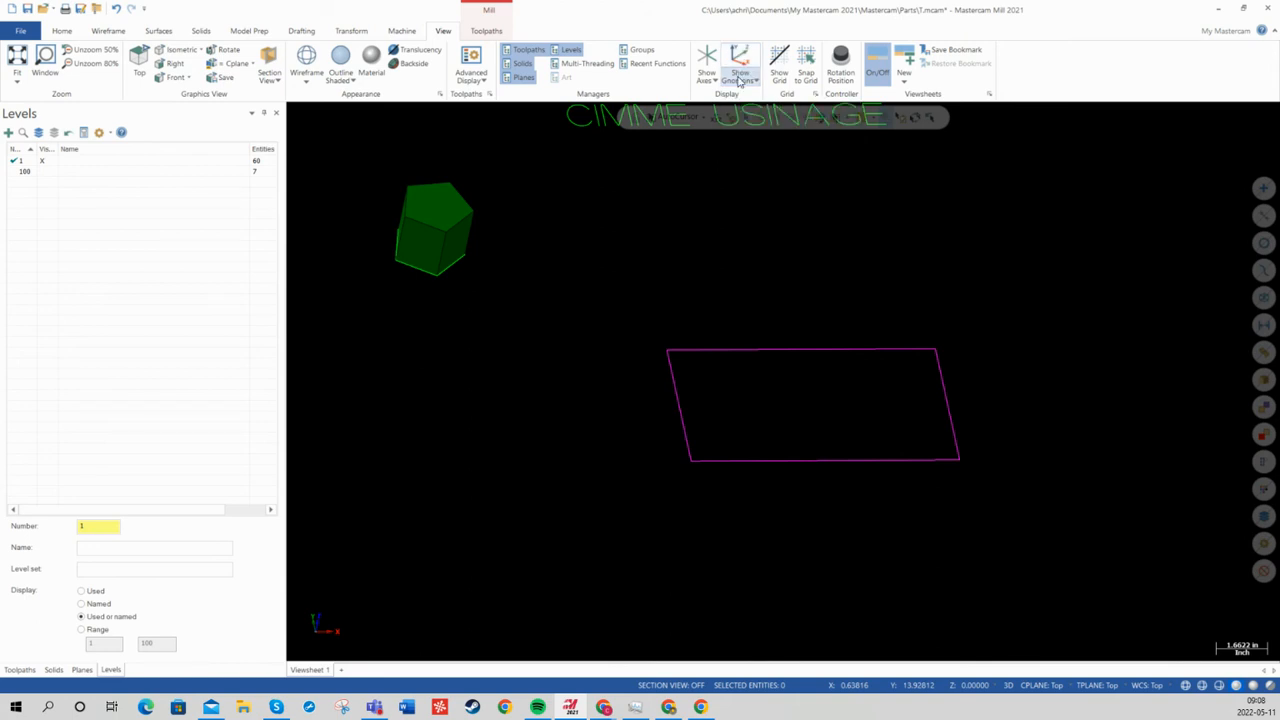
pyautogui.click(704, 60)
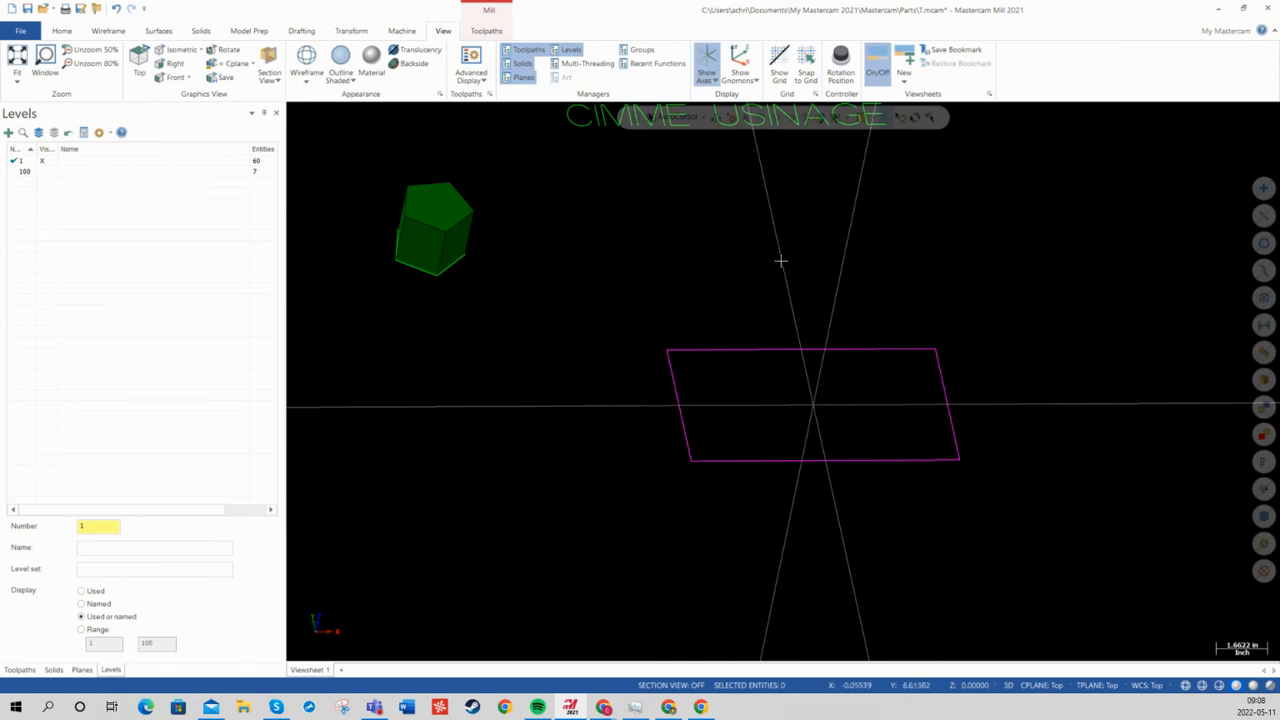
pyautogui.moveTo(780, 260); pyautogui.dragTo(800, 297, button='middle')
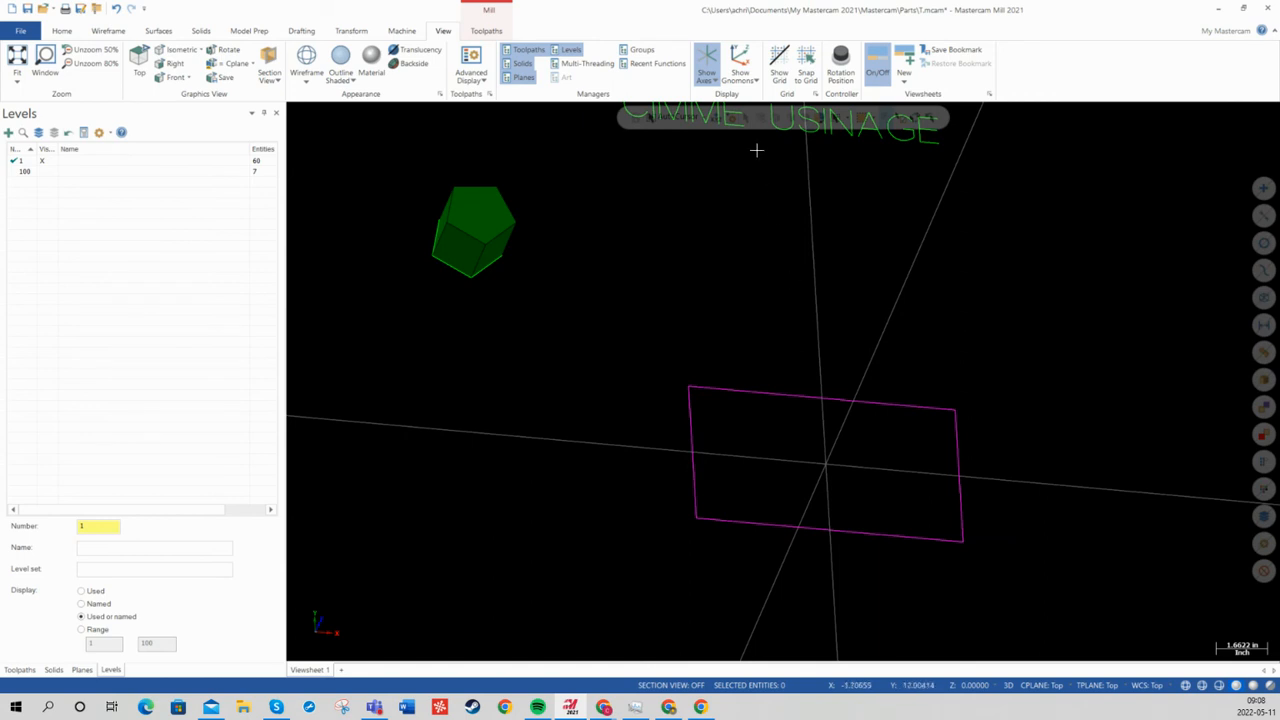
pyautogui.click(712, 58)
pyautogui.click(735, 60)
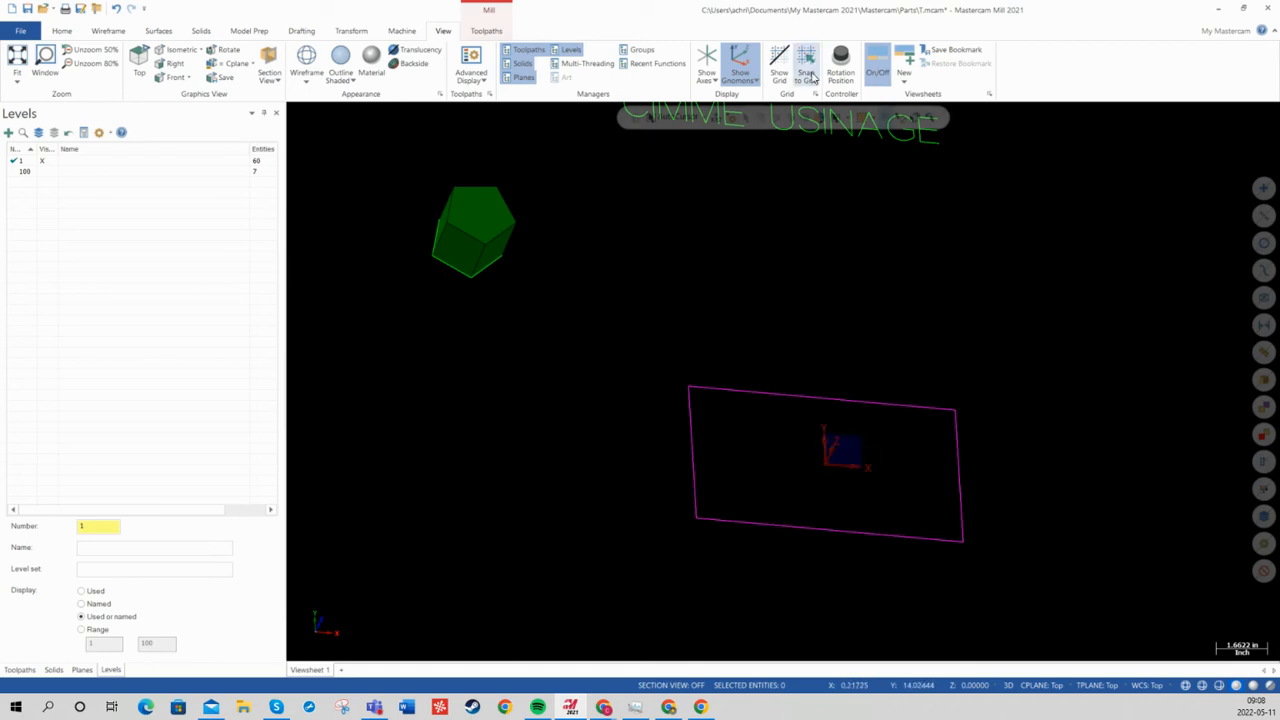
# Step: Display the grid around the geometry and turn it back off
pyautogui.click(780, 65)
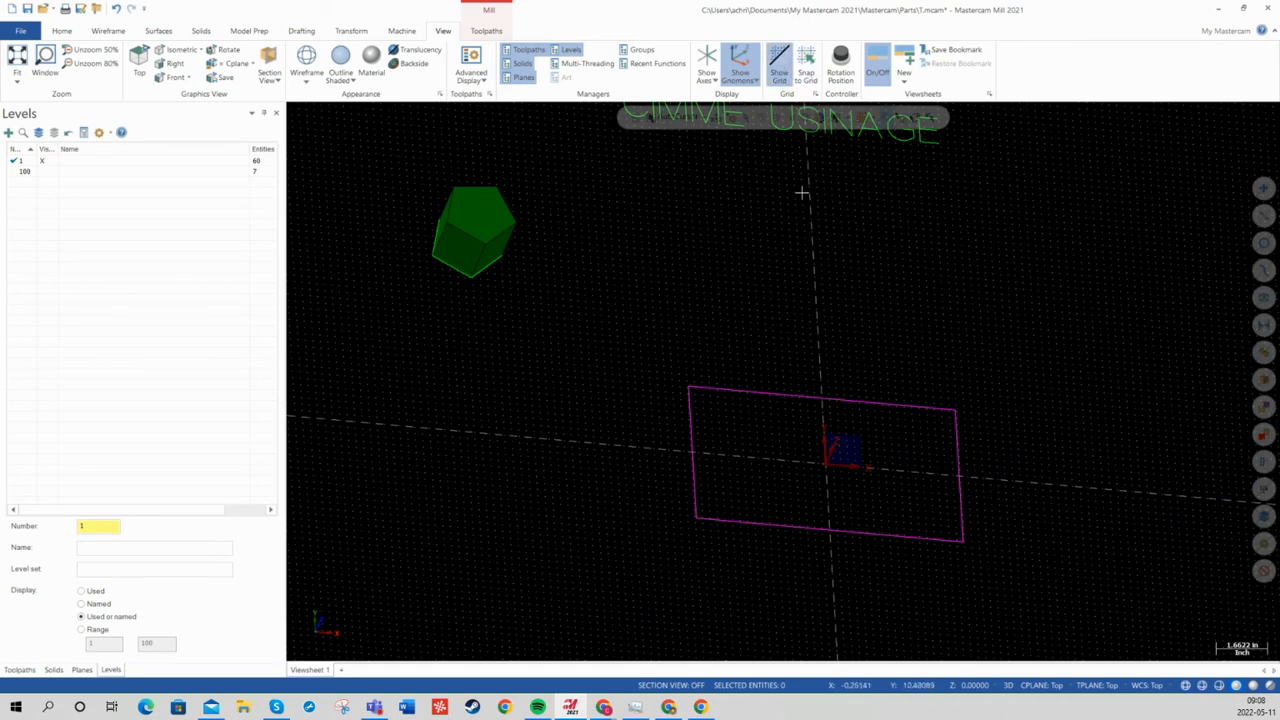
pyautogui.scroll(-3, 798, 255)
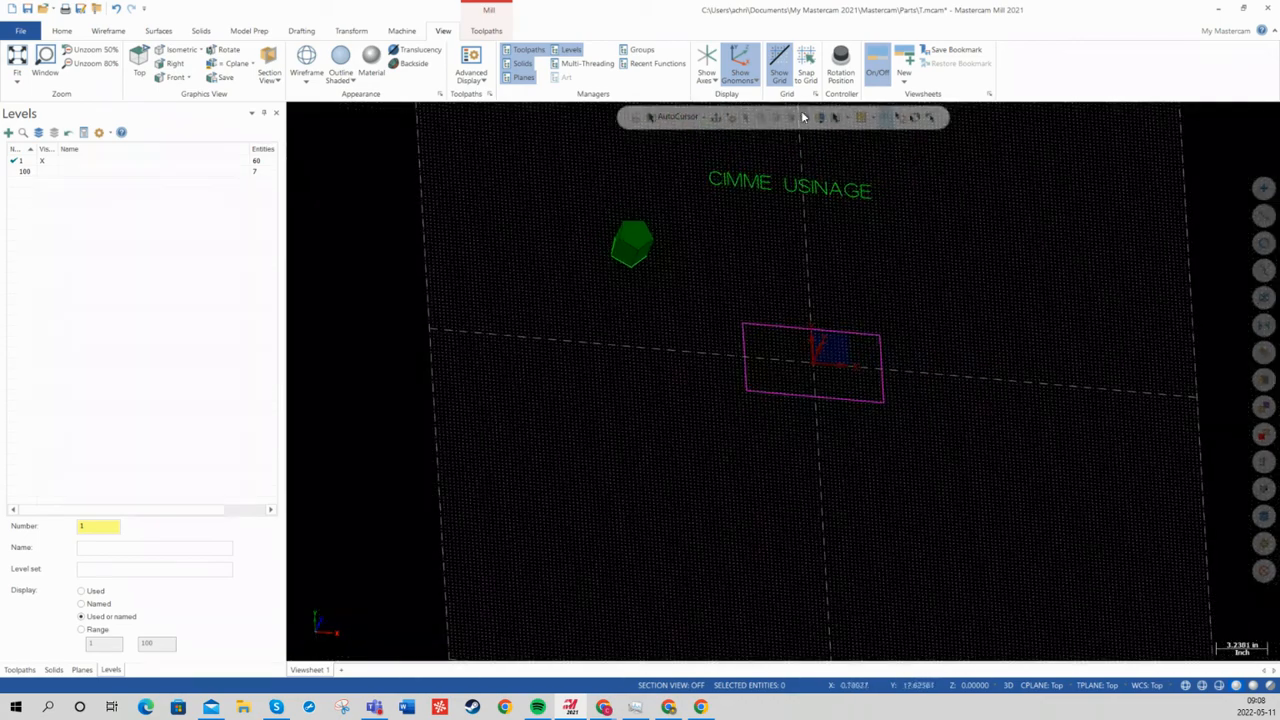
pyautogui.click(779, 65)
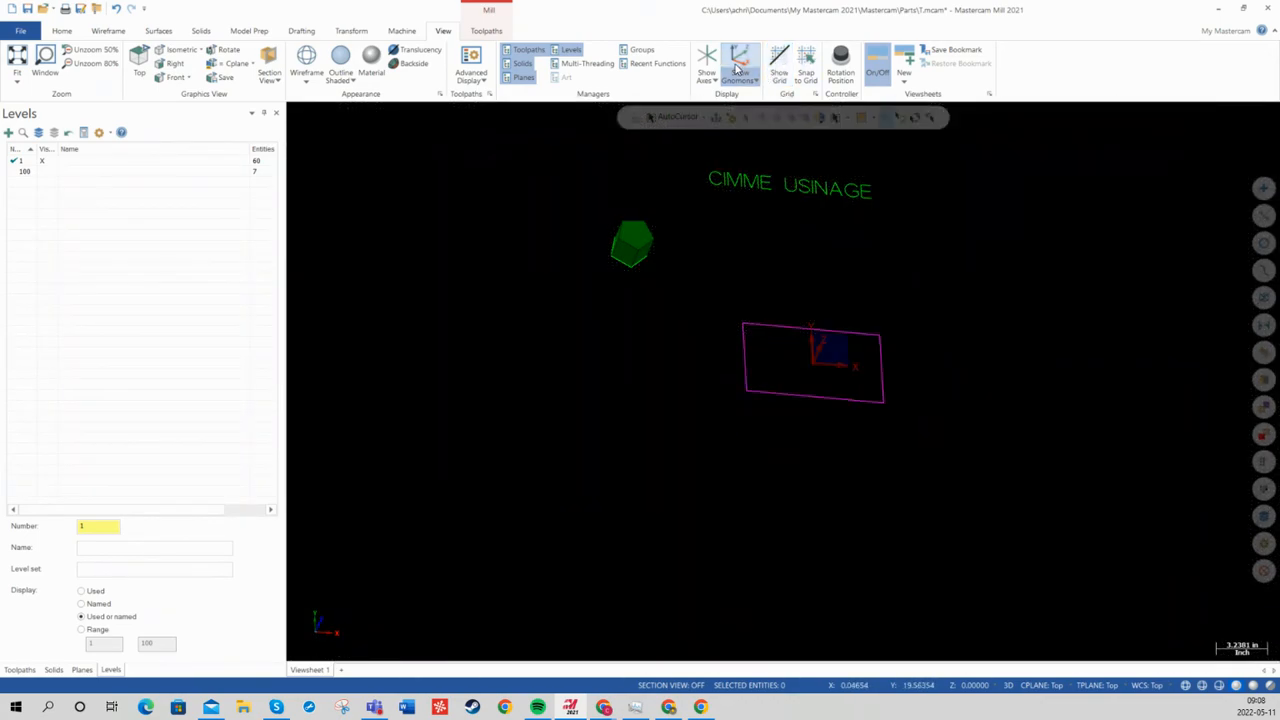
# Step: Turn the viewsheets off and back on
pyautogui.click(879, 65)
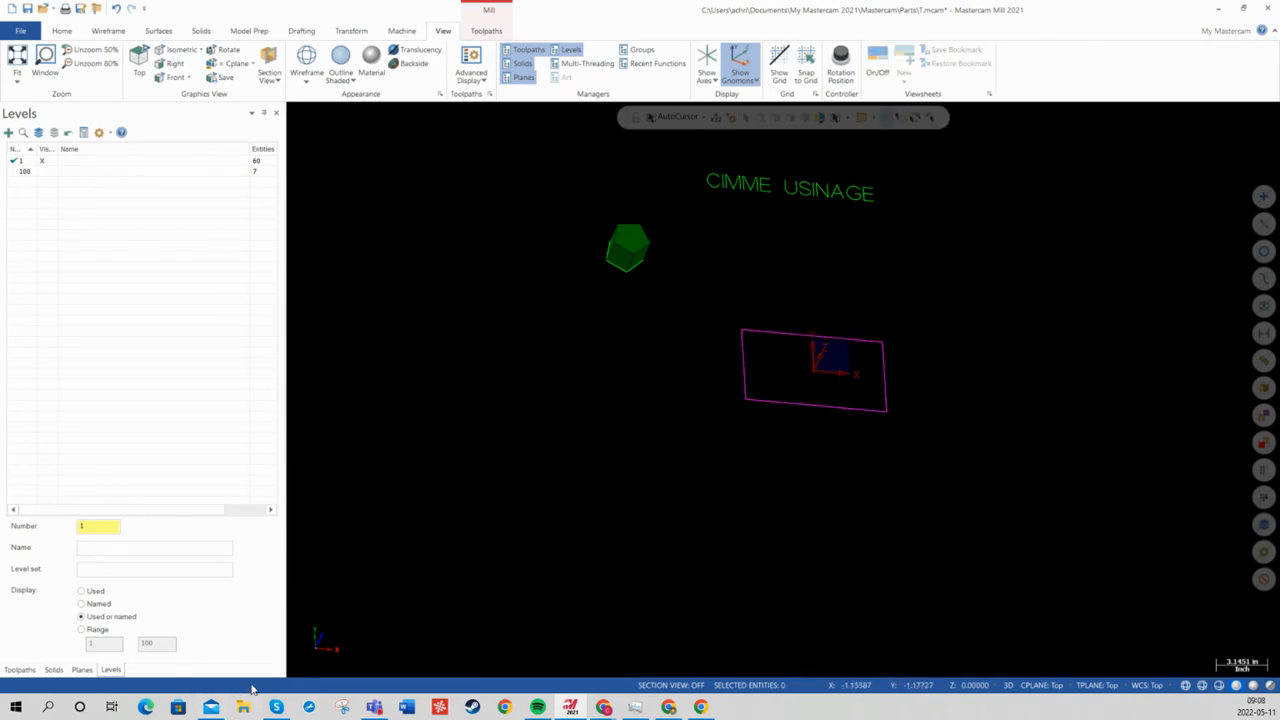
pyautogui.click(879, 72)
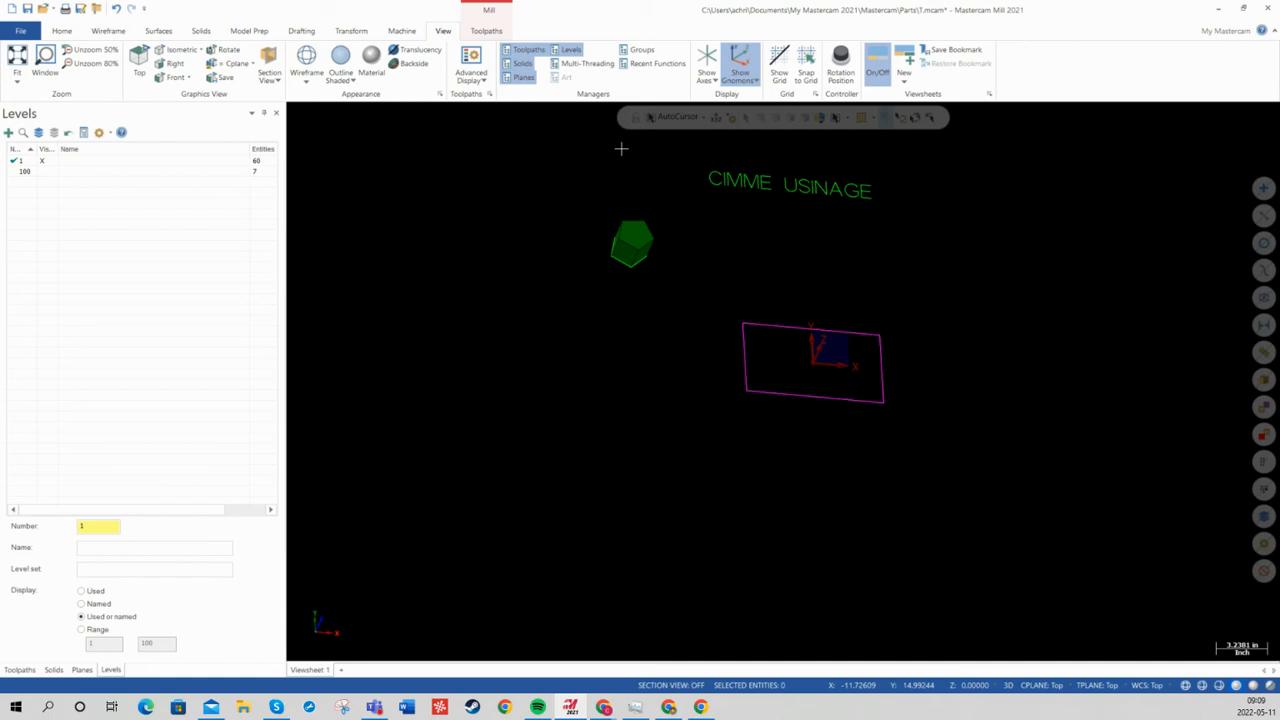
# Step: Look over the view, analyze and attribute options offered in the graphics area's shortcut menu
pyautogui.rightClick(961, 287)
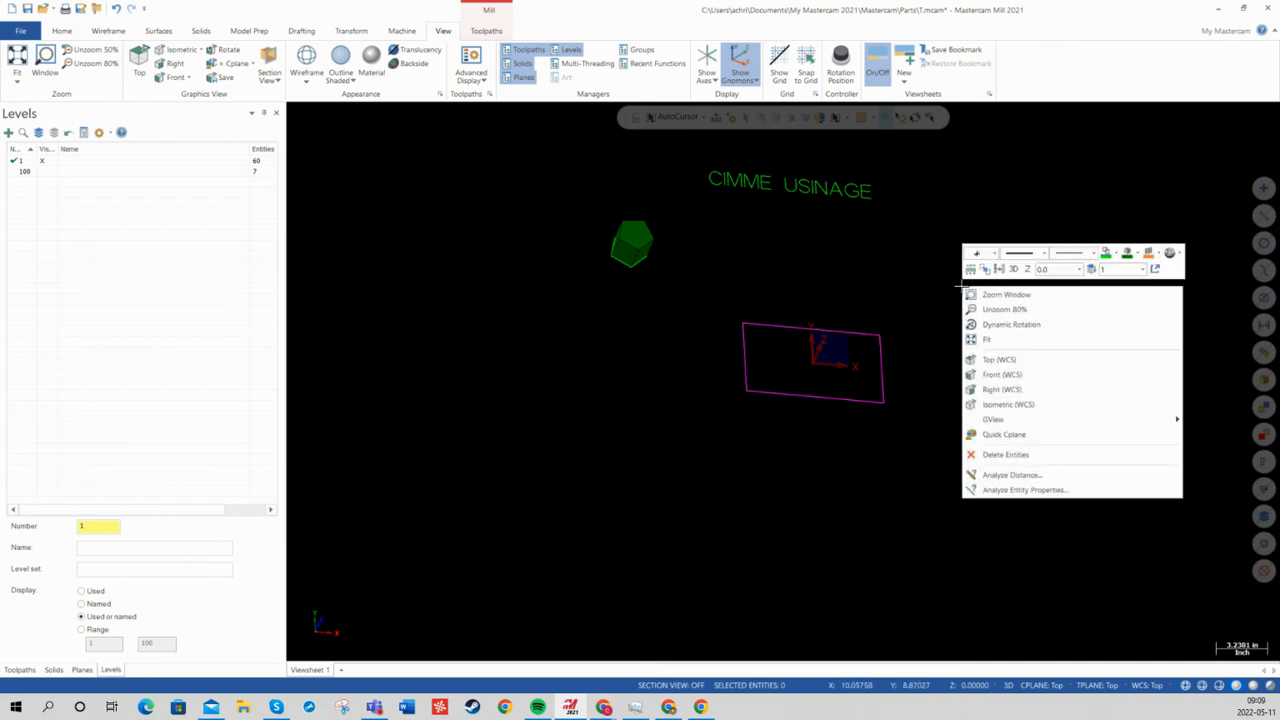
pyautogui.click(546, 352)
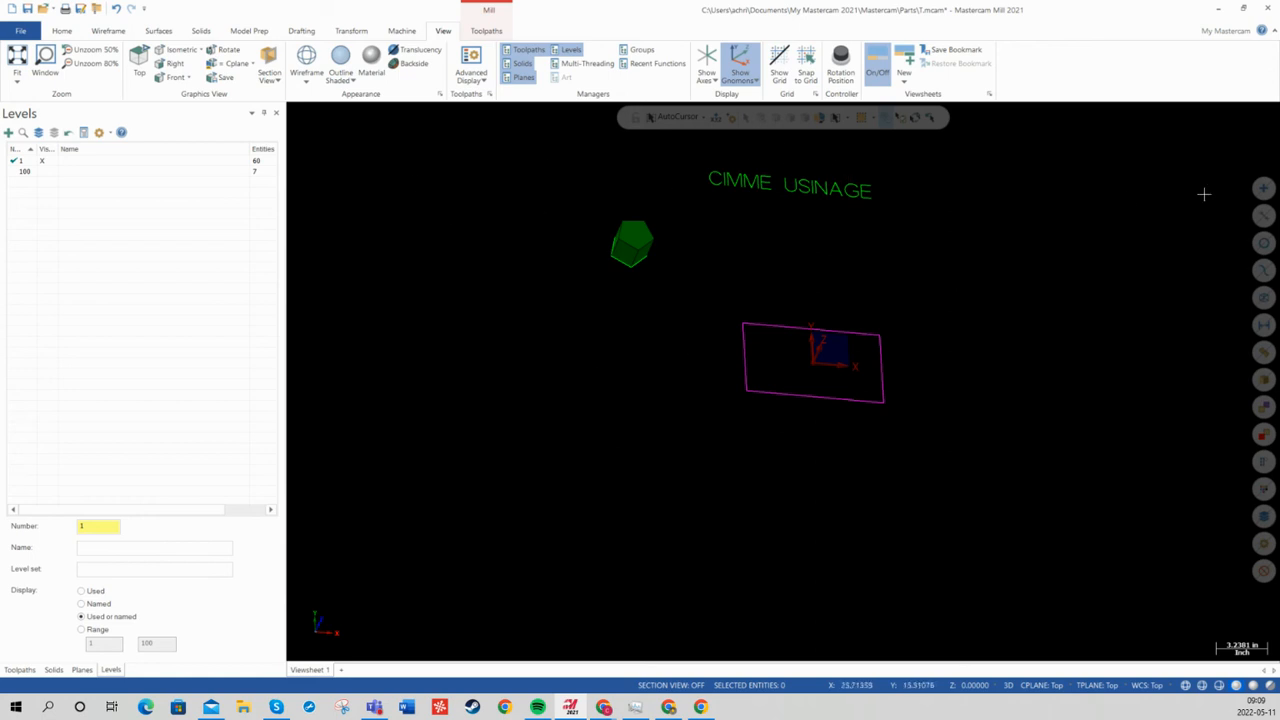
pyautogui.rightClick(638, 392)
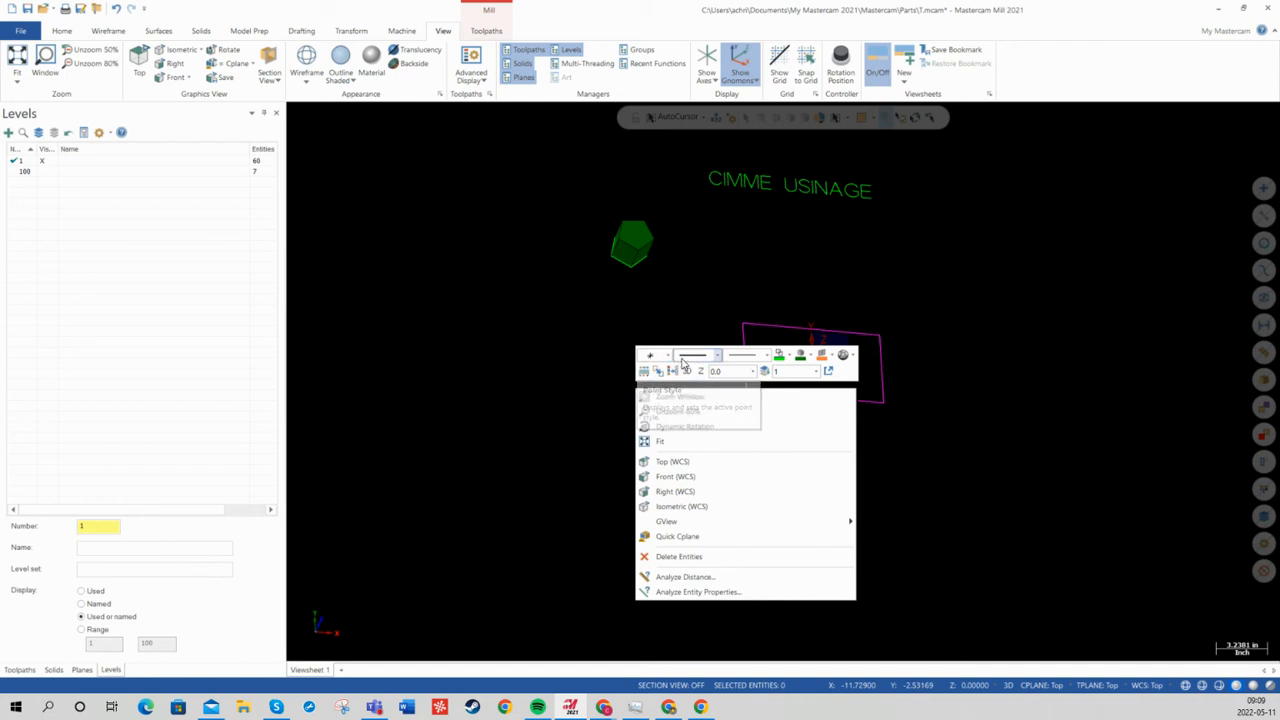
pyautogui.click(694, 320)
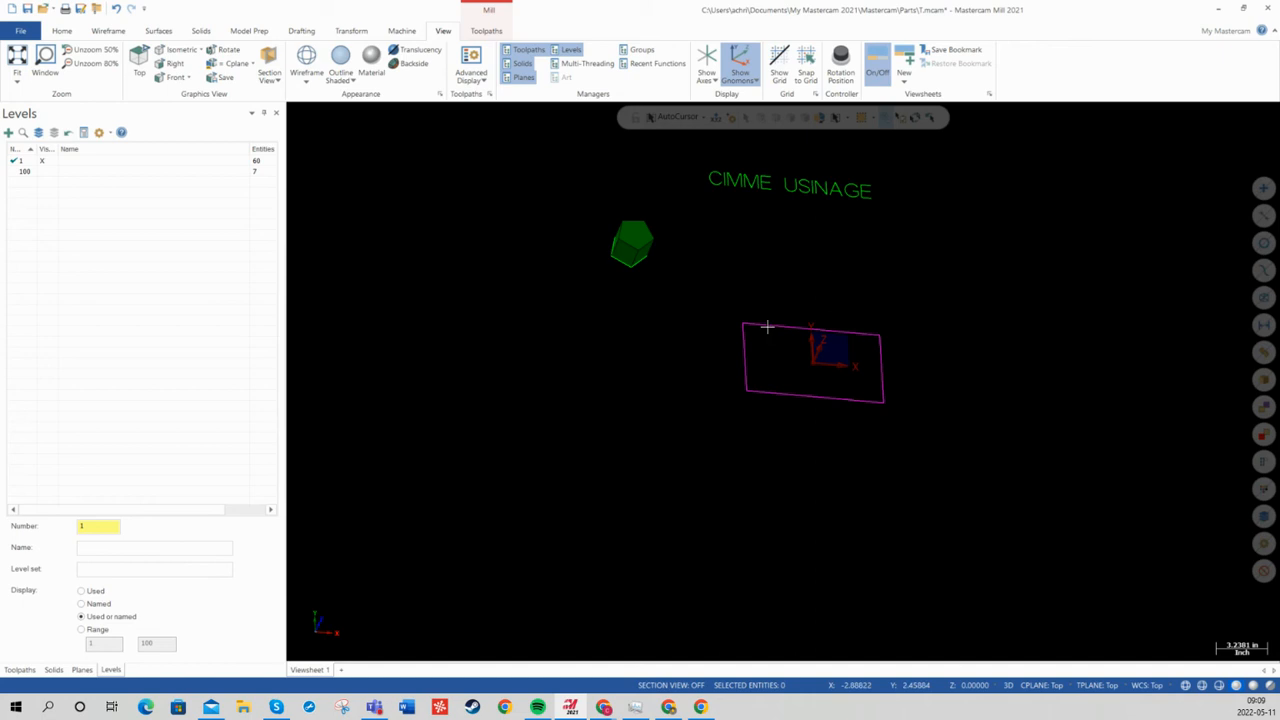
# Step: Apply a dashed line style to the selected rectangle and set the active wireframe color to red
pyautogui.click(767, 327)
pyautogui.scroll(-1, 767, 327)
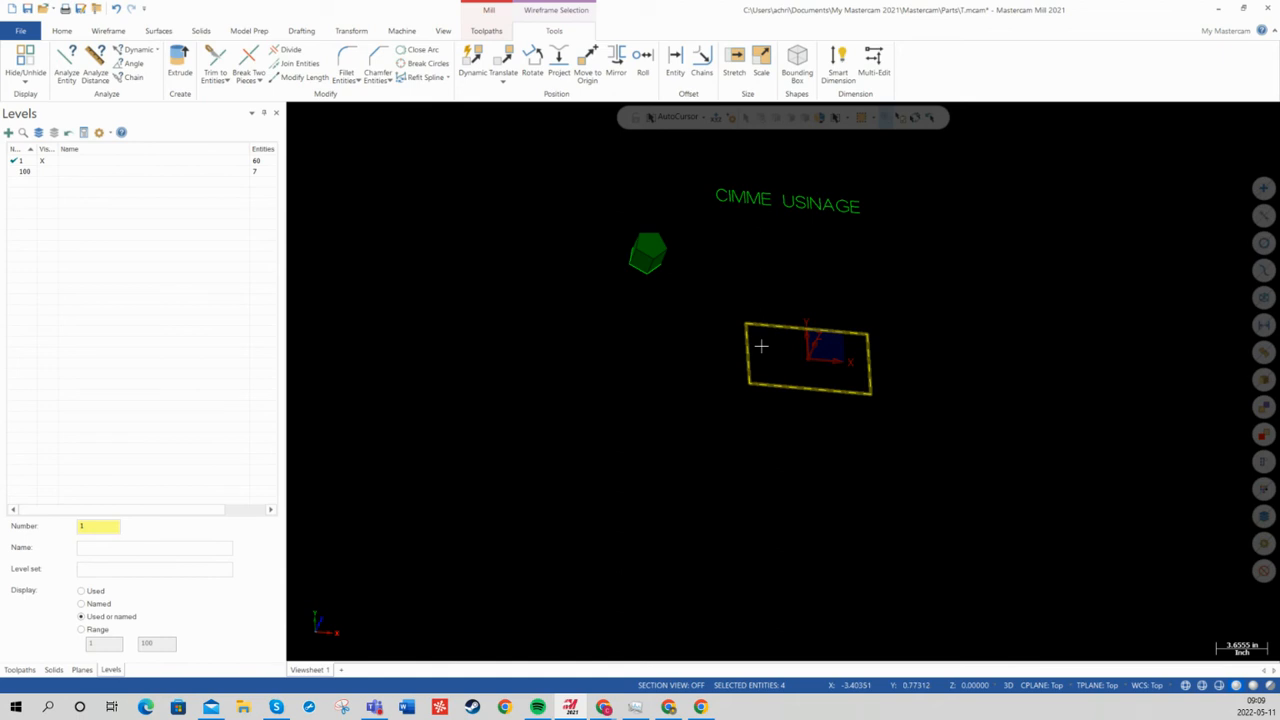
pyautogui.rightClick(864, 312)
pyautogui.click(953, 278)
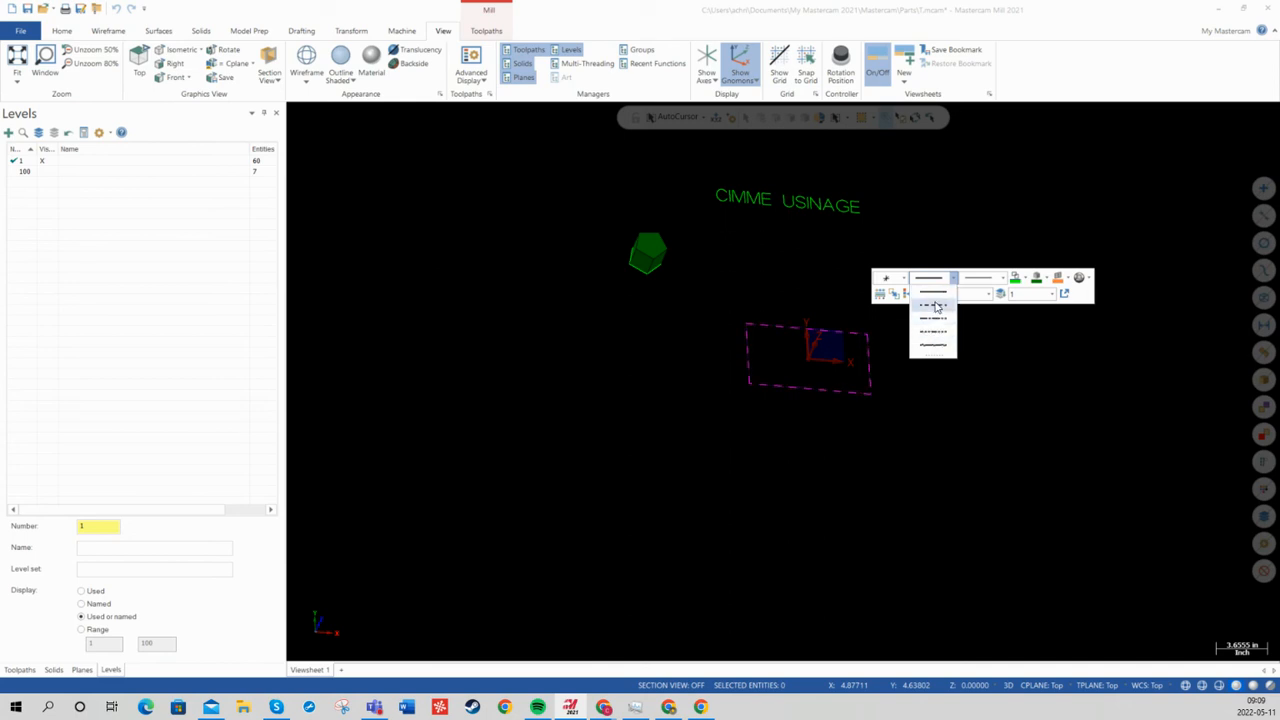
pyautogui.click(935, 307)
pyautogui.rightClick(931, 299)
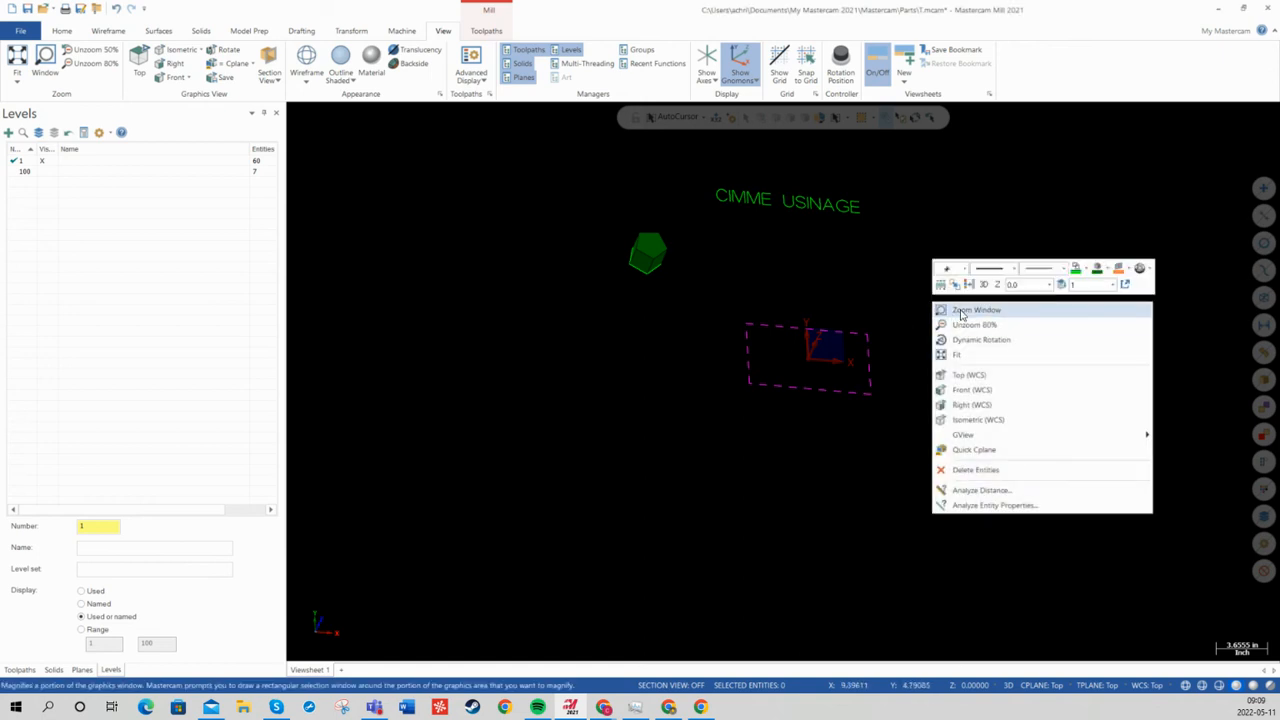
pyautogui.click(1081, 270)
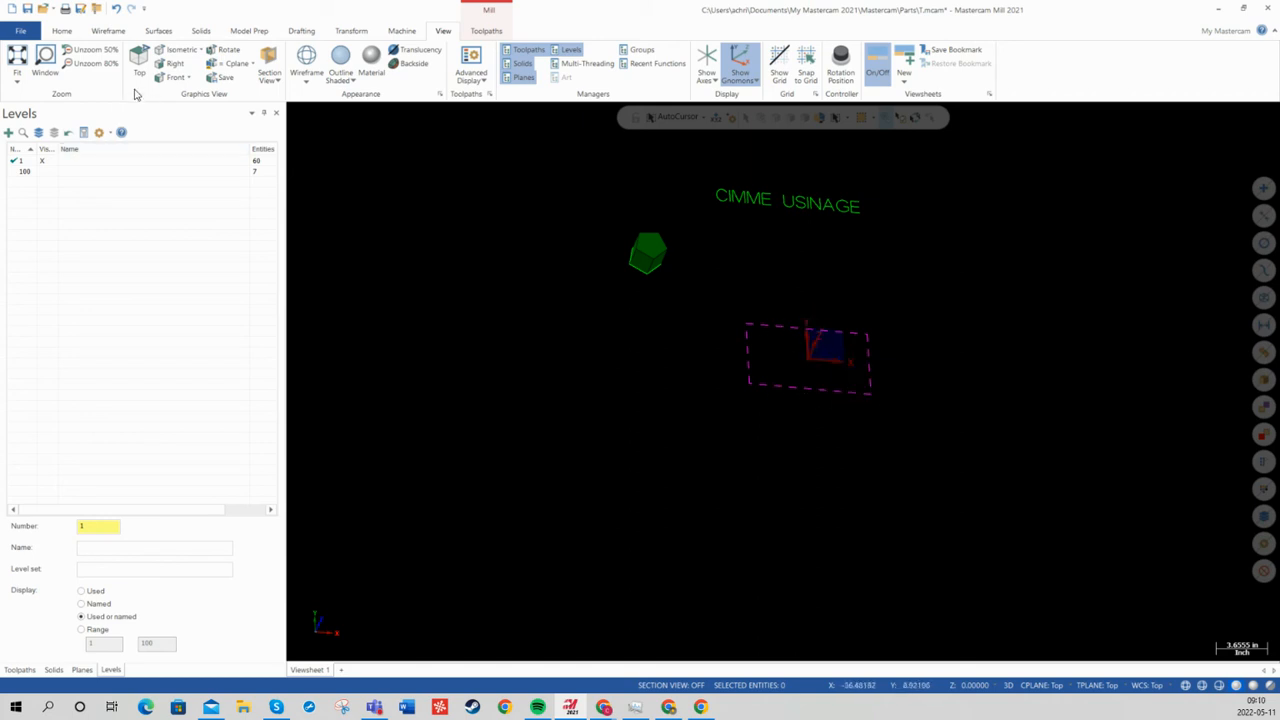
# Step: Clear the group and result colors from all entities
pyautogui.click(62, 32)
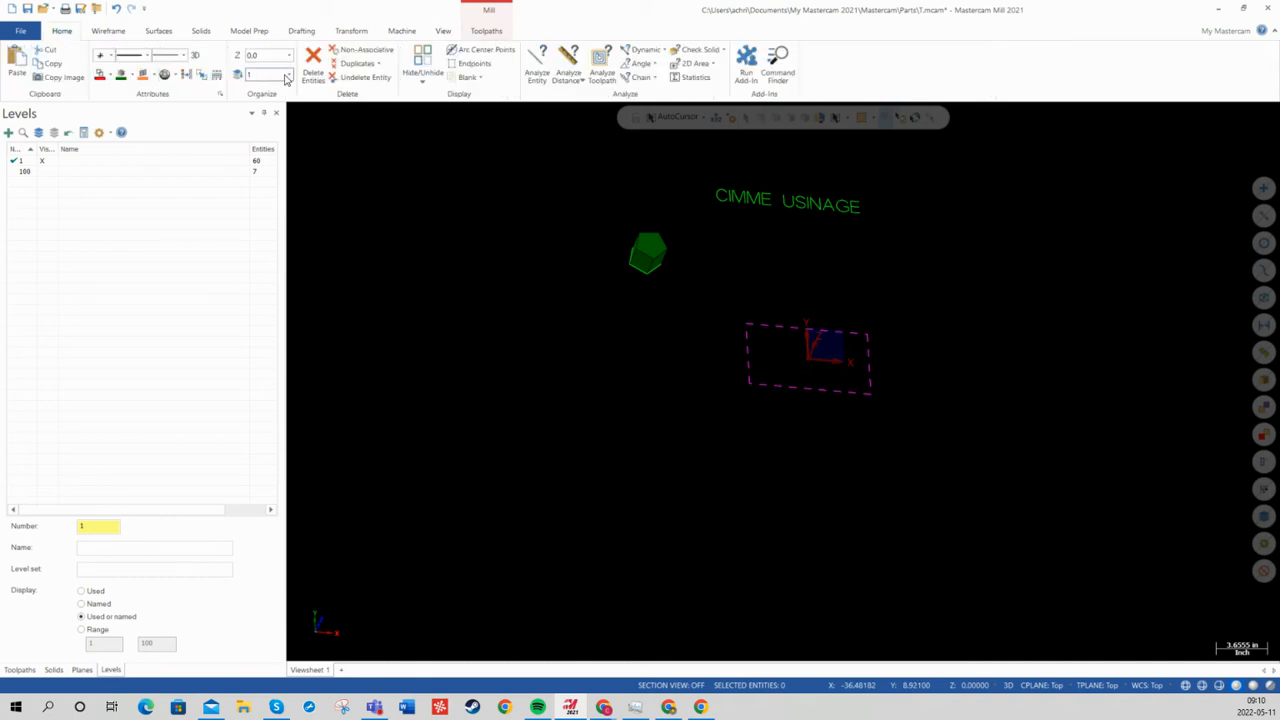
pyautogui.rightClick(532, 296)
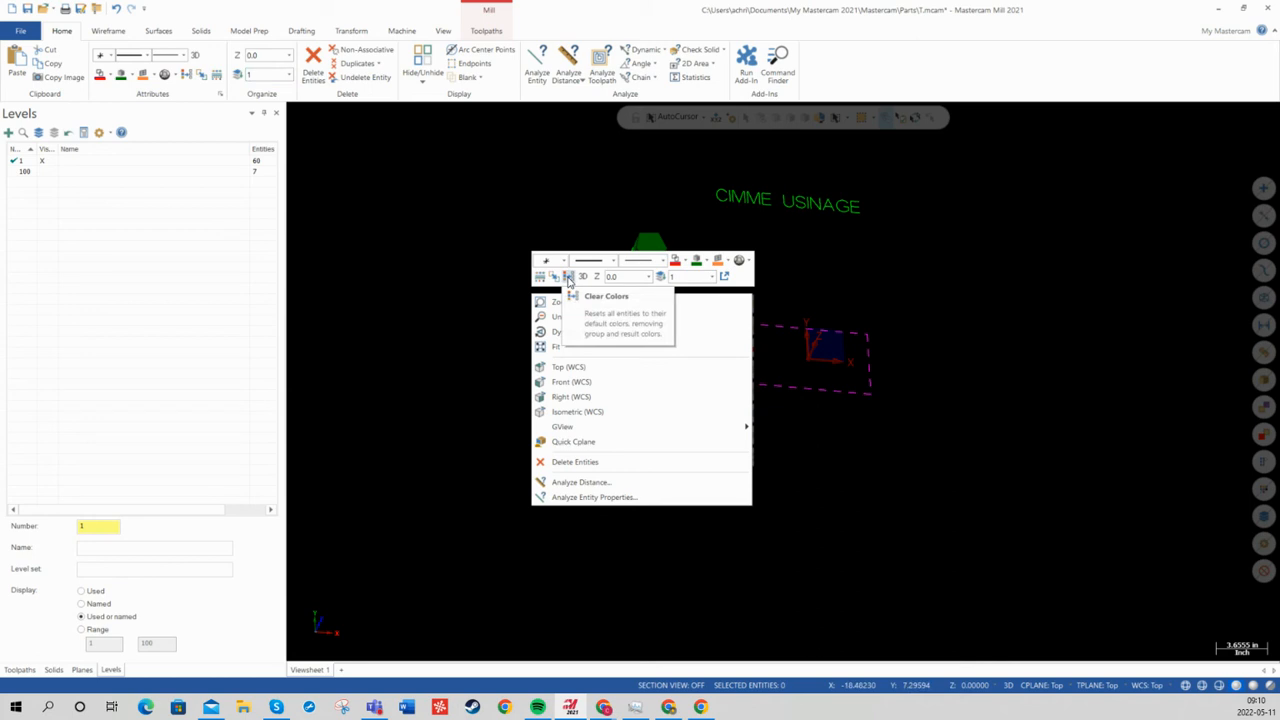
pyautogui.click(568, 278)
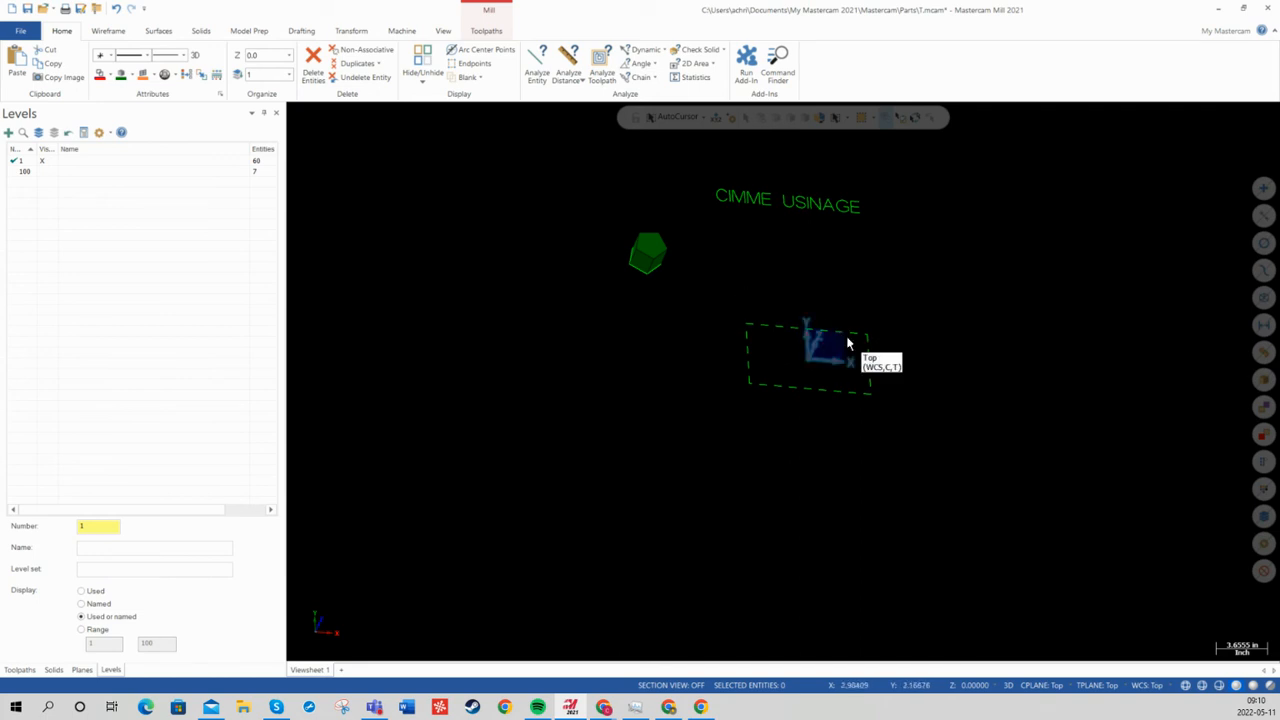
# Step: Select the dashed rectangle and change its wireframe color to red
pyautogui.scroll(-1, 856, 337)
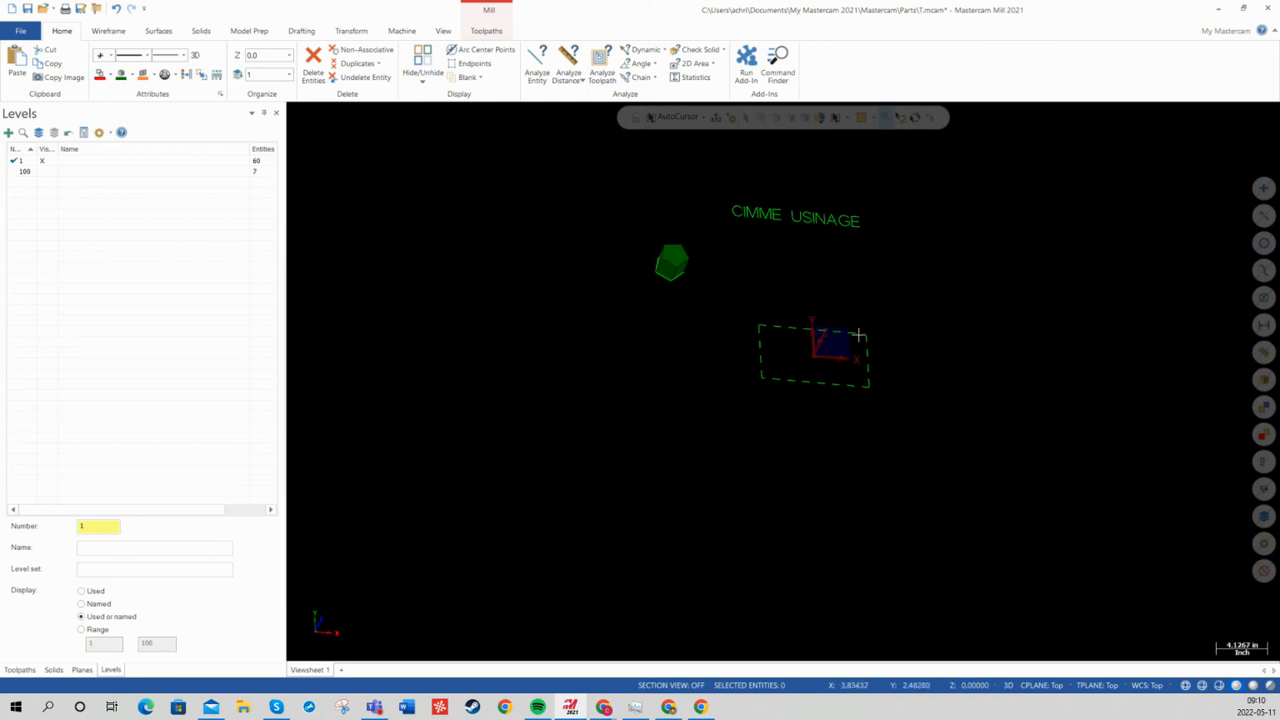
pyautogui.click(857, 336)
pyautogui.scroll(-1, 880, 334)
pyautogui.rightClick(880, 334)
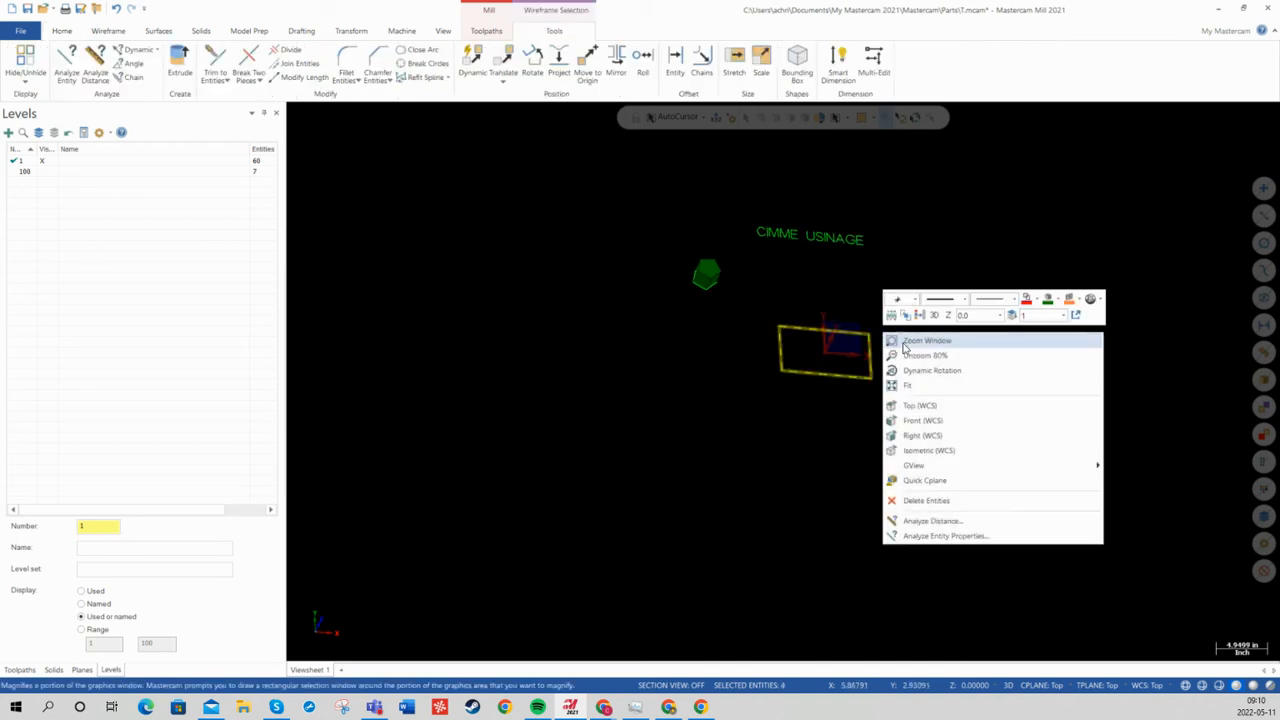
pyautogui.click(1037, 303)
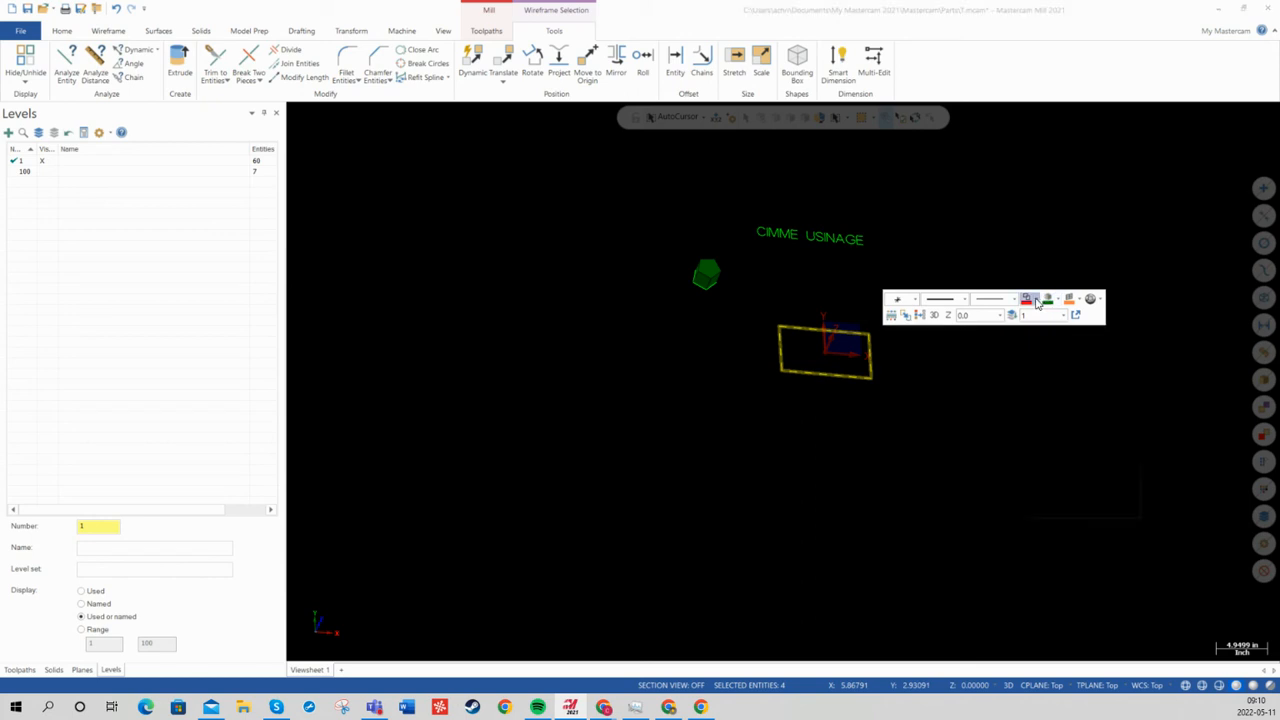
pyautogui.click(1049, 337)
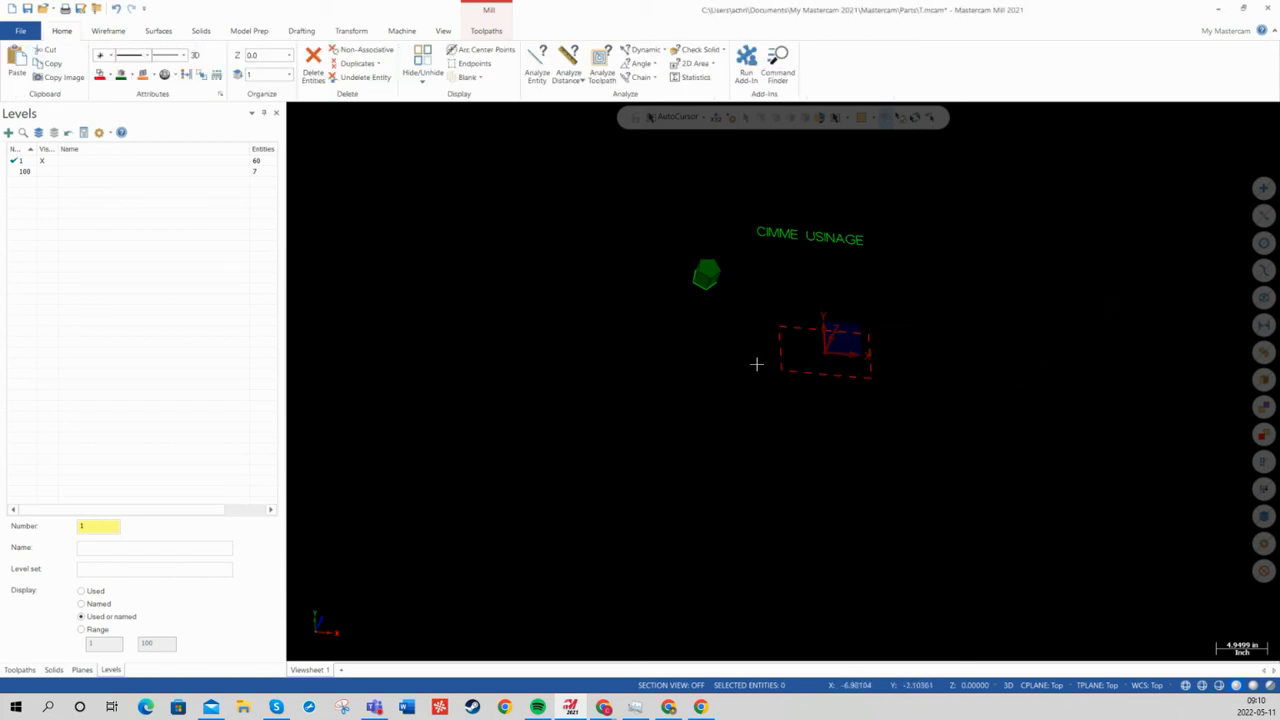
# Step: Check the description of the CPlane 2D/3D option and display the grid around the geometry
pyautogui.rightClick(914, 283)
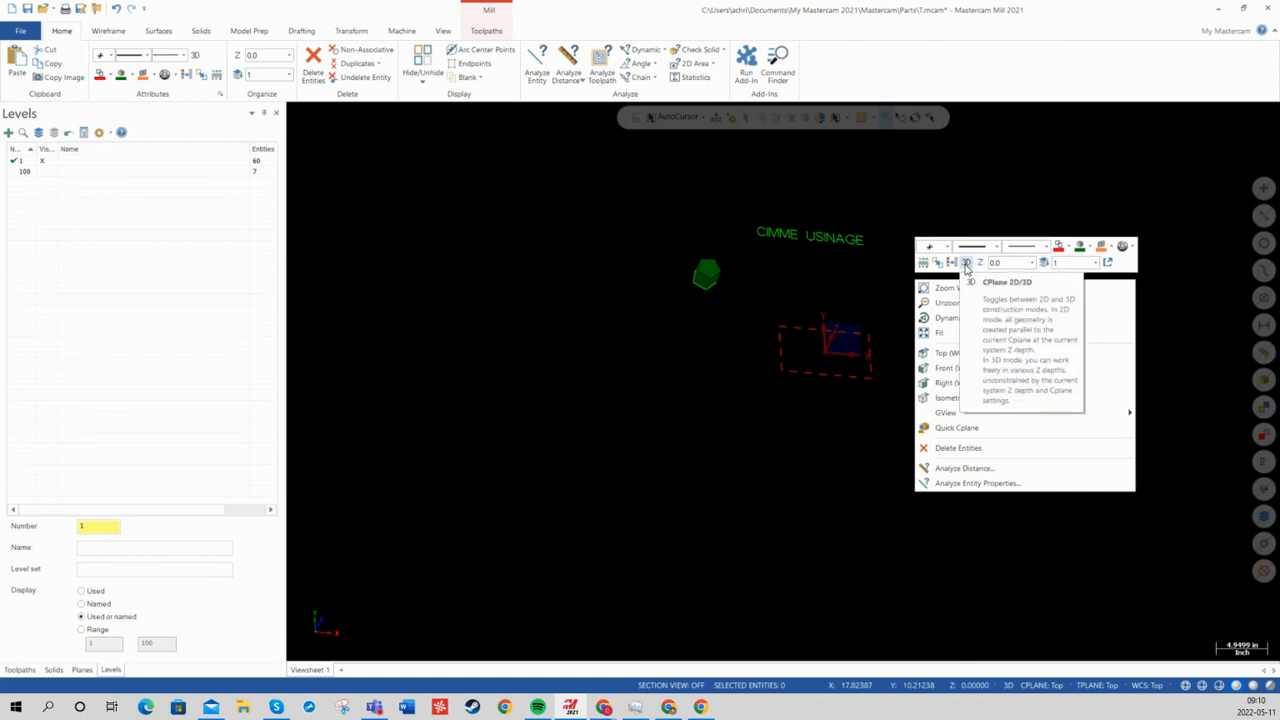
pyautogui.click(914, 209)
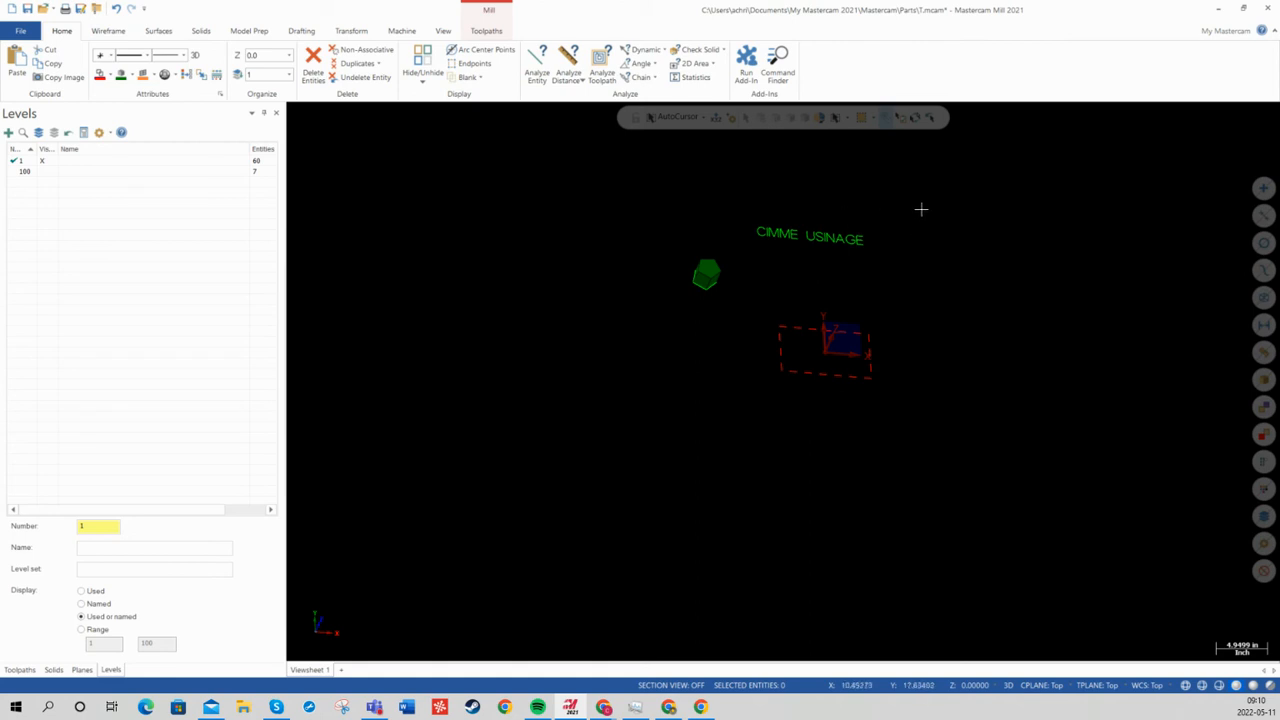
pyautogui.click(443, 31)
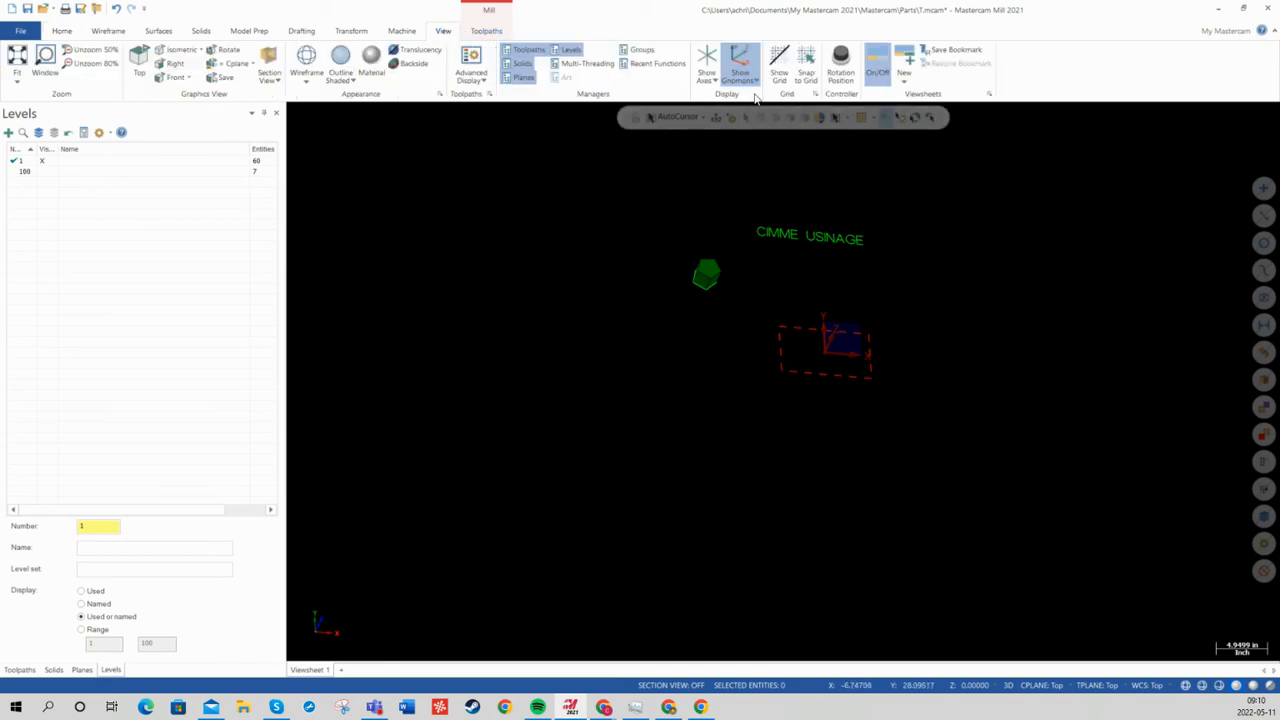
pyautogui.click(779, 62)
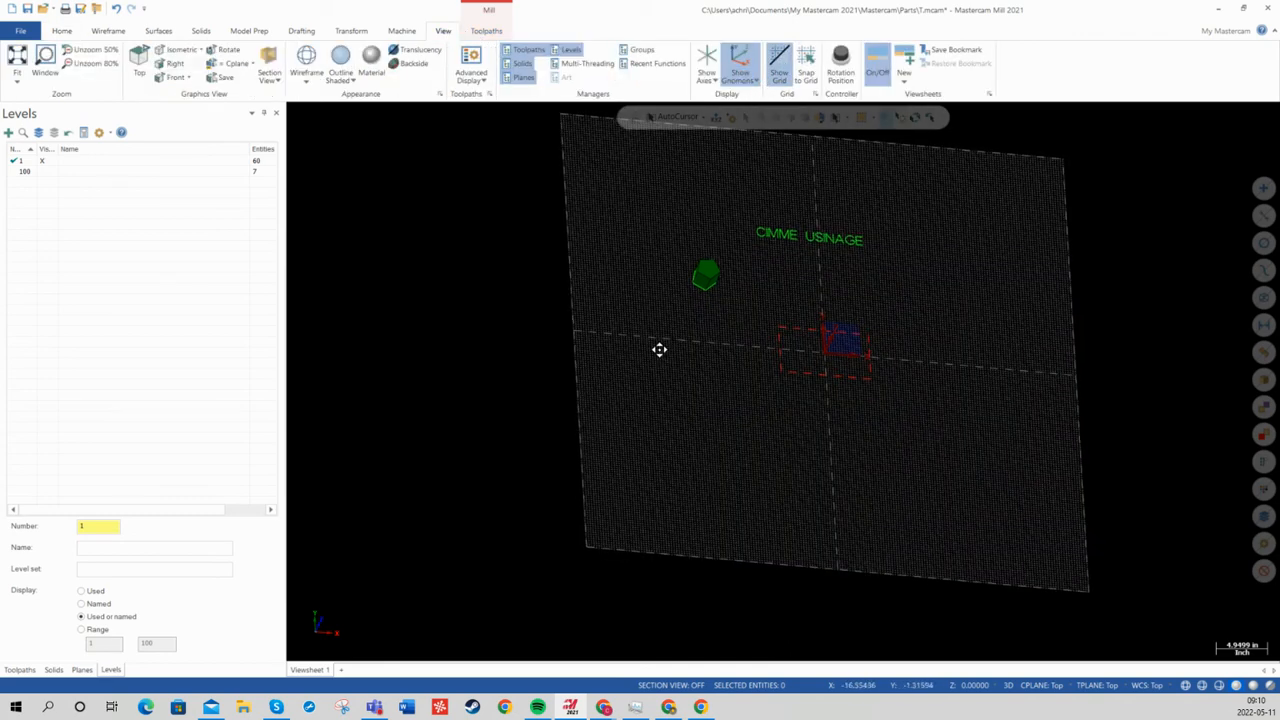
pyautogui.moveTo(657, 349); pyautogui.dragTo(624, 362, button='middle')
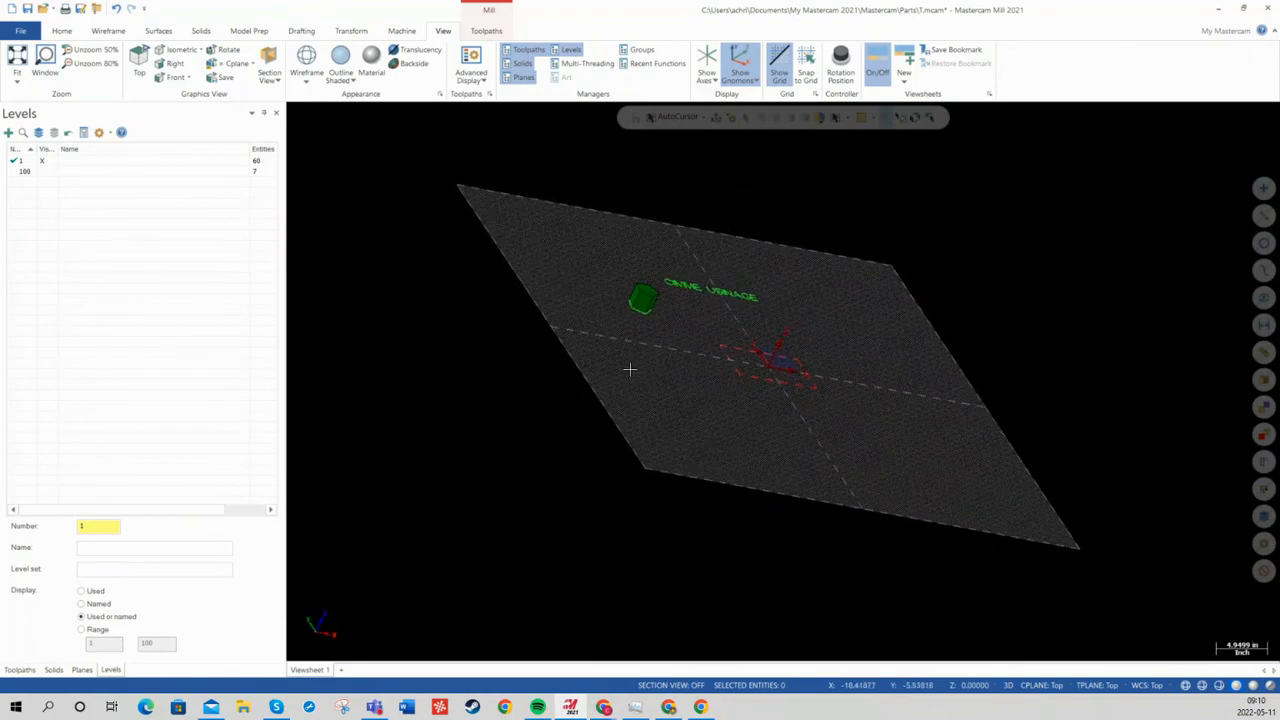
pyautogui.scroll(-2, 627, 365)
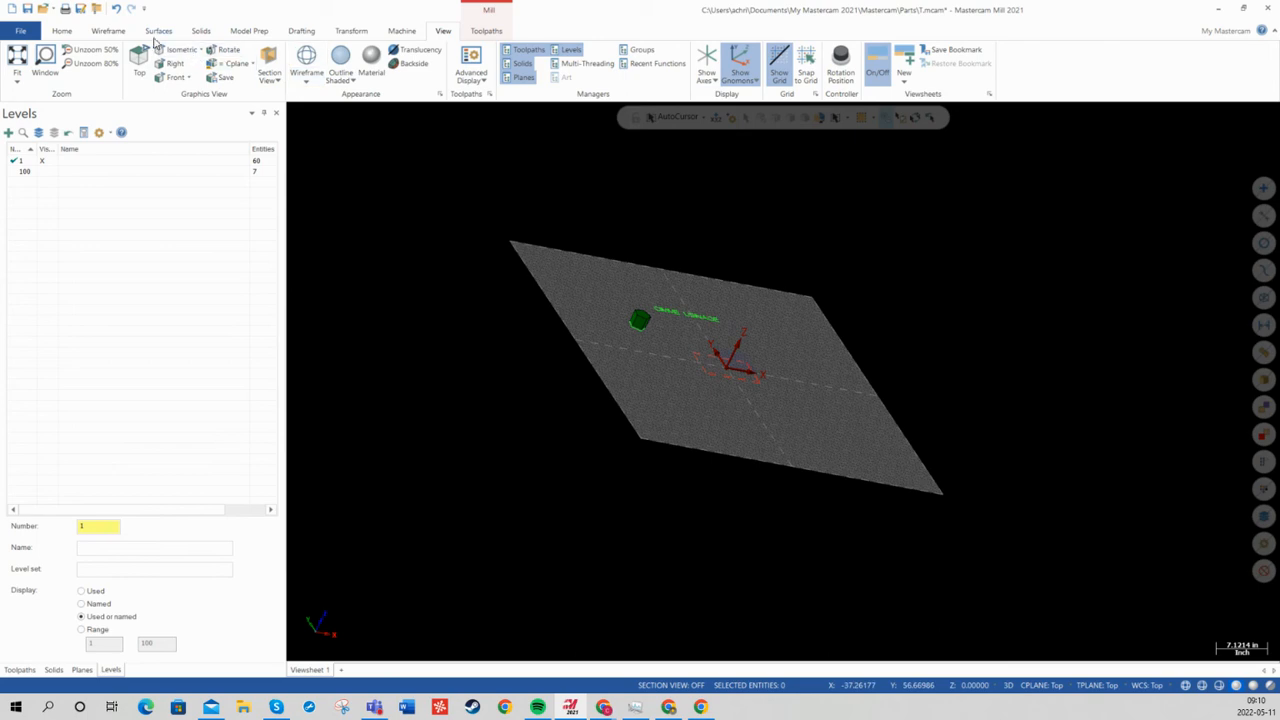
# Step: Draw two freeform endpoint lines in 3D mode, one beside the lettering and one about 22.1 in long beyond the rectangle
pyautogui.click(110, 31)
pyautogui.click(104, 80)
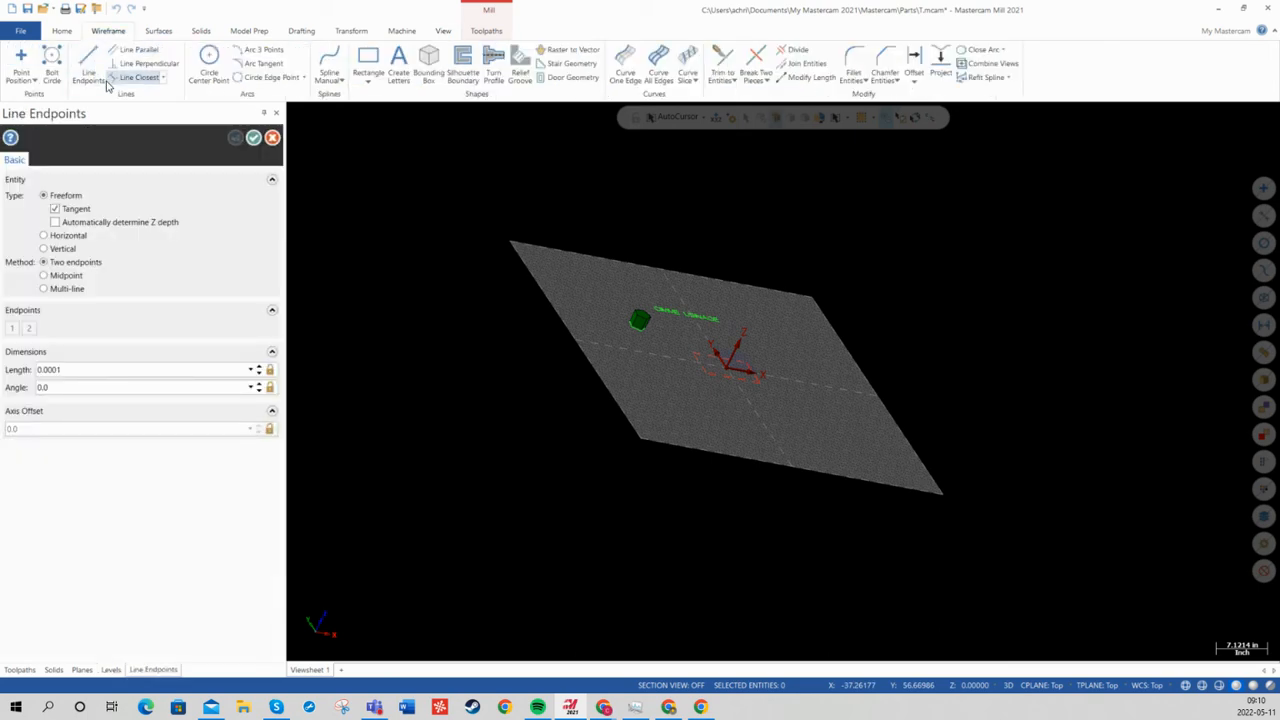
pyautogui.click(608, 301)
pyautogui.click(755, 293)
pyautogui.click(815, 327)
pyautogui.click(836, 404)
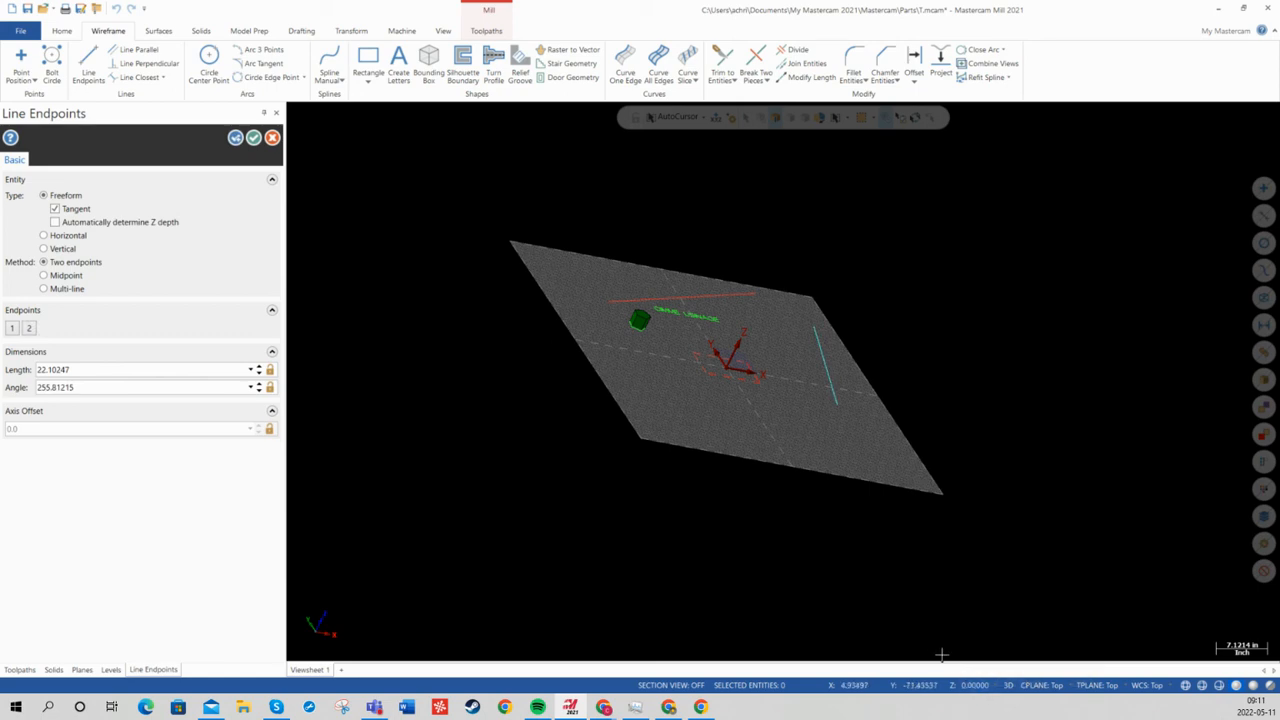
# Step: Switch to 2D construction mode and set the Z depth to -5
pyautogui.rightClick(924, 209)
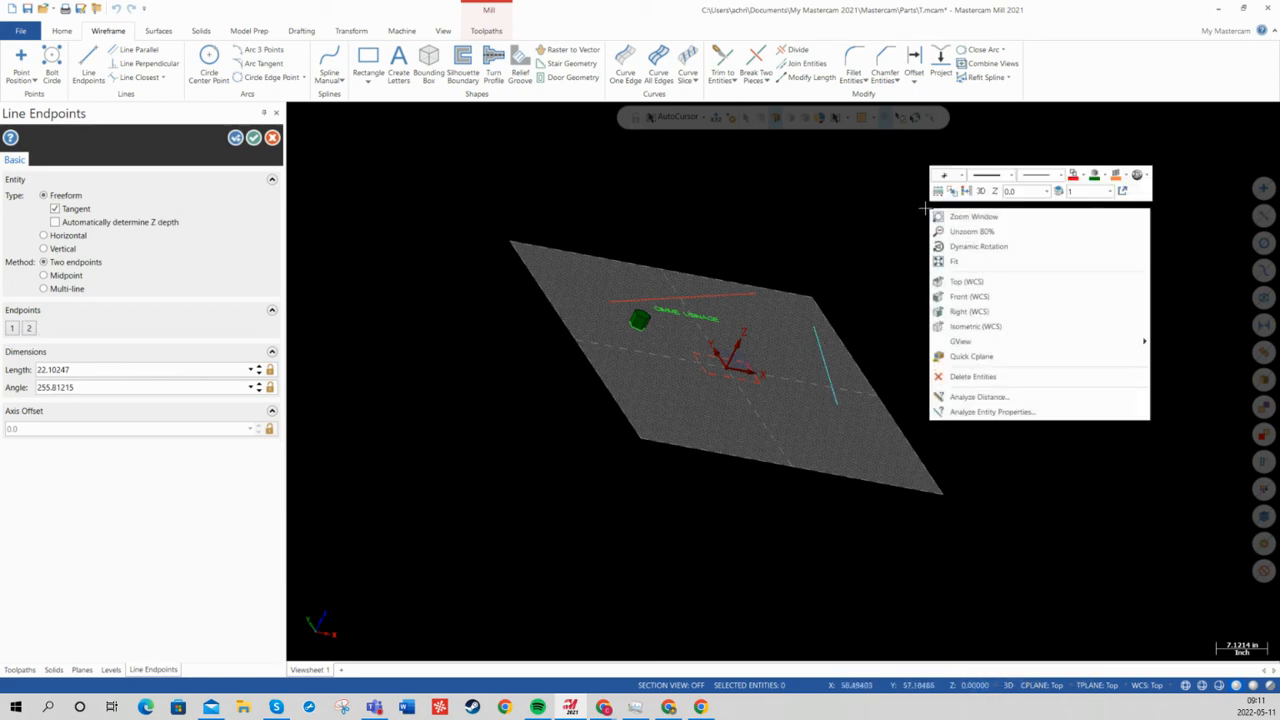
pyautogui.click(981, 193)
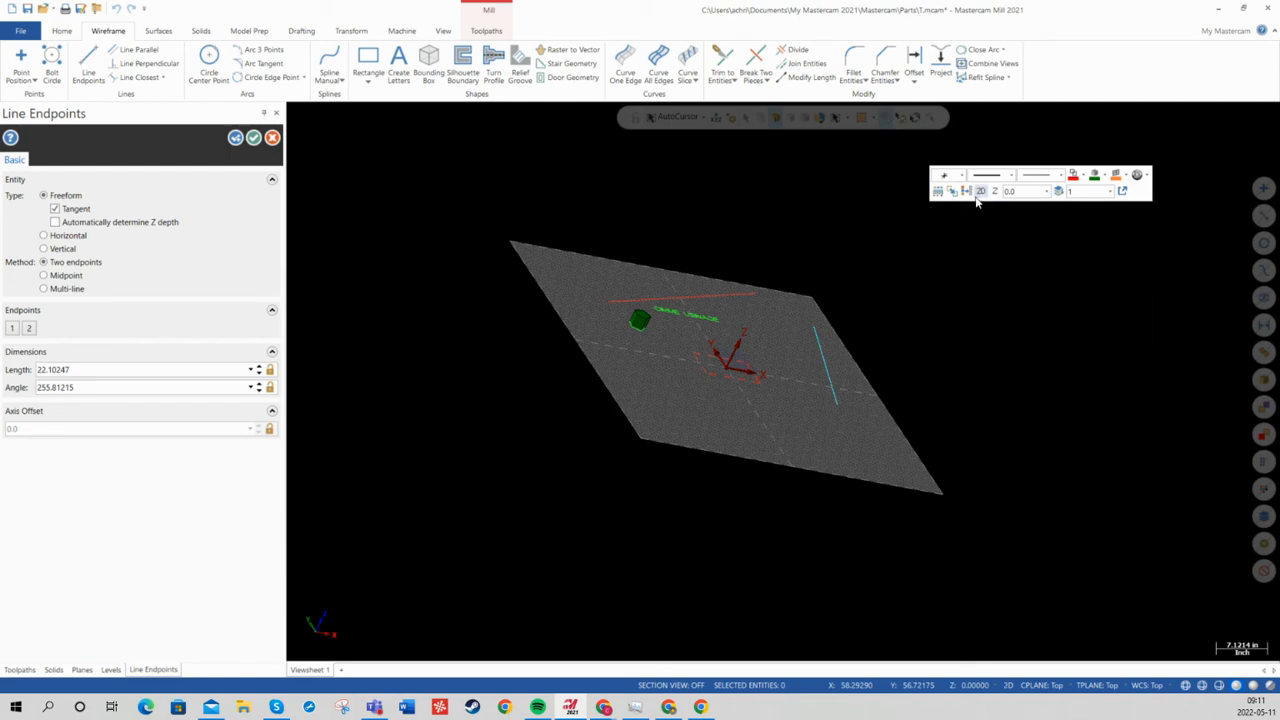
pyautogui.click(1010, 193)
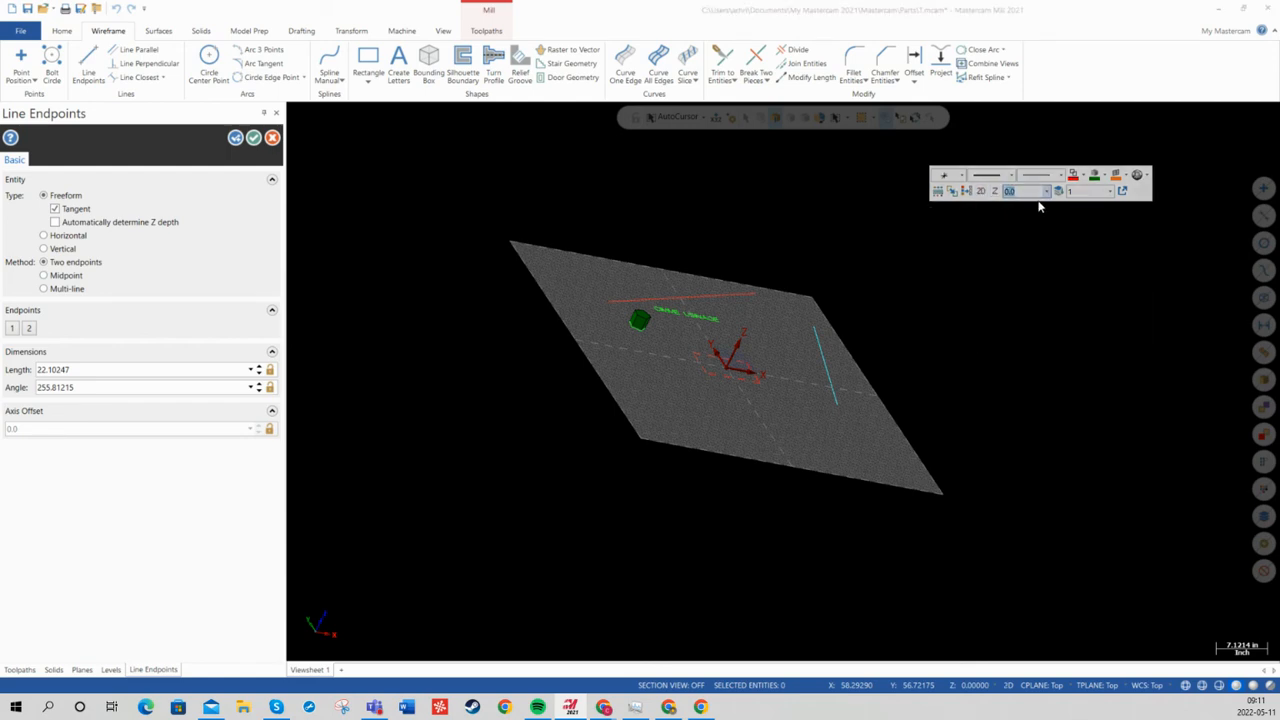
pyautogui.press('Return')
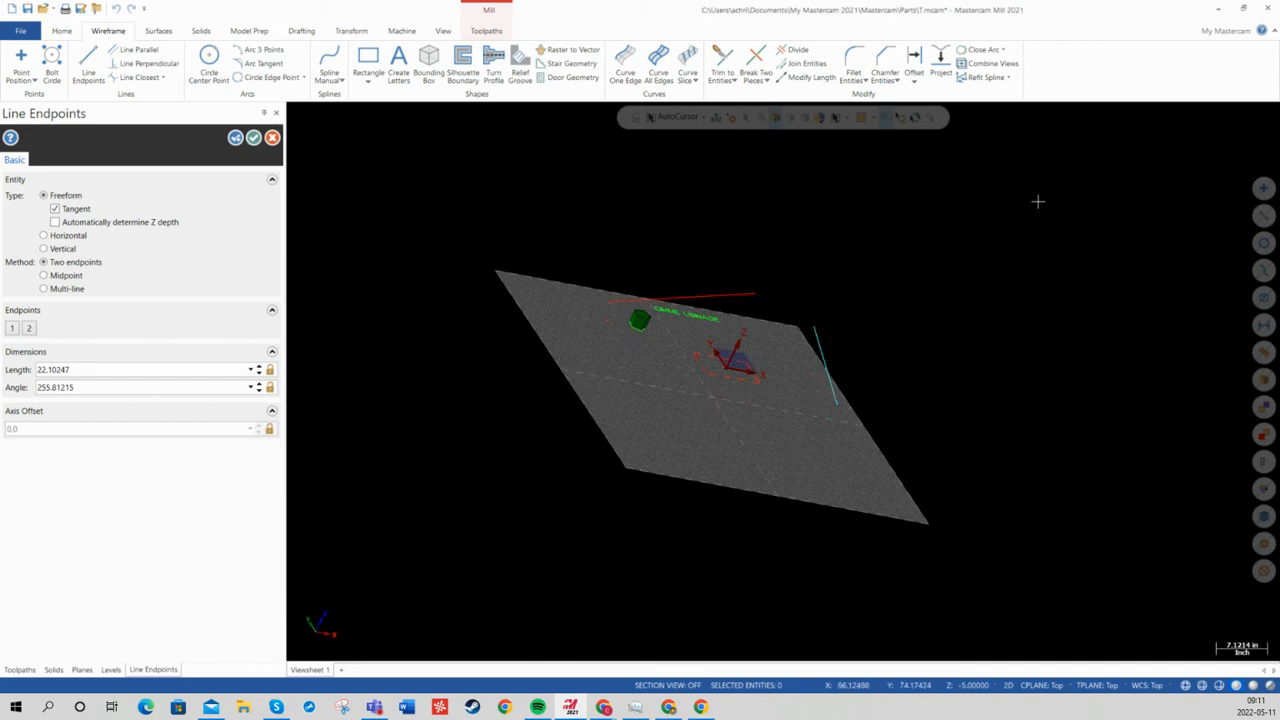
# Step: Draw a rectangle about 16 in wide and 13.3 in high on the grid plane at Z -5
pyautogui.keyDown('shift'); pyautogui.moveTo(730, 360); pyautogui.dragTo(788, 352, button='middle'); pyautogui.keyUp('shift')
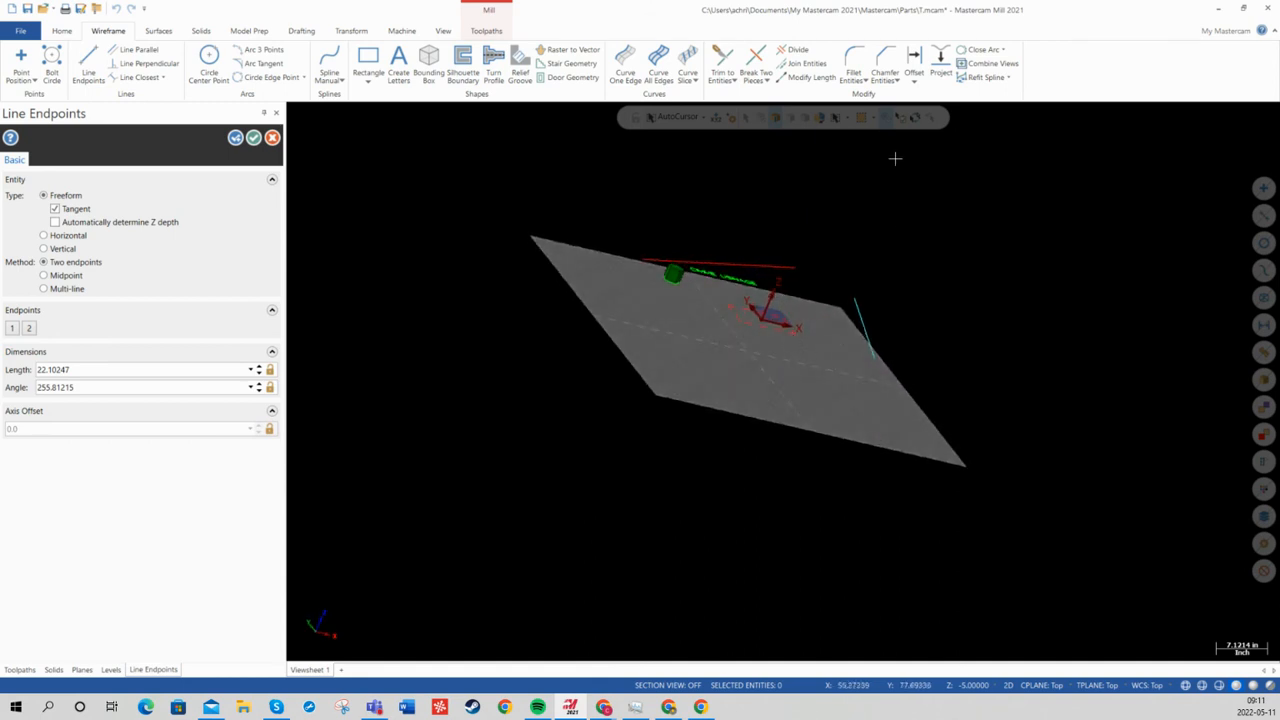
pyautogui.click(366, 62)
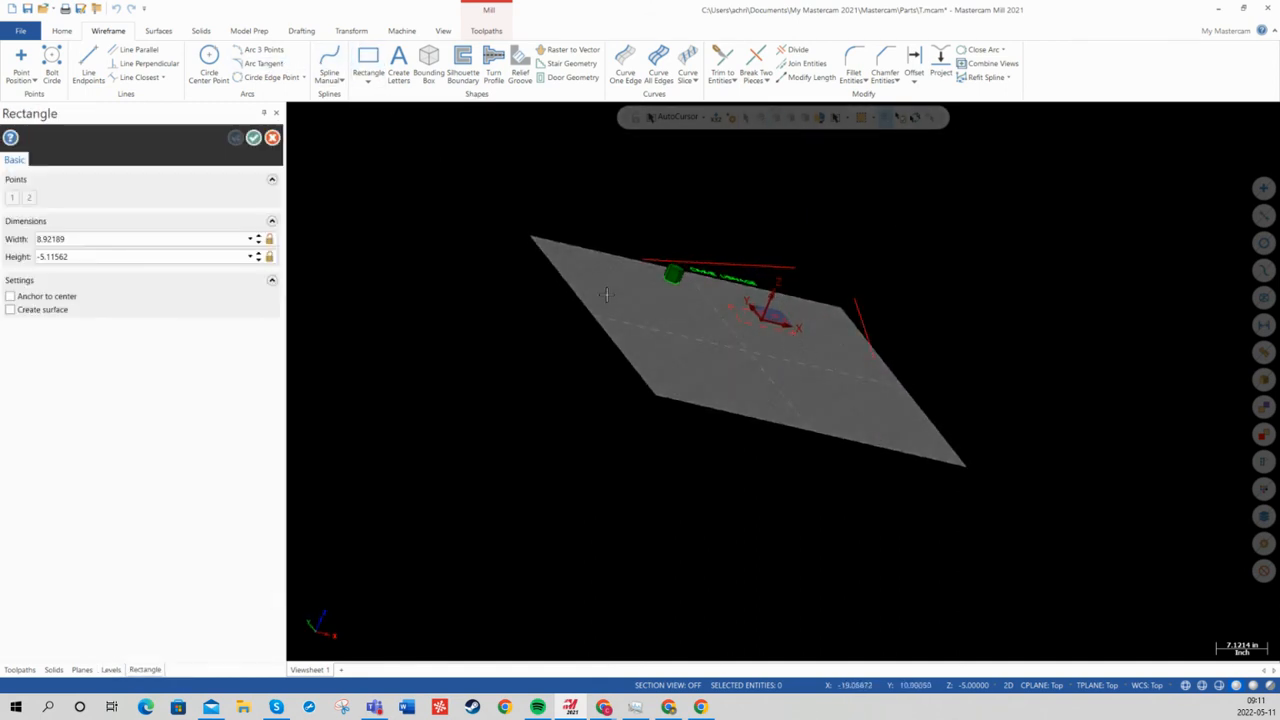
pyautogui.click(646, 313)
pyautogui.click(778, 377)
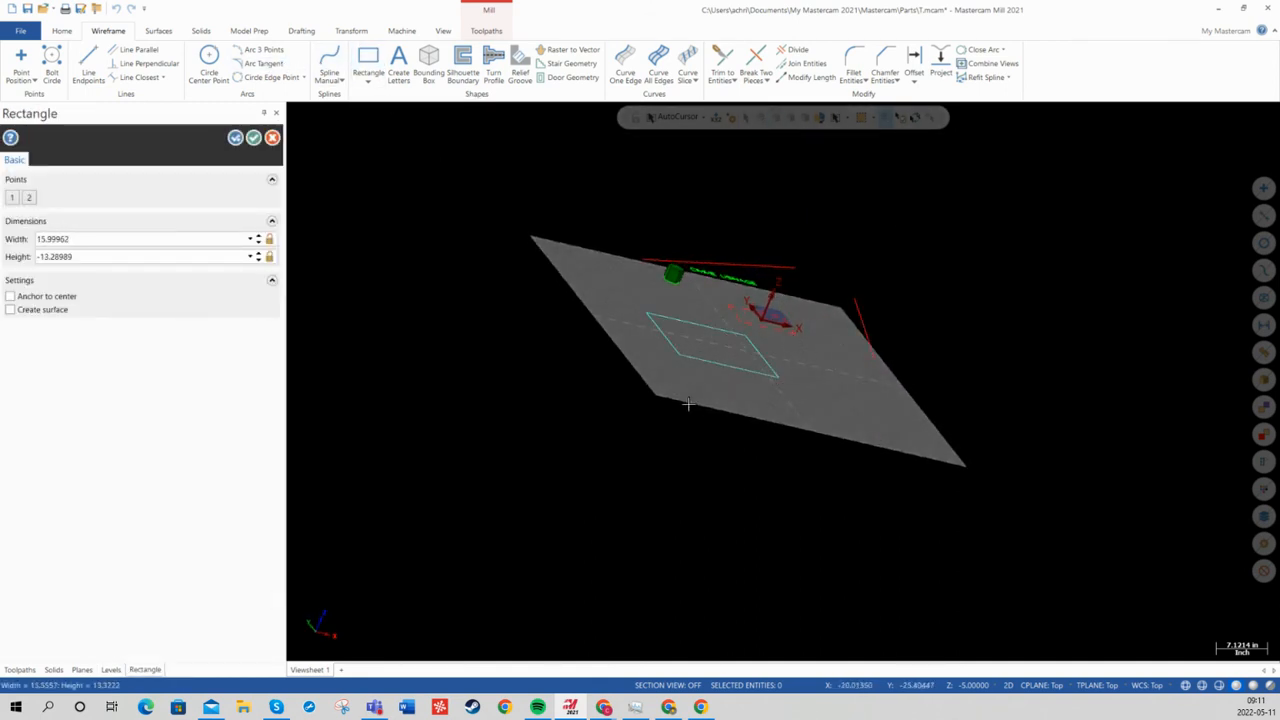
pyautogui.moveTo(688, 404); pyautogui.dragTo(727, 406, button='middle')
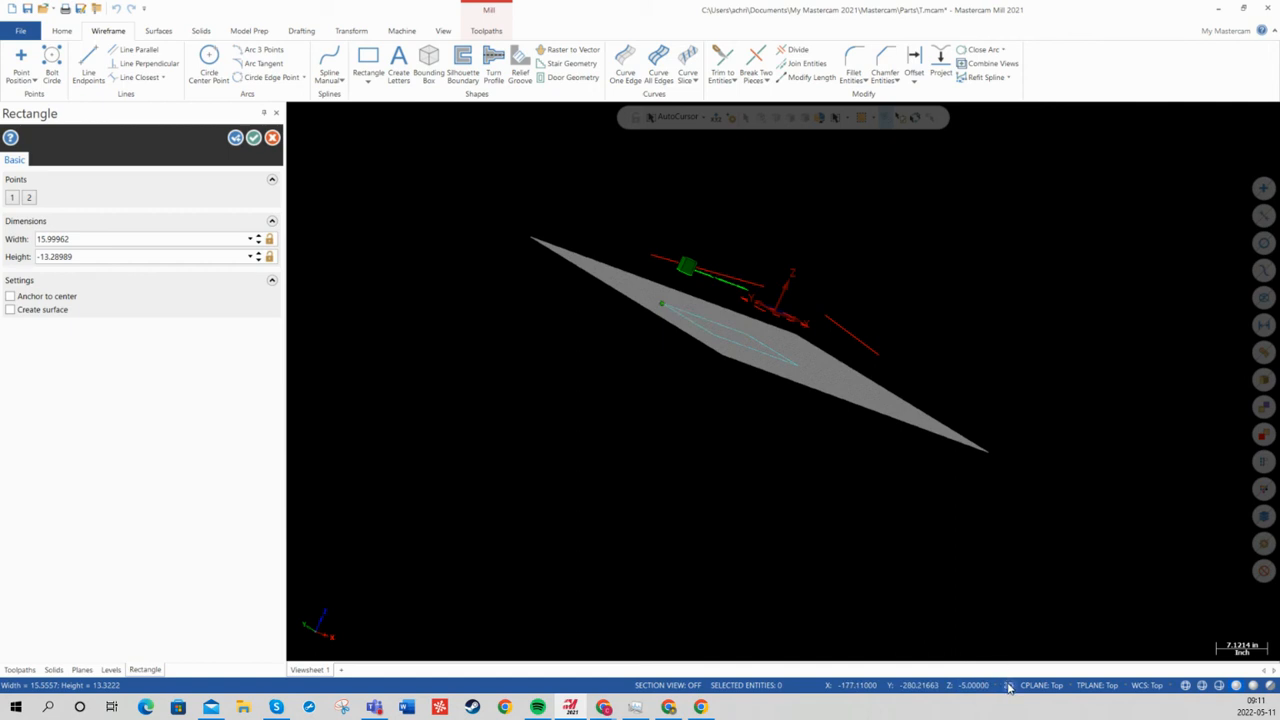
# Step: Return to 3D construction mode and exit the Rectangle command
pyautogui.rightClick(498, 287)
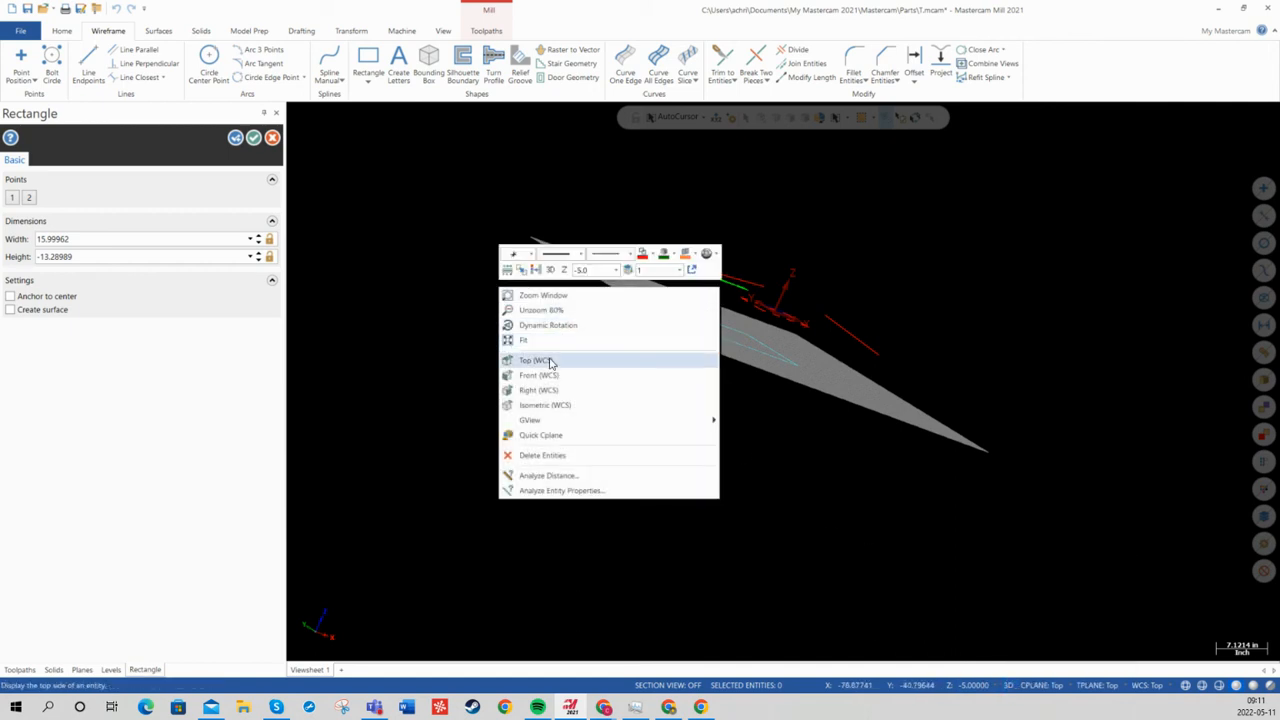
pyautogui.click(354, 166)
pyautogui.press('Escape')
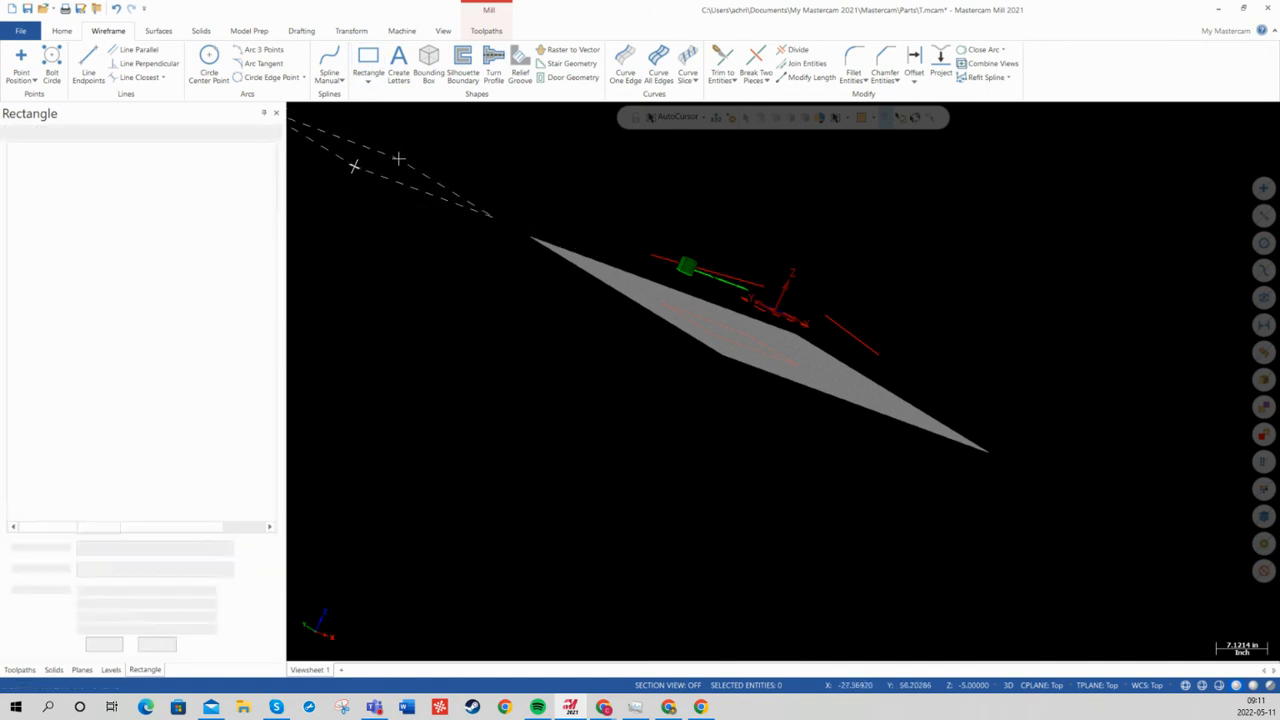
# Step: Draw a freeform rectangle about 7.6 in wide and 45.1 in high beyond the grid plane in 3D mode, and exit the command
pyautogui.click(368, 57)
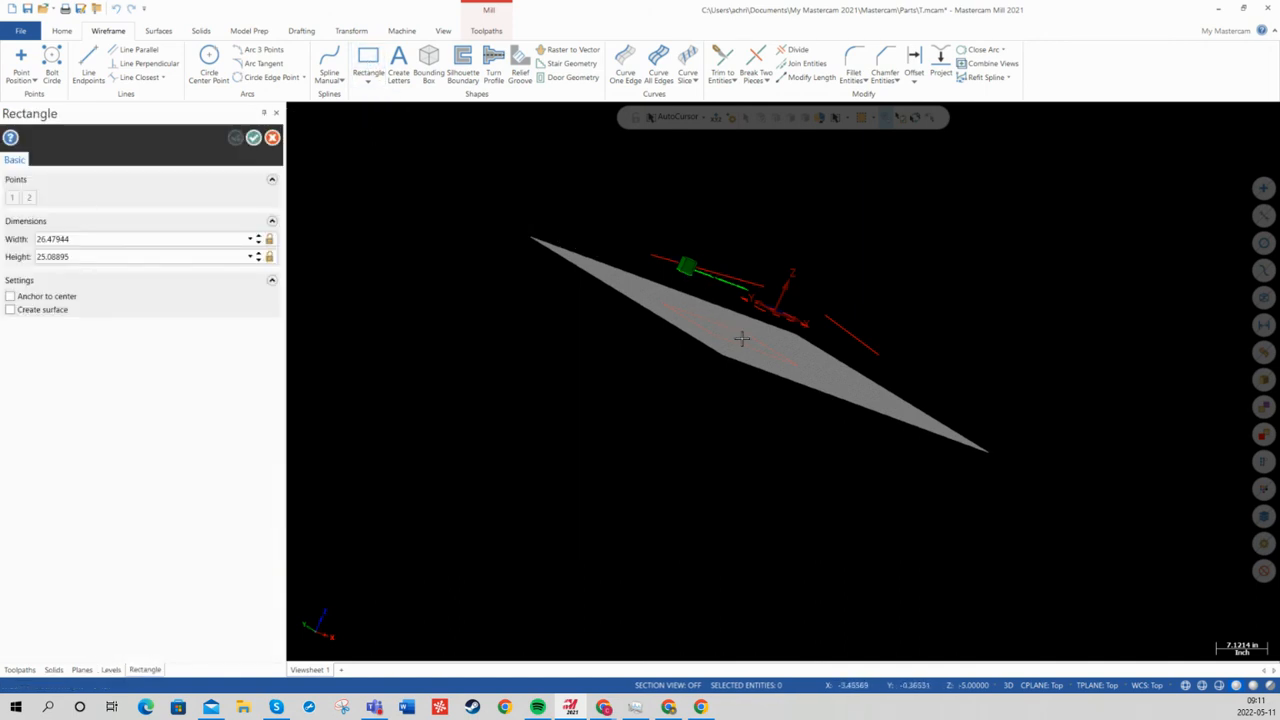
pyautogui.click(818, 293)
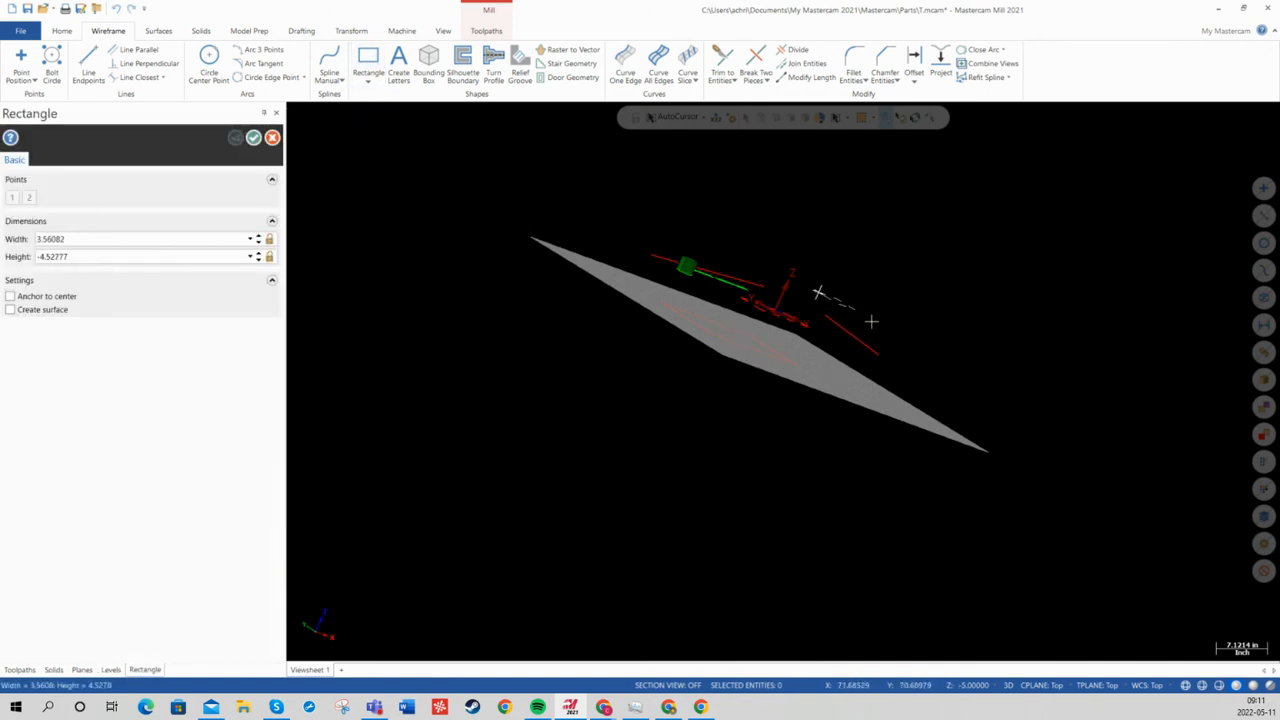
pyautogui.click(952, 384)
pyautogui.moveTo(849, 385)
pyautogui.keyDown('shift'); pyautogui.mouseDown(button='middle')
pyautogui.moveTo(871, 371)
pyautogui.moveTo(861, 396)
pyautogui.mouseUp(button='middle'); pyautogui.keyUp('shift')
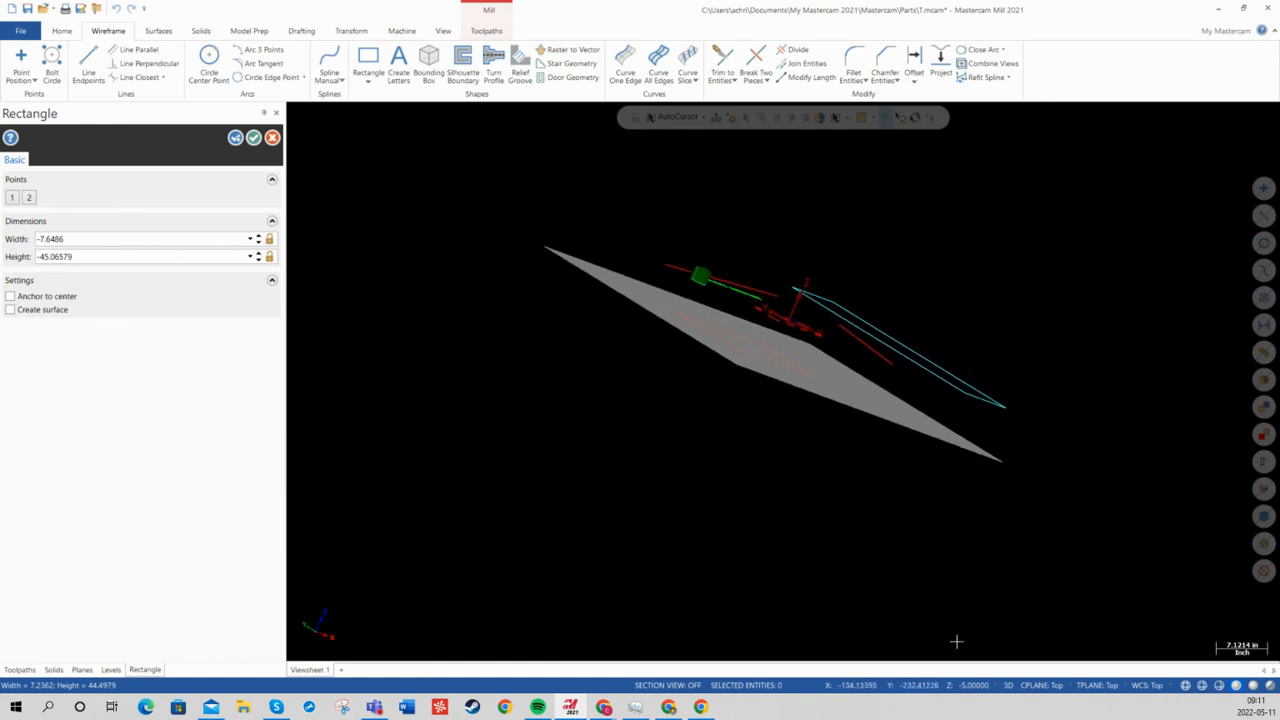
pyautogui.moveTo(914, 595); pyautogui.dragTo(860, 514, button='middle')
pyautogui.rightClick(860, 514)
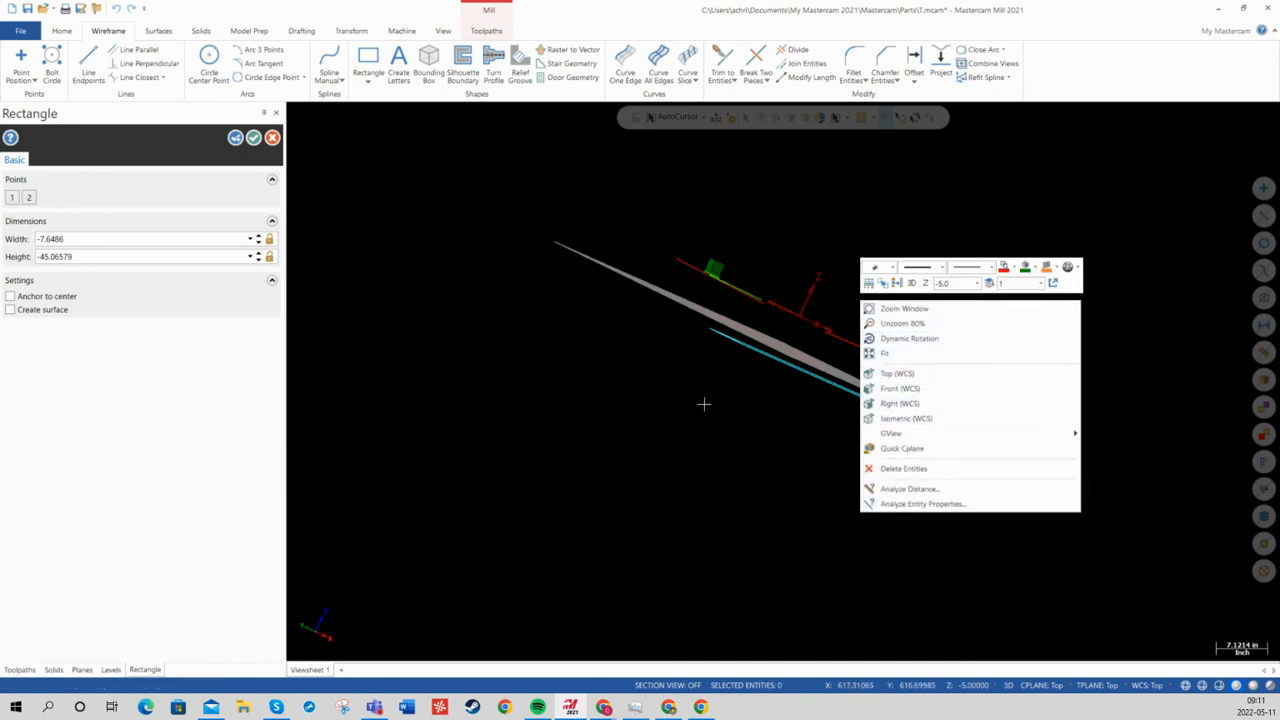
pyautogui.press('Escape')
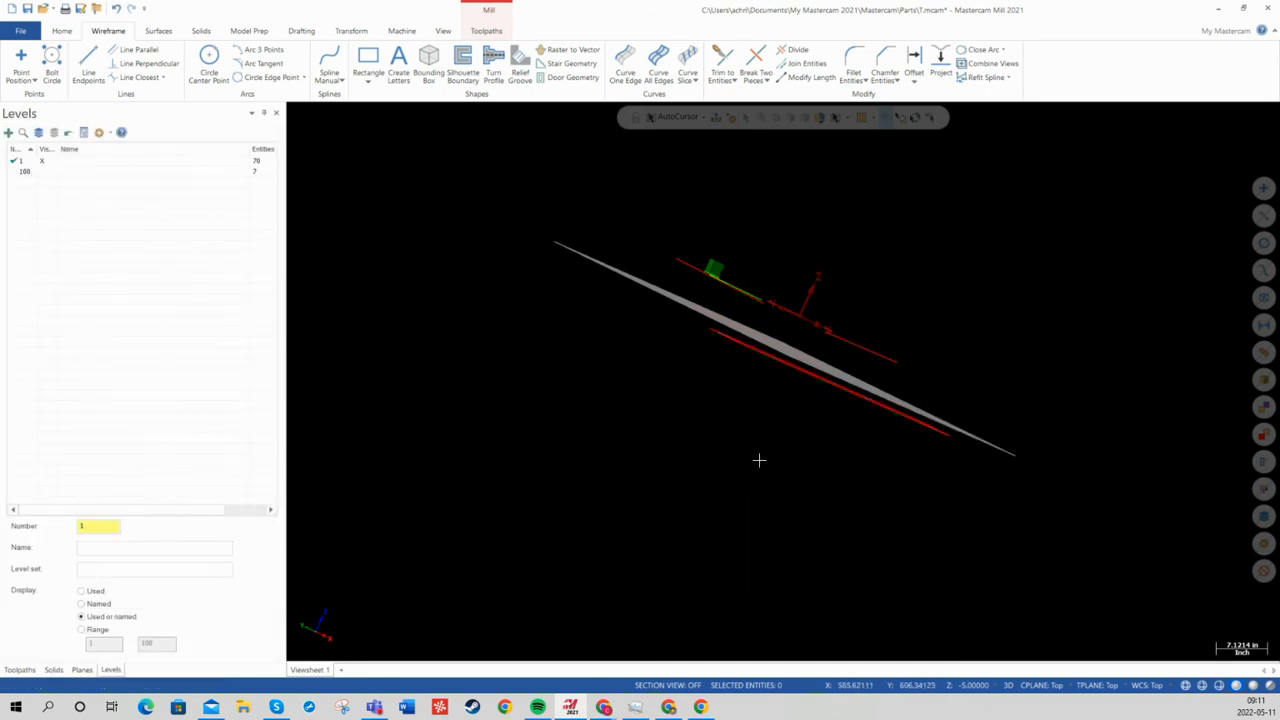
pyautogui.moveTo(723, 484); pyautogui.dragTo(703, 496, button='middle')
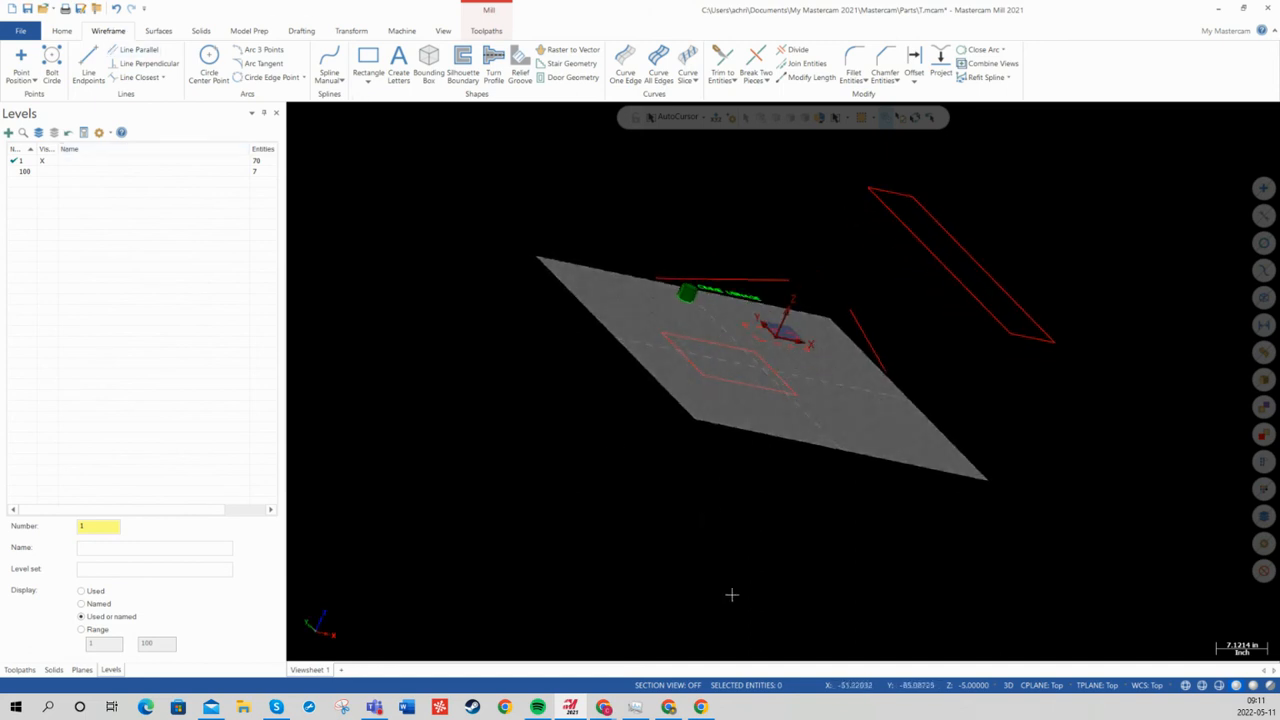
# Step: Connect the dashed rectangle's lower corners toward the Z -5 rectangle's corners with one 3D line and one 2D line about 10.8 in long
pyautogui.click(88, 62)
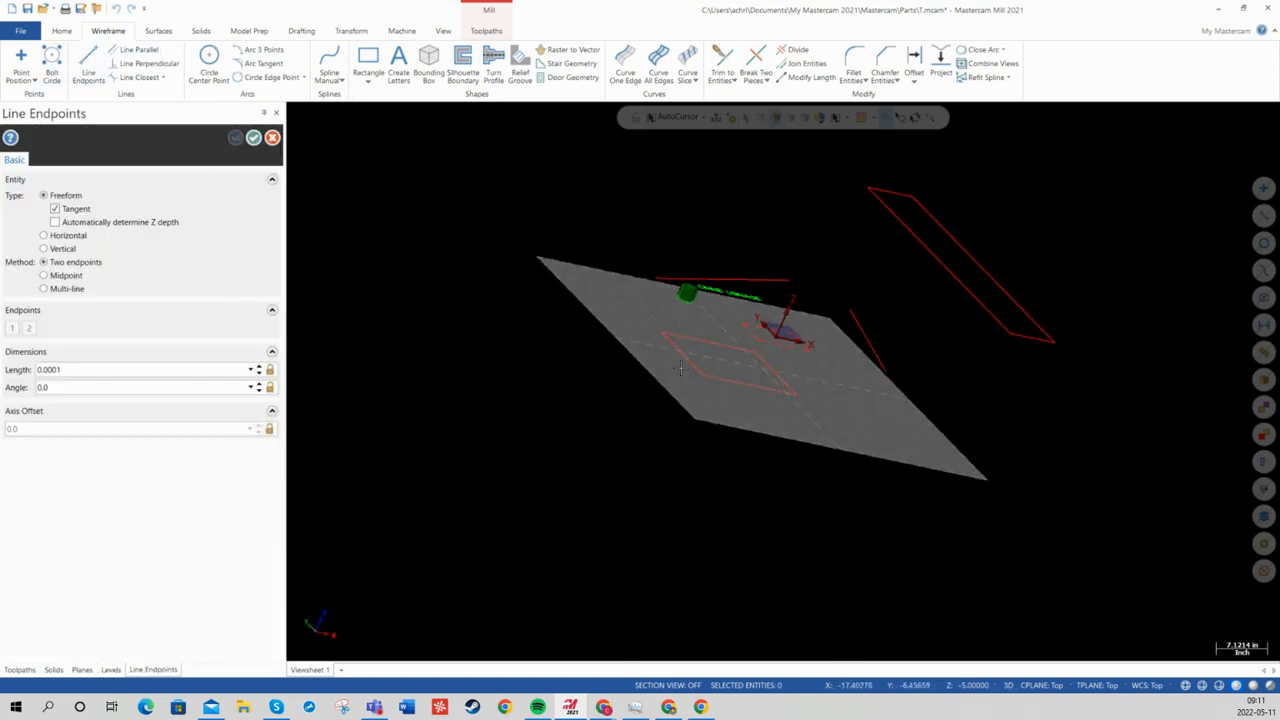
pyautogui.click(814, 350)
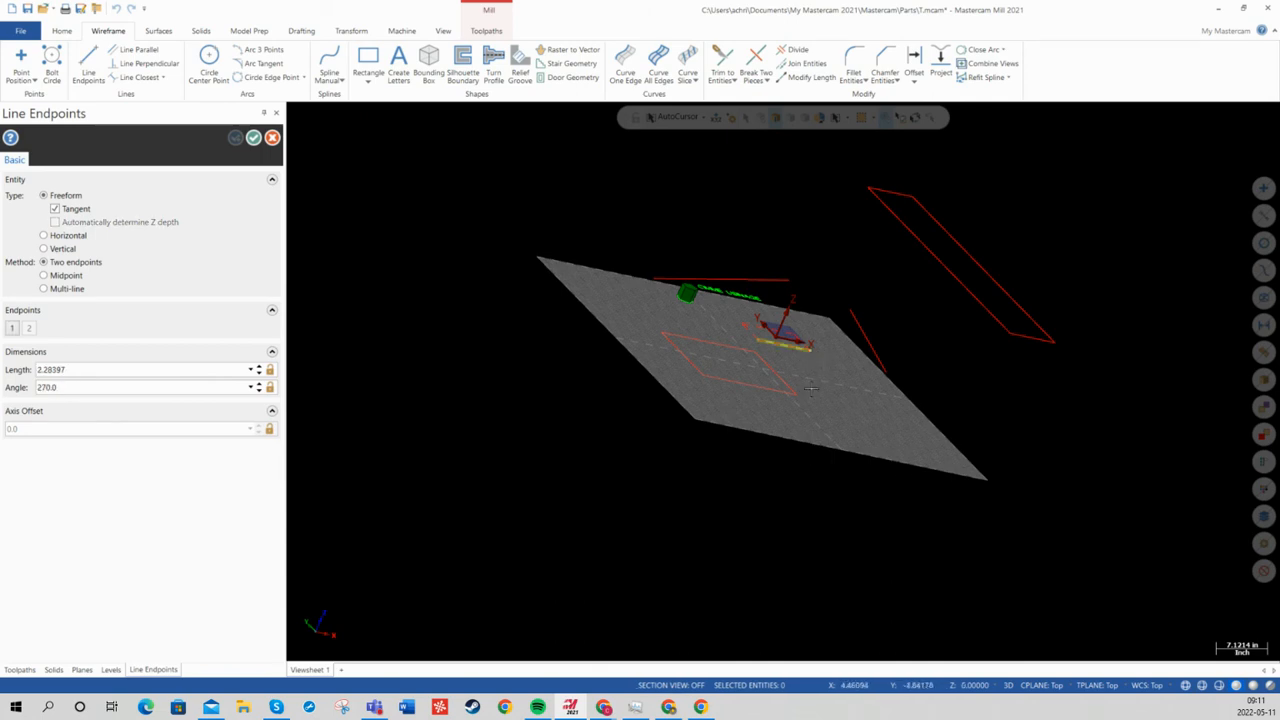
pyautogui.moveTo(865, 432); pyautogui.dragTo(800, 374, button='middle')
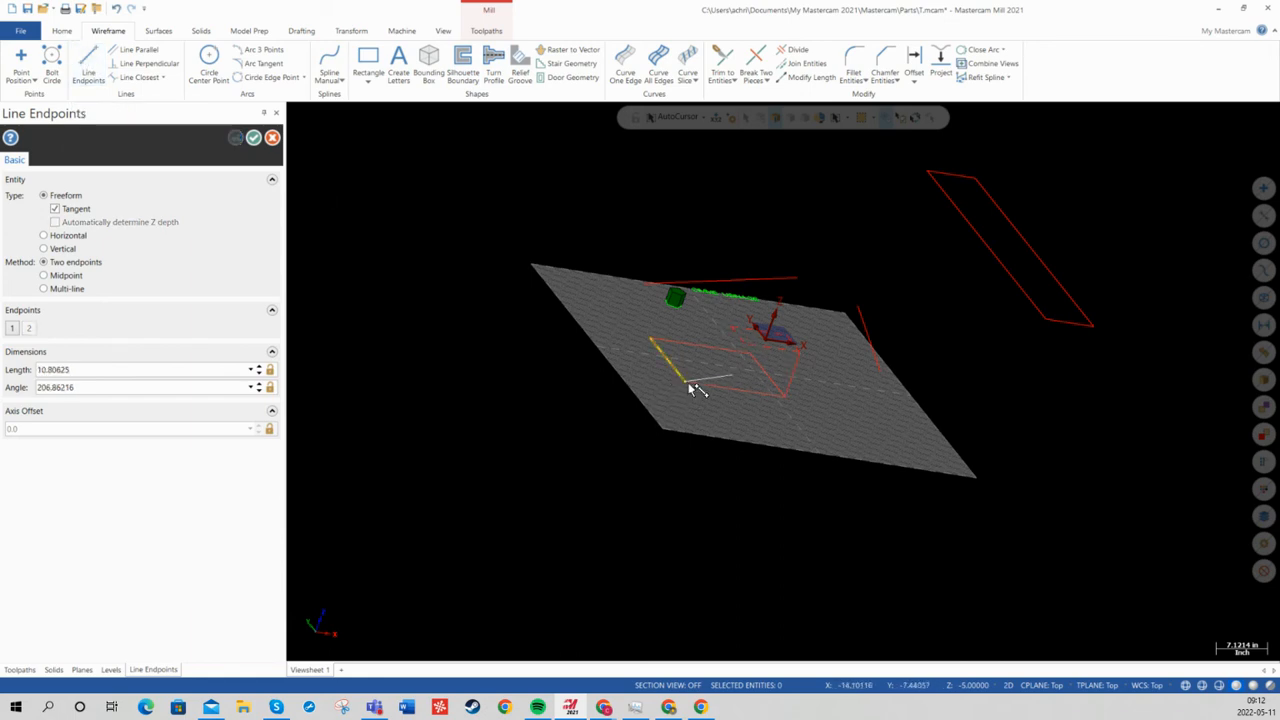
pyautogui.moveTo(772, 400); pyautogui.dragTo(726, 379, button='middle')
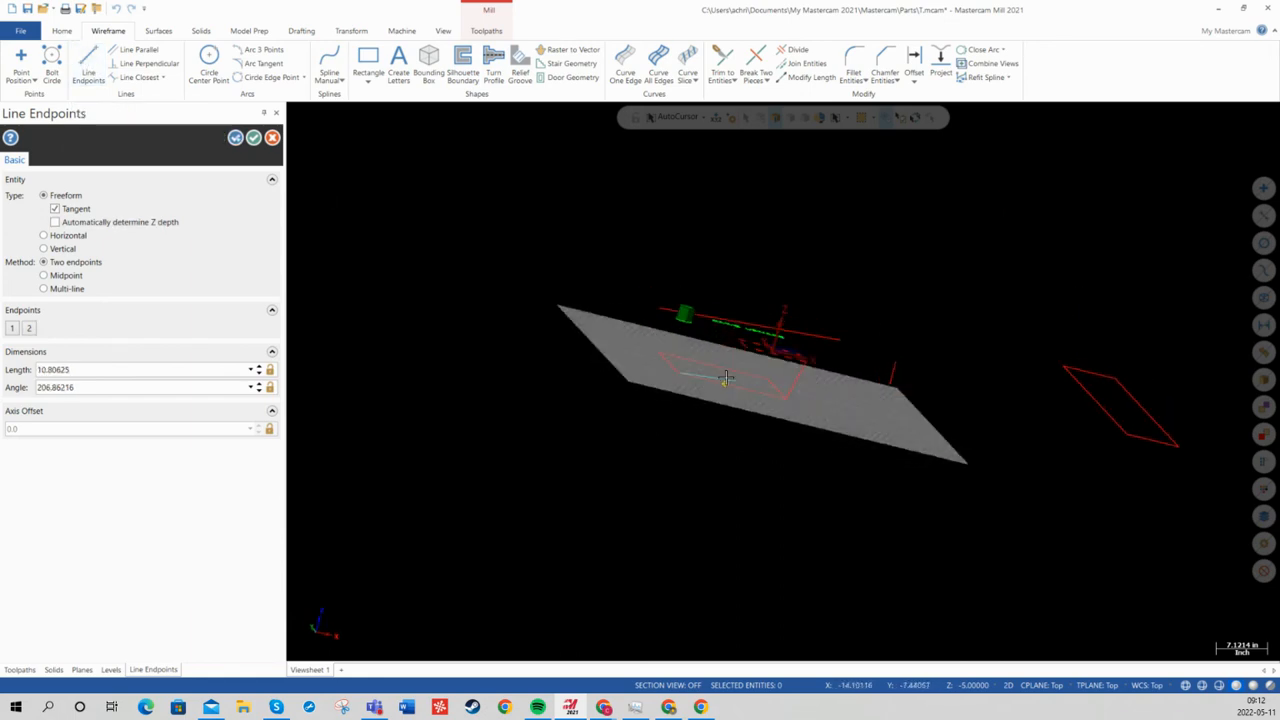
# Step: Hide the grid and exit the Line Endpoints command
pyautogui.rightClick(538, 264)
pyautogui.click(571, 345)
pyautogui.scroll(-2, 706, 458)
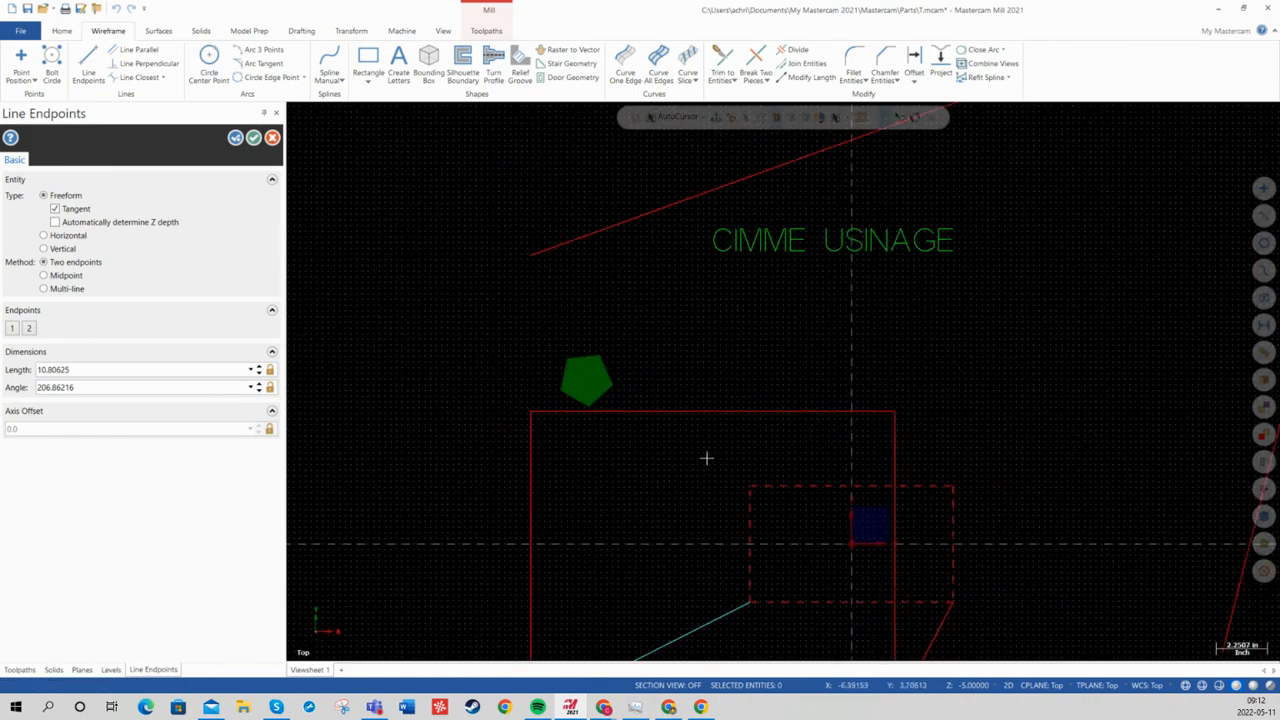
pyautogui.scroll(-3, 706, 470)
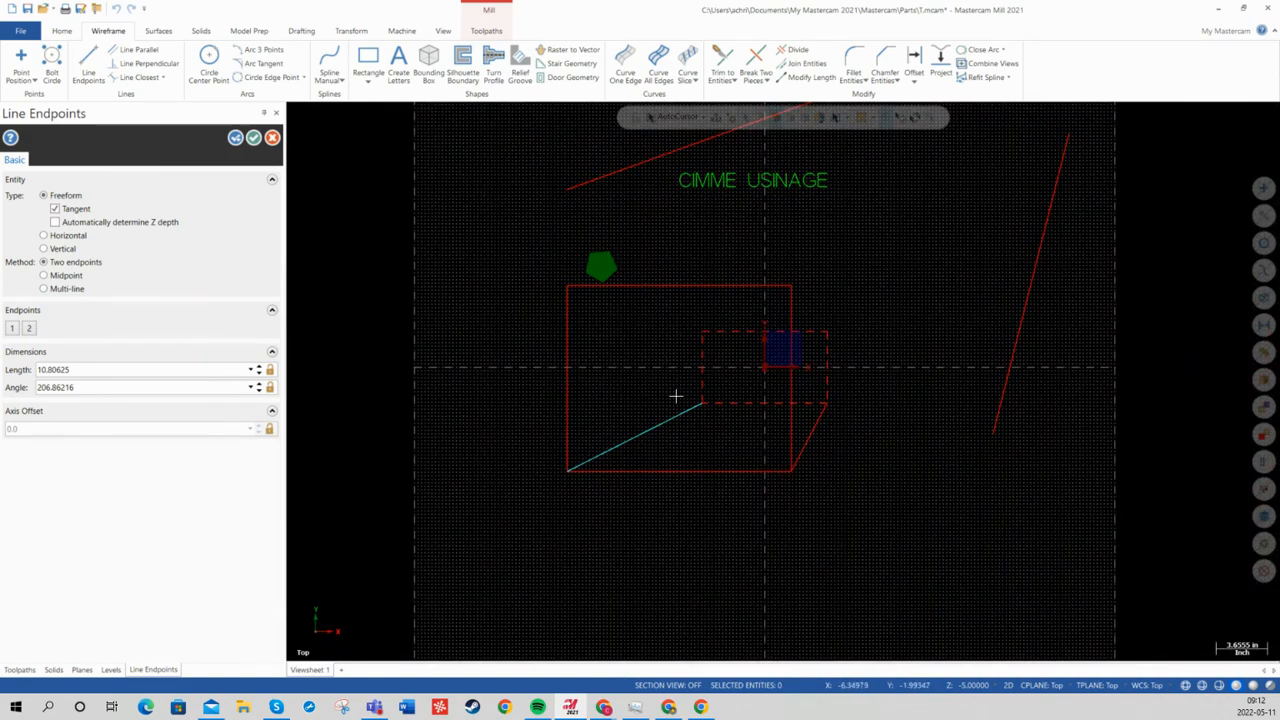
pyautogui.moveTo(733, 440); pyautogui.dragTo(849, 389, button='middle')
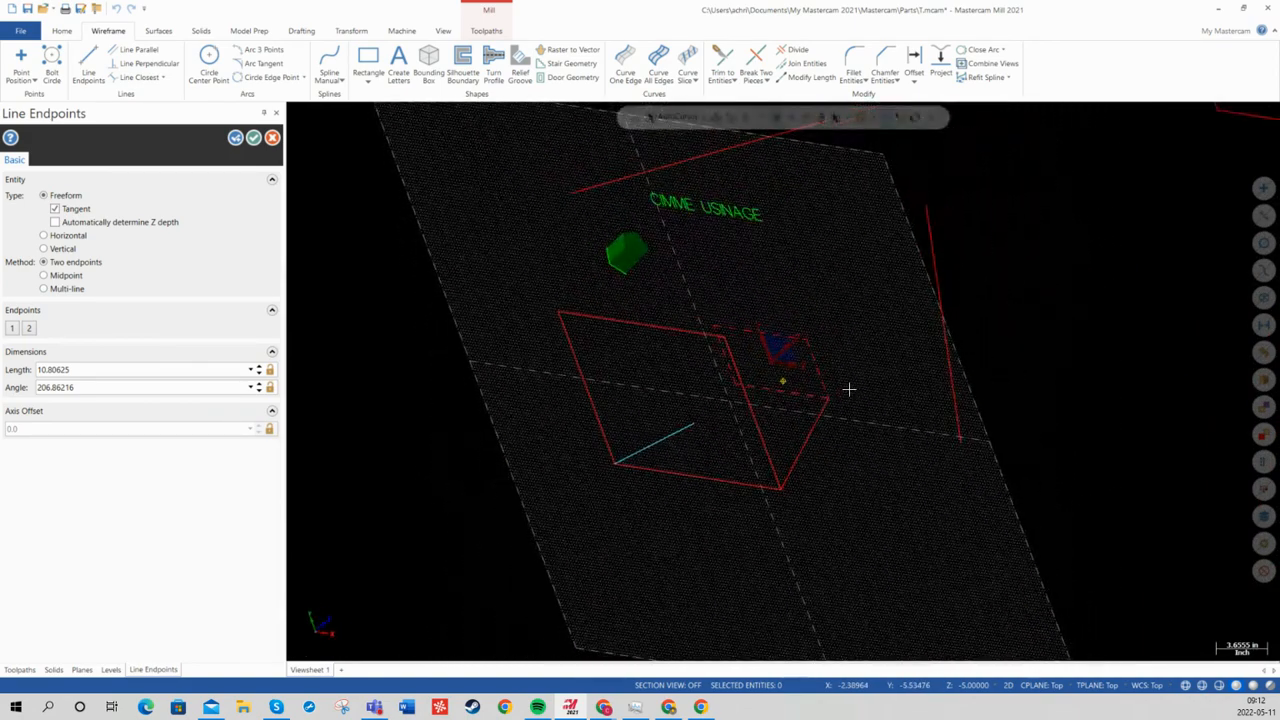
pyautogui.moveTo(668, 416); pyautogui.dragTo(798, 444, button='middle')
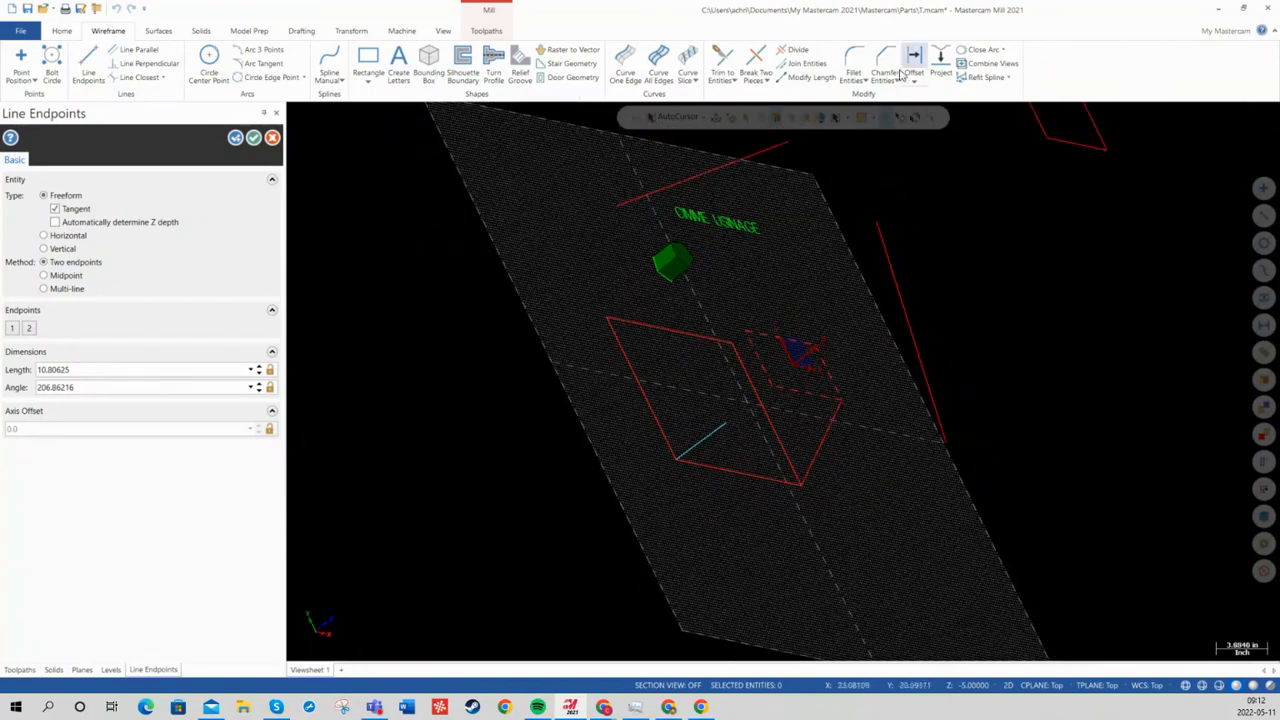
pyautogui.click(444, 31)
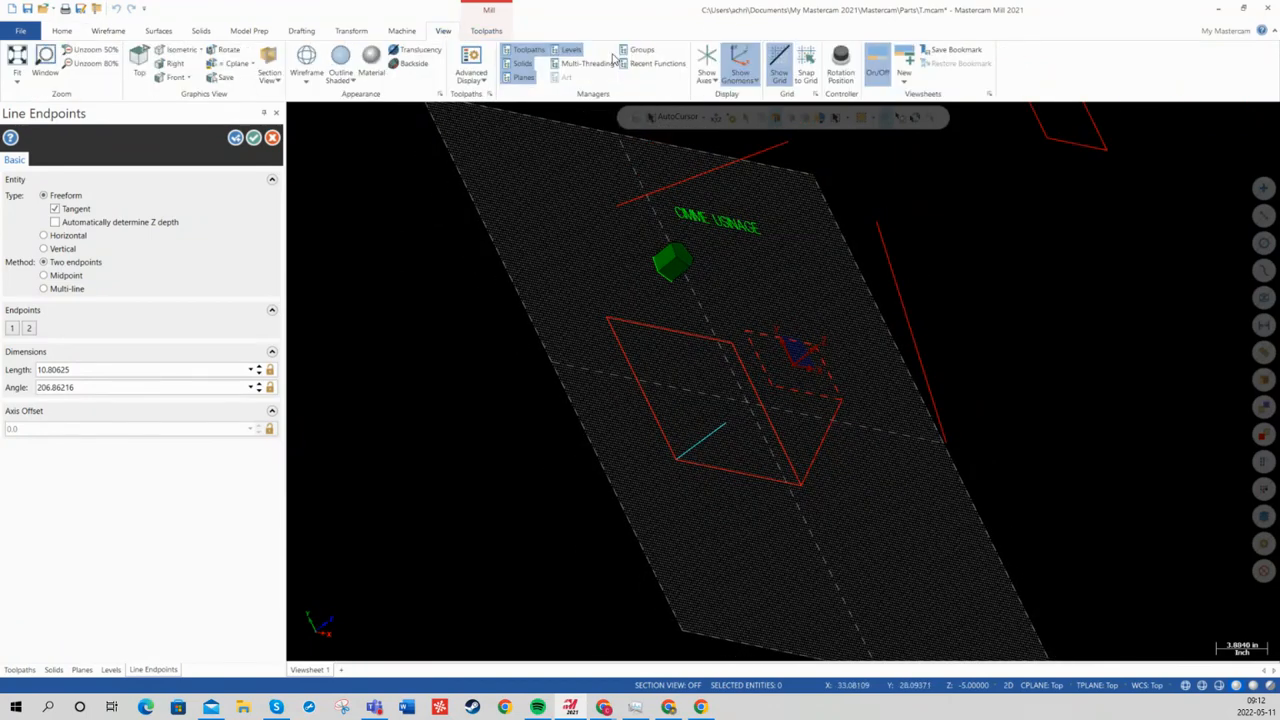
pyautogui.click(779, 66)
pyautogui.moveTo(679, 203); pyautogui.dragTo(797, 337, button='middle')
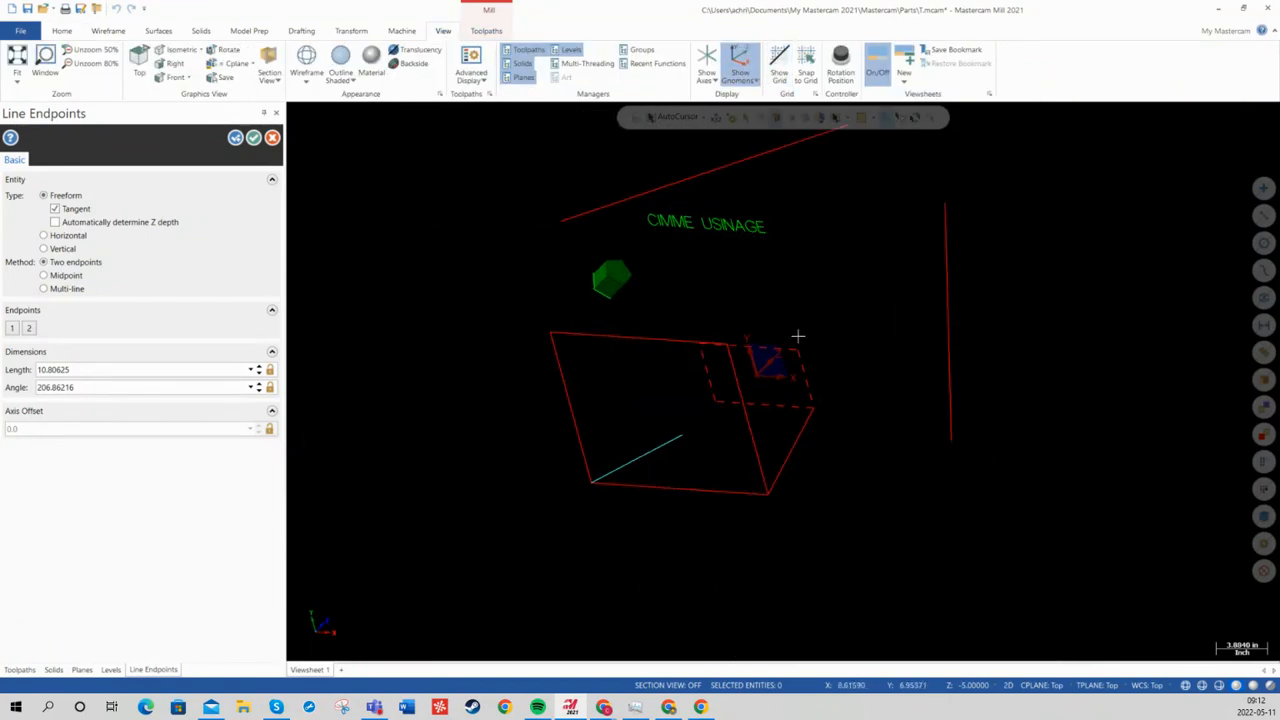
pyautogui.press('Escape')
# Step: Inspect the wireframe and the long outlying rectangle from different angles using Dynamic Rotation
pyautogui.rightClick(510, 232)
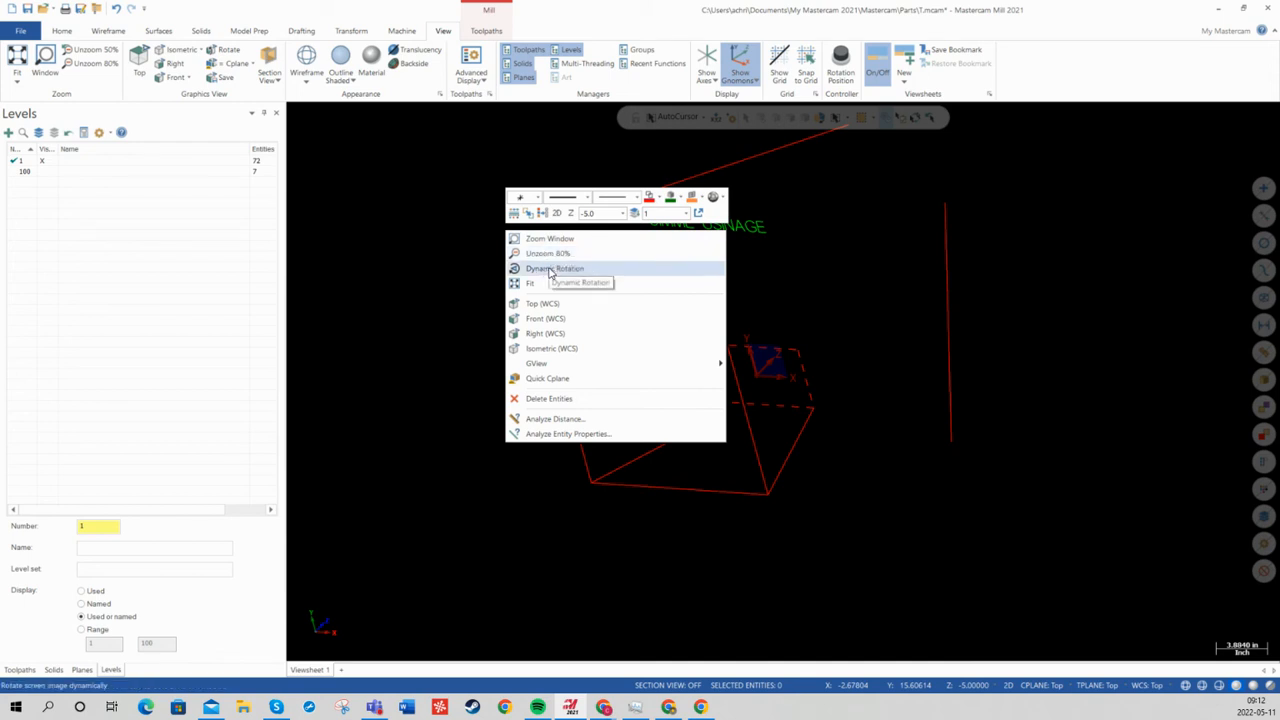
pyautogui.click(552, 268)
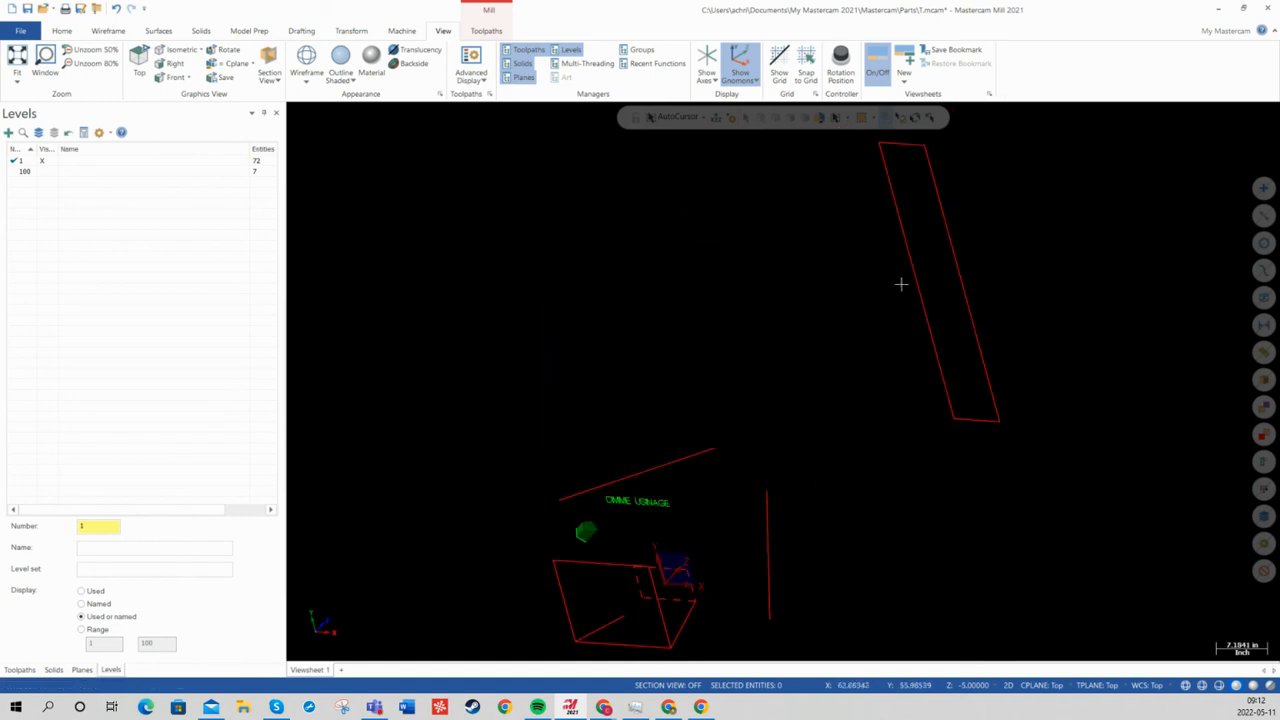
pyautogui.rightClick(674, 321)
pyautogui.click(748, 340)
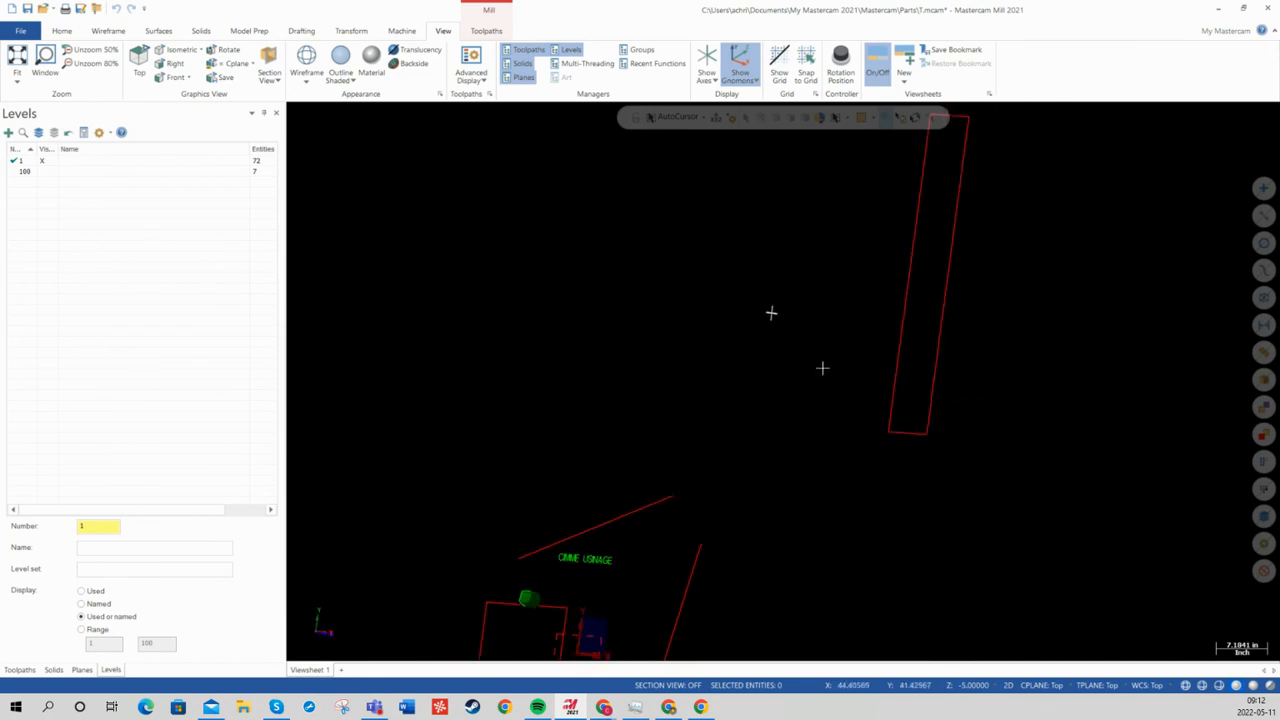
pyautogui.click(820, 382)
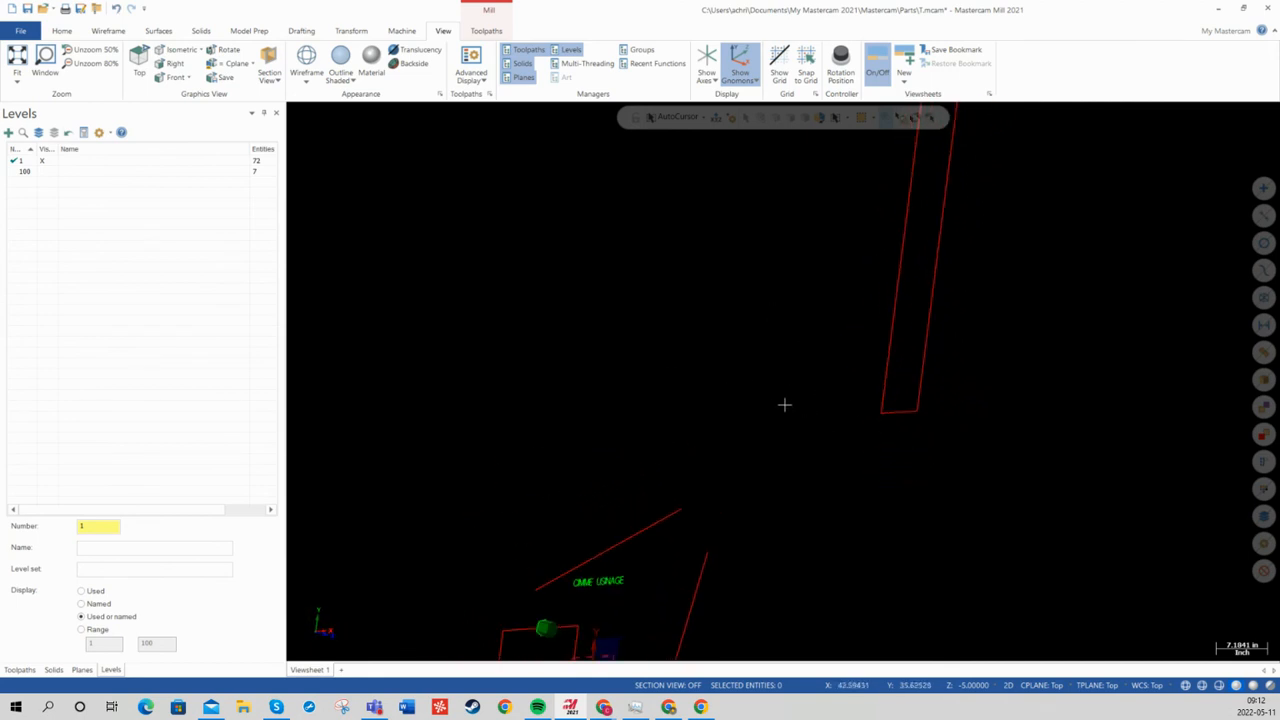
pyautogui.moveTo(716, 398); pyautogui.dragTo(746, 315, button='middle')
pyautogui.scroll(-1, 745, 315)
# Step: Compare the geometry's depth in the Top and Front views, finishing in the Top view
pyautogui.rightClick(757, 300)
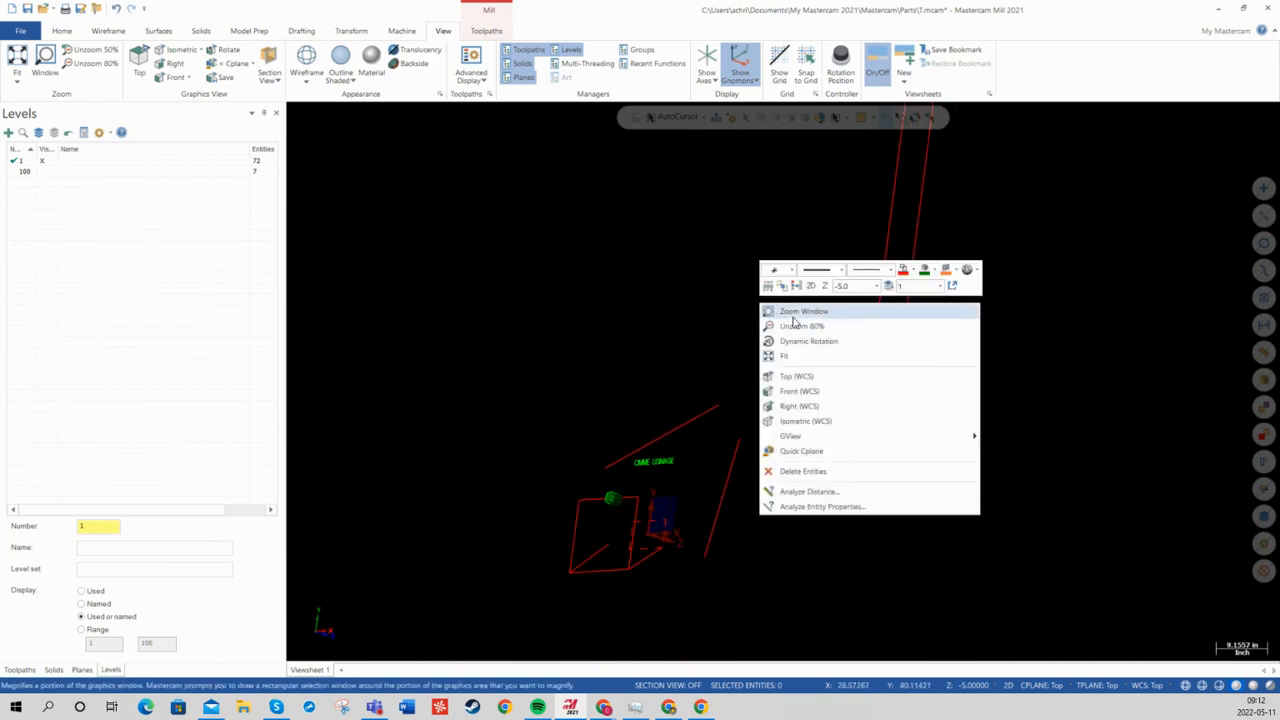
pyautogui.click(797, 376)
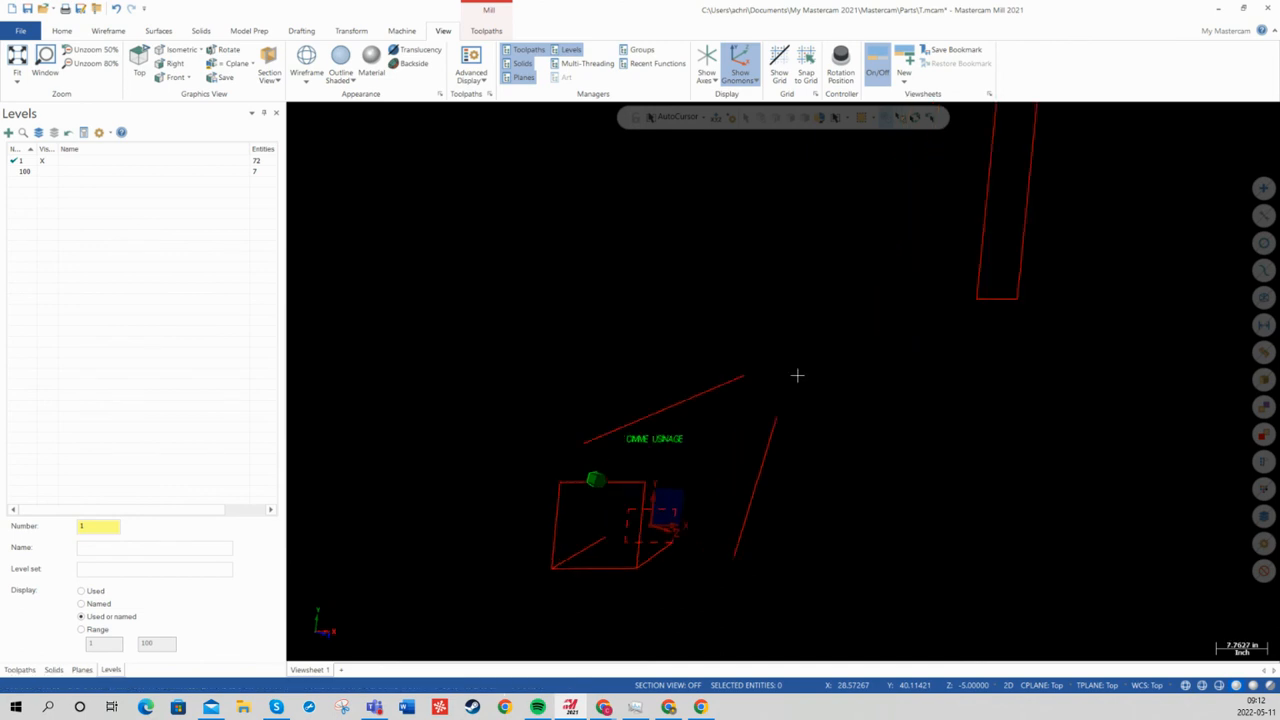
pyautogui.scroll(-1, 691, 315)
pyautogui.moveTo(775, 330); pyautogui.dragTo(563, 368, button='middle')
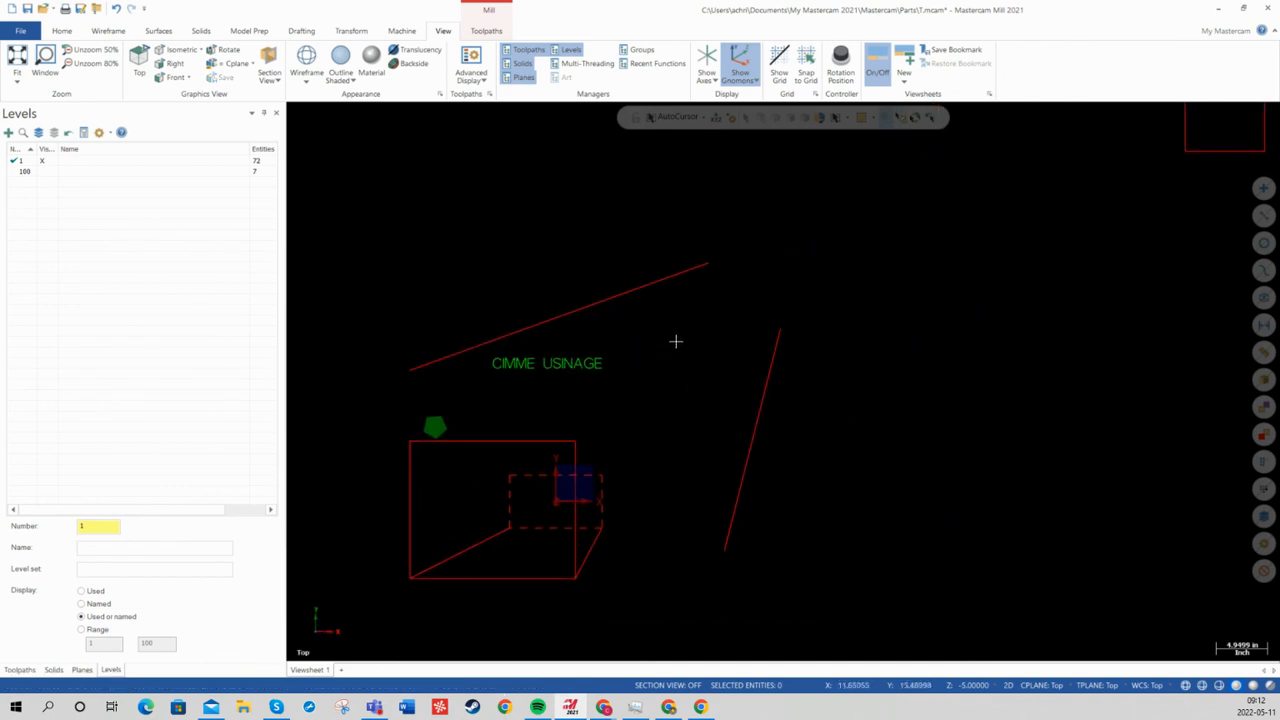
pyautogui.rightClick(705, 316)
pyautogui.click(727, 412)
pyautogui.rightClick(744, 326)
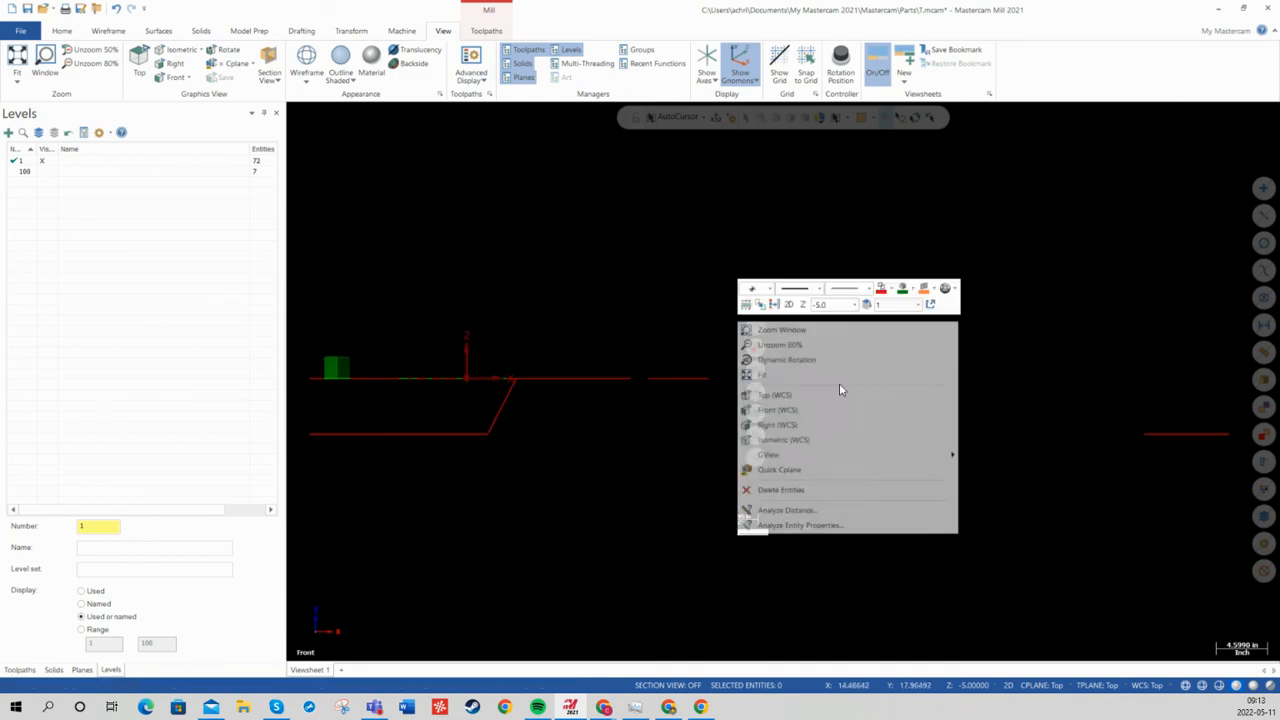
pyautogui.click(775, 391)
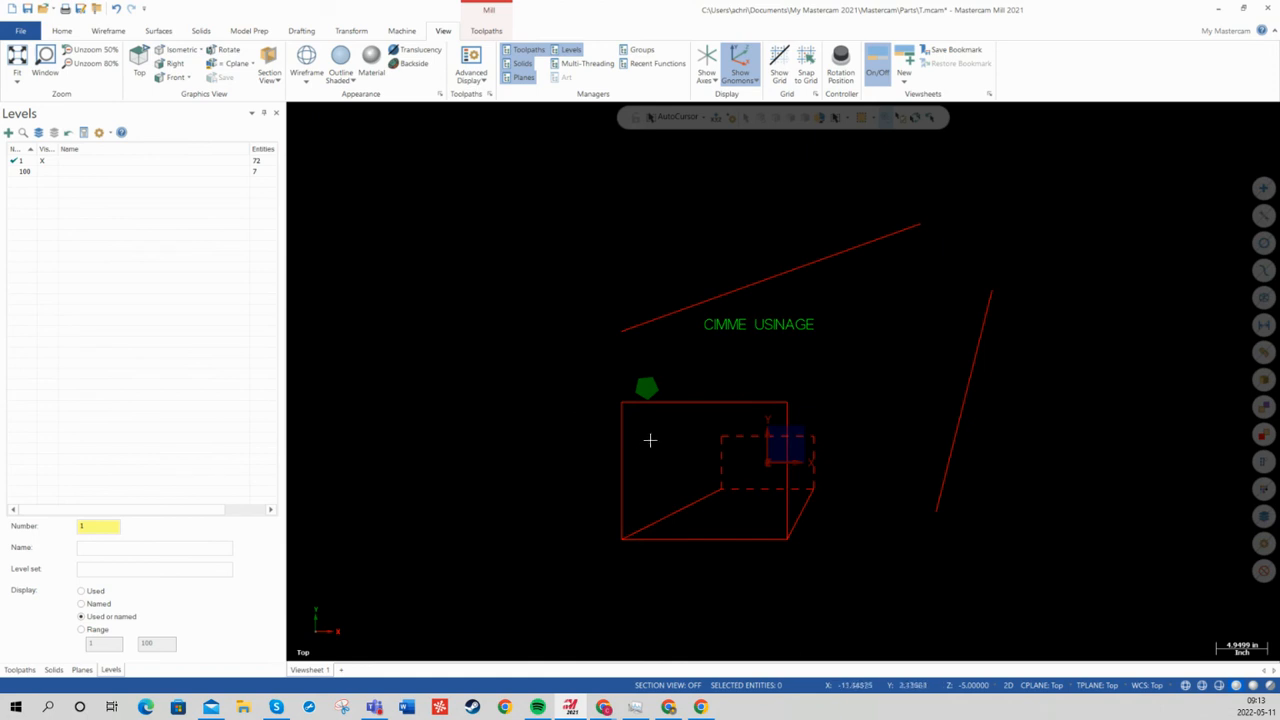
pyautogui.rightClick(1026, 343)
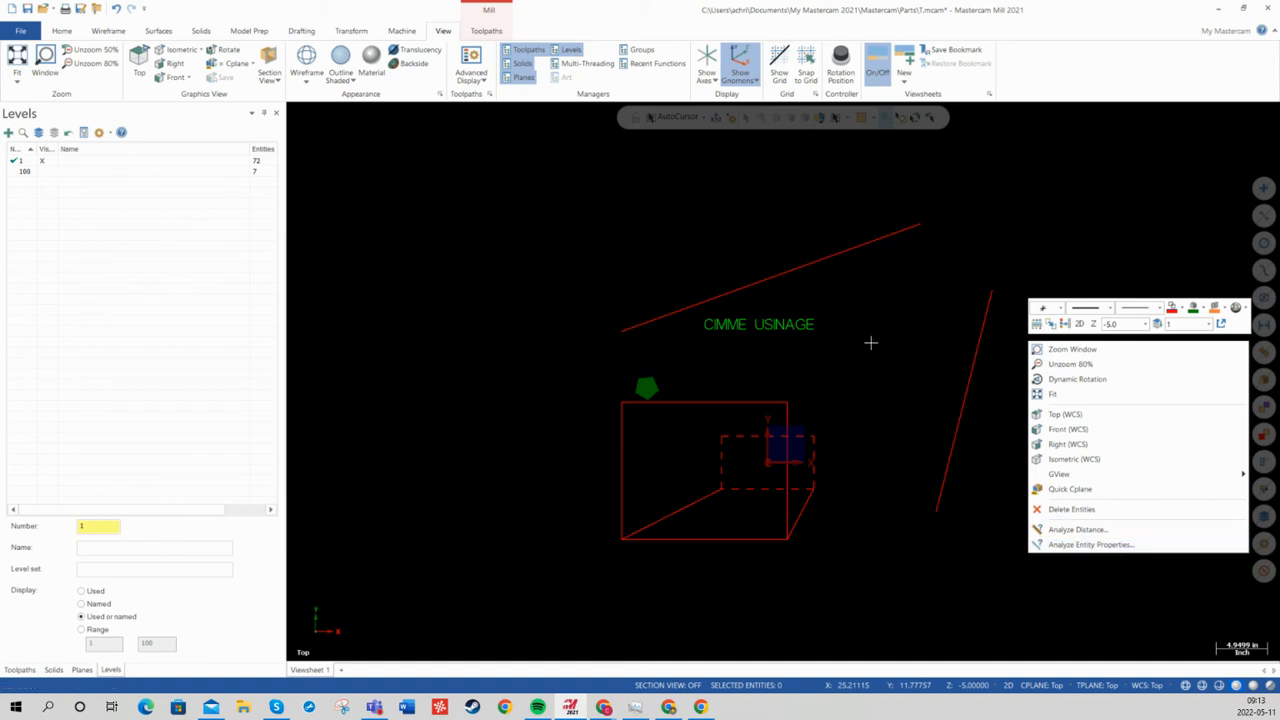
pyautogui.moveTo(911, 291); pyautogui.dragTo(855, 275, button='middle')
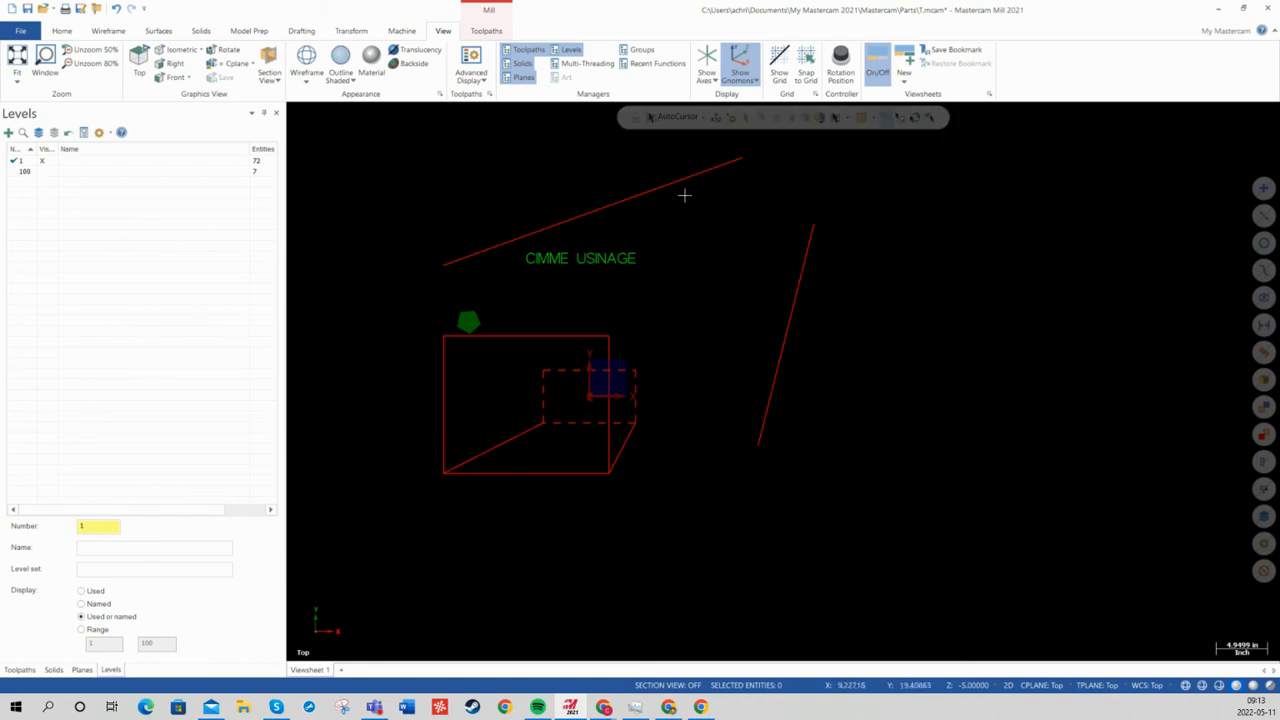
# Step: Draw an endpoint line from coordinates 1.500,4.500,0.0 to the upper end of the line above the lettering, using the Endpoint snap override
pyautogui.click(703, 118)
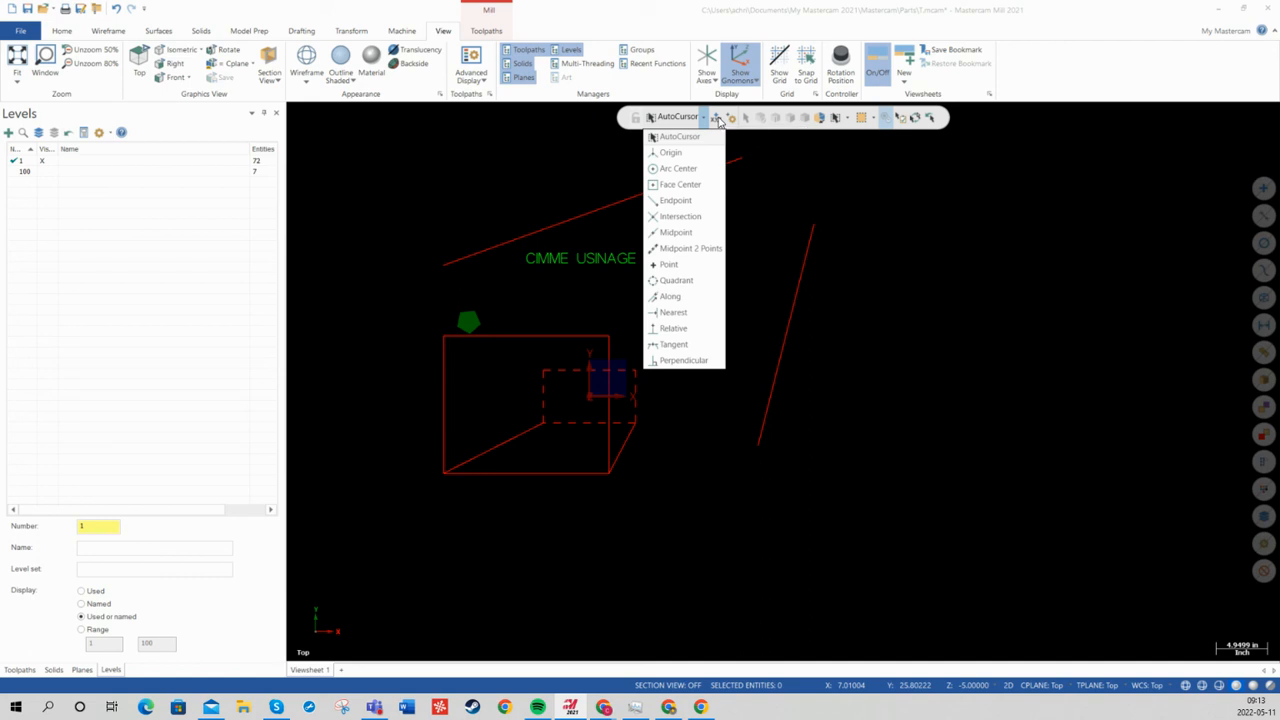
pyautogui.click(589, 157)
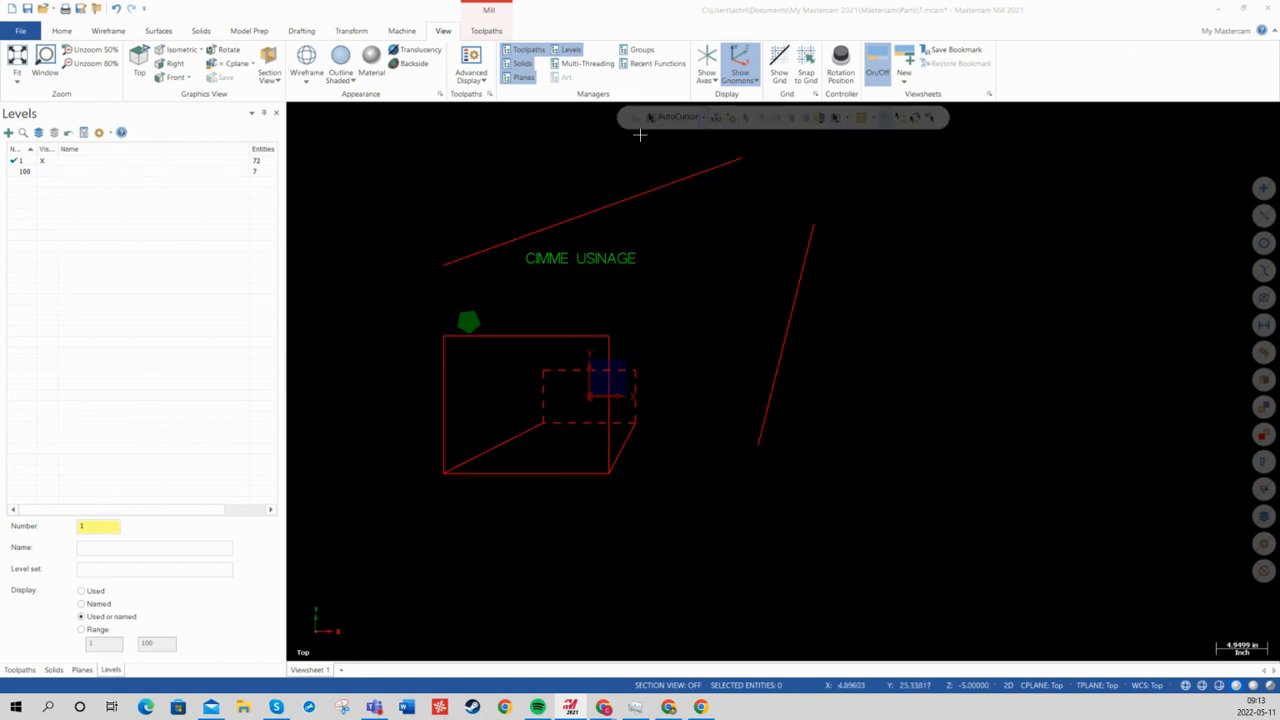
pyautogui.click(107, 31)
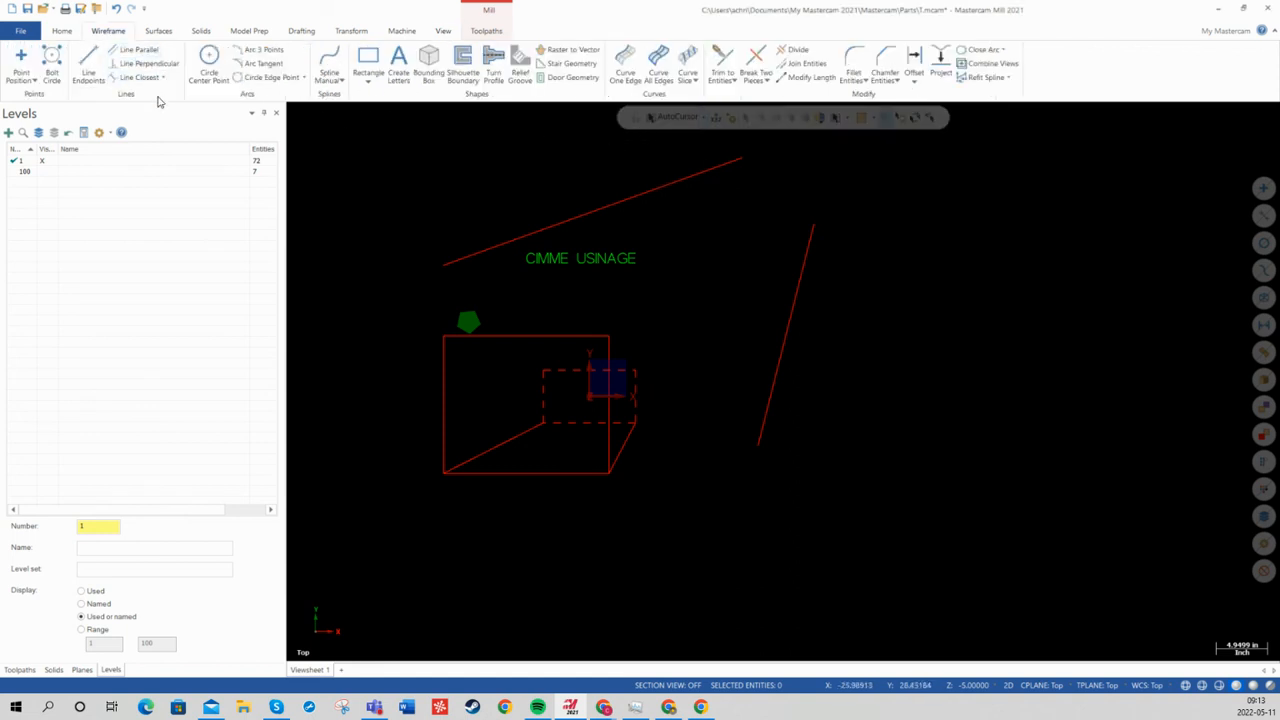
pyautogui.click(89, 76)
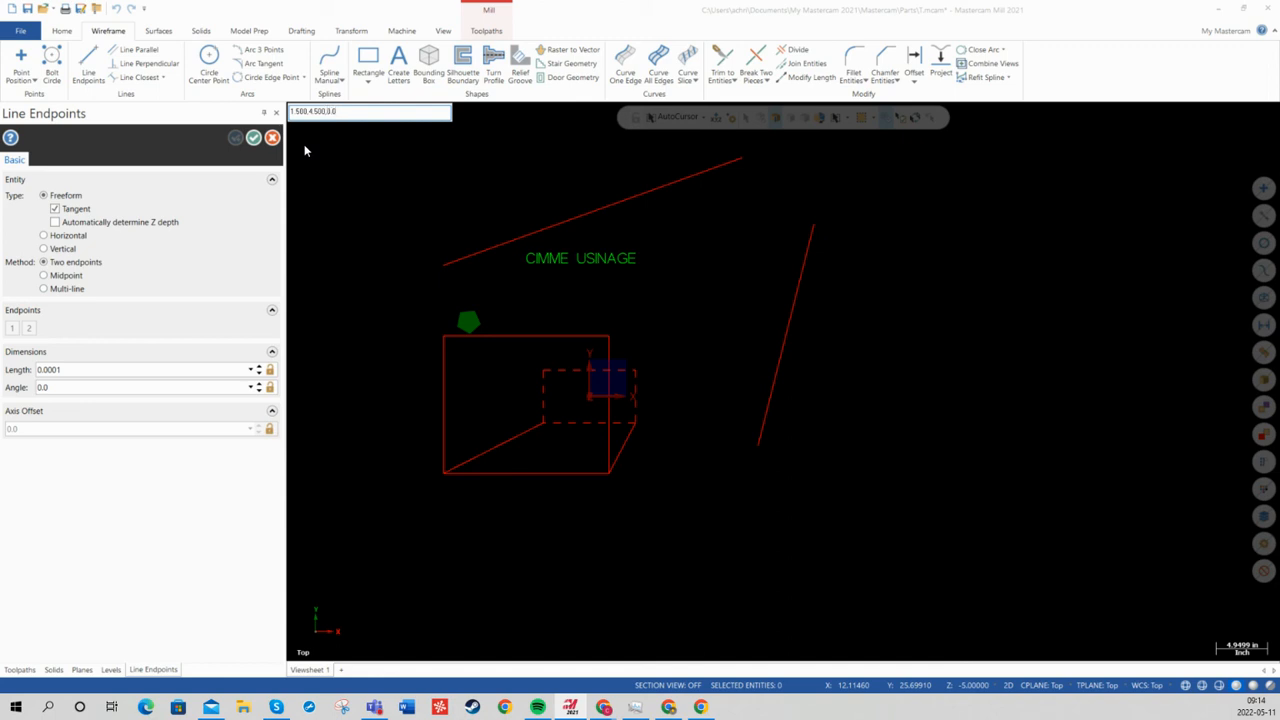
pyautogui.press('Return')
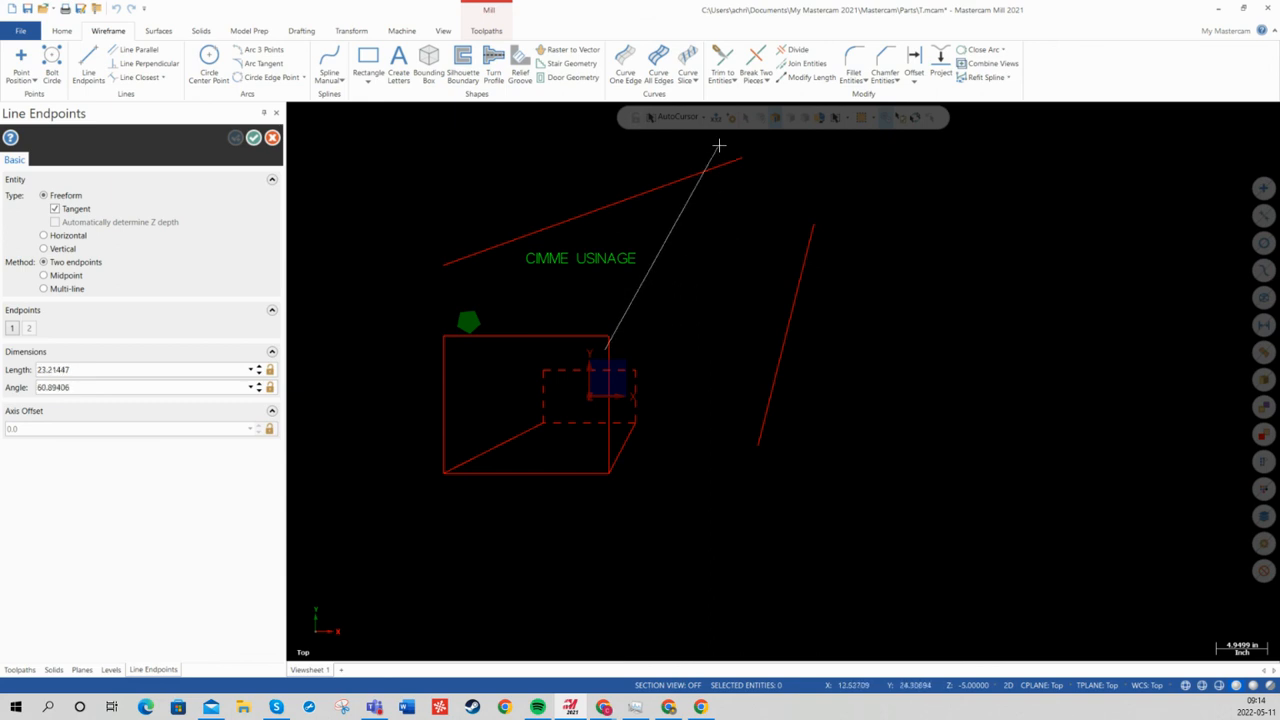
pyautogui.click(703, 117)
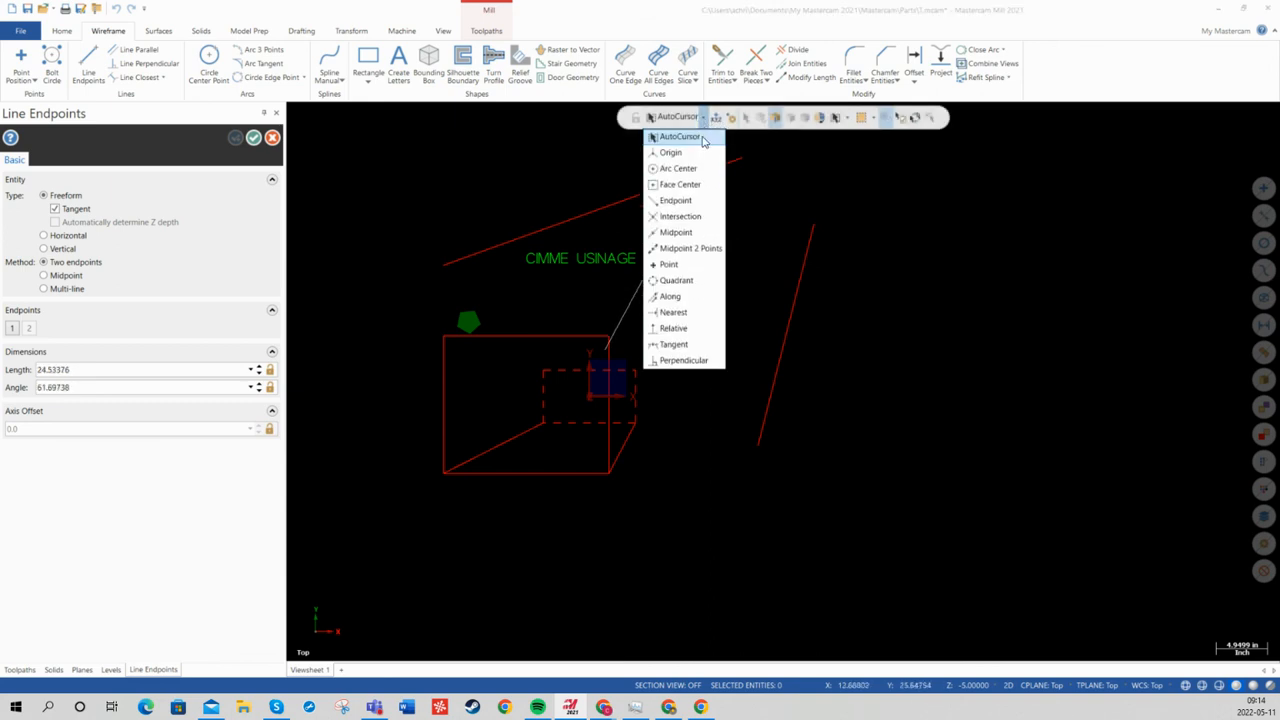
pyautogui.click(677, 201)
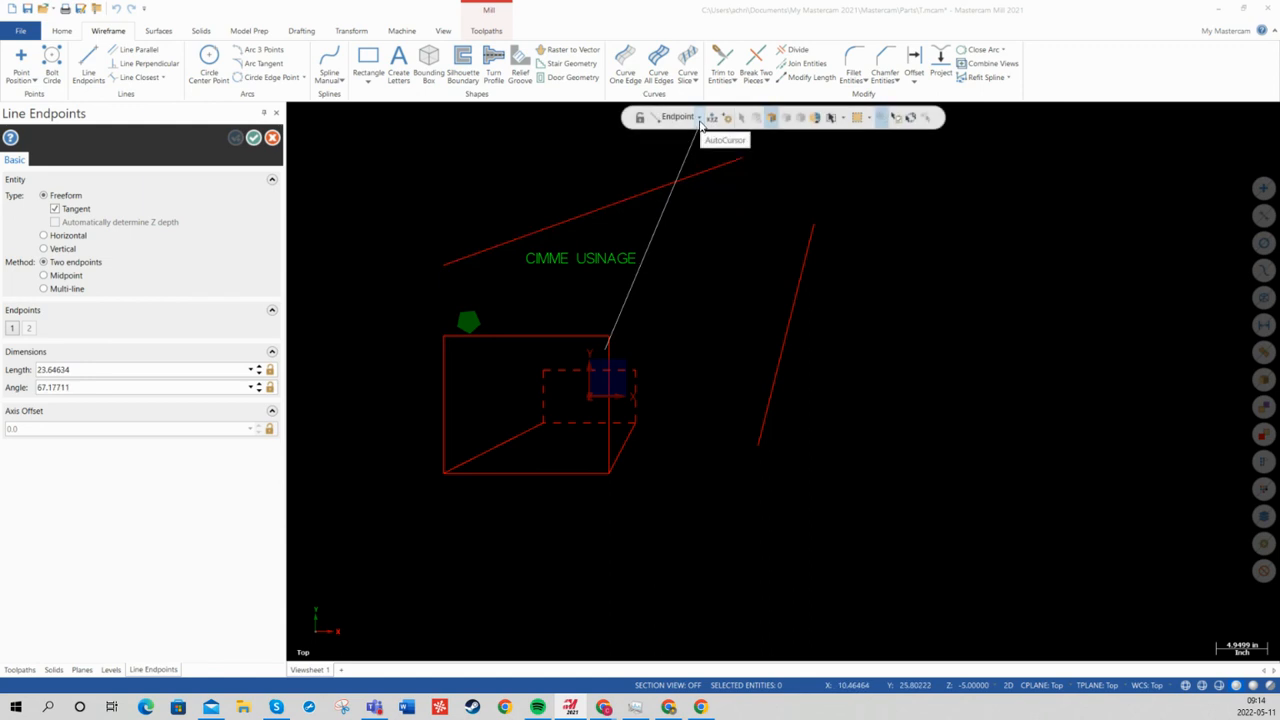
pyautogui.click(741, 162)
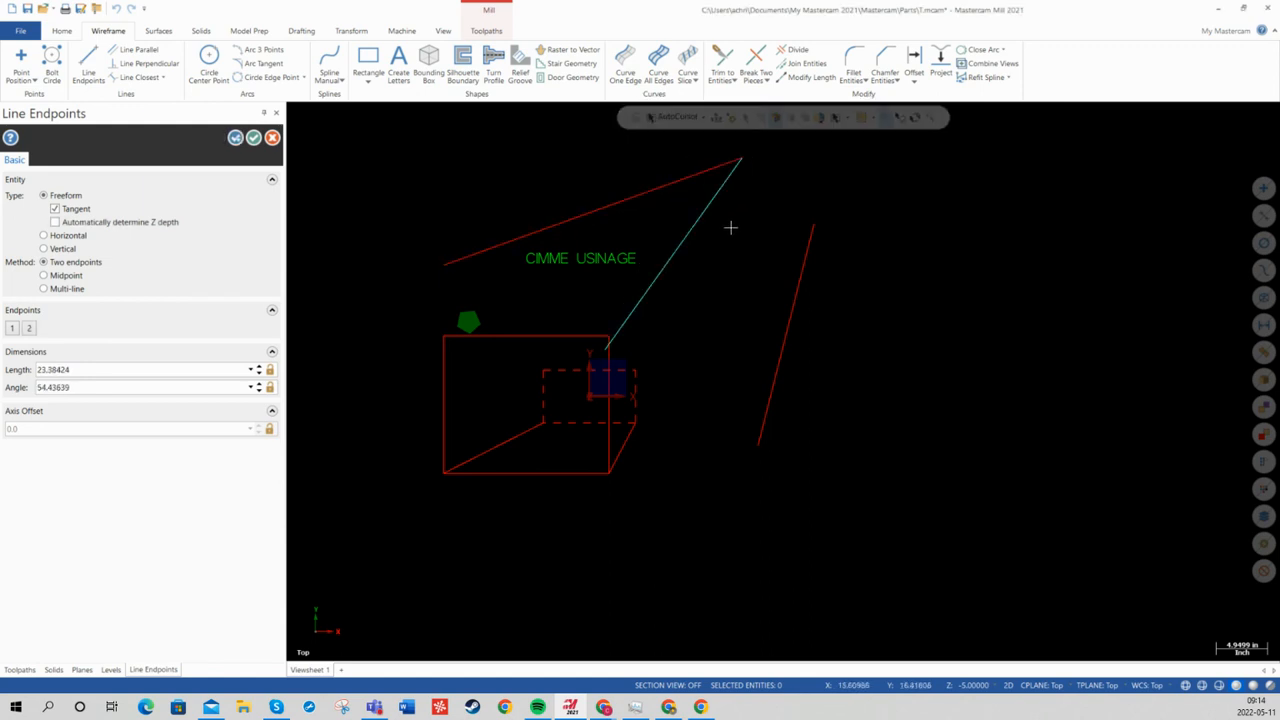
# Step: Draw an endpoint line from the lower end of the line above the lettering to the origin in 2D mode and check its depth
pyautogui.click(444, 265)
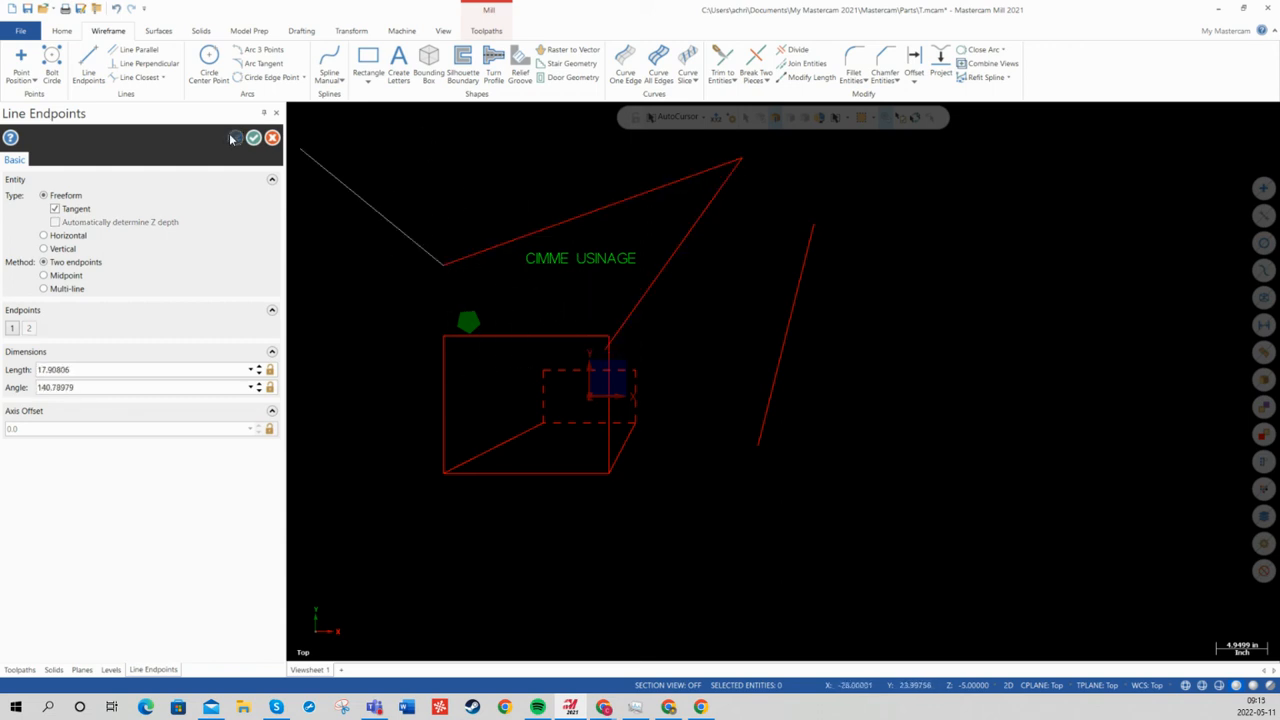
pyautogui.click(708, 120)
pyautogui.click(675, 149)
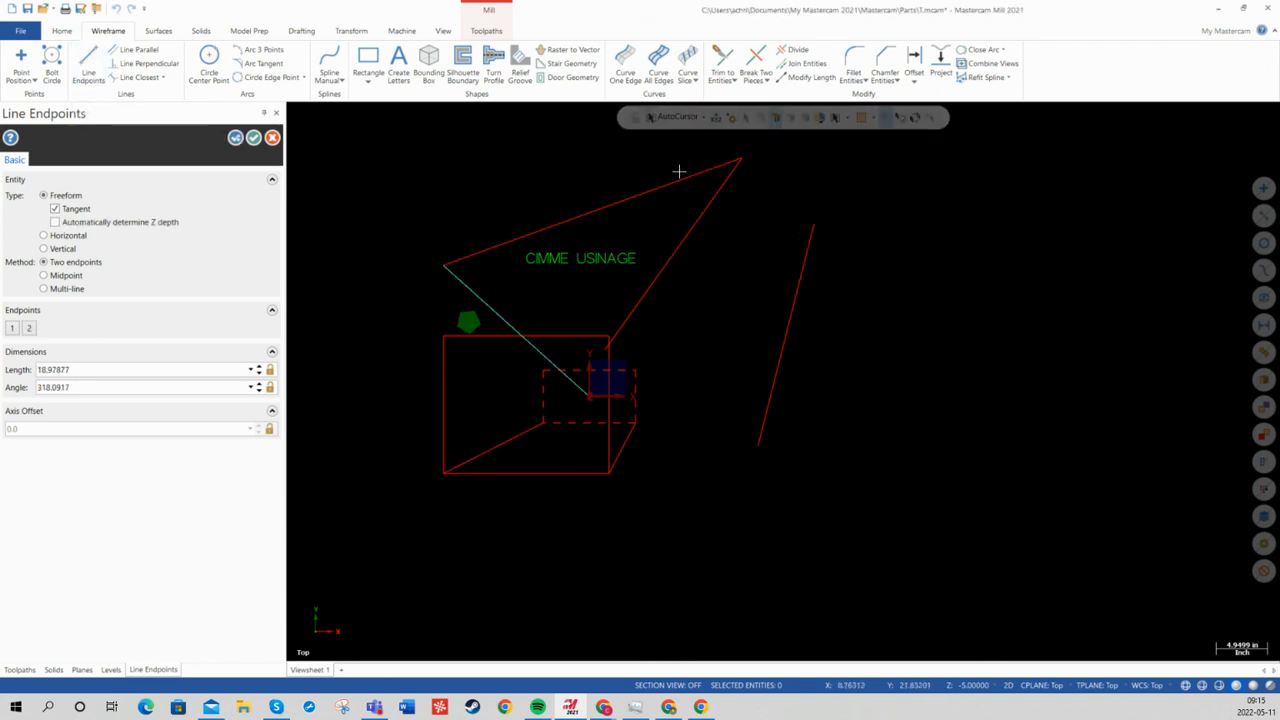
pyautogui.moveTo(712, 382)
pyautogui.mouseDown(button='middle')
pyautogui.moveTo(629, 329)
pyautogui.moveTo(667, 361)
pyautogui.moveTo(634, 363)
pyautogui.moveTo(614, 303)
pyautogui.moveTo(697, 289)
pyautogui.moveTo(651, 303)
pyautogui.mouseUp(button='middle')
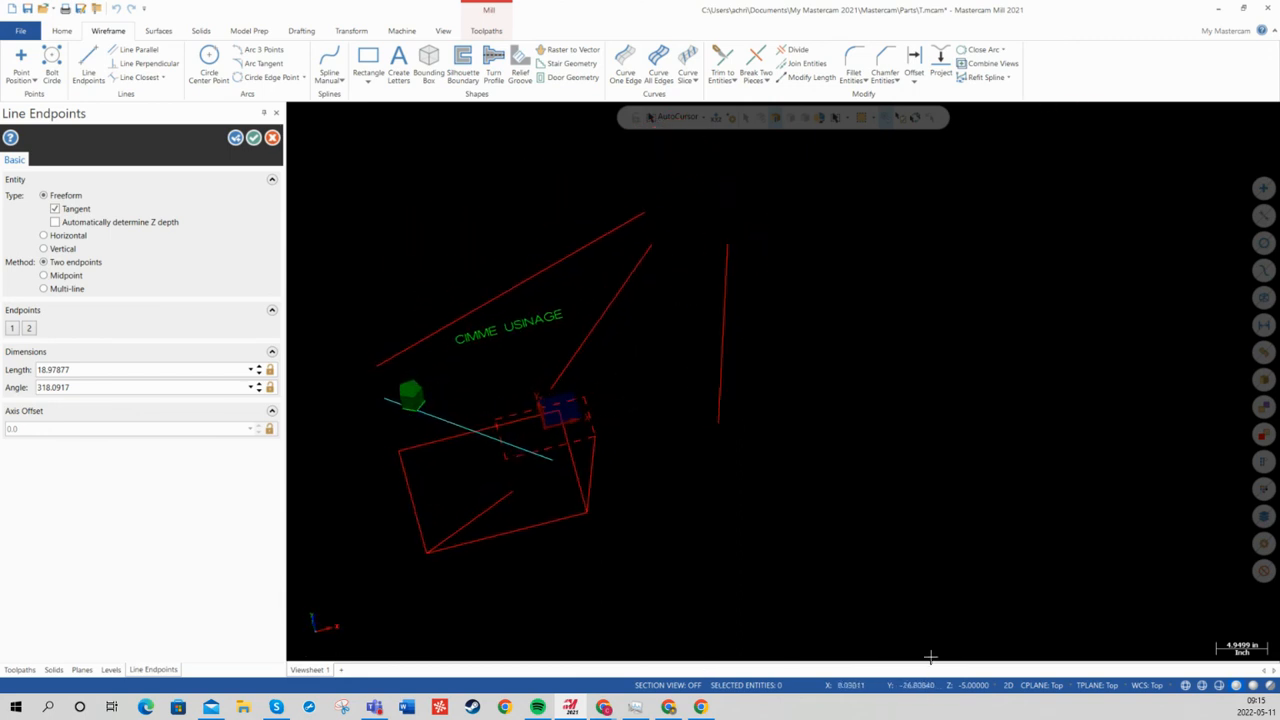
pyautogui.click(1007, 686)
pyautogui.moveTo(490, 345); pyautogui.dragTo(520, 290, button='middle')
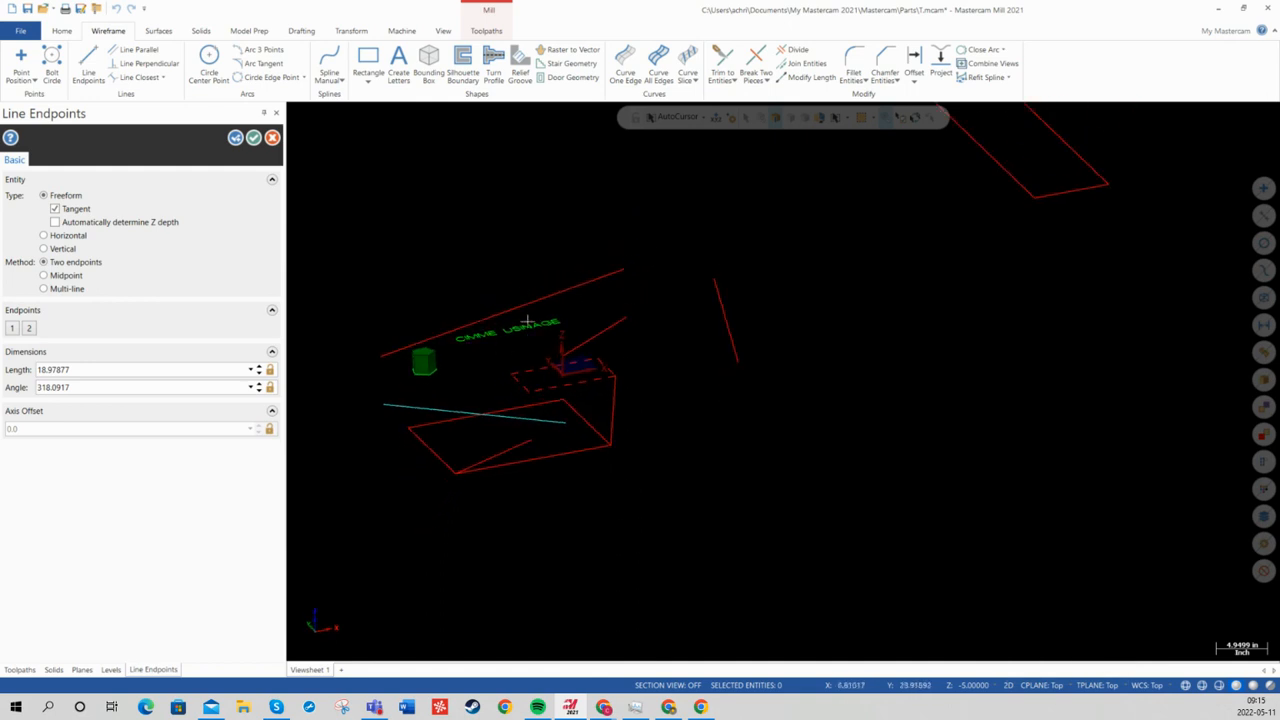
pyautogui.moveTo(548, 333); pyautogui.dragTo(600, 403, button='middle')
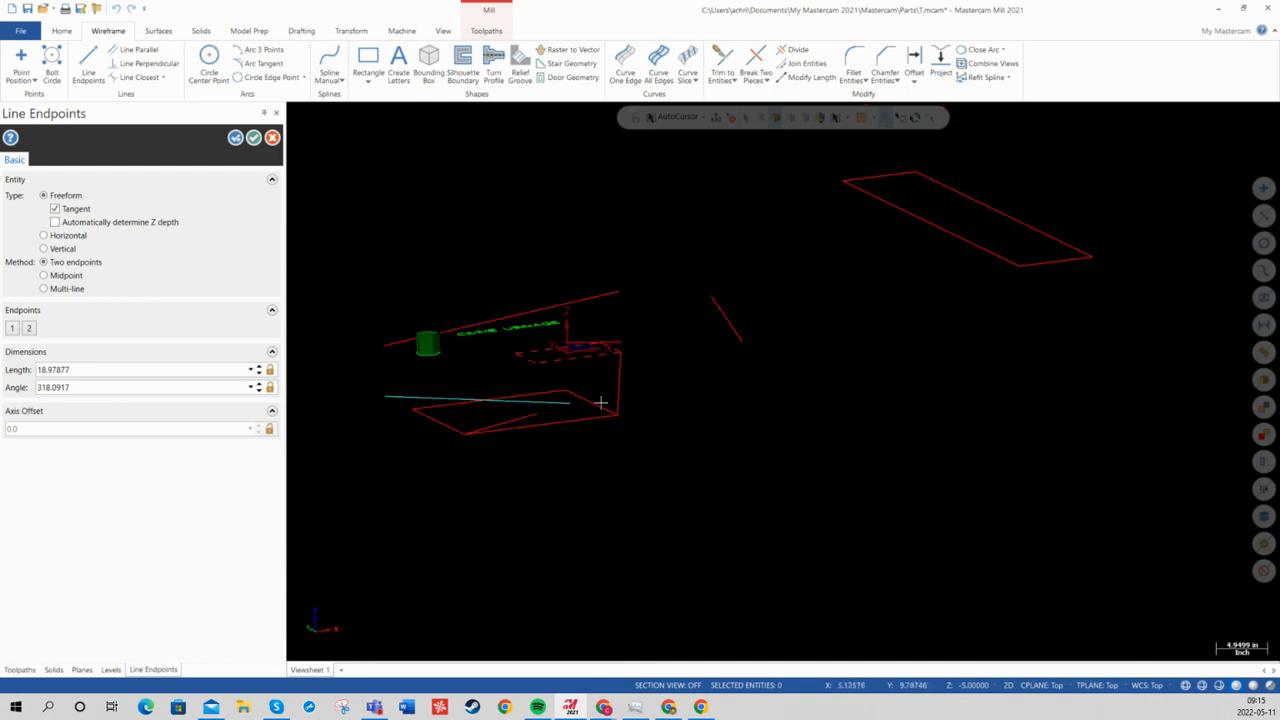
pyautogui.moveTo(1066, 611); pyautogui.dragTo(1044, 660, button='middle')
# Step: Switch construction to 3D with Z depth 0 and draw a line from the same lower endpoint to the origin using the Origin override
pyautogui.click(1008, 686)
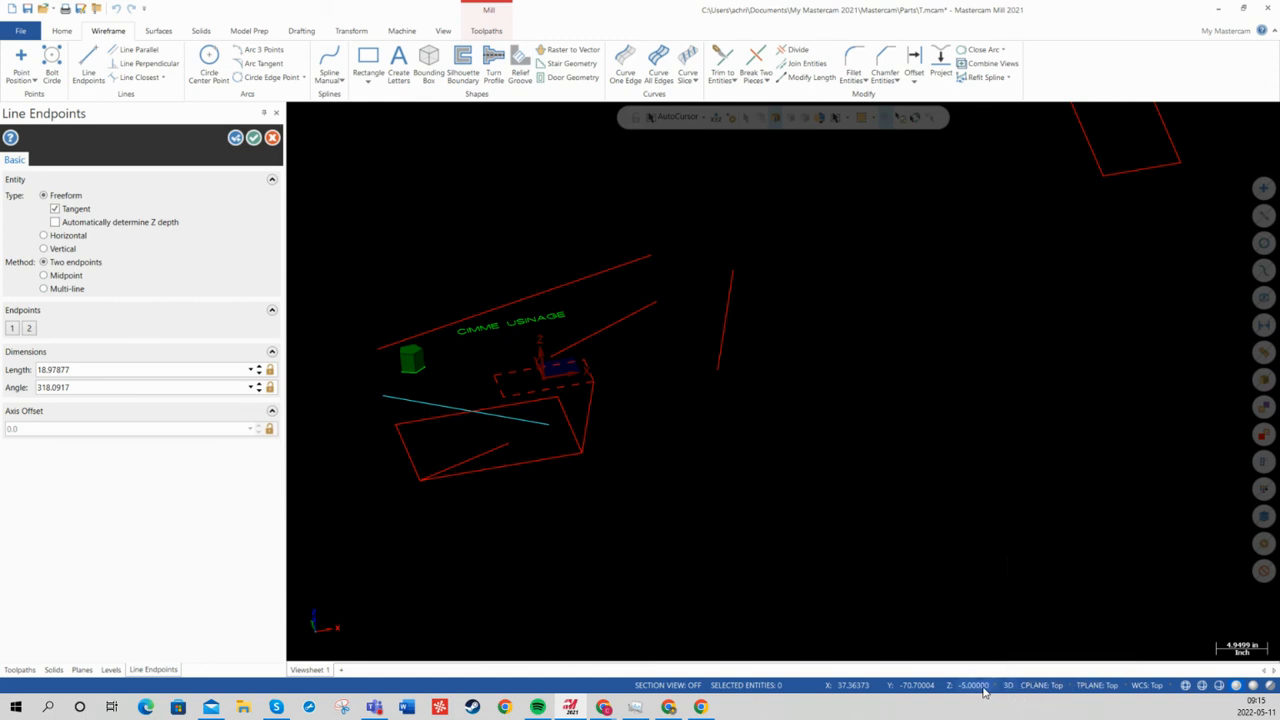
pyautogui.click(975, 686)
pyautogui.write('0')
pyautogui.press('Return')
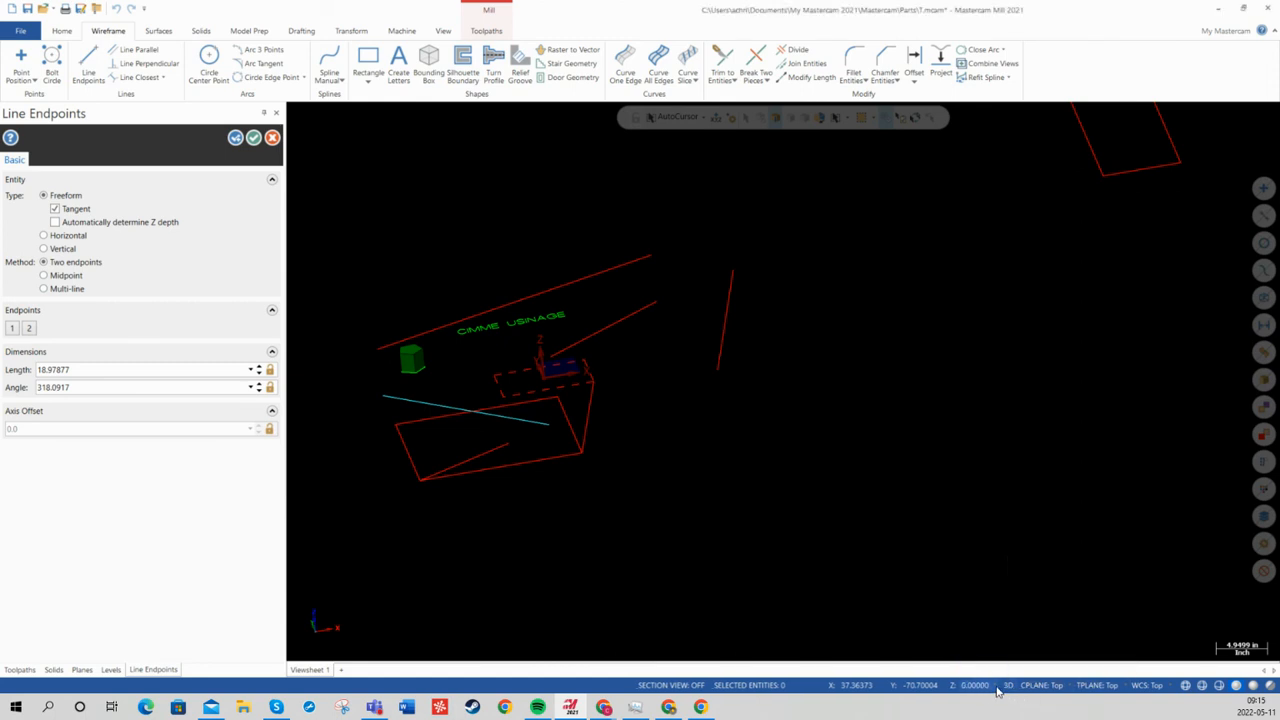
pyautogui.click(379, 351)
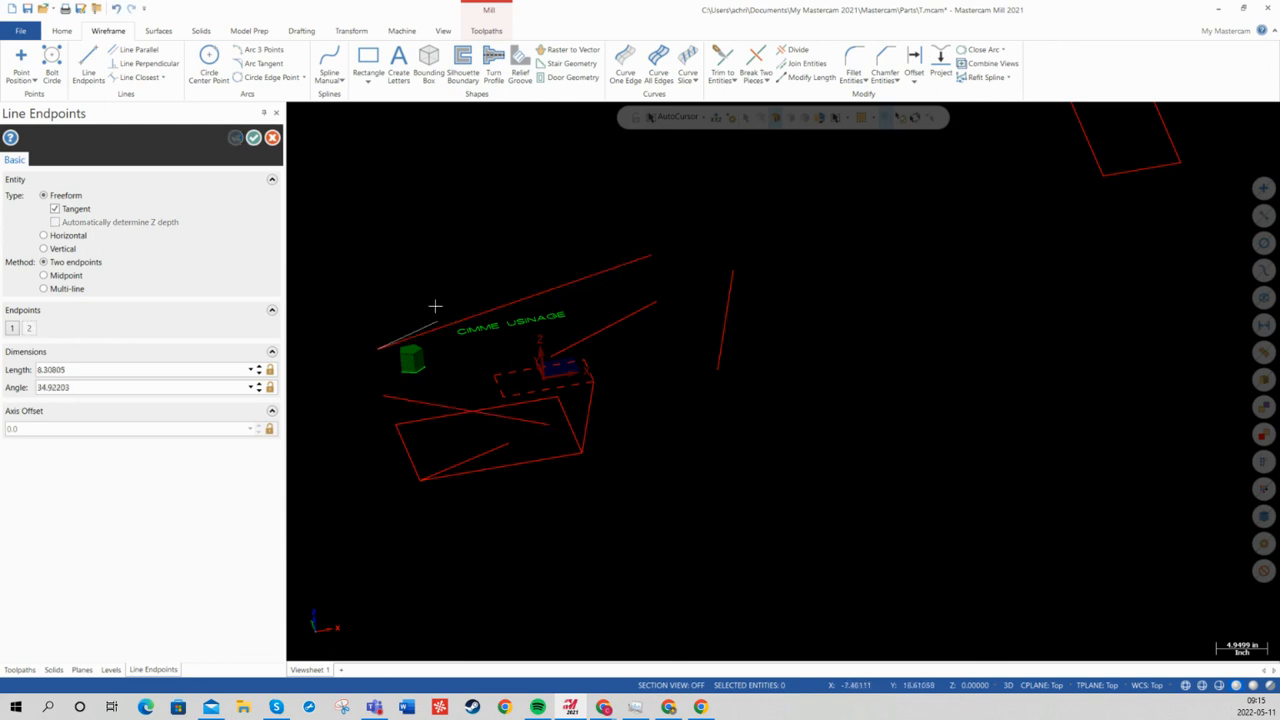
pyautogui.click(703, 117)
pyautogui.click(671, 160)
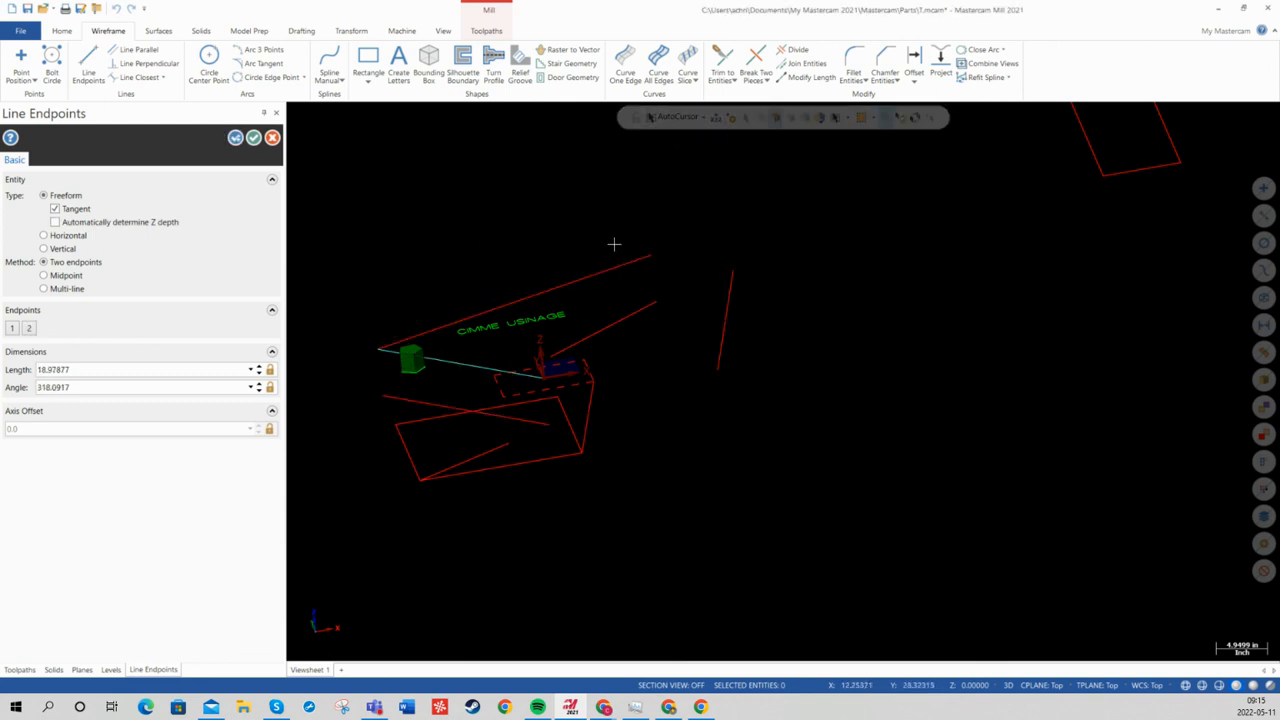
# Step: Exit Line Endpoints and delete the line that was drawn at the -5 construction depth
pyautogui.click(254, 137)
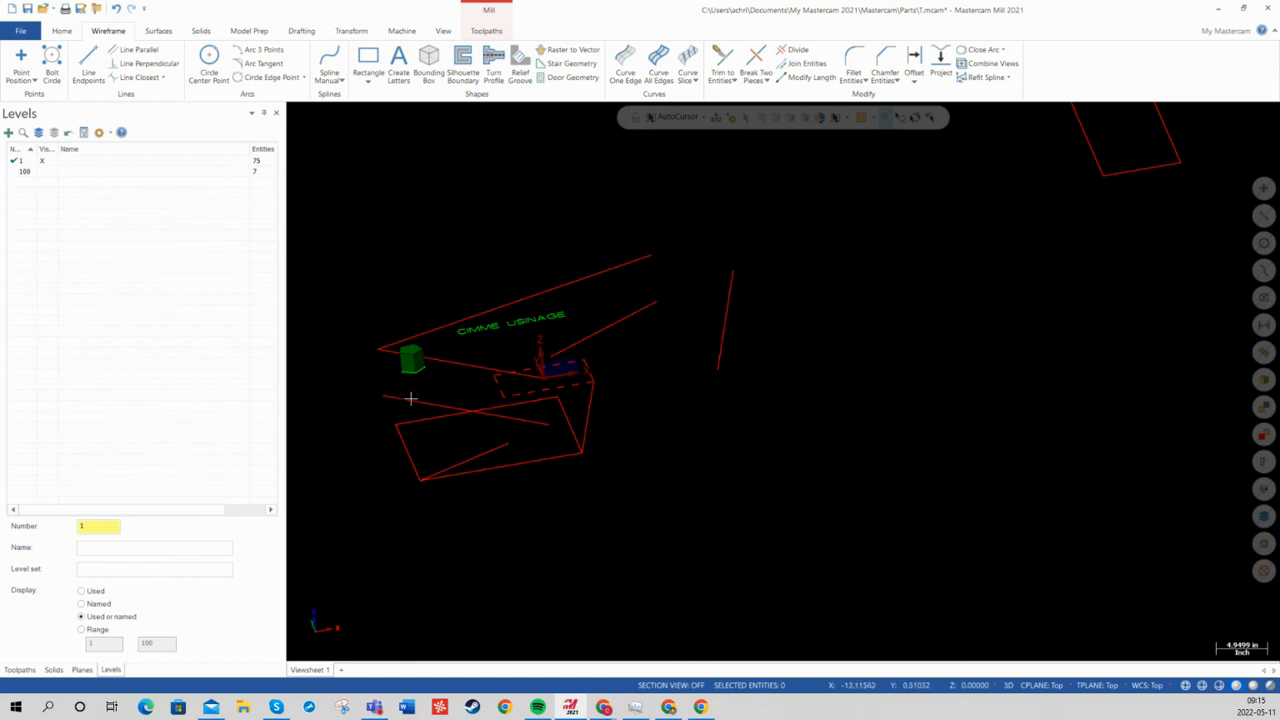
pyautogui.click(412, 400)
pyautogui.press('Delete')
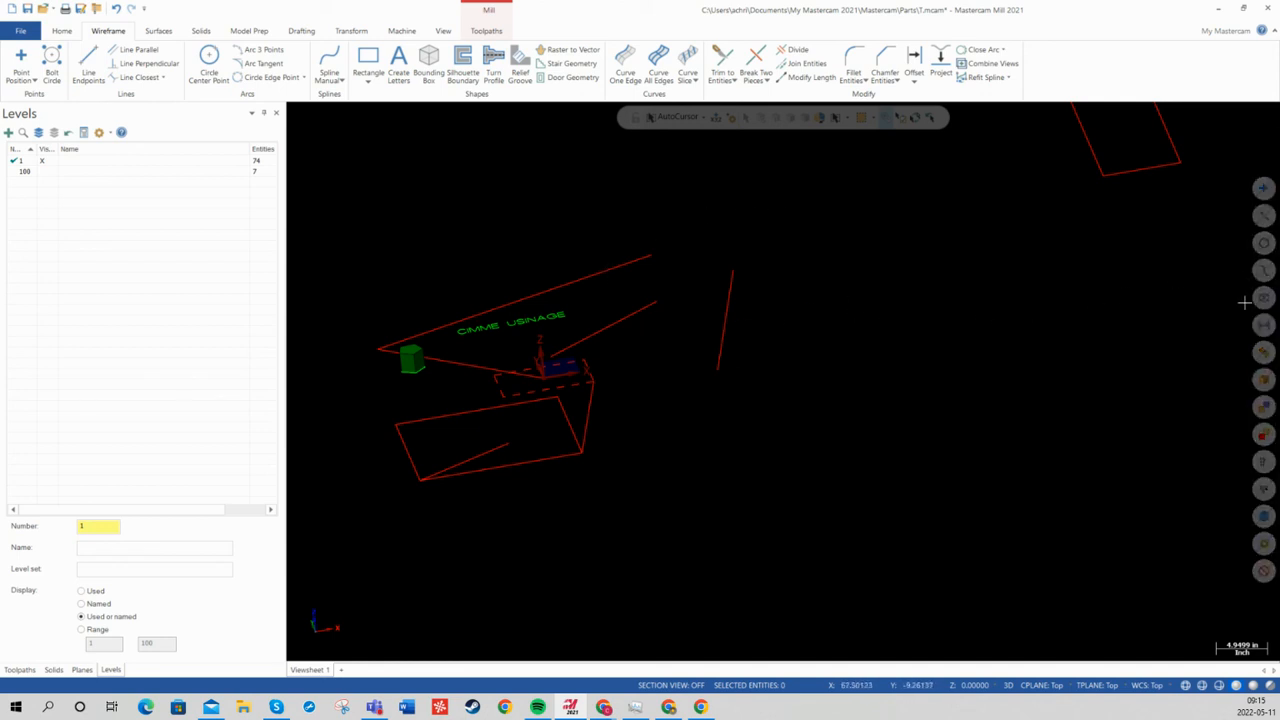
# Step: Select all line entities and delete only the non-associative ones
pyautogui.click(1265, 217)
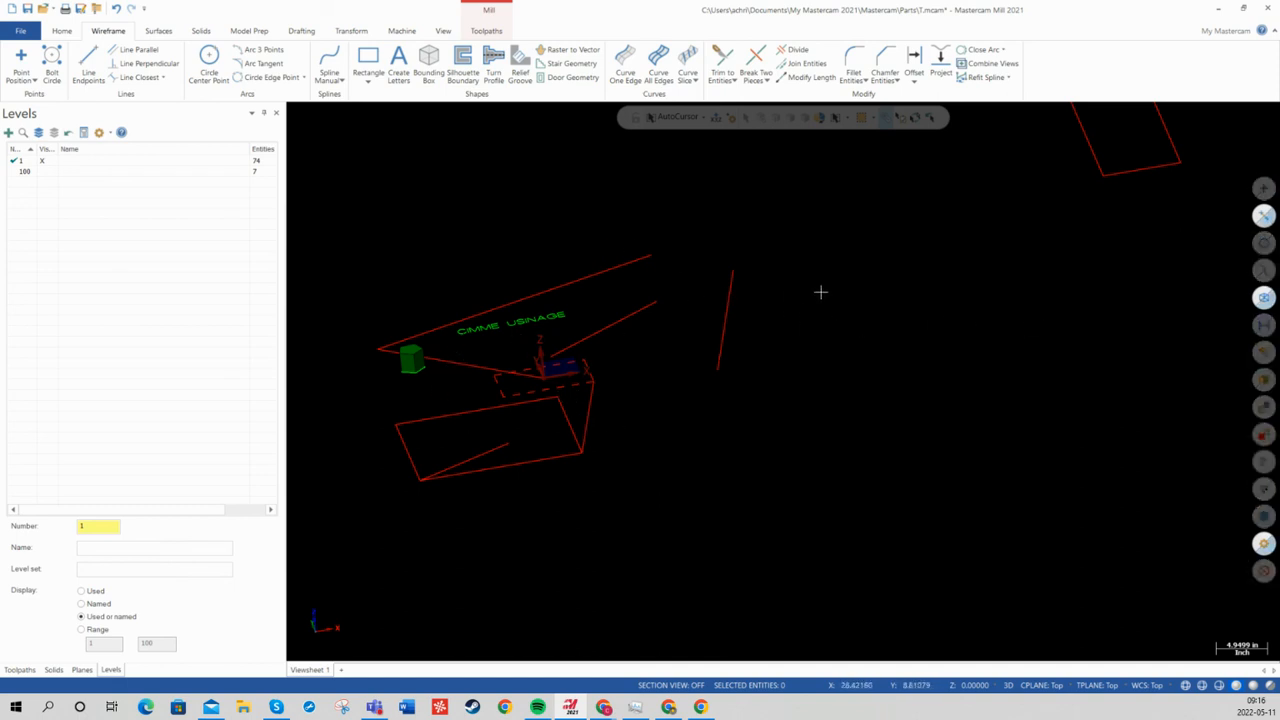
pyautogui.keyDown('shift'); pyautogui.moveTo(817, 295); pyautogui.dragTo(807, 330, button='middle'); pyautogui.keyUp('shift')
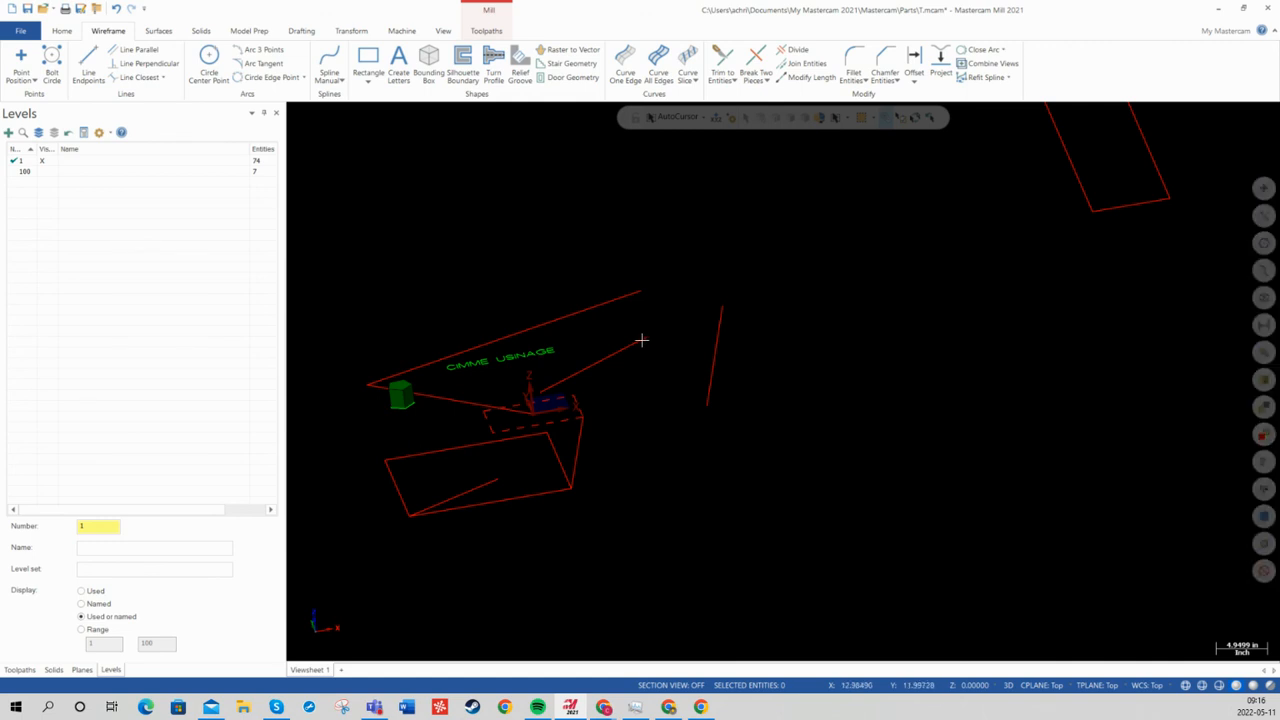
pyautogui.click(1261, 217)
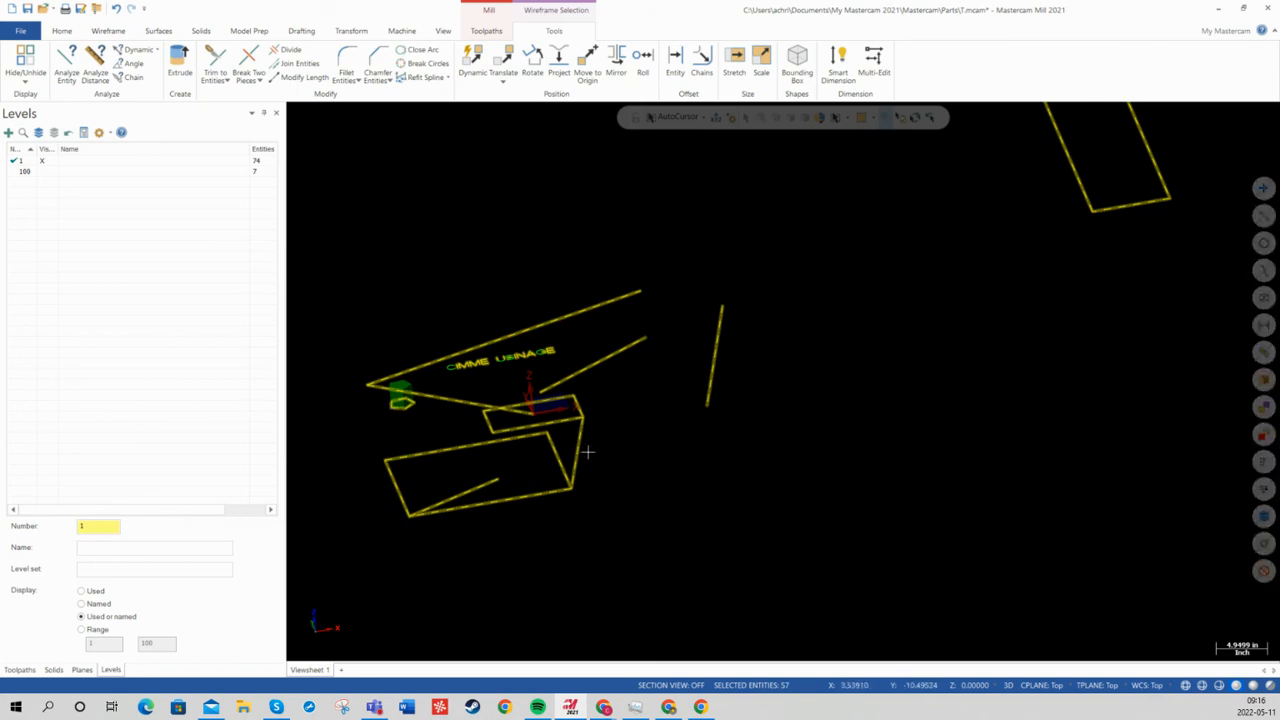
pyautogui.press('Delete')
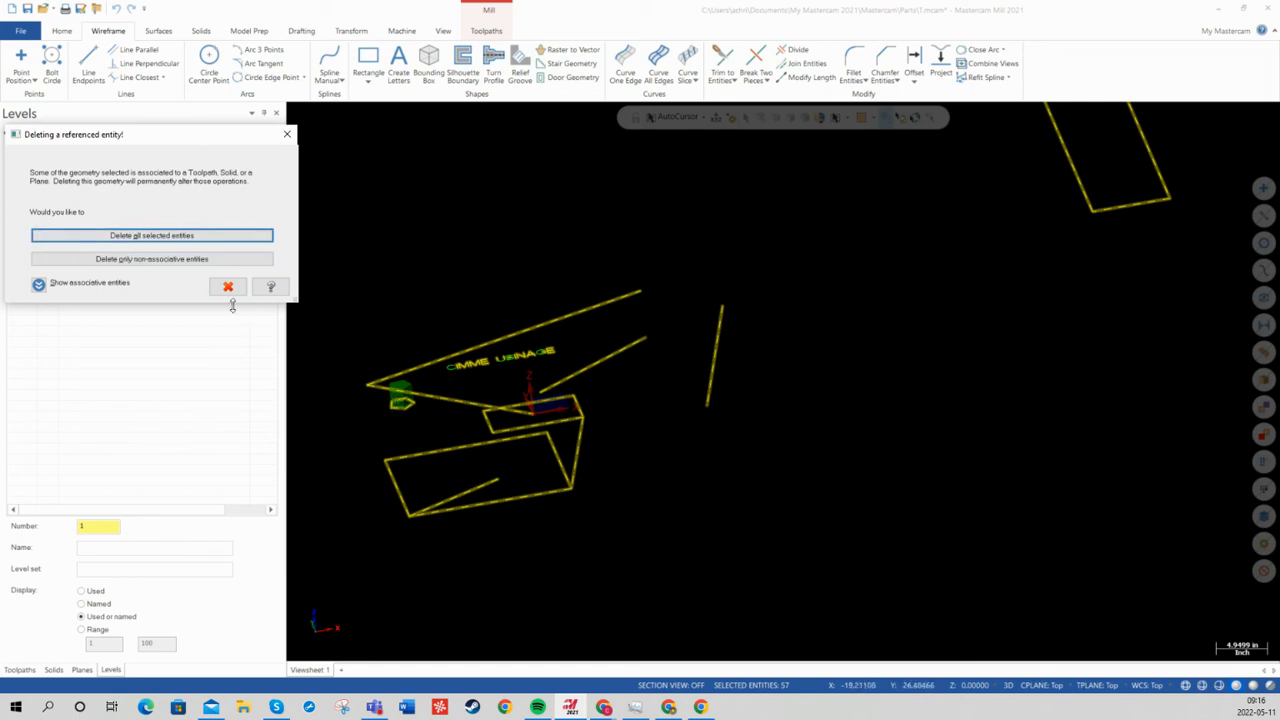
pyautogui.click(178, 263)
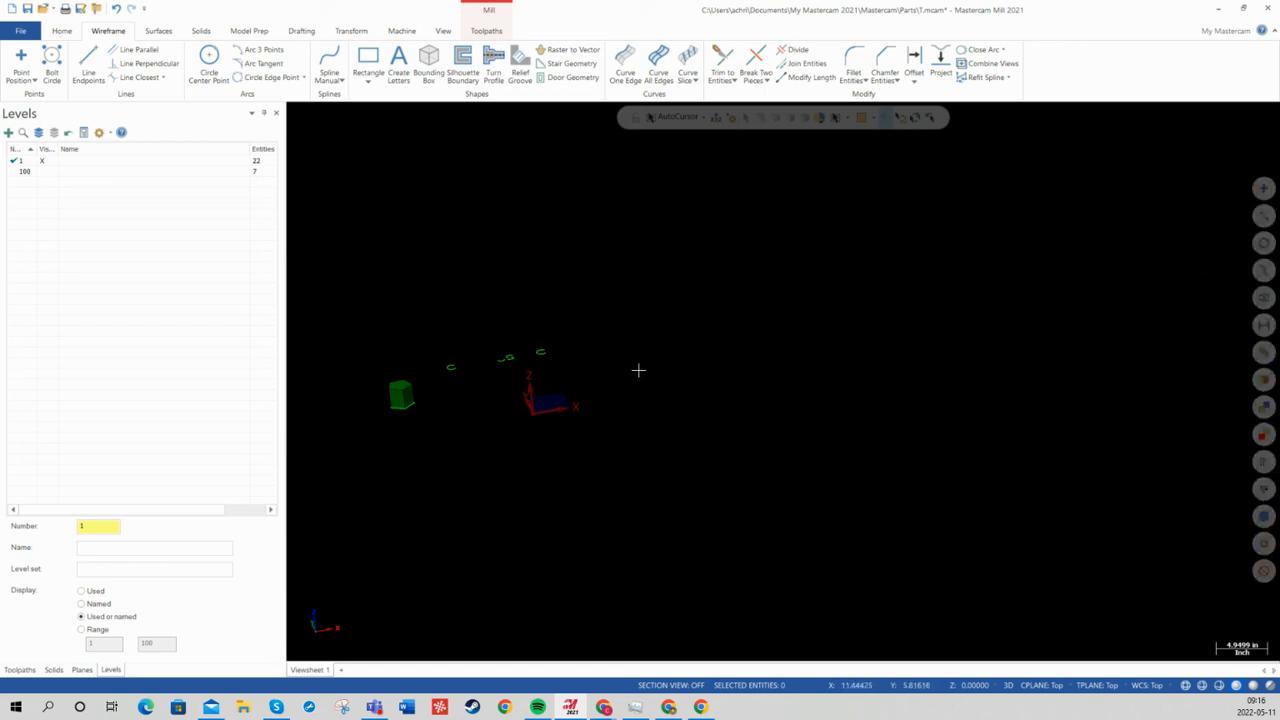
# Step: Analyze the entity properties of the lower curve of the lettering's last remaining C-shaped stroke
pyautogui.scroll(-1, 638, 370)
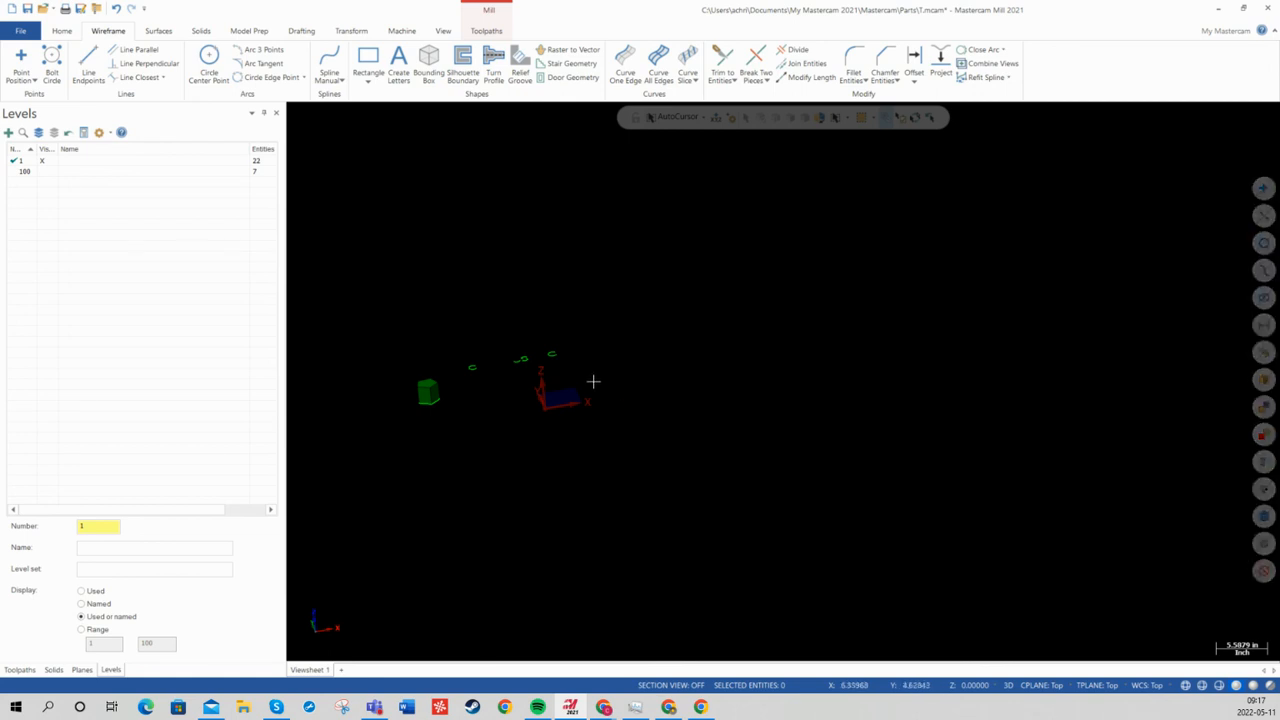
pyautogui.scroll(4, 555, 360)
pyautogui.scroll(6, 555, 360)
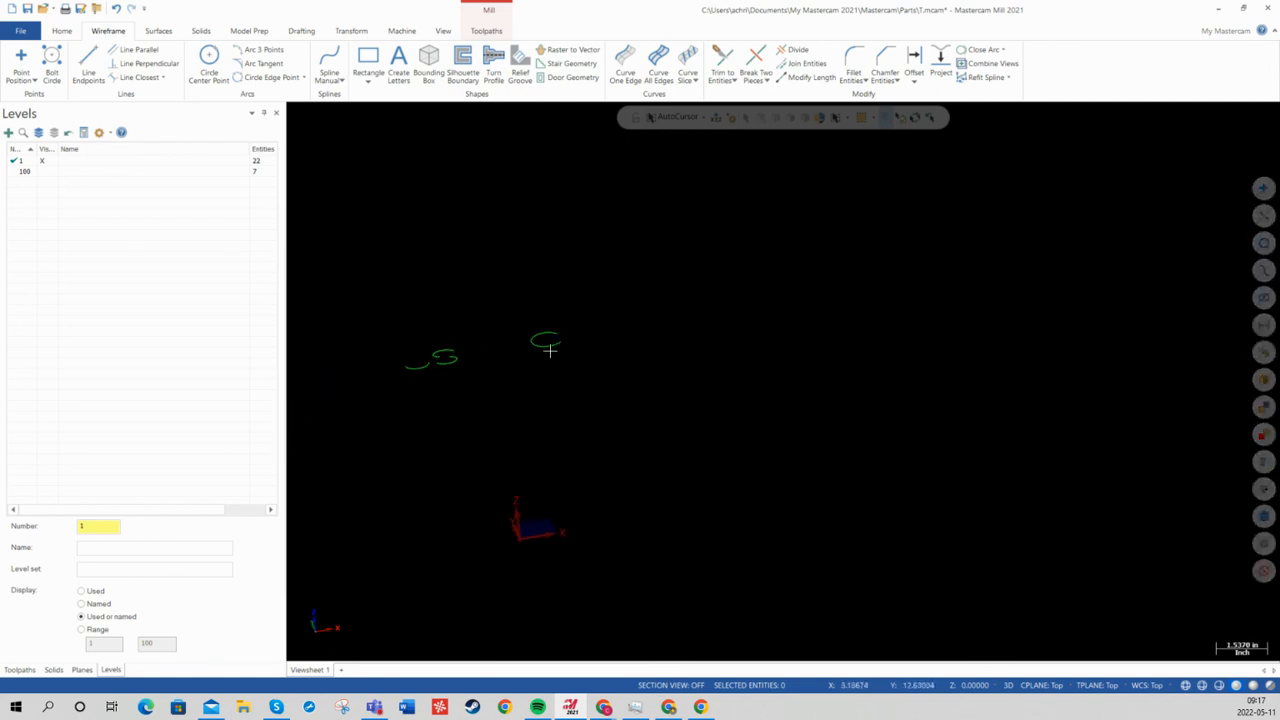
pyautogui.rightClick(602, 318)
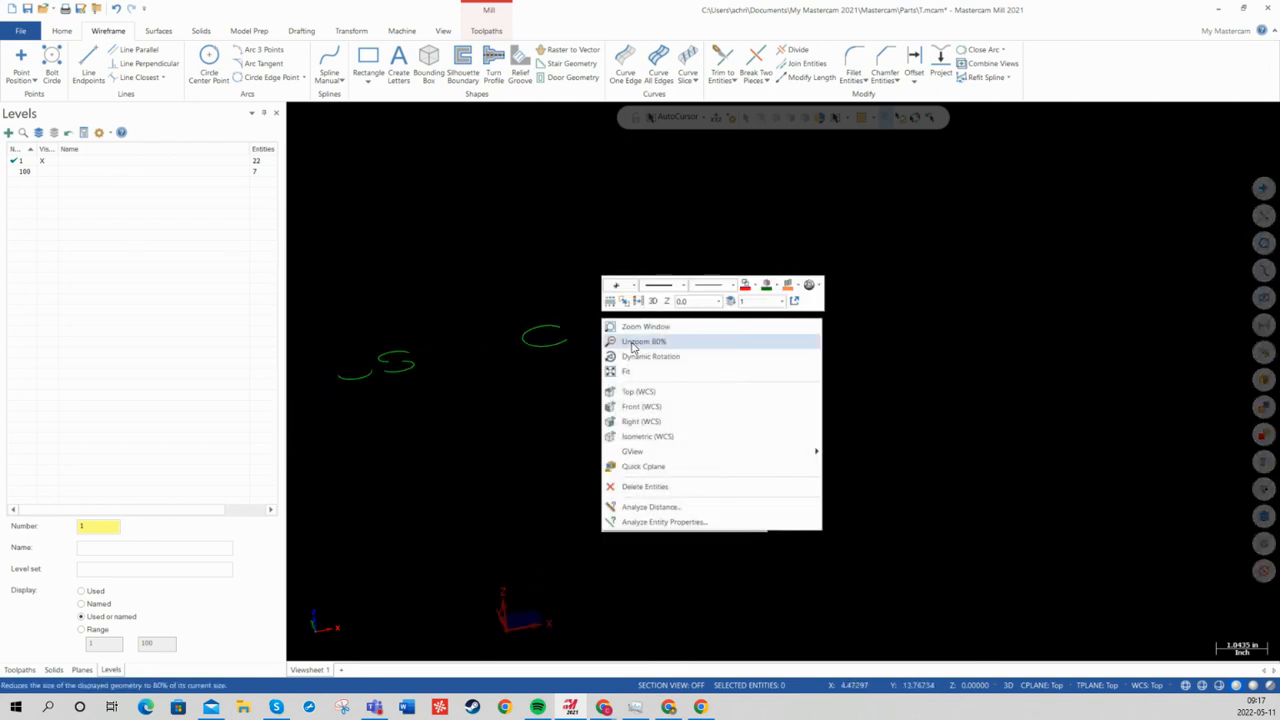
pyautogui.click(663, 520)
pyautogui.click(548, 345)
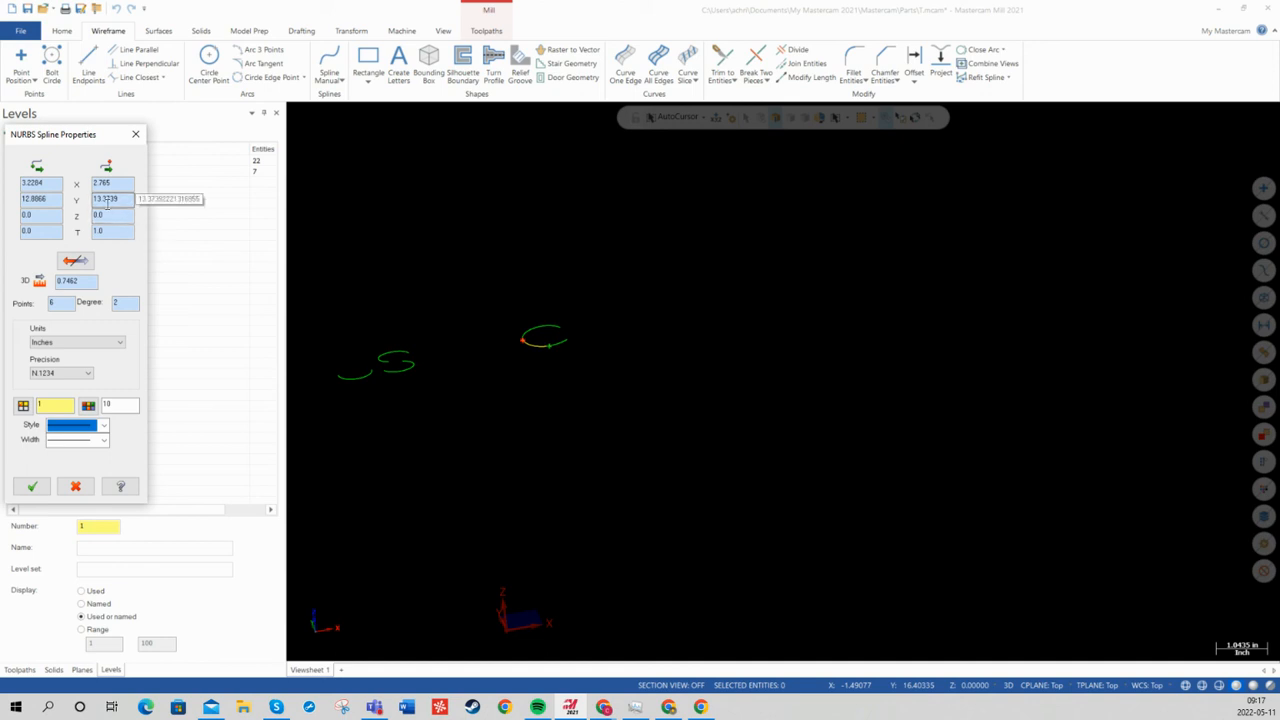
pyautogui.click(136, 134)
# Step: Select all remaining spline entities of the lettering and delete them
pyautogui.scroll(-3, 606, 363)
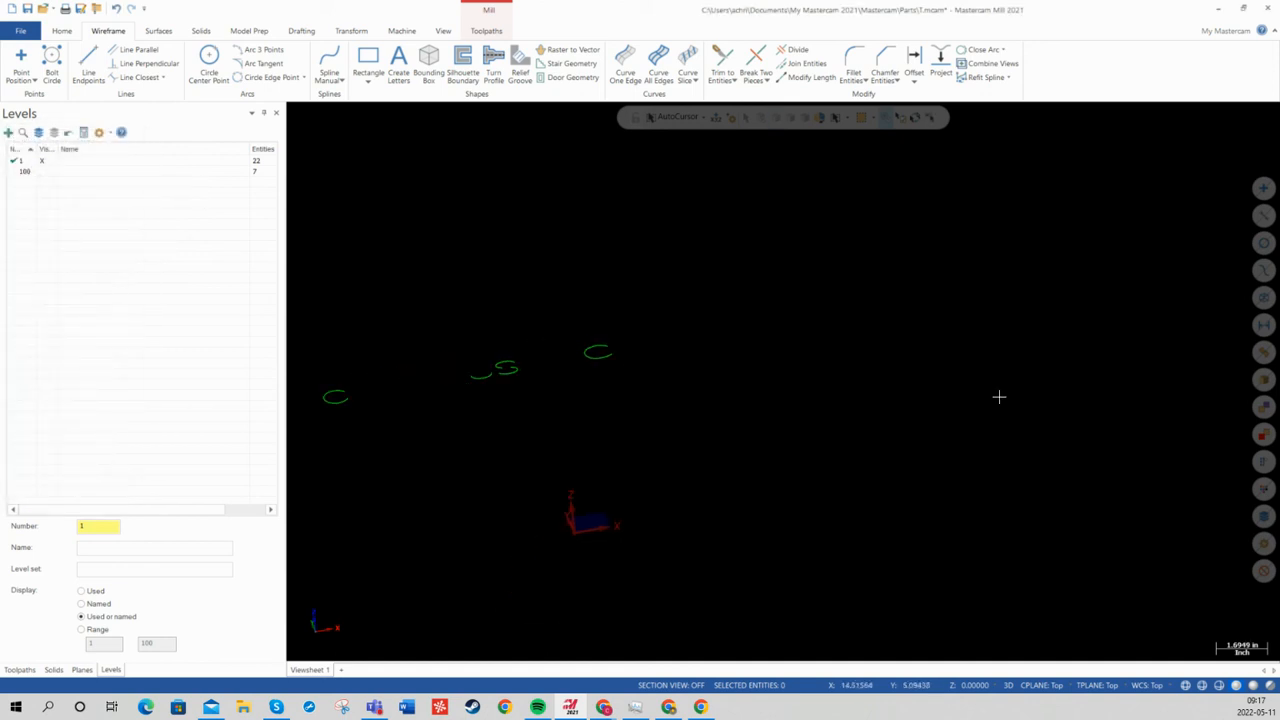
pyautogui.click(1263, 272)
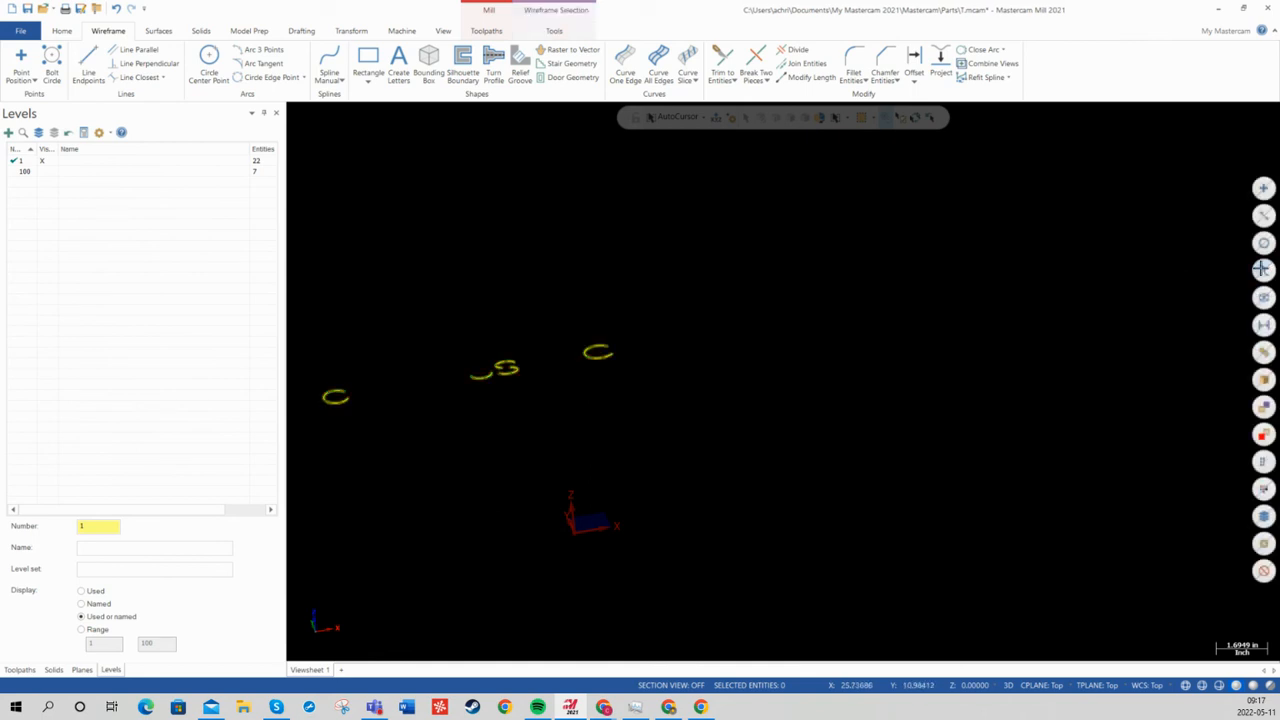
pyautogui.scroll(-2, 769, 320)
pyautogui.moveTo(769, 320); pyautogui.dragTo(918, 291, button='middle')
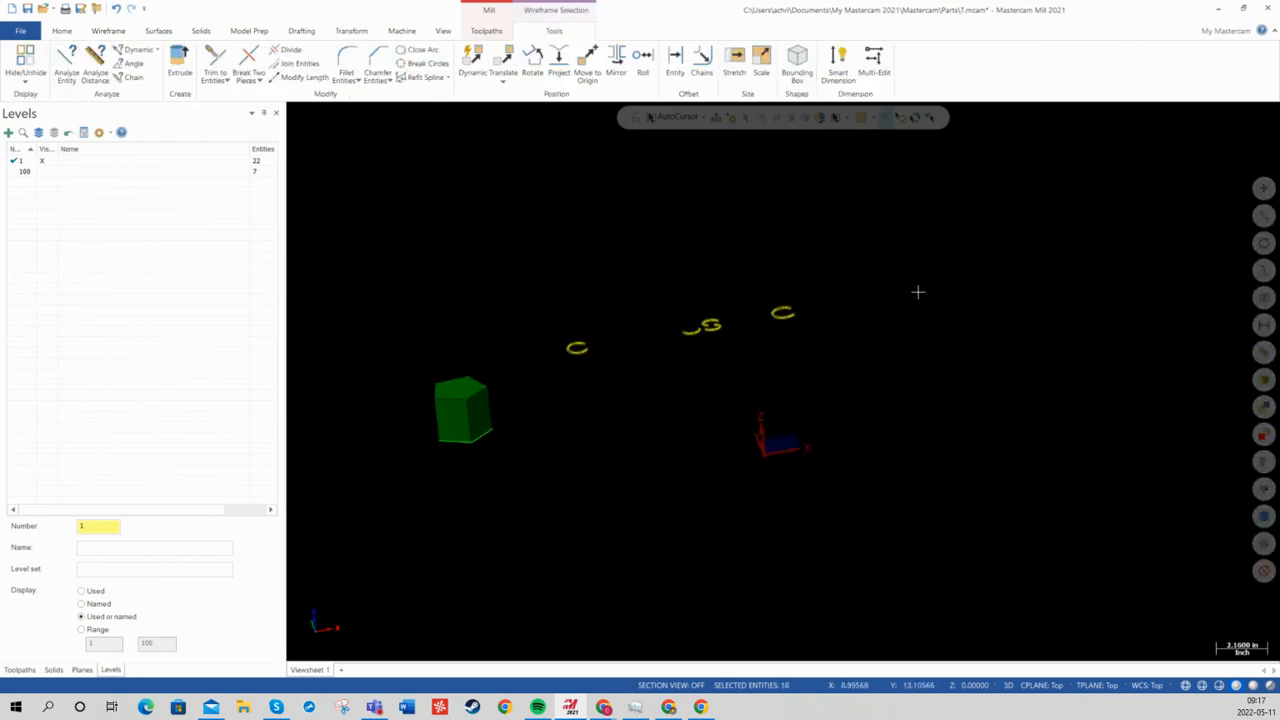
pyautogui.press('Delete')
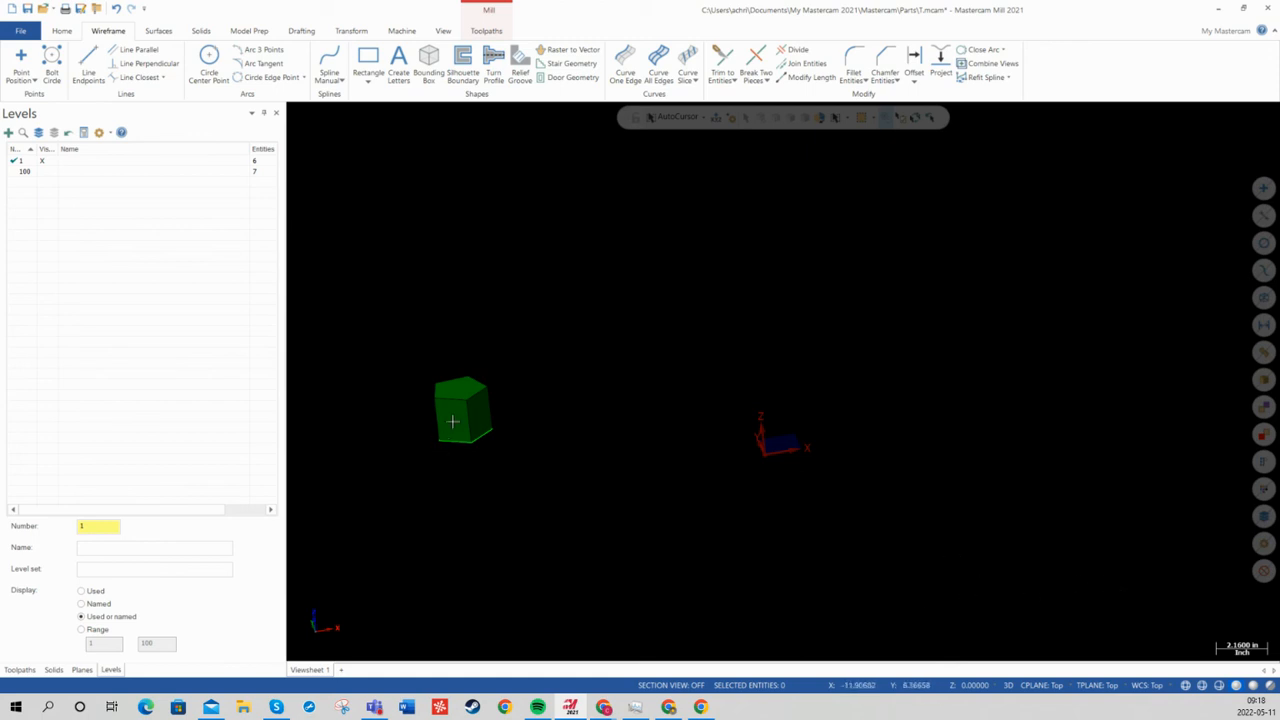
# Step: Compare the pentagonal solid in wireframe and shaded display, turning translucency on and off again
pyautogui.click(1202, 686)
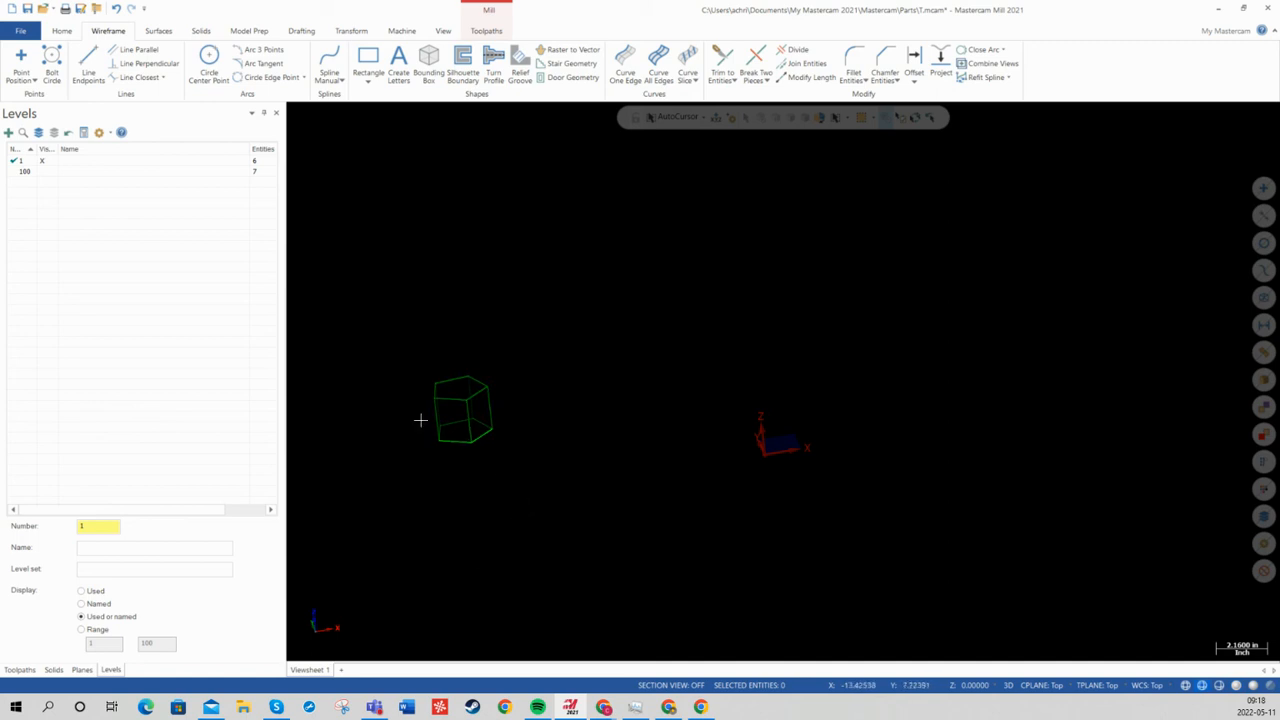
pyautogui.click(1237, 688)
pyautogui.click(1270, 686)
pyautogui.scroll(4, 440, 410)
pyautogui.scroll(-1, 448, 400)
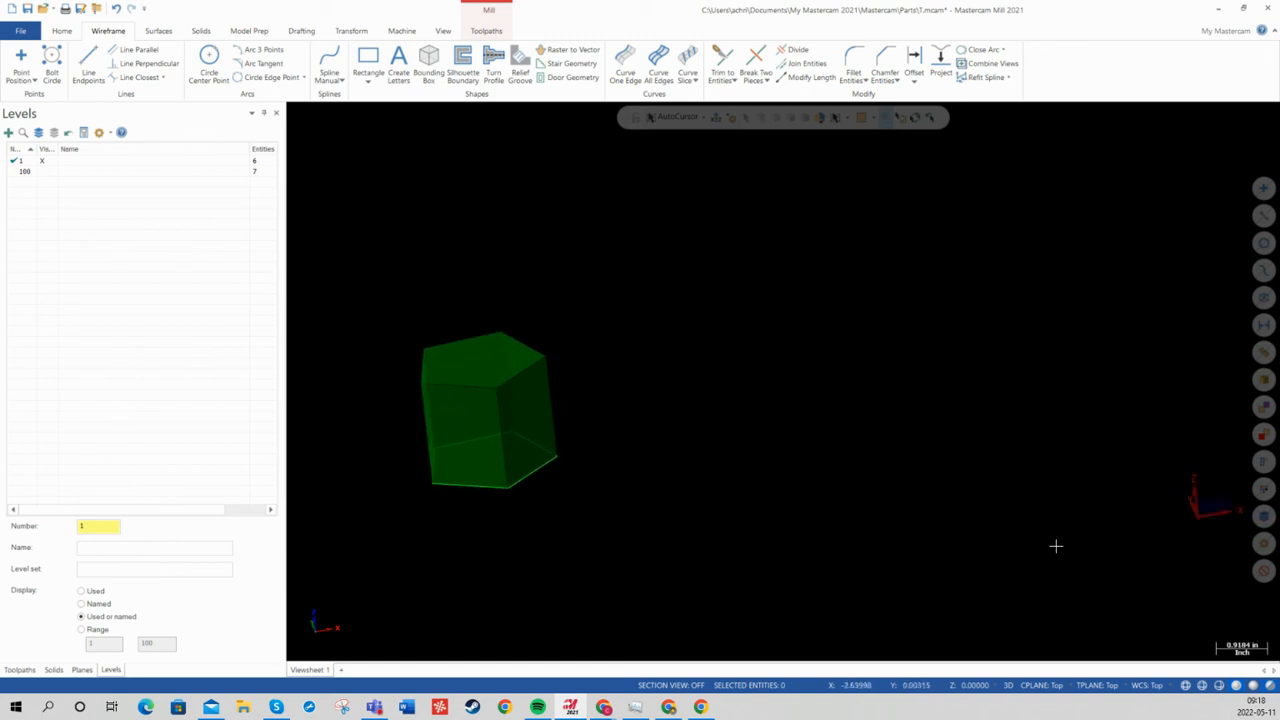
pyautogui.click(1270, 686)
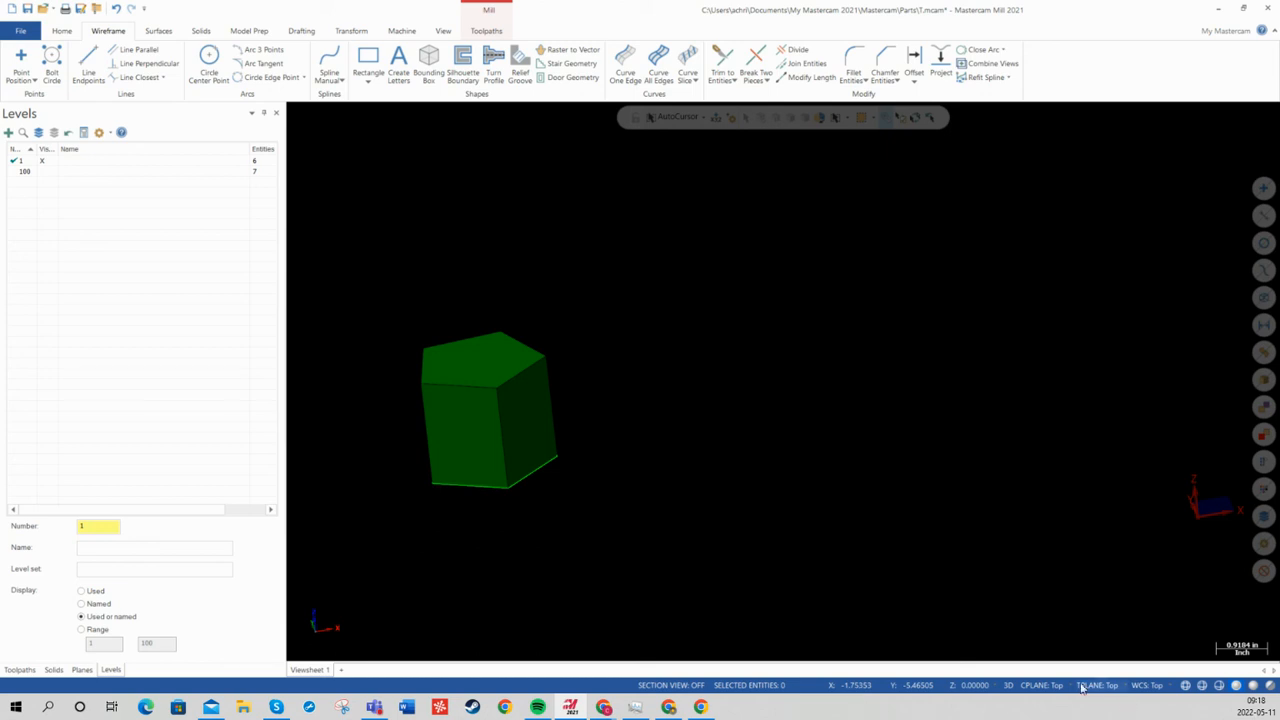
# Step: Switch the solid's appearance to Wireframe and back to Outline Shaded through the View appearance settings
pyautogui.click(445, 32)
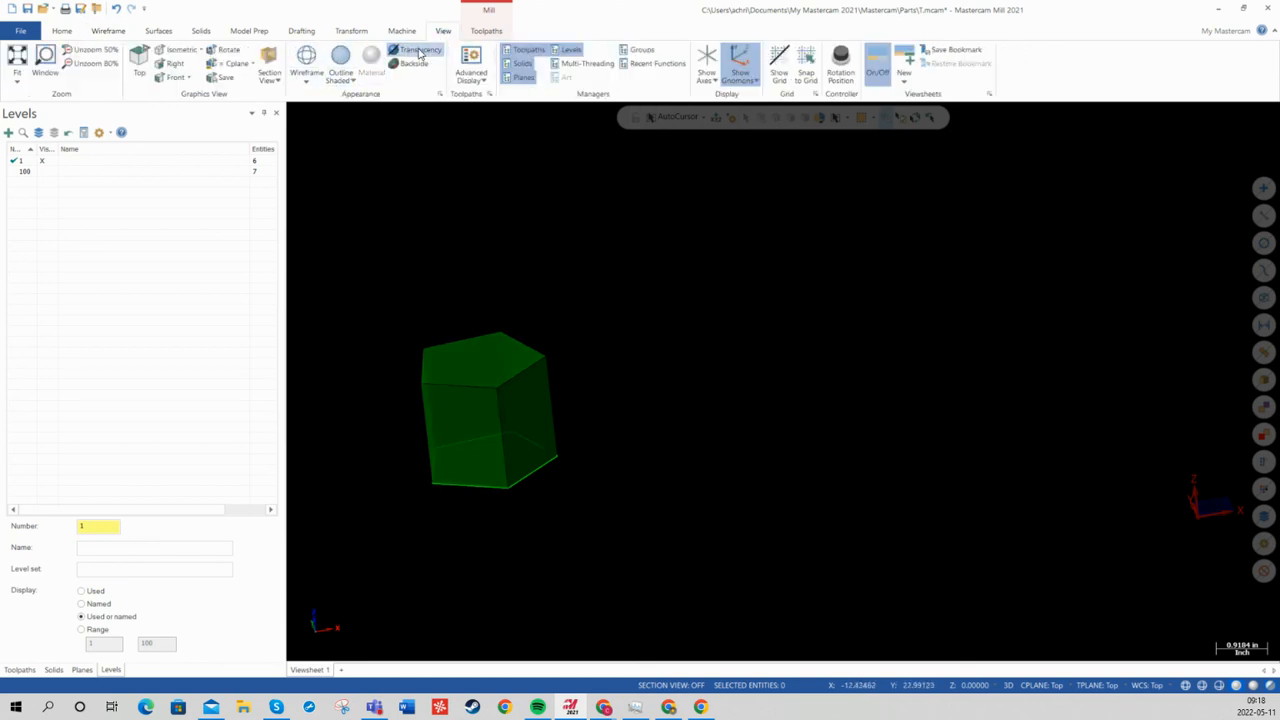
pyautogui.click(310, 76)
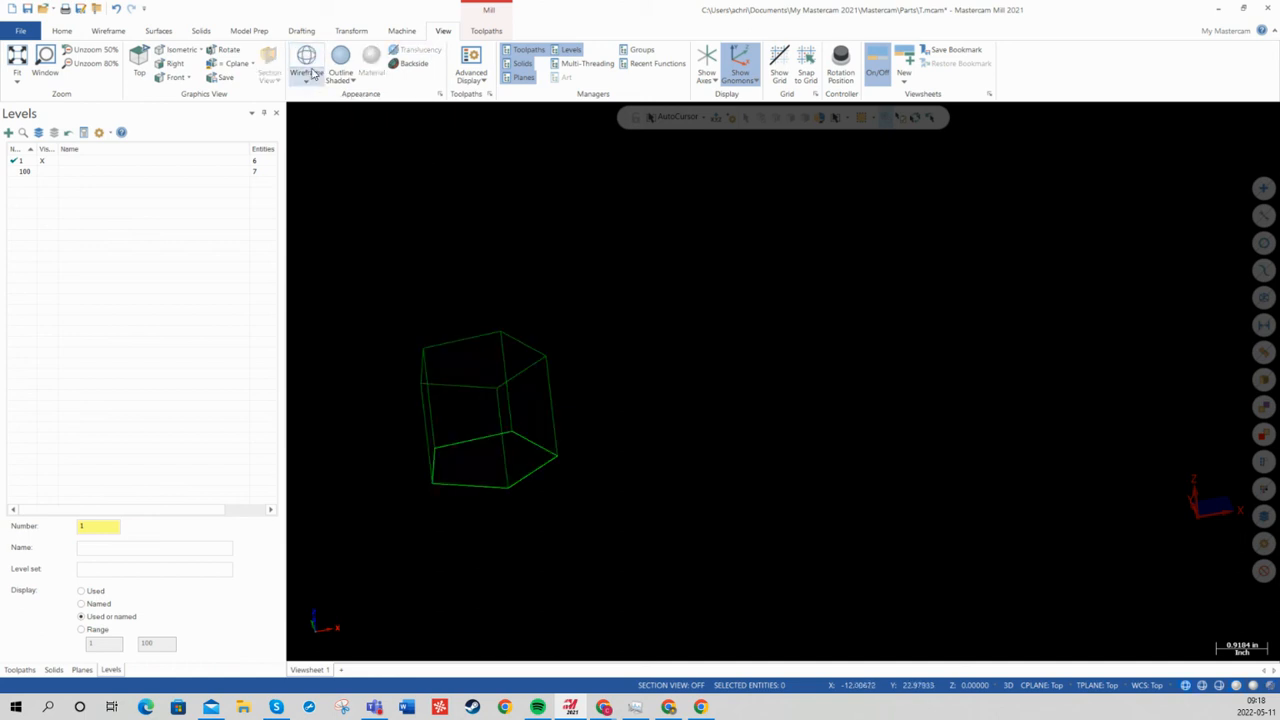
pyautogui.click(310, 79)
pyautogui.click(312, 69)
pyautogui.click(344, 85)
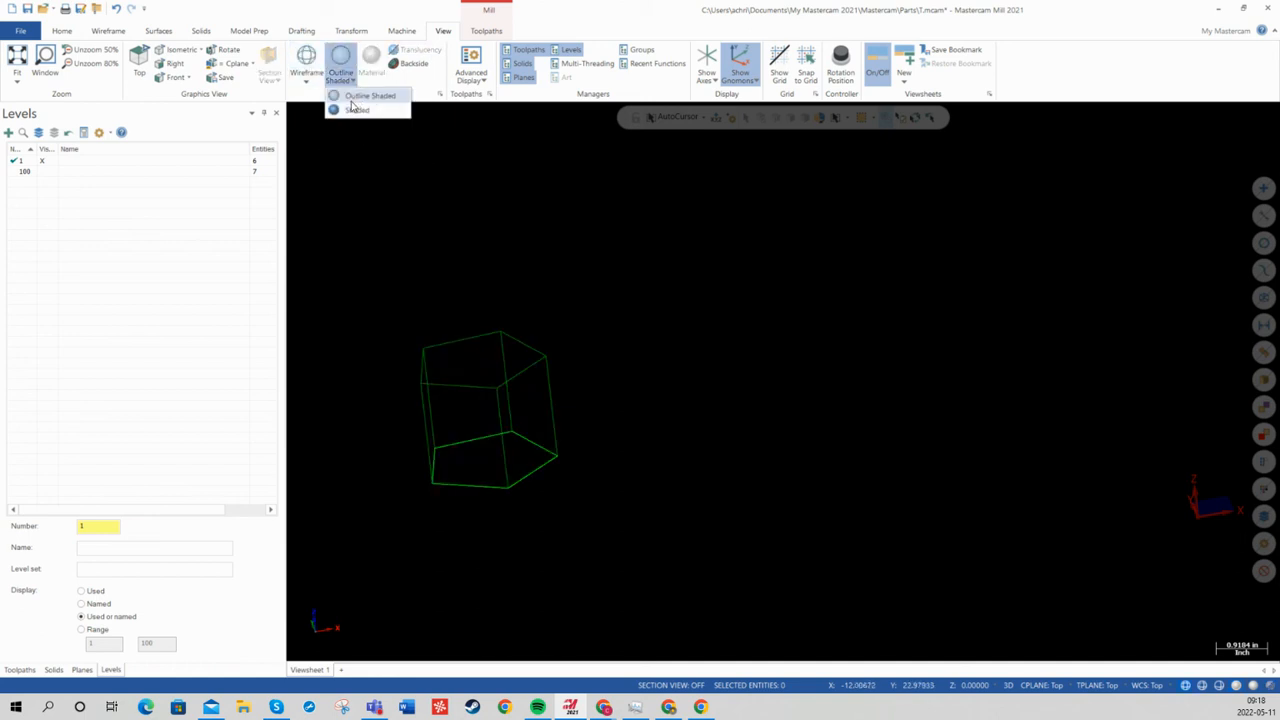
pyautogui.click(360, 95)
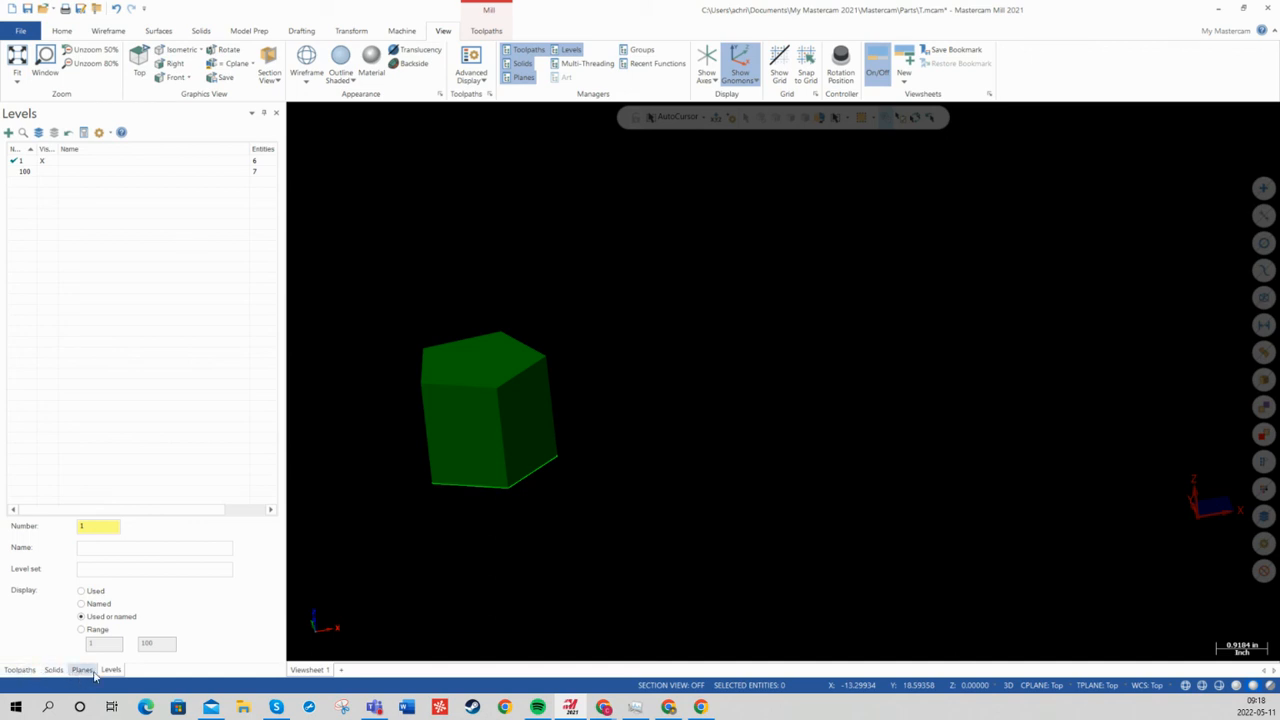
# Step: Examine the Toolpaths Manager, including its available mill toolpath types and the select-all-operations command
pyautogui.click(53, 669)
pyautogui.click(19, 669)
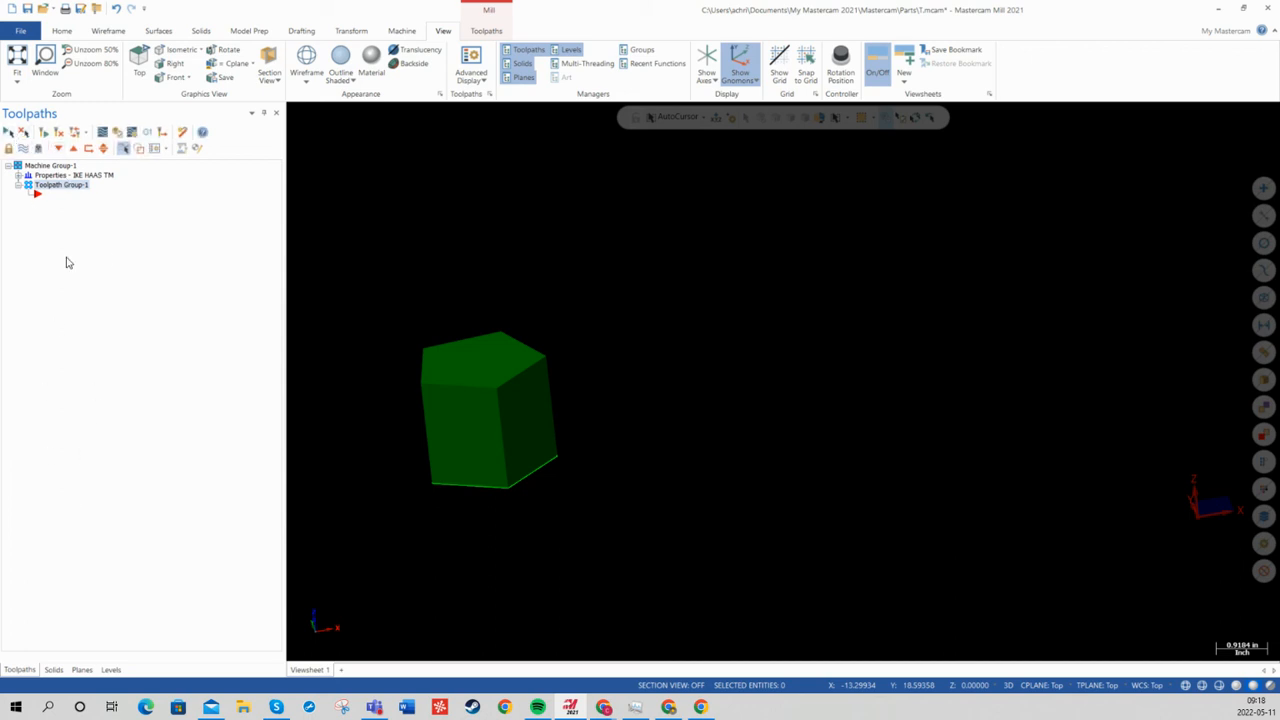
pyautogui.rightClick(105, 306)
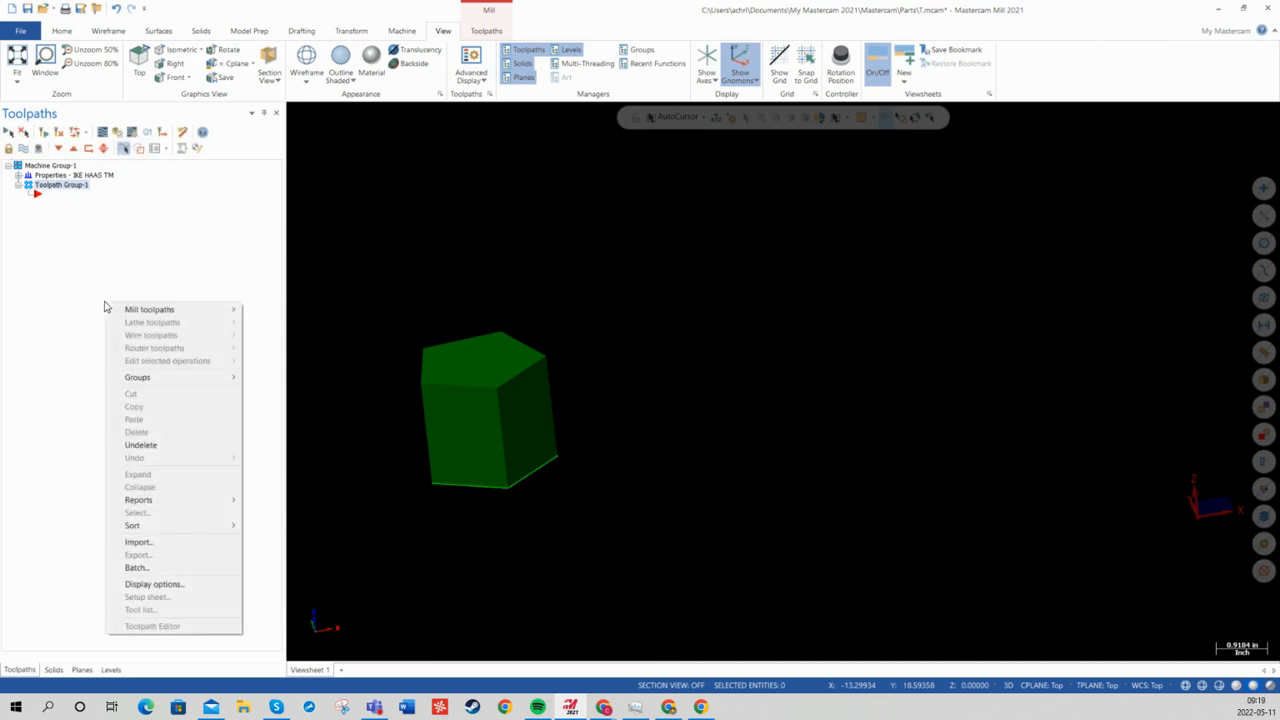
pyautogui.click(479, 32)
pyautogui.rightClick(96, 229)
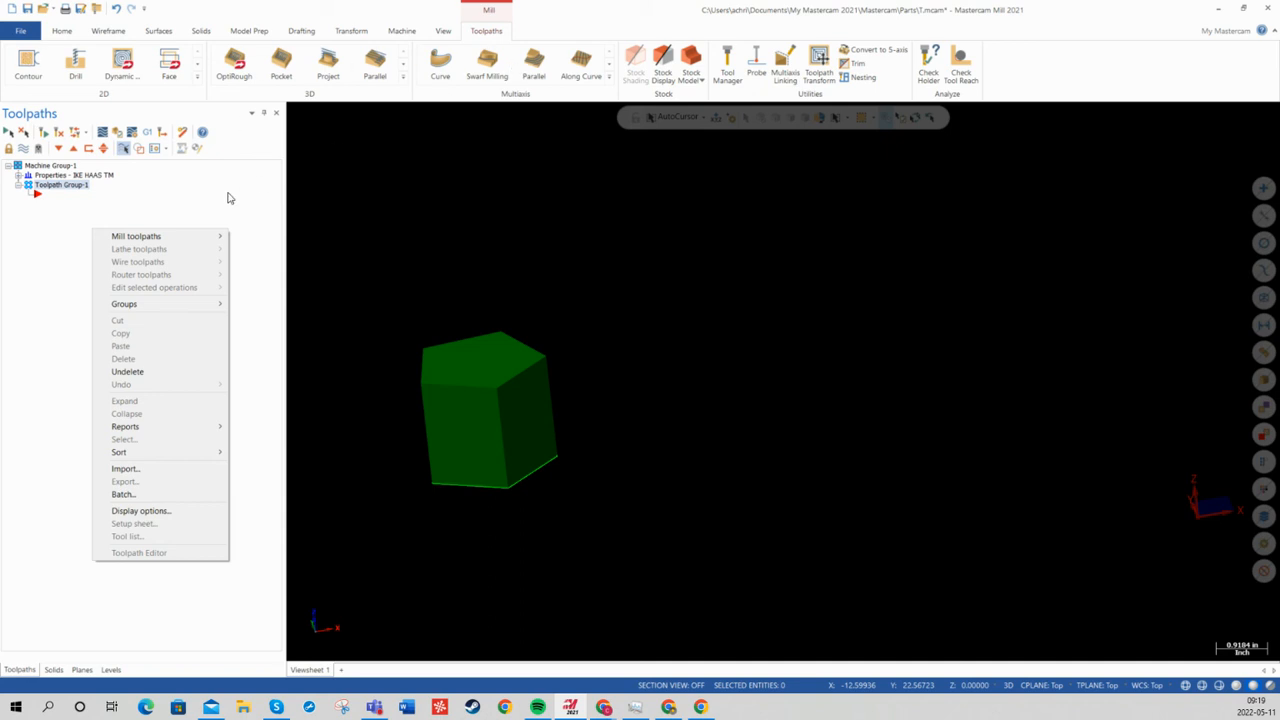
pyautogui.moveTo(143, 238)
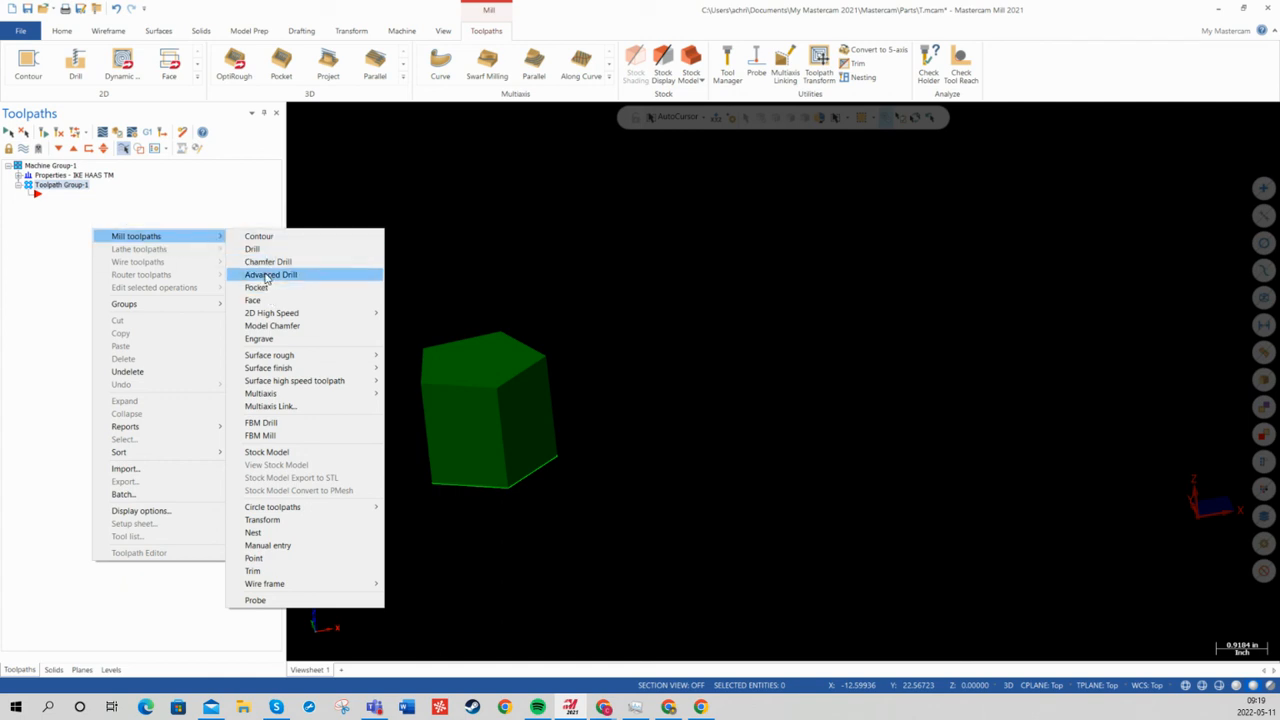
pyautogui.click(8, 200)
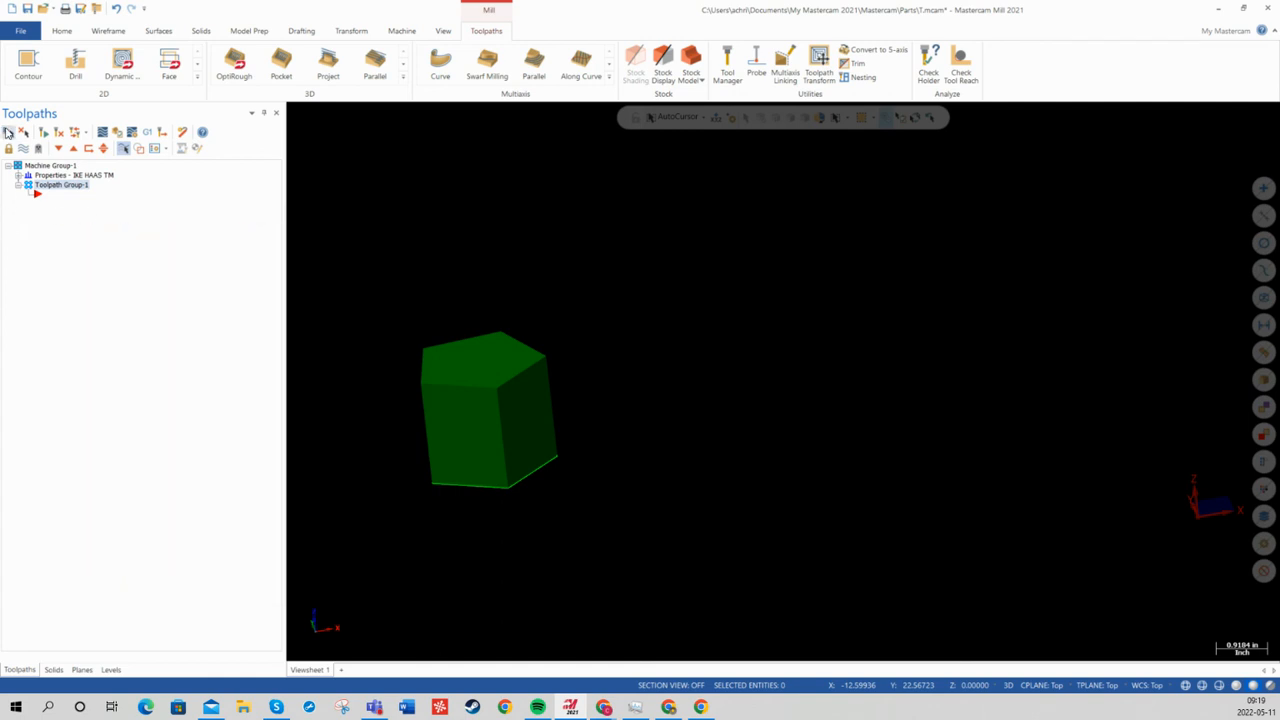
pyautogui.click(7, 133)
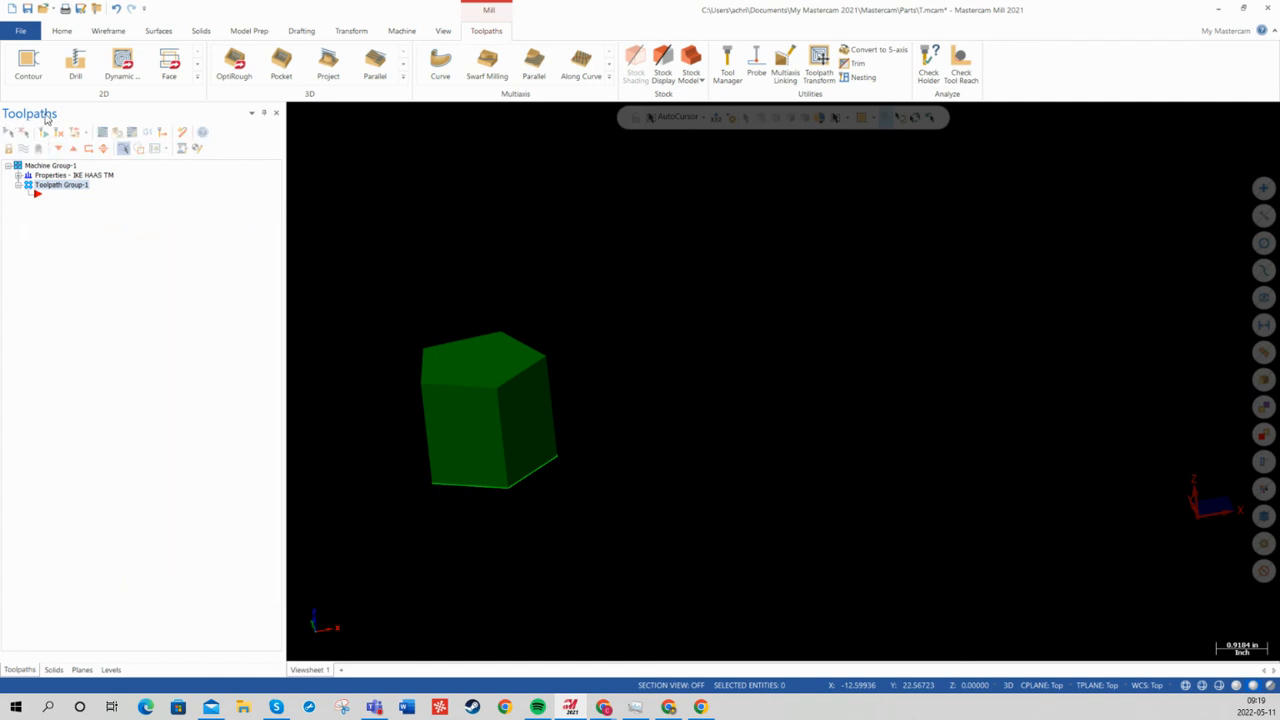